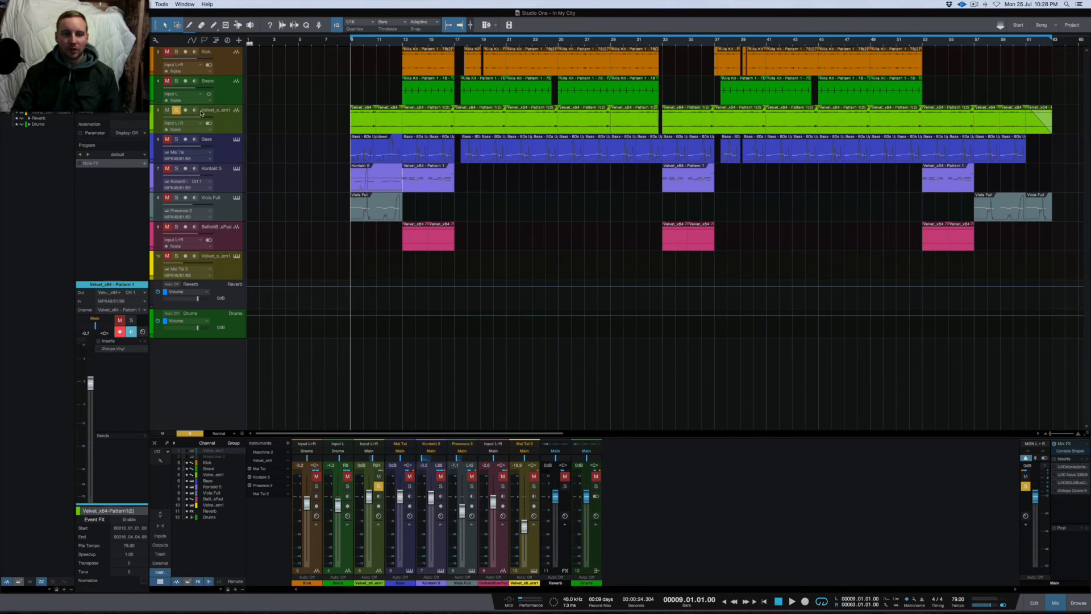
# Solo the green Velvet_x64 audio track and audition it on its own.
pyautogui.click(177, 110)
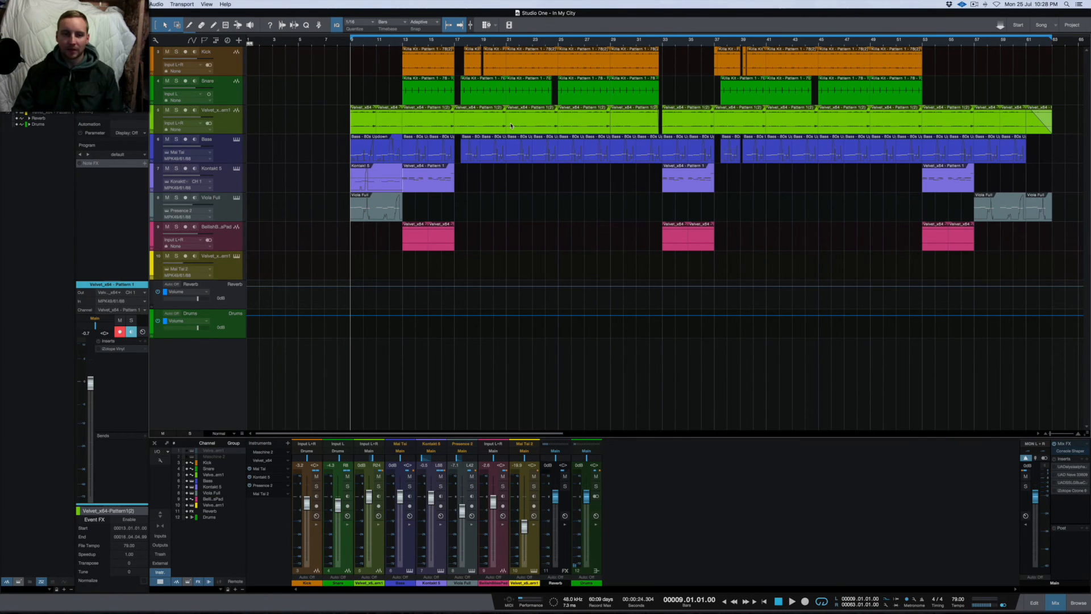
pyautogui.click(239, 124)
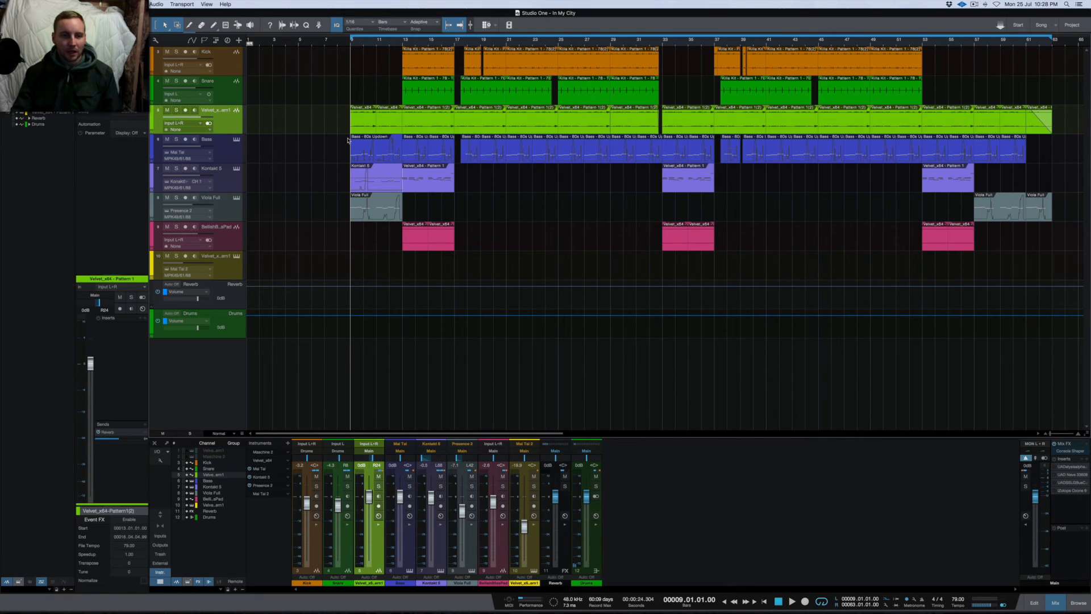
pyautogui.click(178, 110)
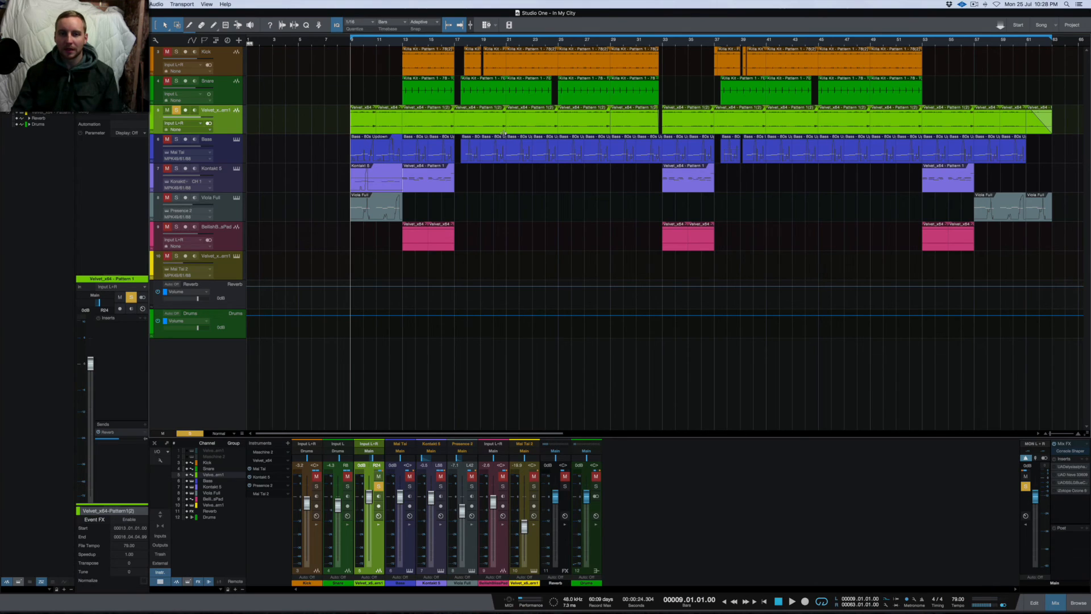
pyautogui.press('space')
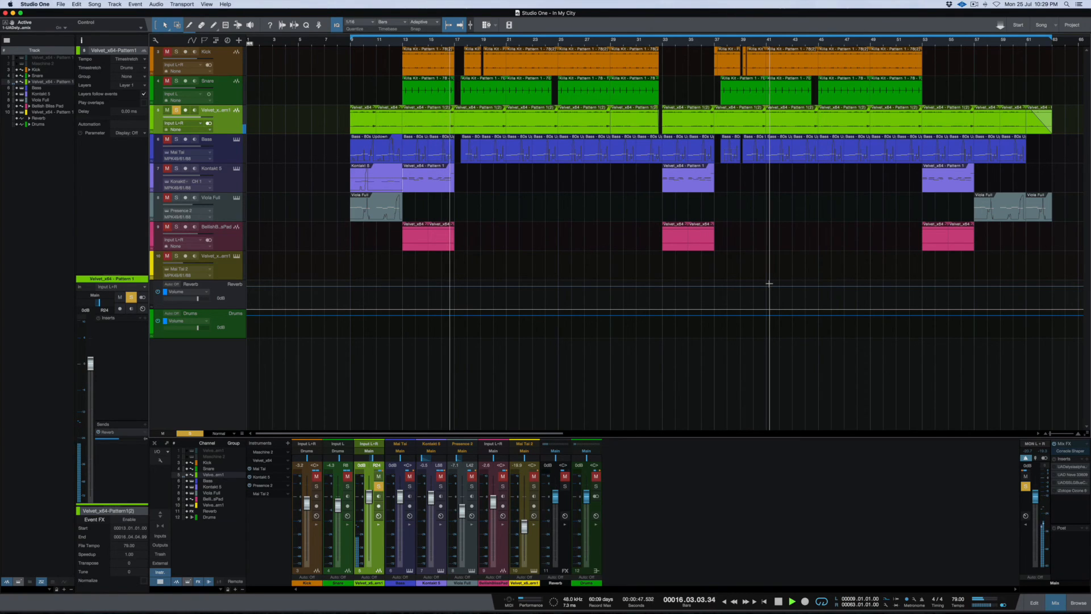
pyautogui.press('space')
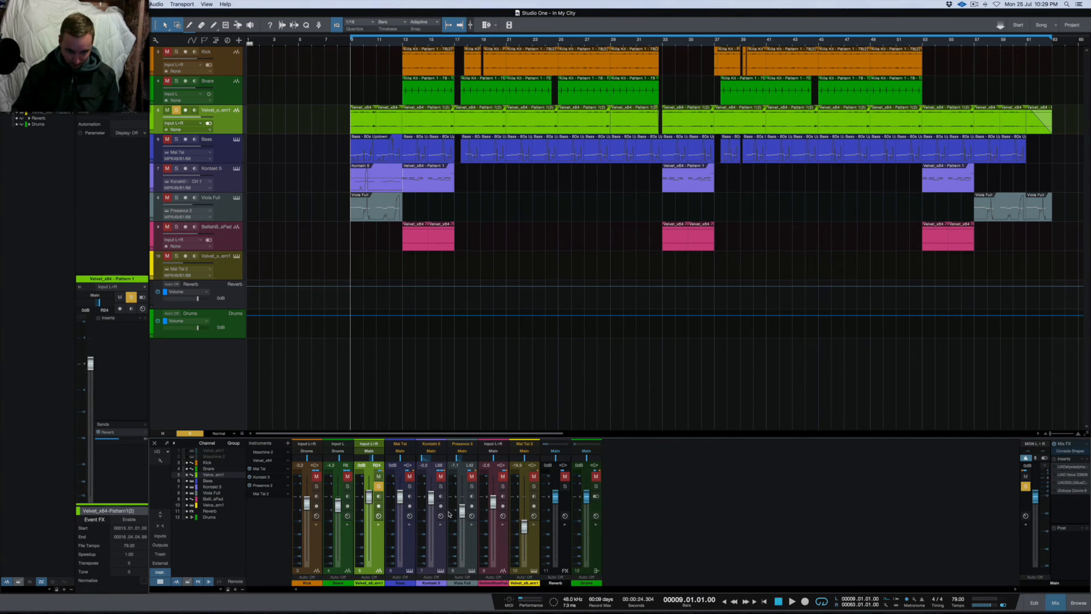
# Insert the iZotope Vinyl effect on the expanded Velvet_x64 mixer channel.
pyautogui.click(379, 526)
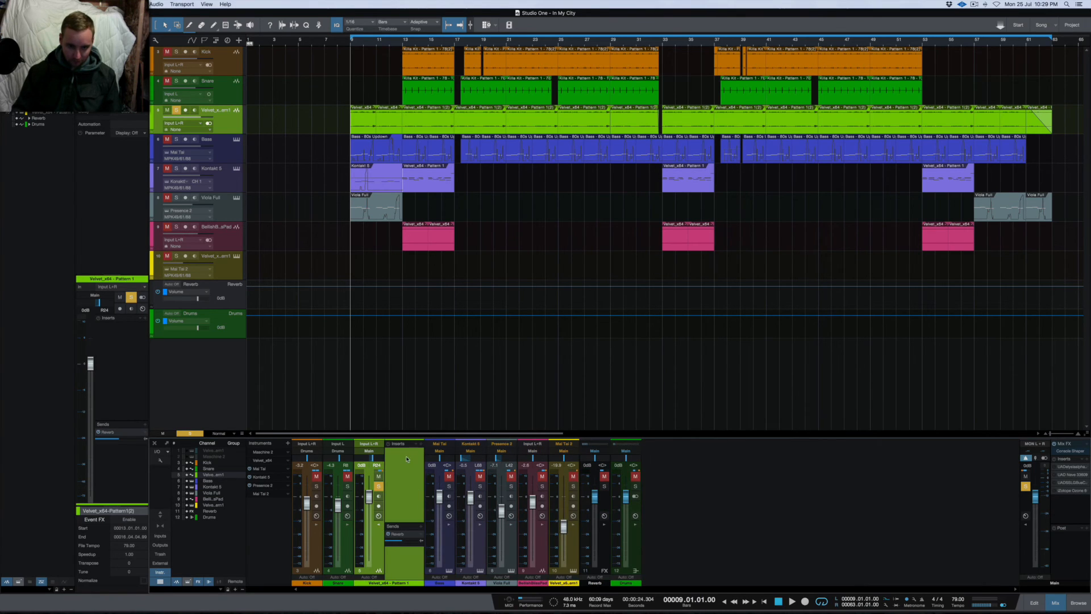
pyautogui.click(379, 526)
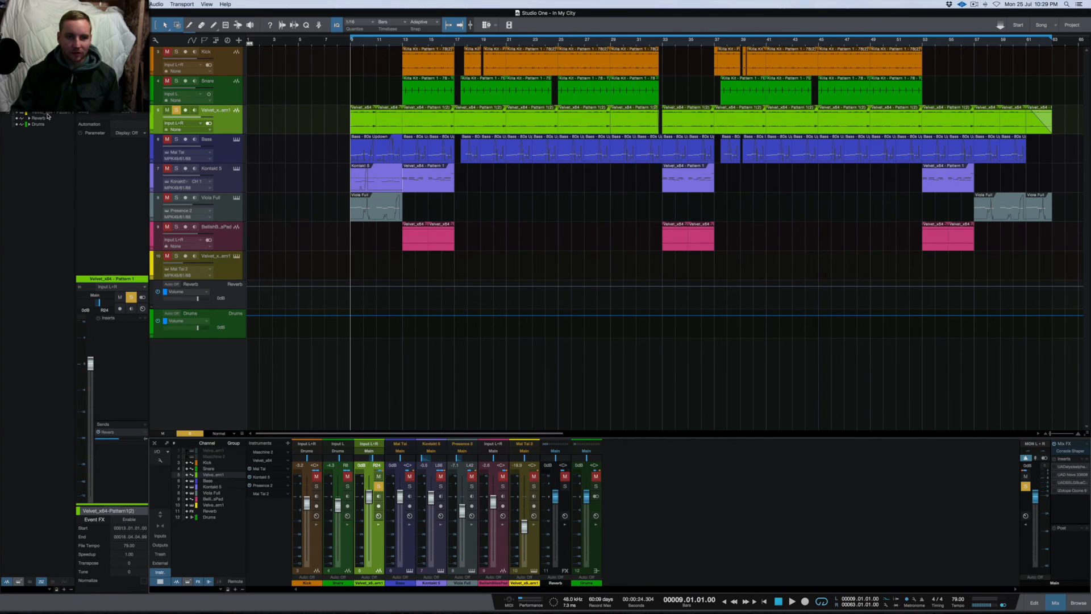
pyautogui.click(378, 527)
pyautogui.click(425, 444)
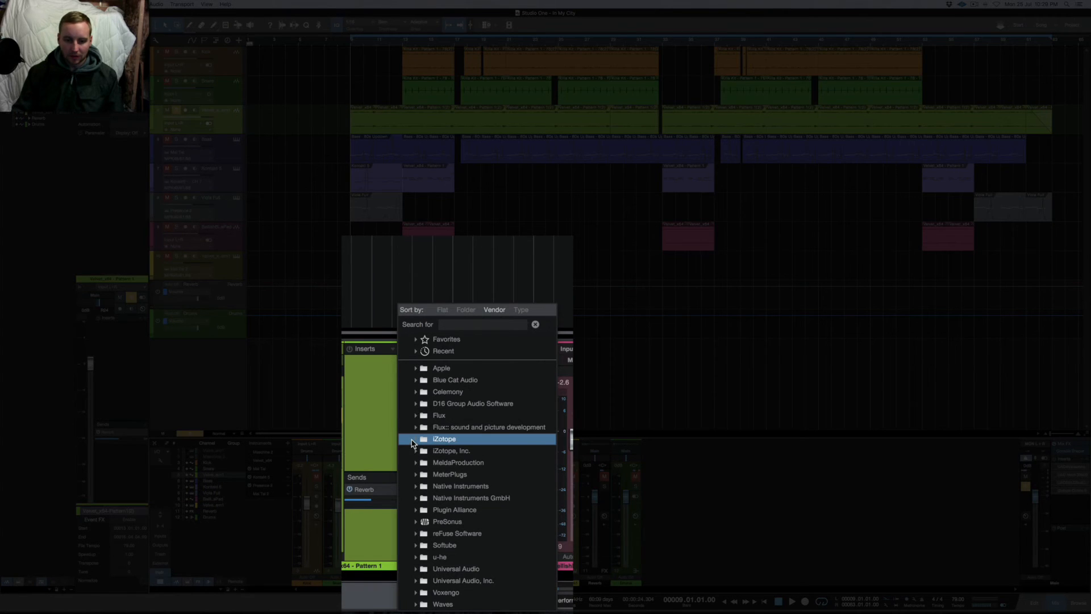
pyautogui.click(439, 503)
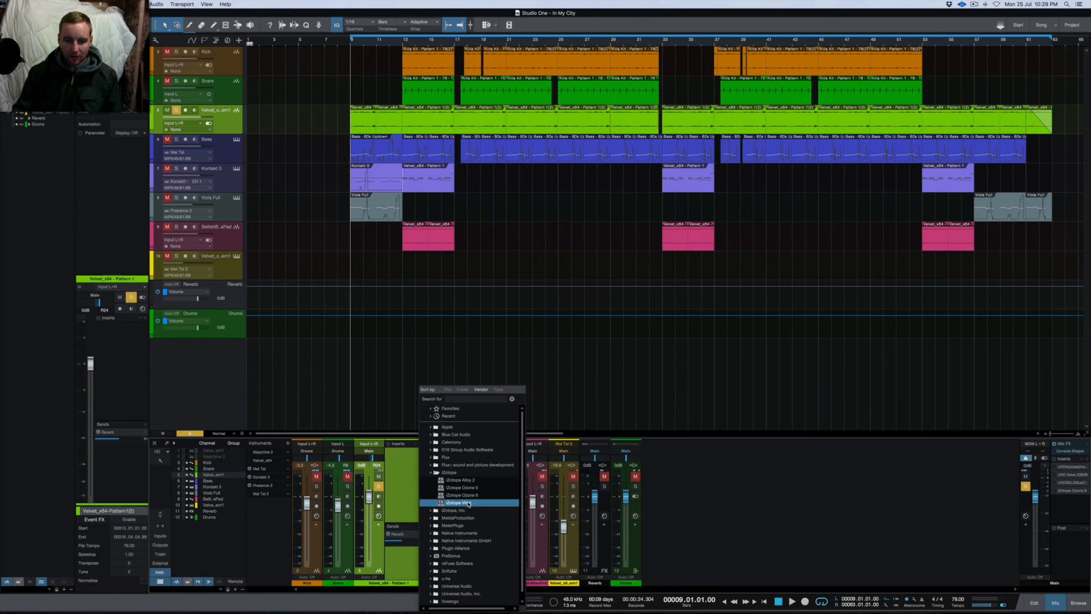
pyautogui.click(459, 440)
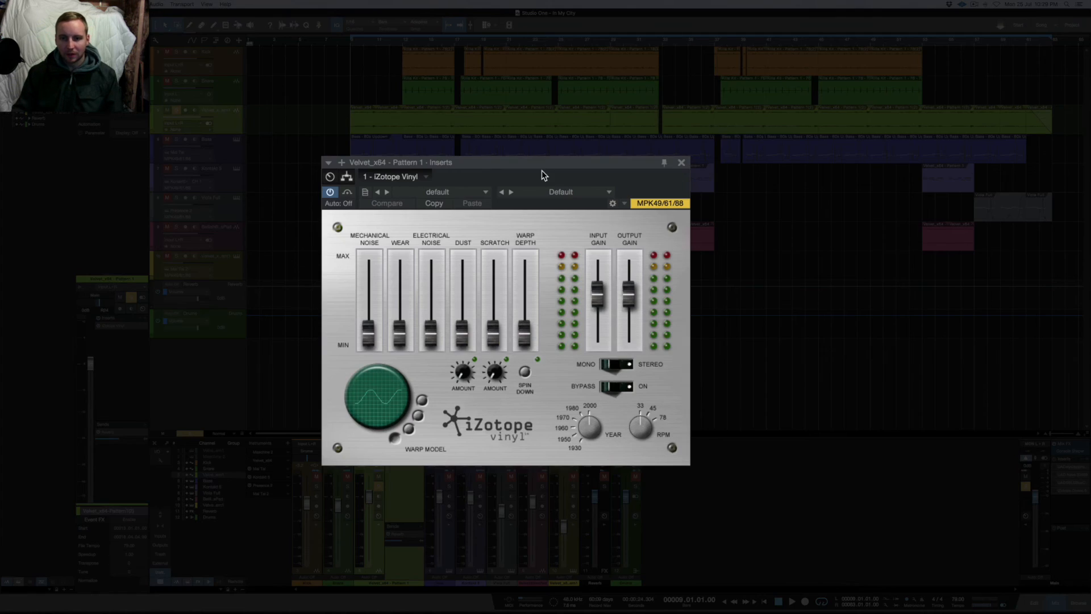
pyautogui.moveTo(543, 164); pyautogui.dragTo(591, 127)
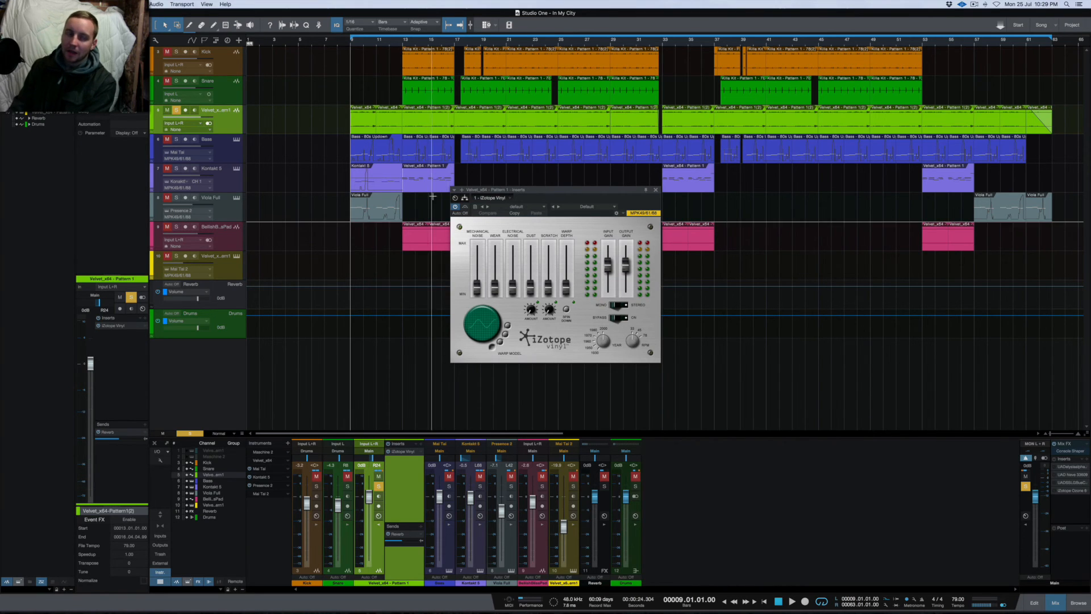
# Close the Vinyl effect's window and remove that insert from the Velvet_x64 channel.
pyautogui.click(656, 191)
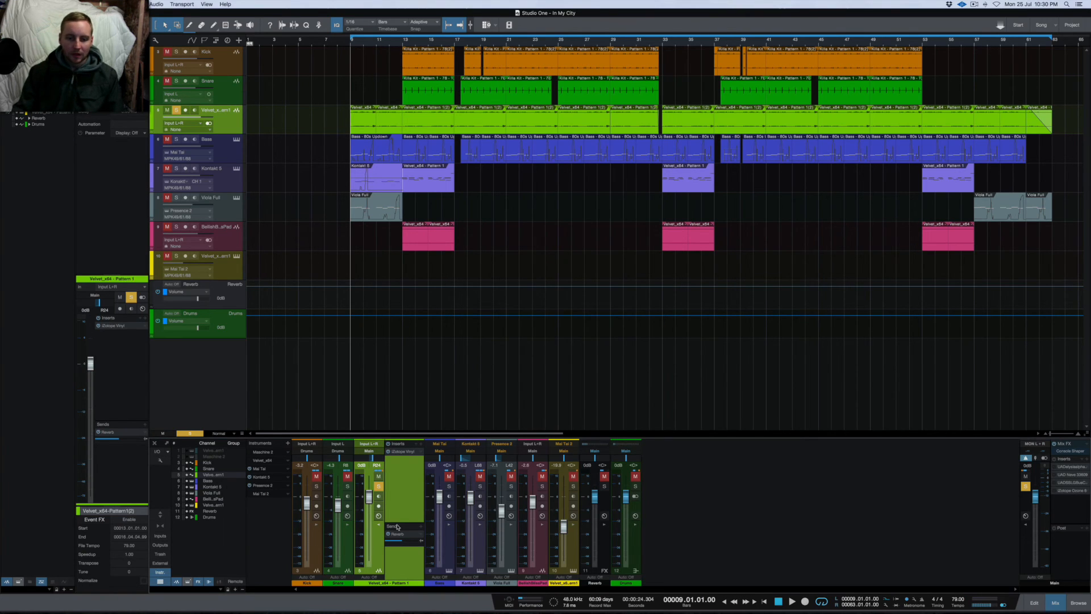
pyautogui.rightClick(424, 455)
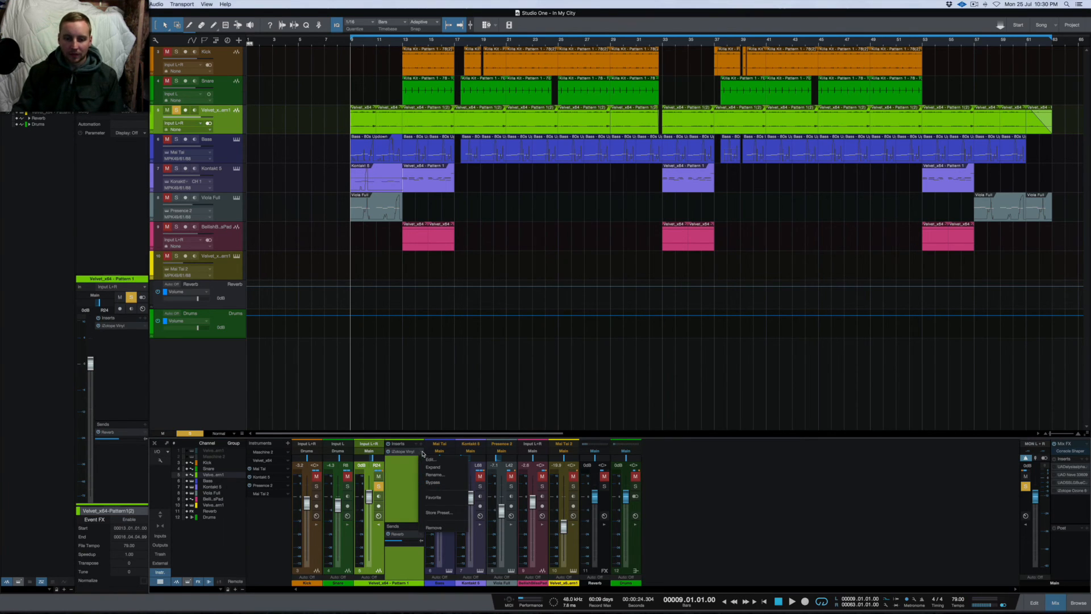
pyautogui.click(441, 528)
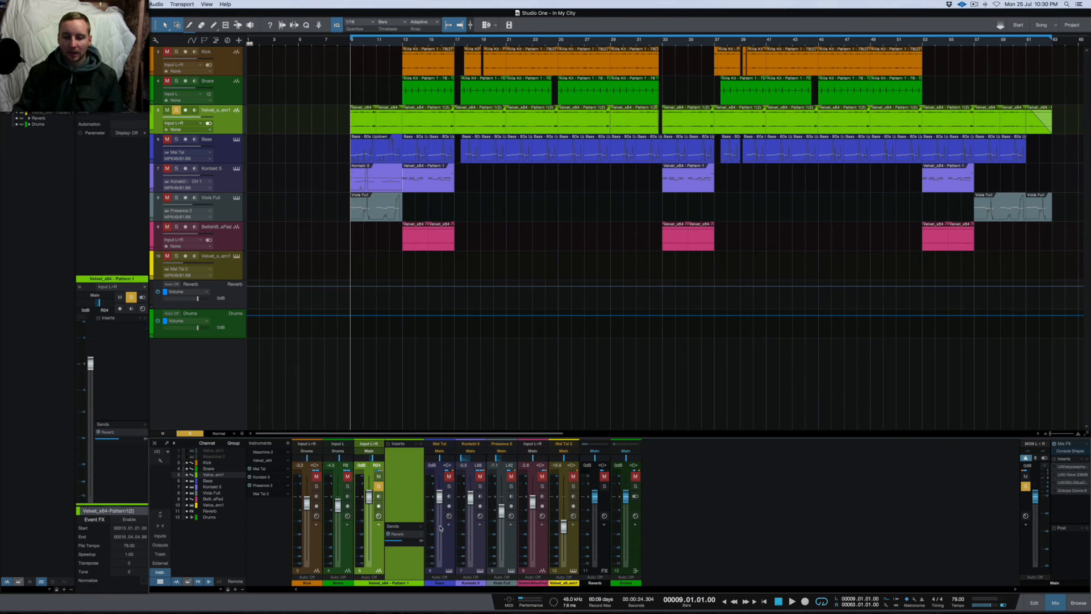
pyautogui.click(421, 445)
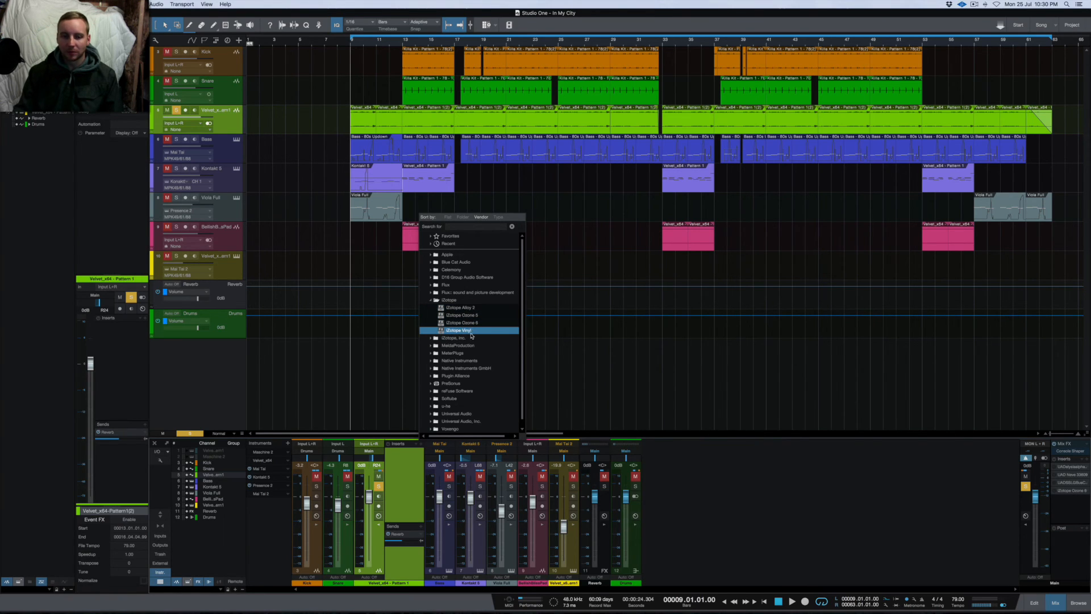
pyautogui.click(709, 516)
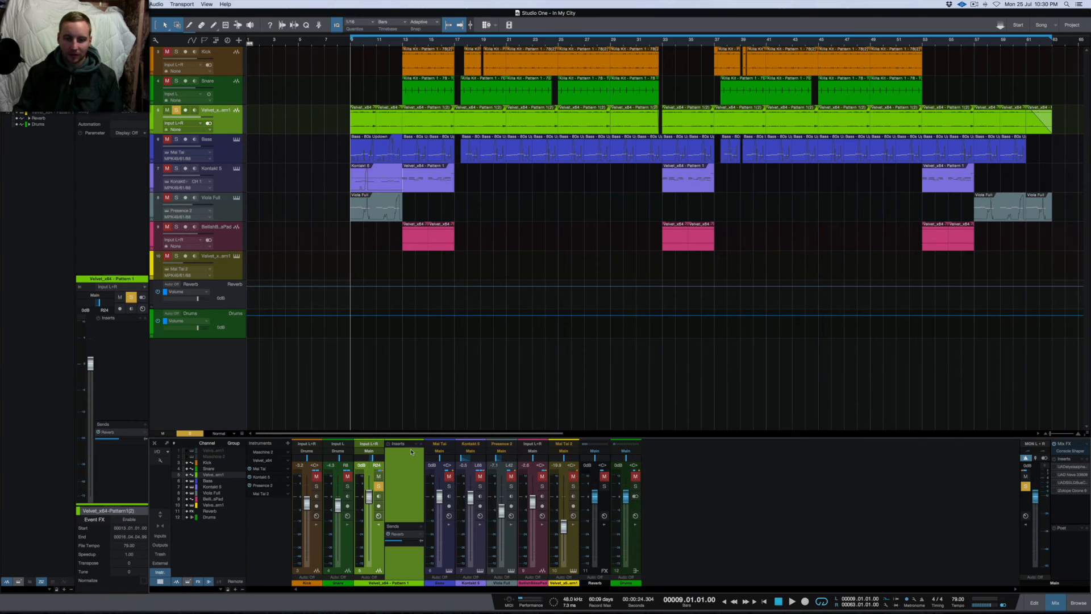
pyautogui.click(379, 526)
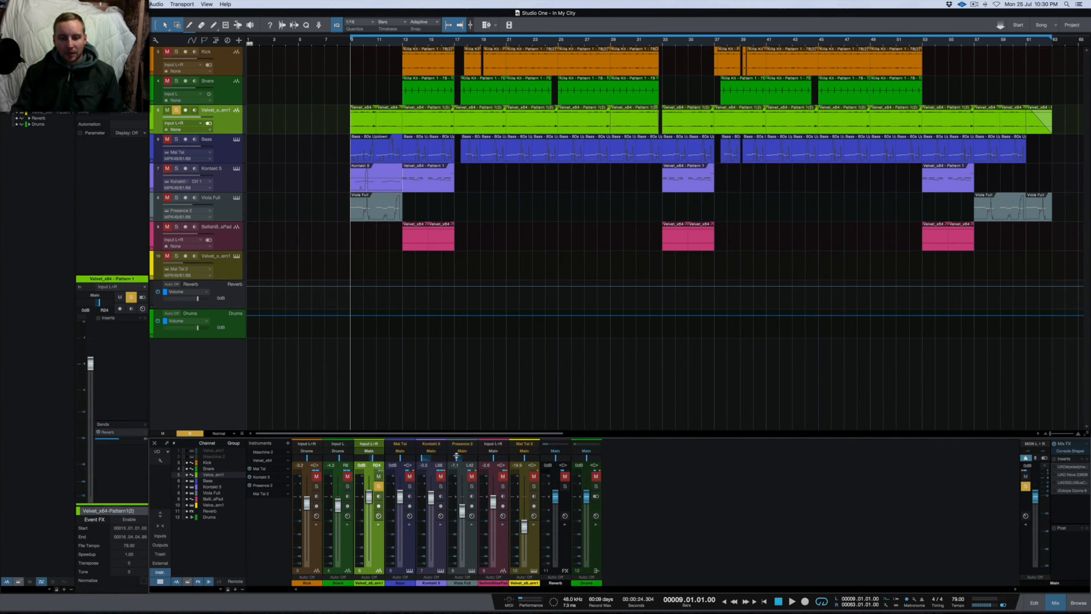
# Insert the Native Instruments RC 24 reverb on the Velvet_x64 channel and raise its Dry/Wet mix.
pyautogui.click(379, 524)
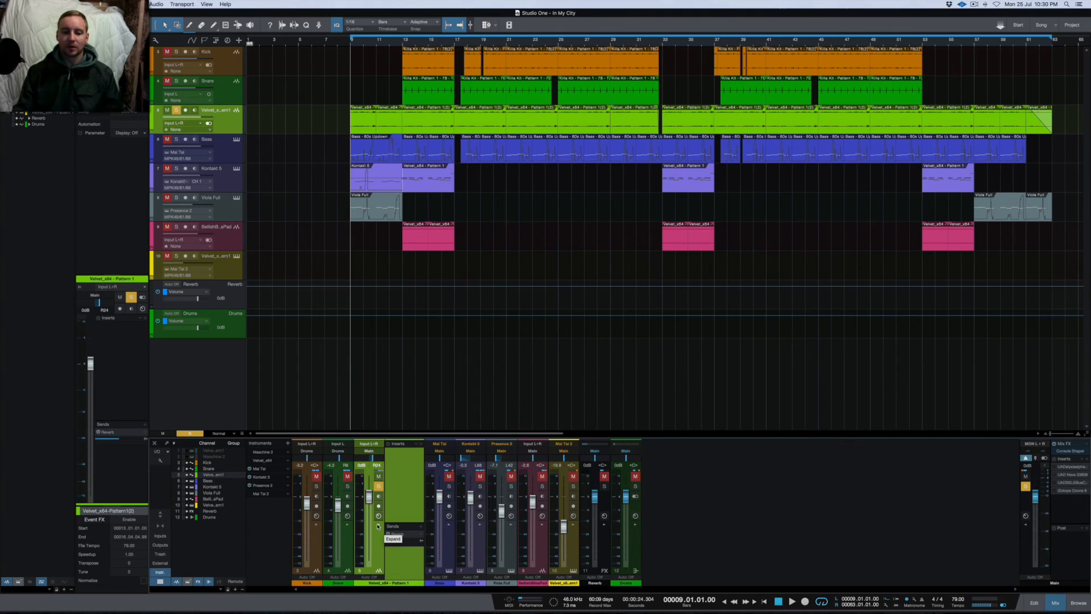
pyautogui.click(421, 445)
pyautogui.click(431, 301)
pyautogui.click(433, 301)
pyautogui.click(433, 331)
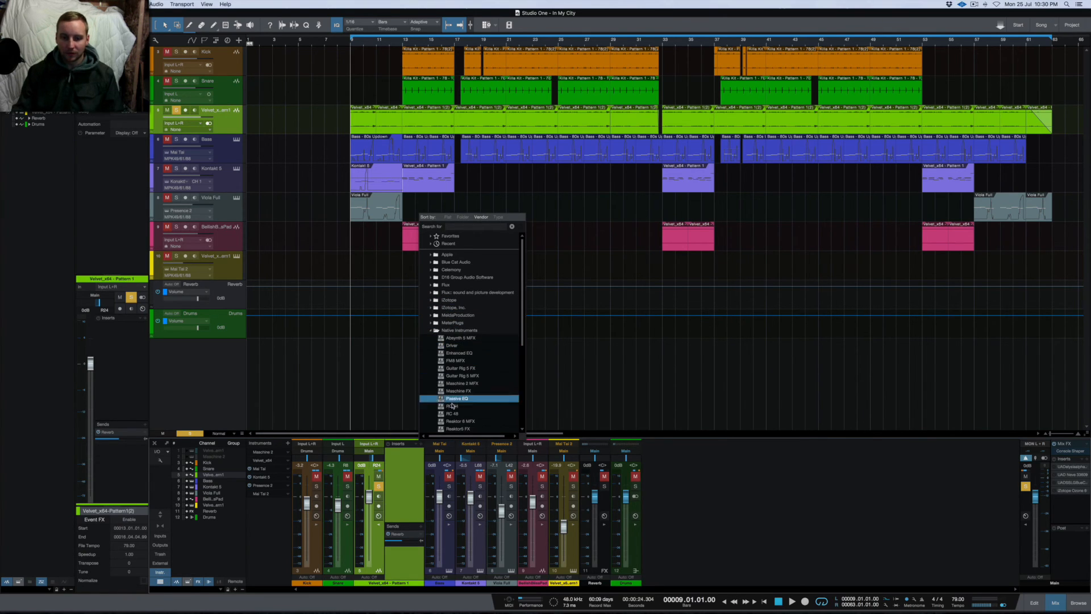
pyautogui.click(452, 406)
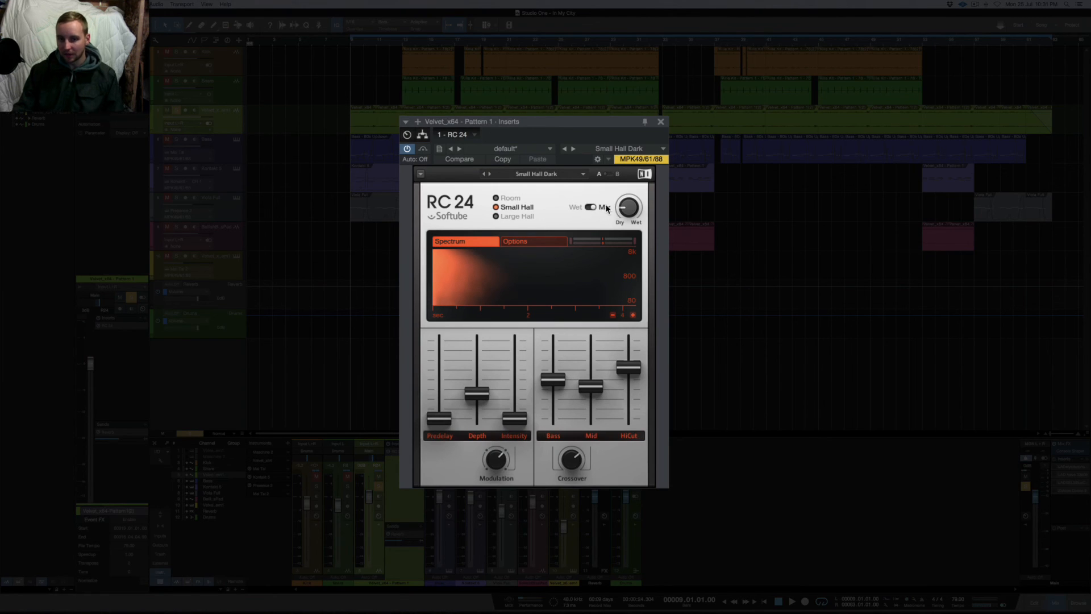
pyautogui.moveTo(630, 210)
pyautogui.moveTo(630, 210)
pyautogui.mouseDown()
pyautogui.moveTo(630, 171)
pyautogui.moveTo(630, 195)
pyautogui.mouseUp()
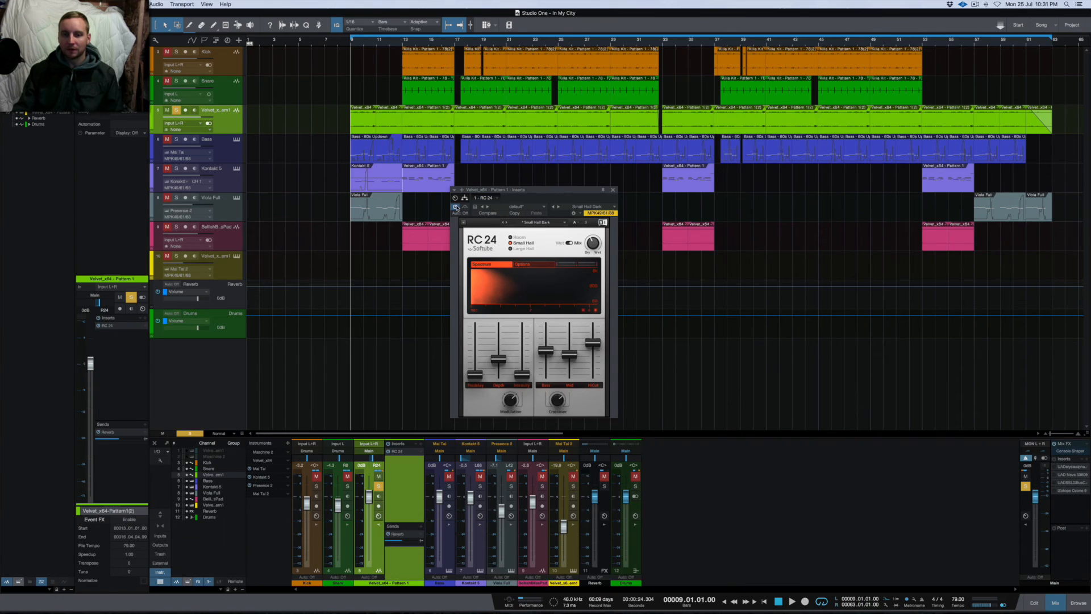
# Remove the RC 24 insert from the Velvet_x64 channel and collapse the channel's inserts and sends.
pyautogui.rightClick(420, 453)
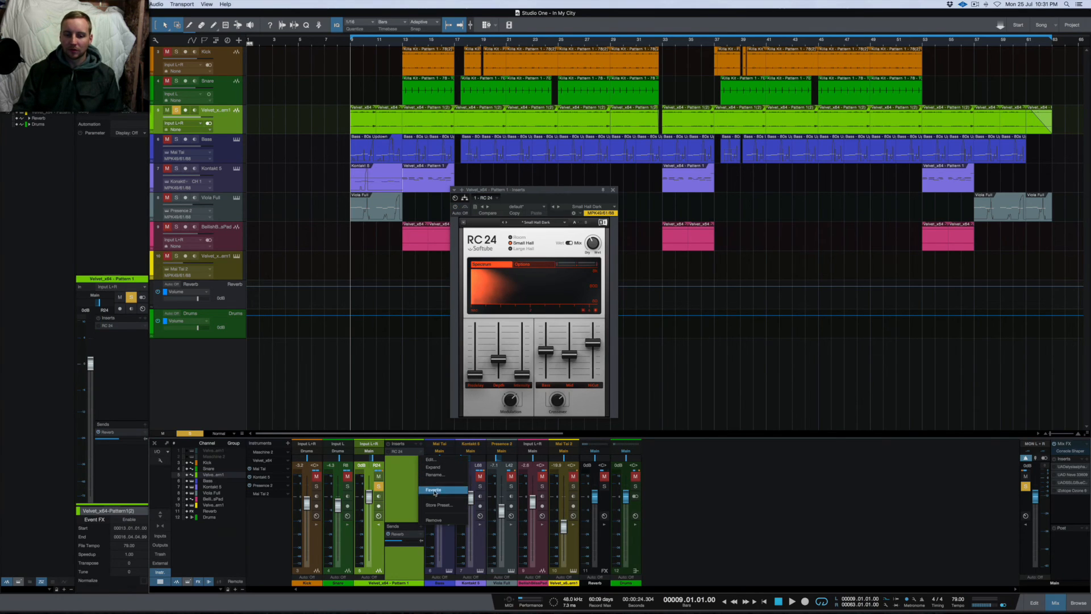
pyautogui.click(434, 520)
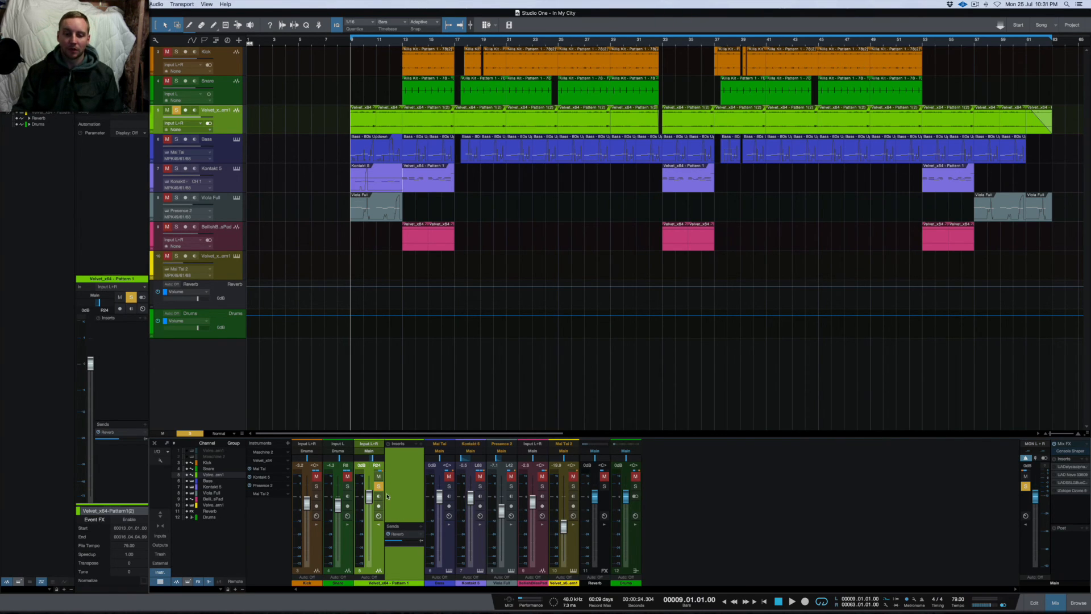
pyautogui.click(418, 535)
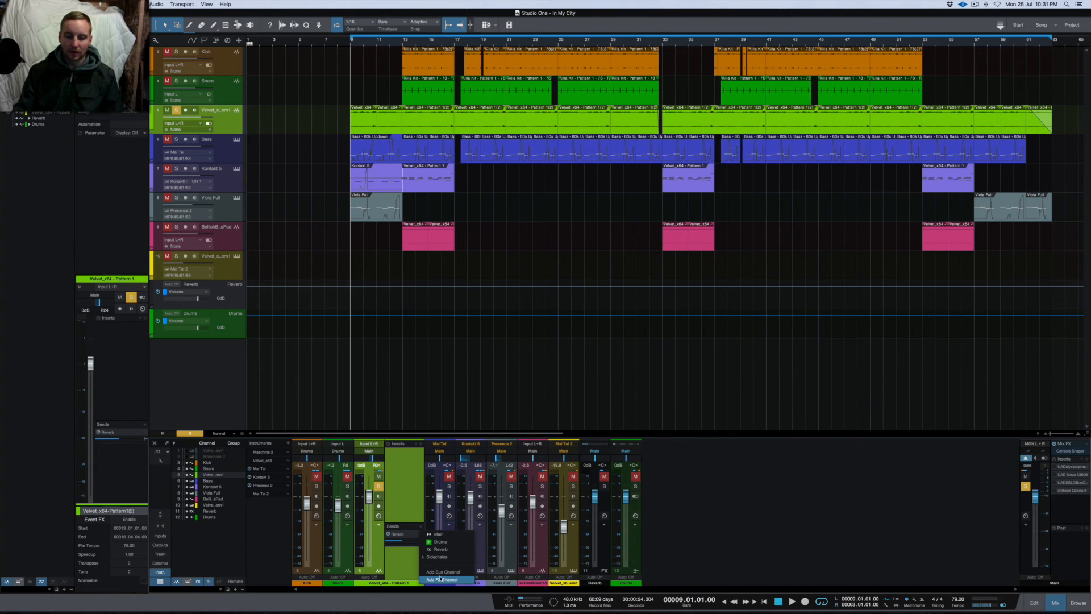
pyautogui.click(399, 518)
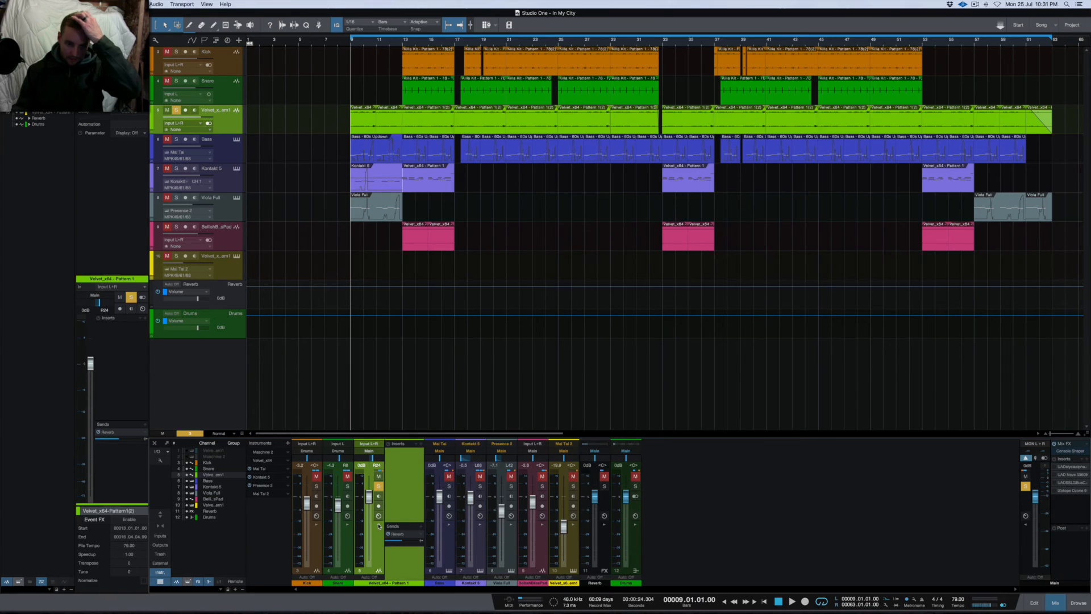
pyautogui.click(379, 525)
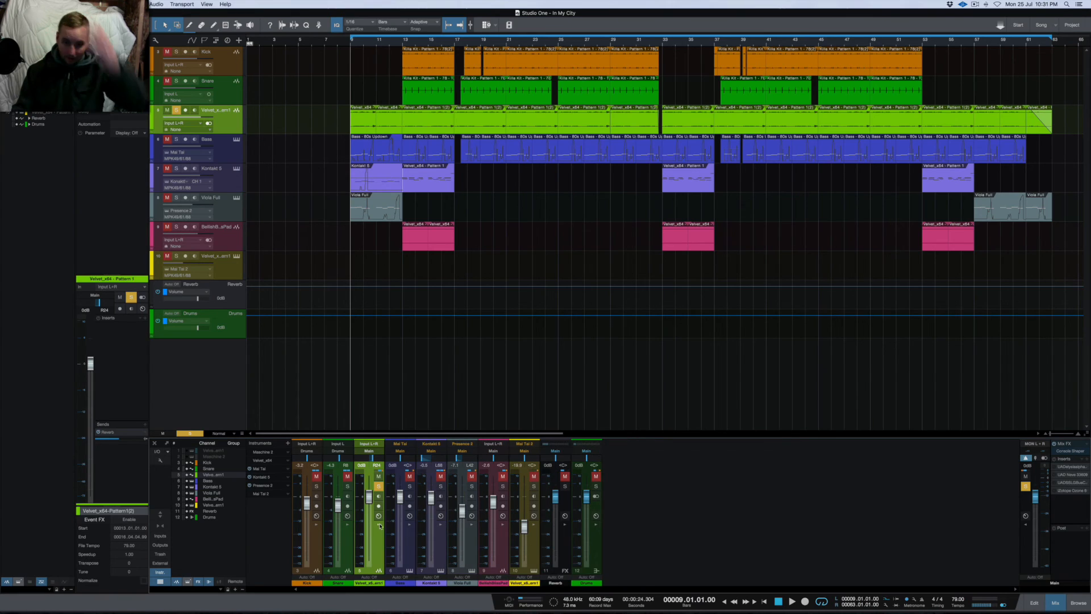
# Recolour the Reverb FX channel, trying yellow and pink before settling on turquoise.
pyautogui.click(560, 586)
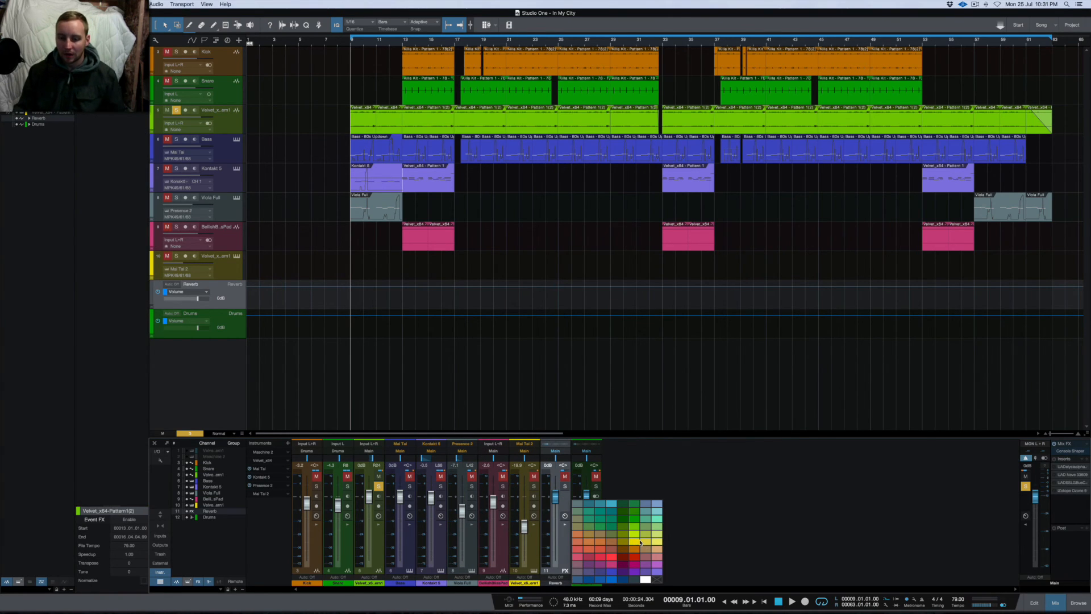
pyautogui.click(634, 542)
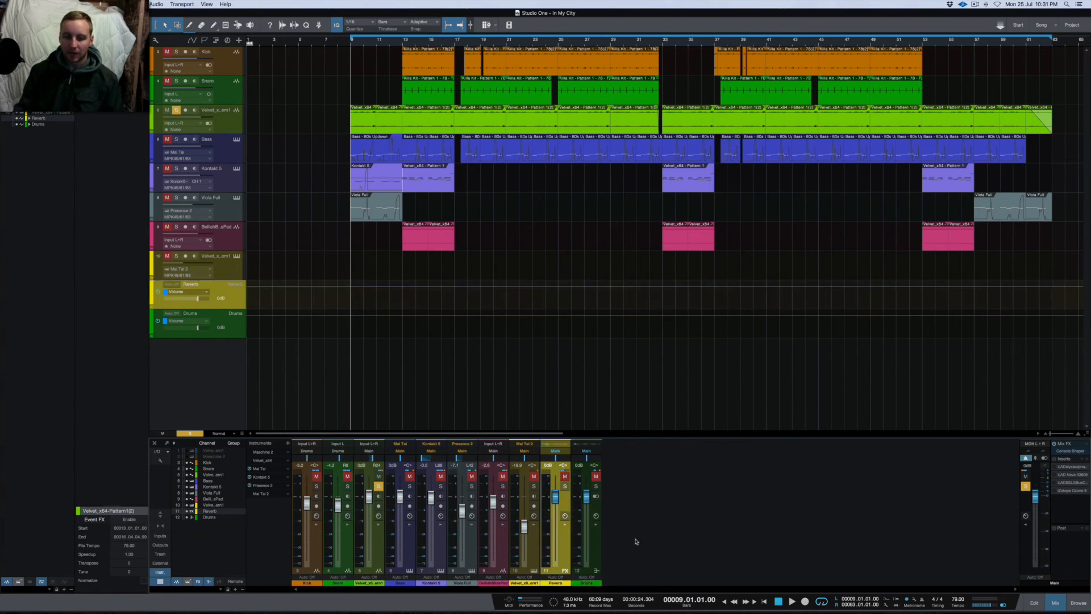
pyautogui.click(556, 586)
pyautogui.click(657, 532)
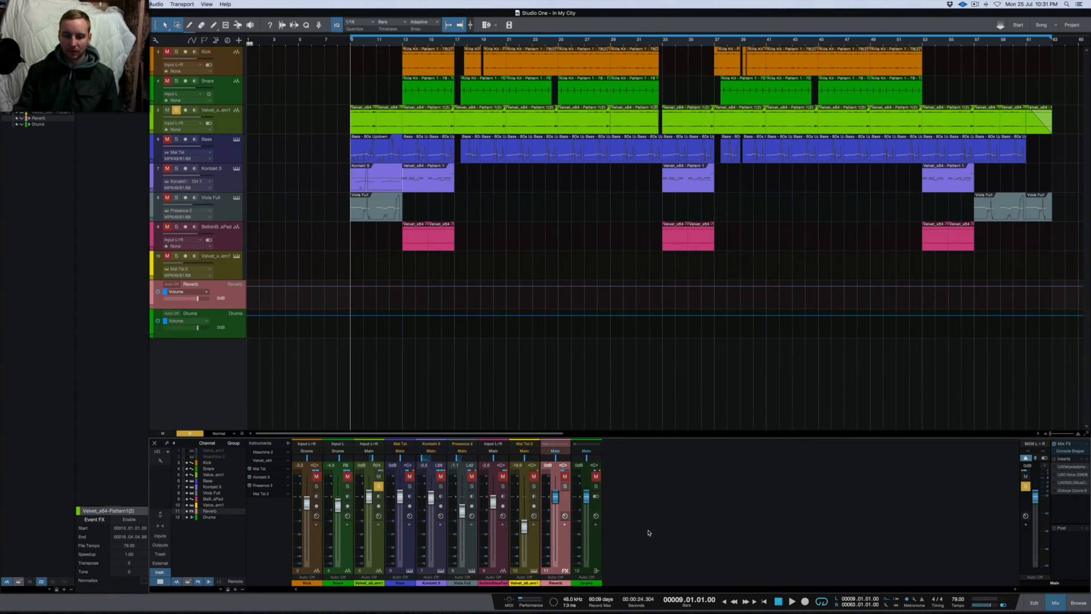
pyautogui.click(570, 580)
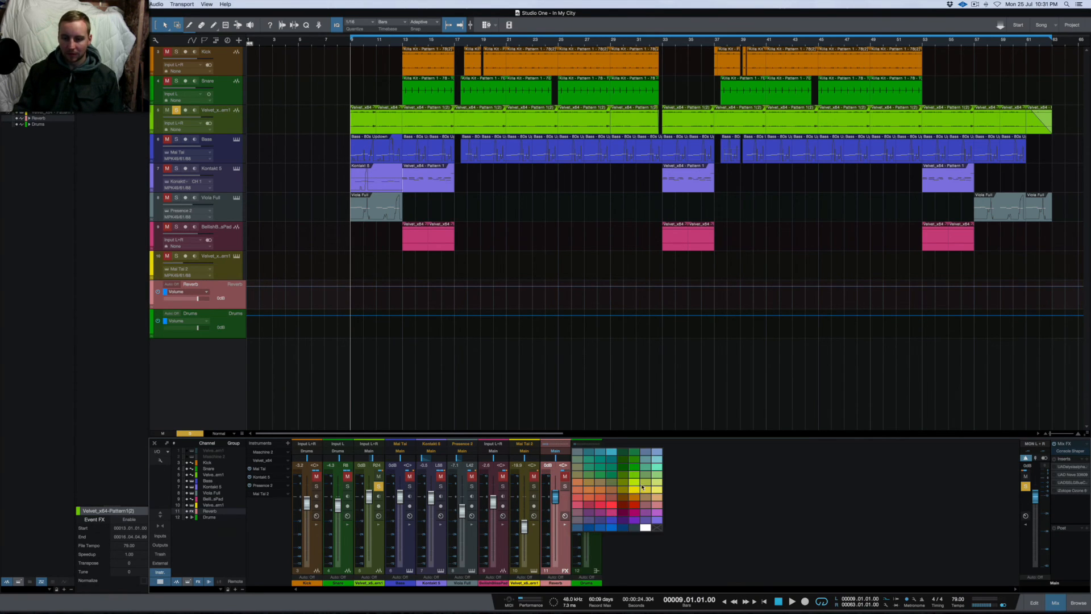
pyautogui.click(639, 500)
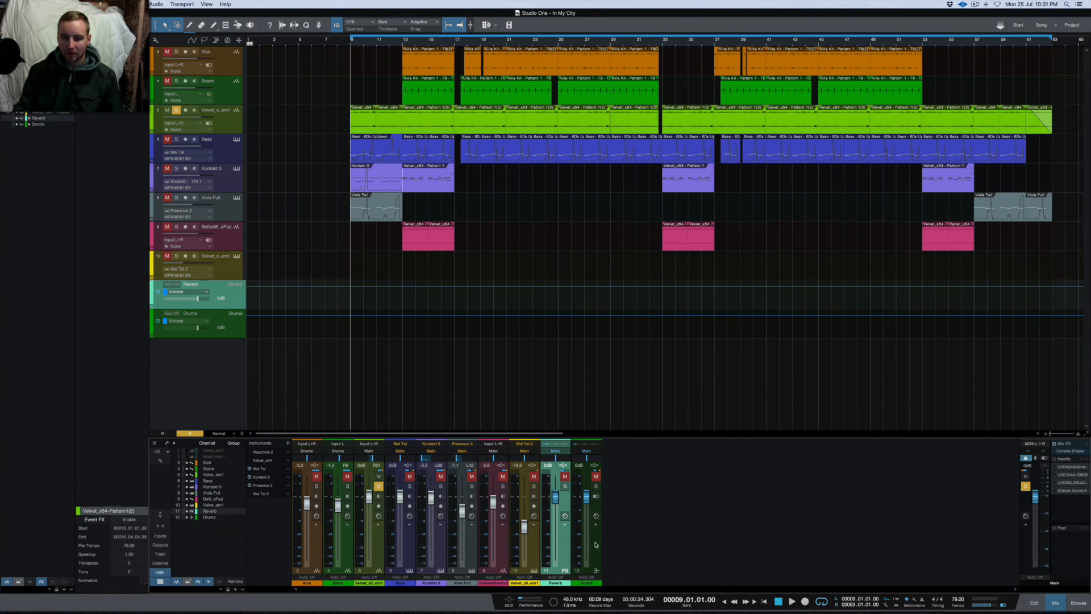
# Expand the Velvet_x64 channel's inserts and sends and take its track out of solo.
pyautogui.click(379, 526)
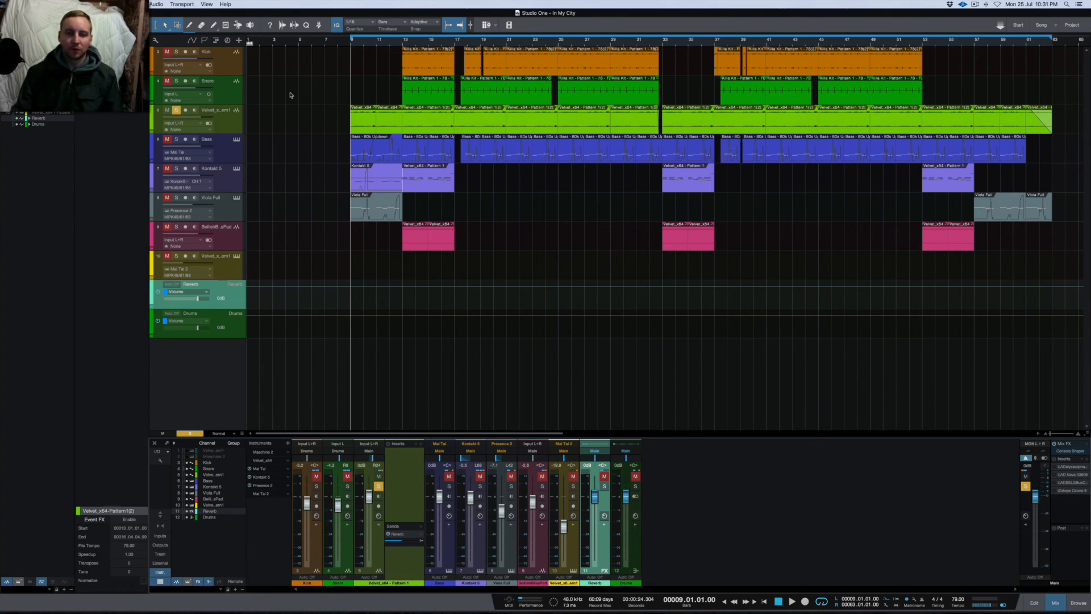
pyautogui.click(176, 110)
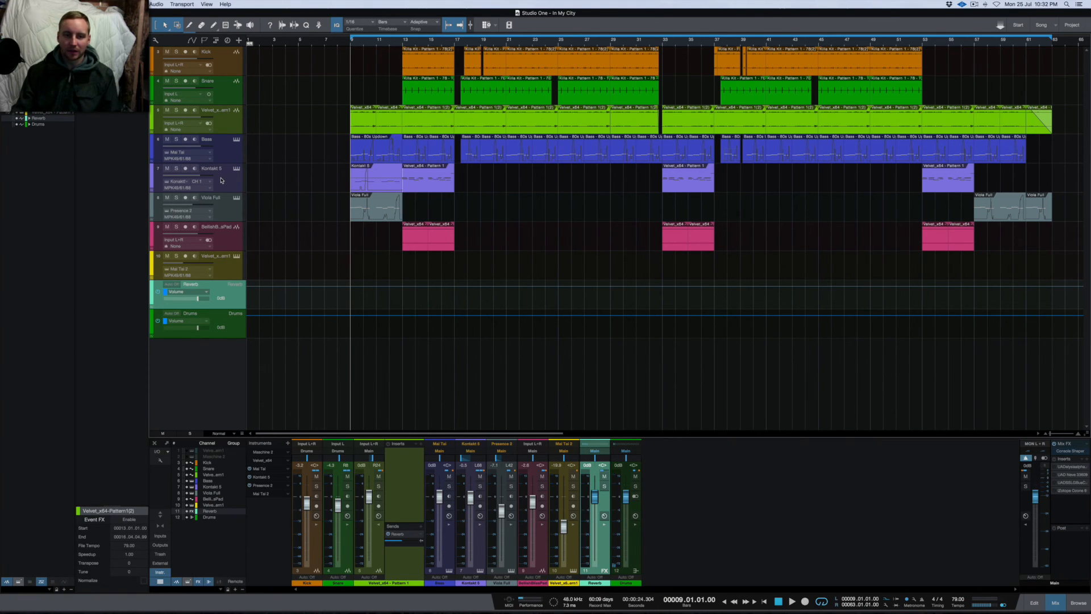
# Select the Kick and Snare tracks together in the track list.
pyautogui.click(223, 147)
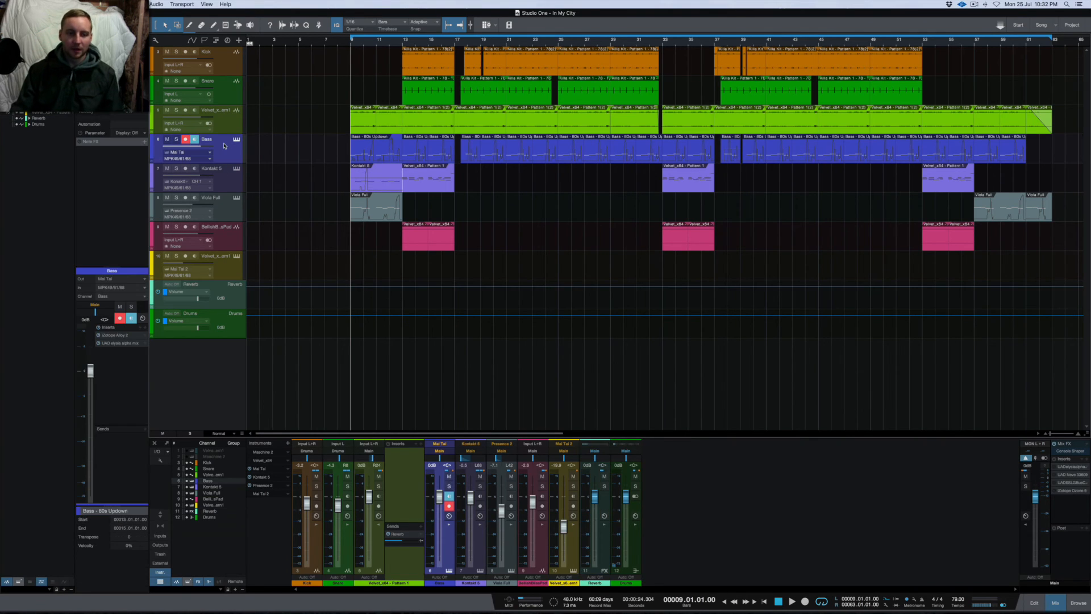
pyautogui.click(219, 73)
pyautogui.click(220, 87)
pyautogui.keyDown('shift'); pyautogui.click(222, 61); pyautogui.keyUp('shift')
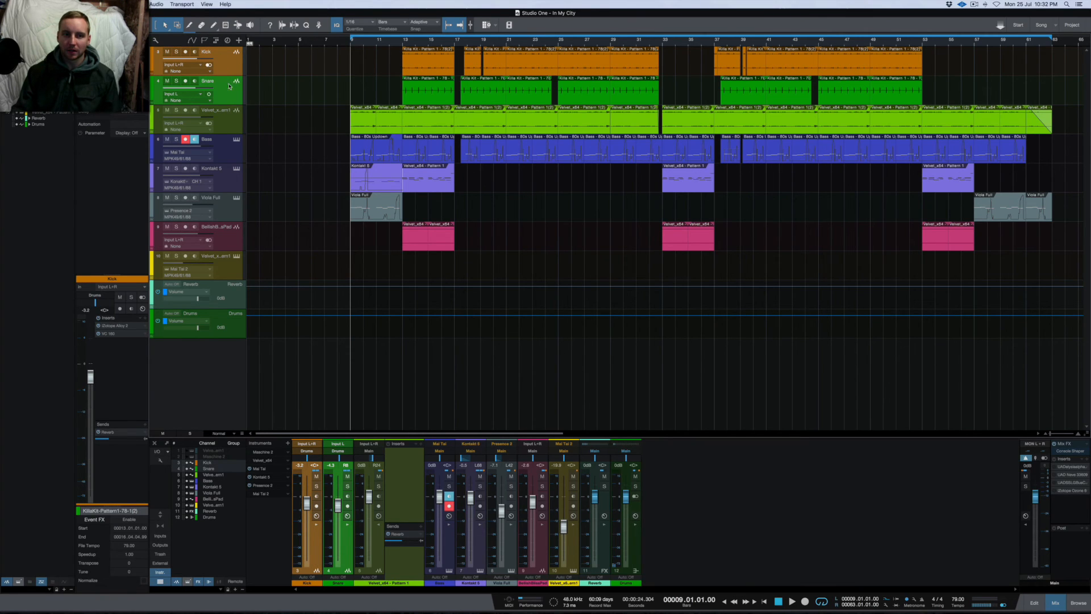
# Recolour the Kick and Snare tracks, trying red before settling on purple for both.
pyautogui.click(152, 87)
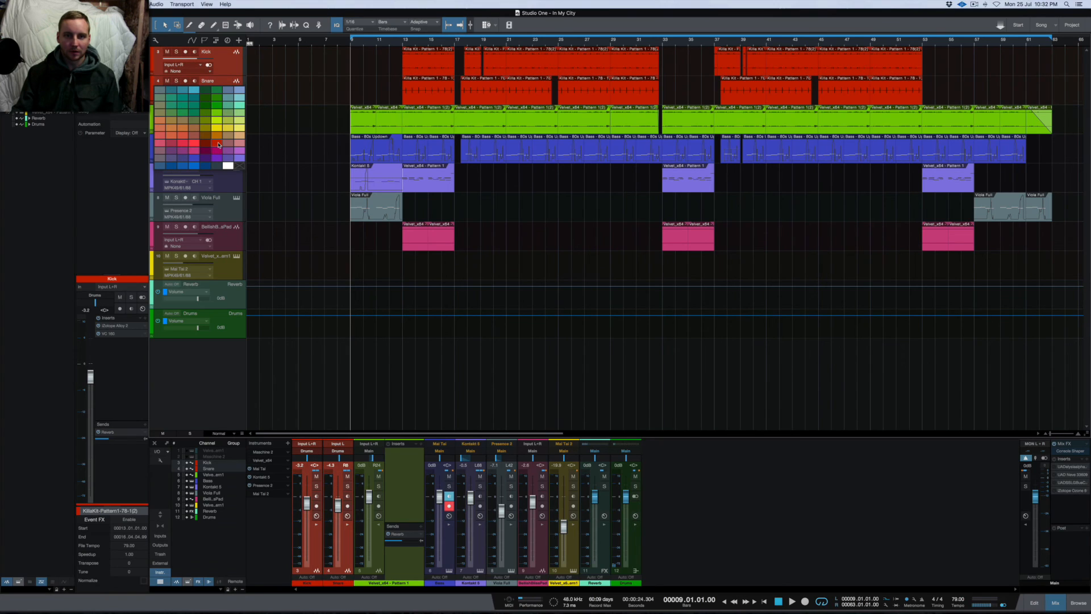
pyautogui.click(219, 145)
pyautogui.click(230, 89)
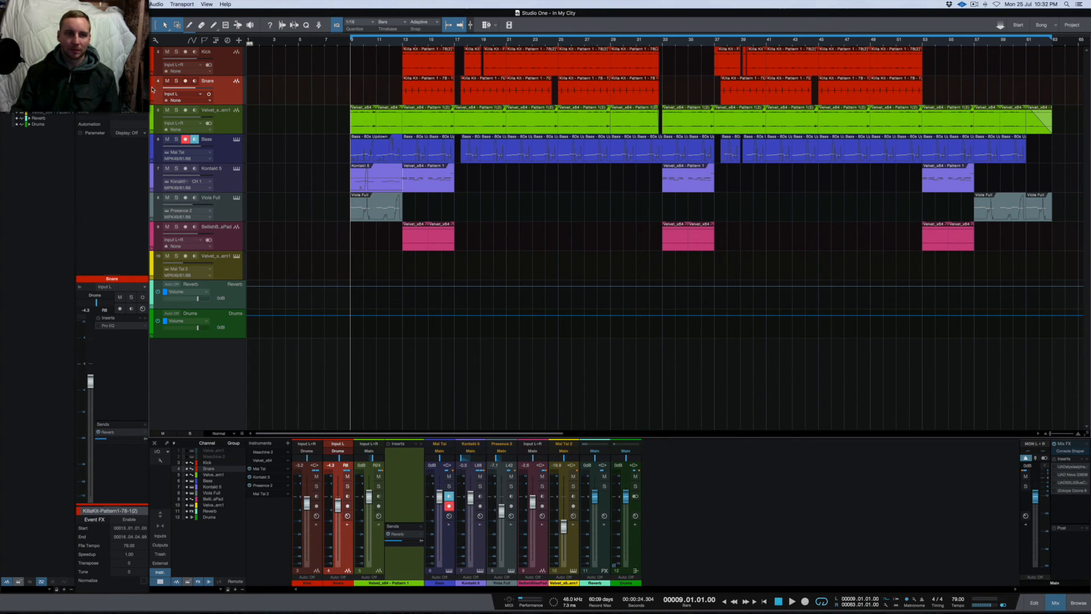
pyautogui.click(153, 91)
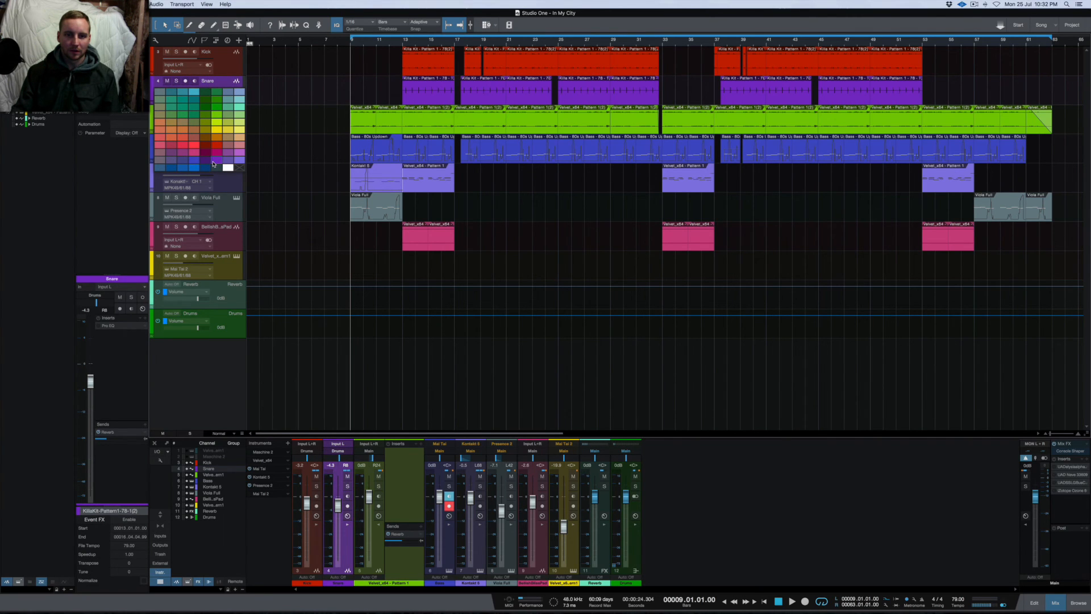
pyautogui.click(214, 163)
pyautogui.click(160, 68)
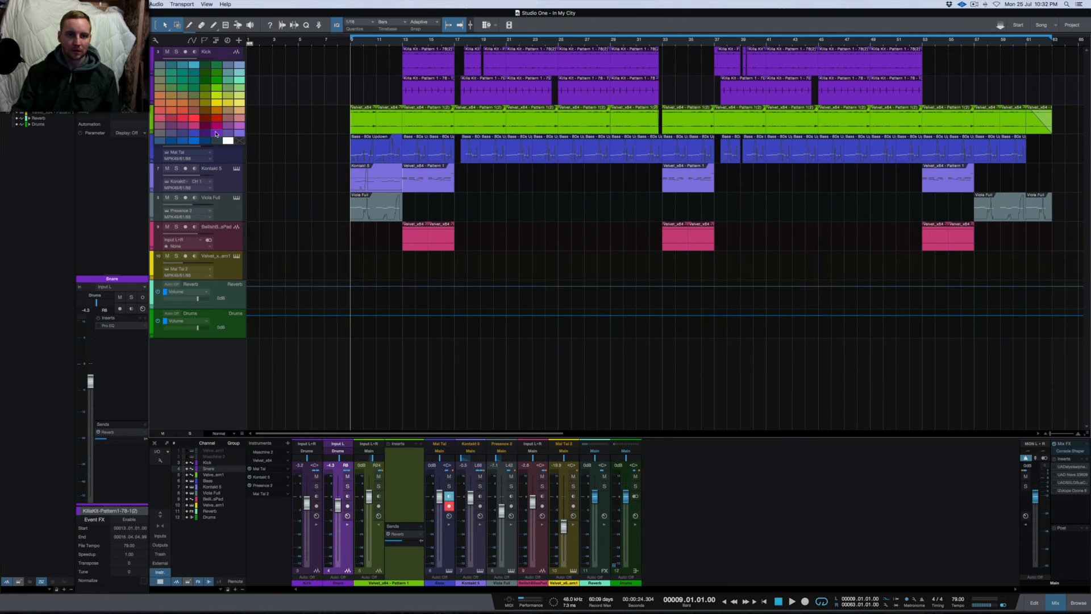
pyautogui.click(215, 134)
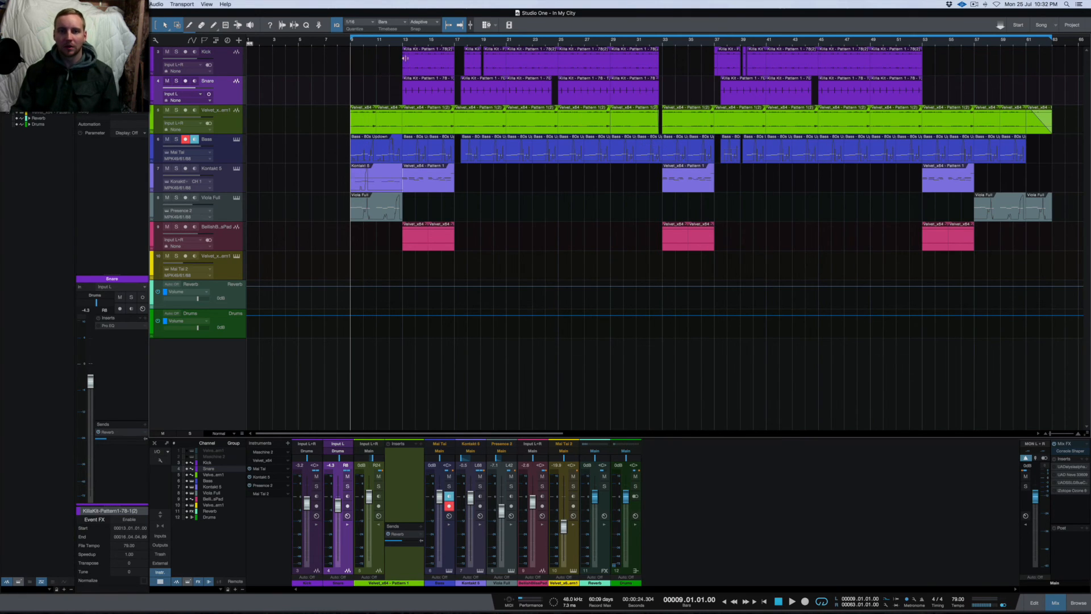
# Solo the Kick and Snare tracks and play them back from bar 13.
pyautogui.click(402, 42)
pyautogui.click(176, 51)
pyautogui.click(176, 80)
pyautogui.press('space')
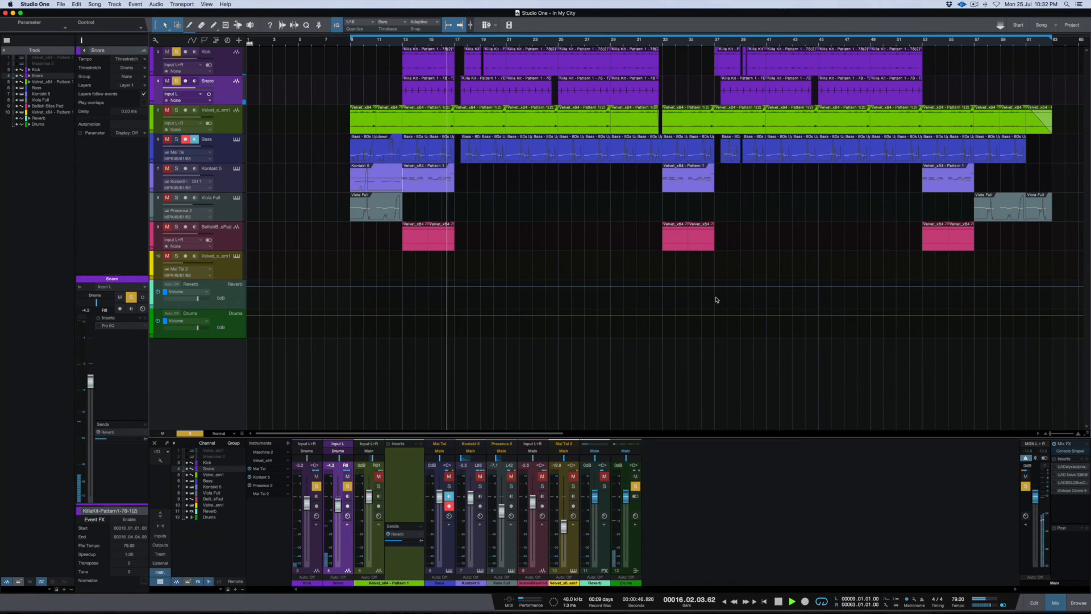
pyautogui.press('space')
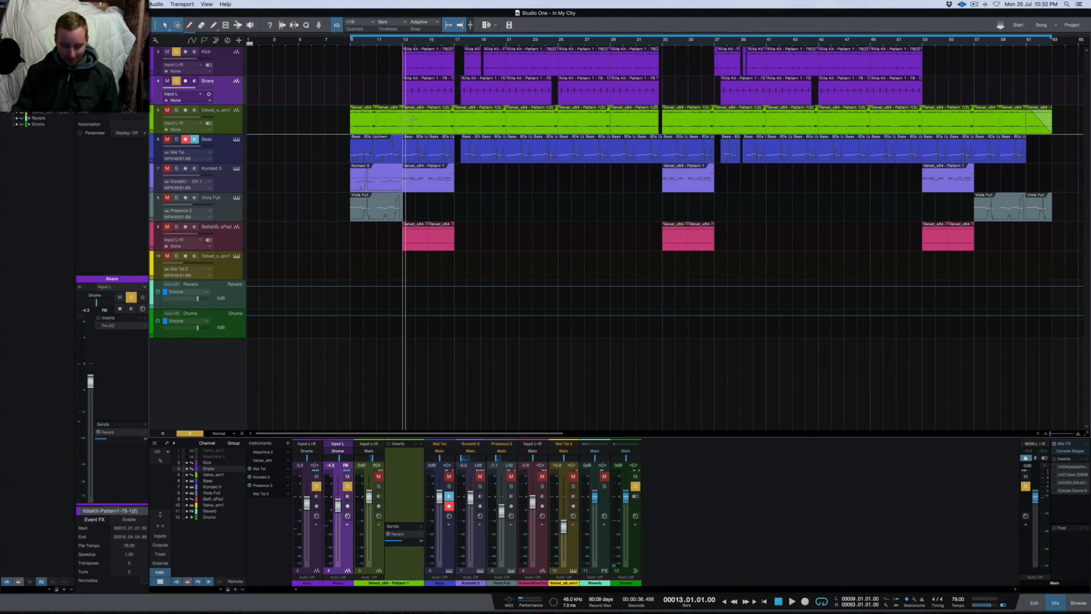
# Collapse the Velvet_x64 channel's inserts and sends in the mixer.
pyautogui.scroll(8, 449, 139)
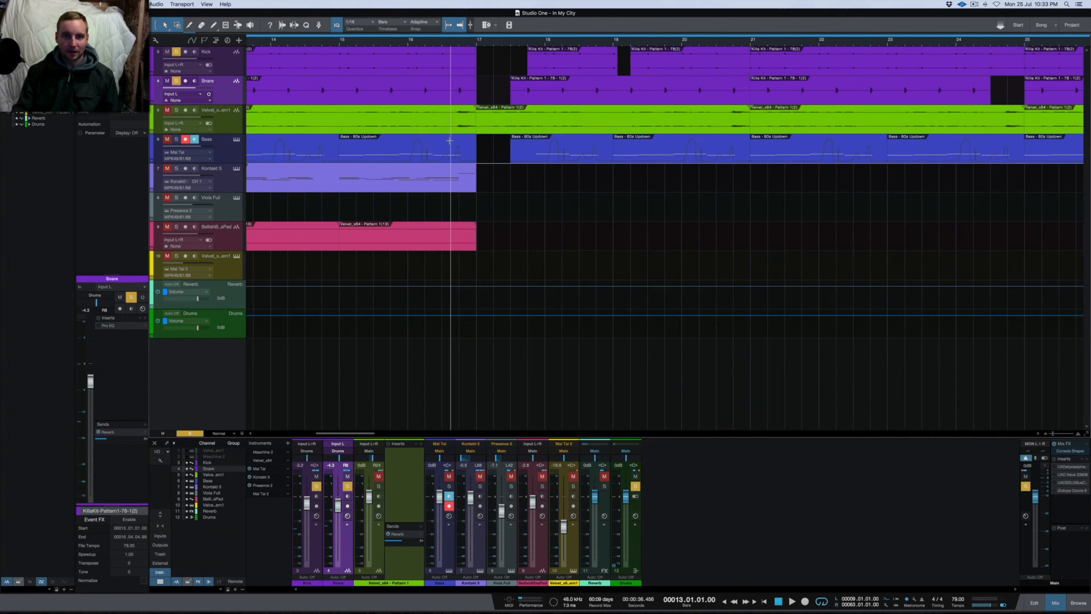
pyautogui.hscroll(-7, 449, 140)
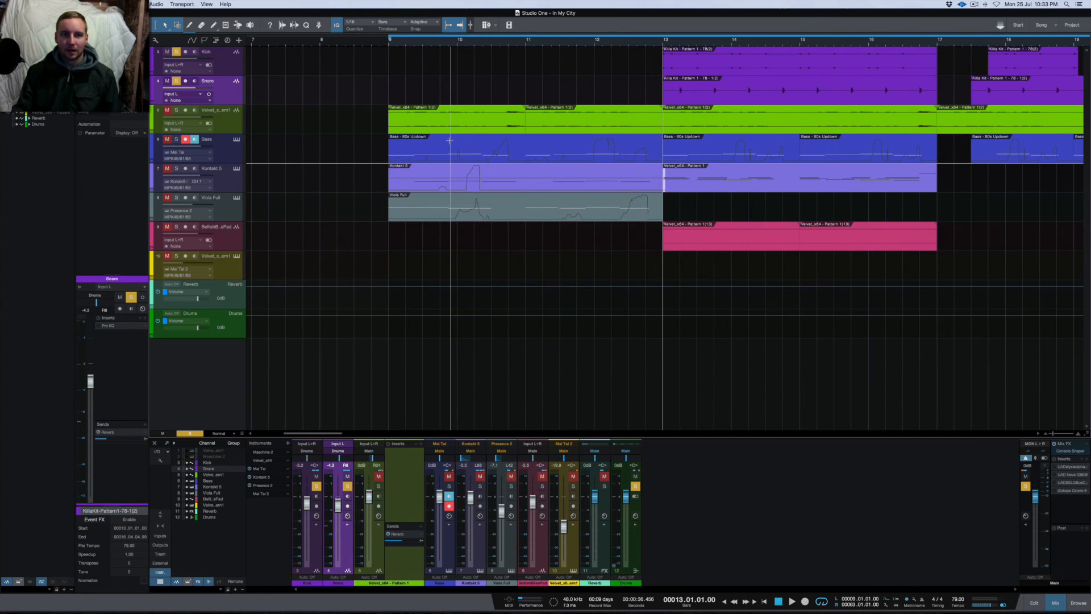
pyautogui.hscroll(3, 449, 140)
pyautogui.hscroll(1, 449, 140)
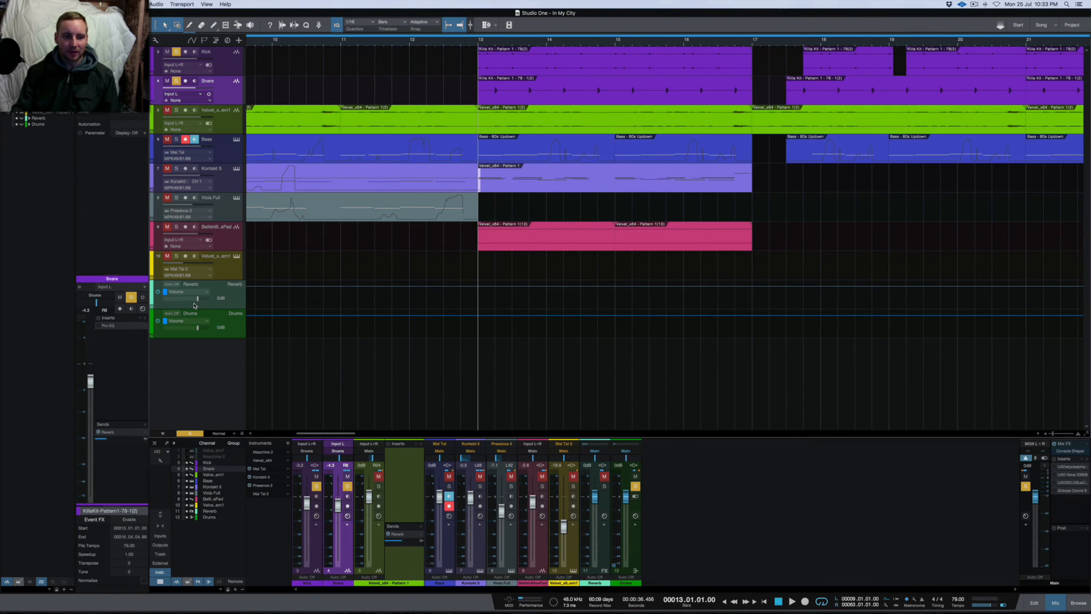
pyautogui.click(379, 524)
# Look at the list of drum kits in Maschine, then return to the In My City song in Studio One.
pyautogui.moveTo(511, 505)
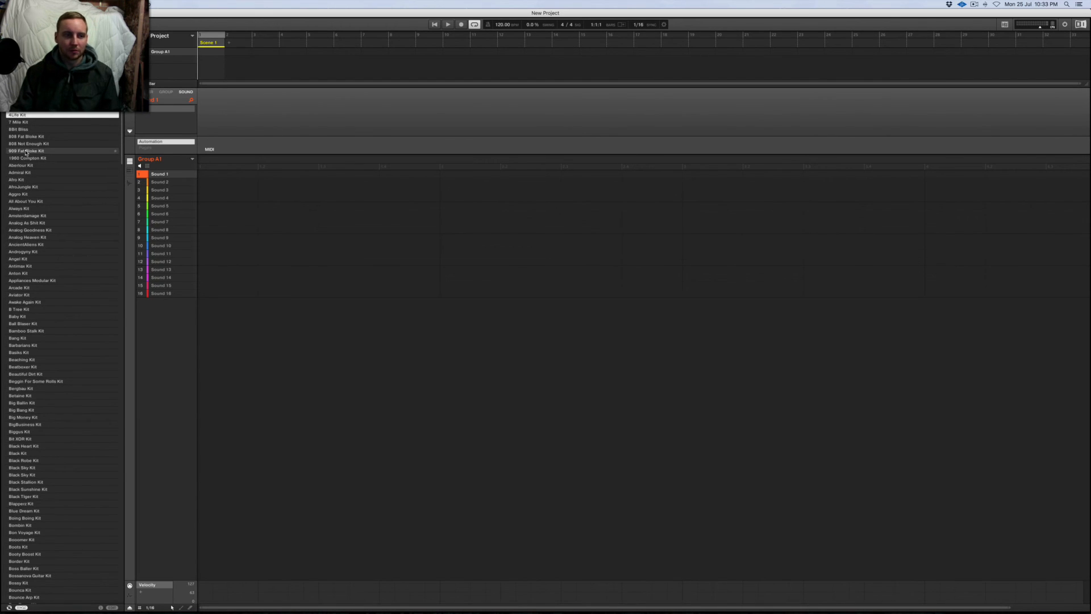
pyautogui.click(35, 98)
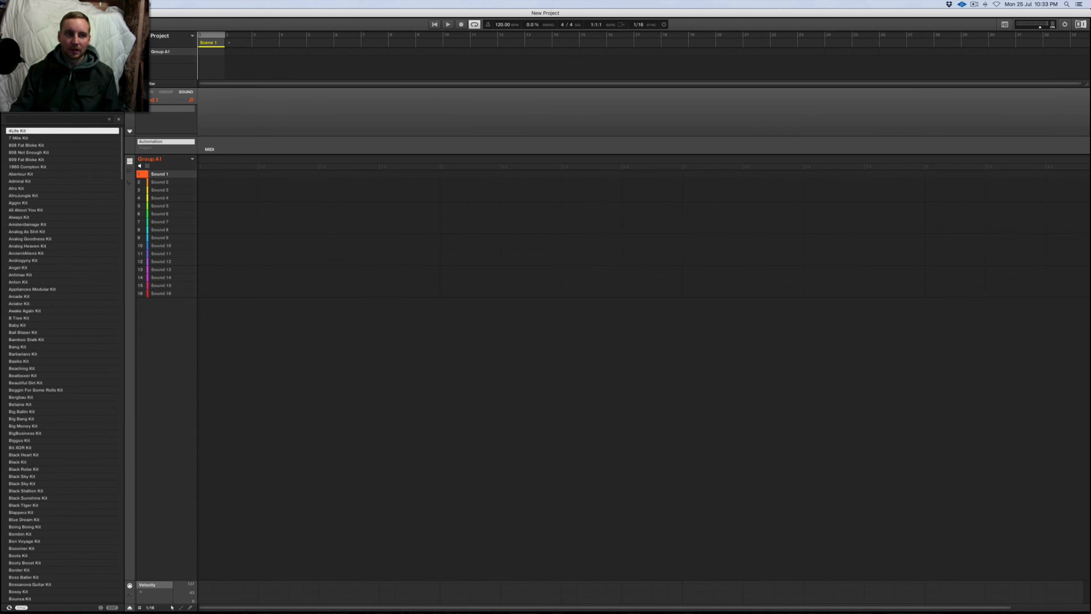
pyautogui.press('super+Tab')
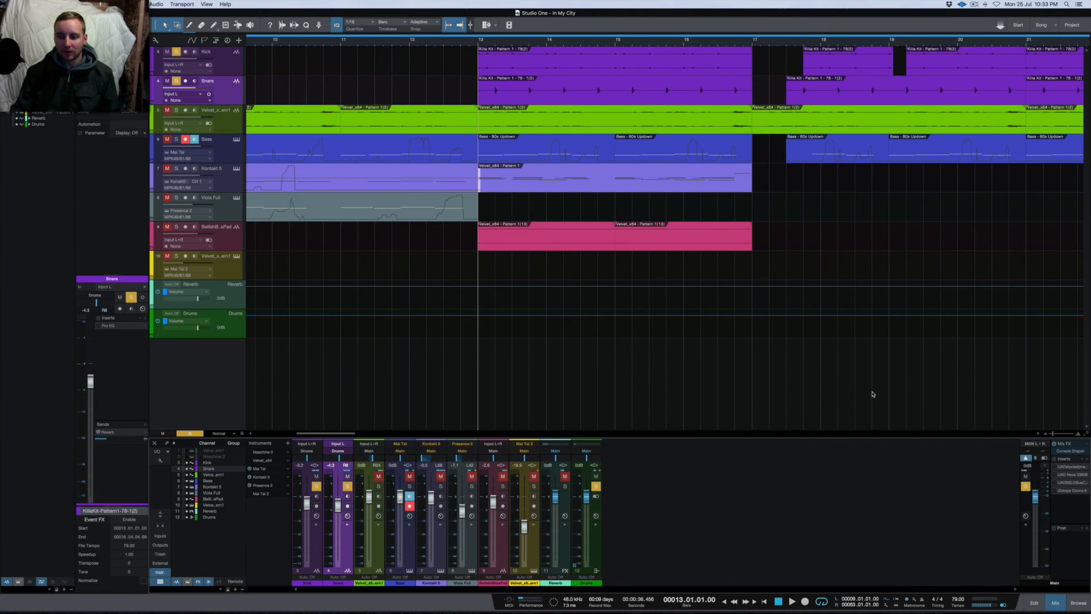
# Look through the browser's instruments, effects and loops, selecting the loop Organ Deep Funk 1 - 75 bpm - c, and hide the browser.
pyautogui.click(1079, 602)
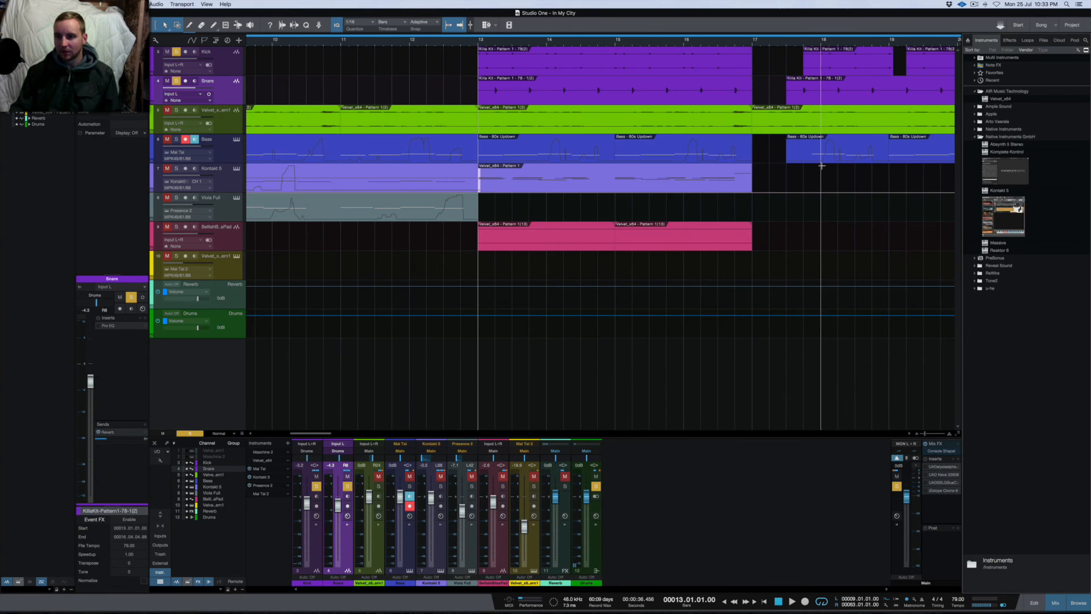
pyautogui.click(1009, 40)
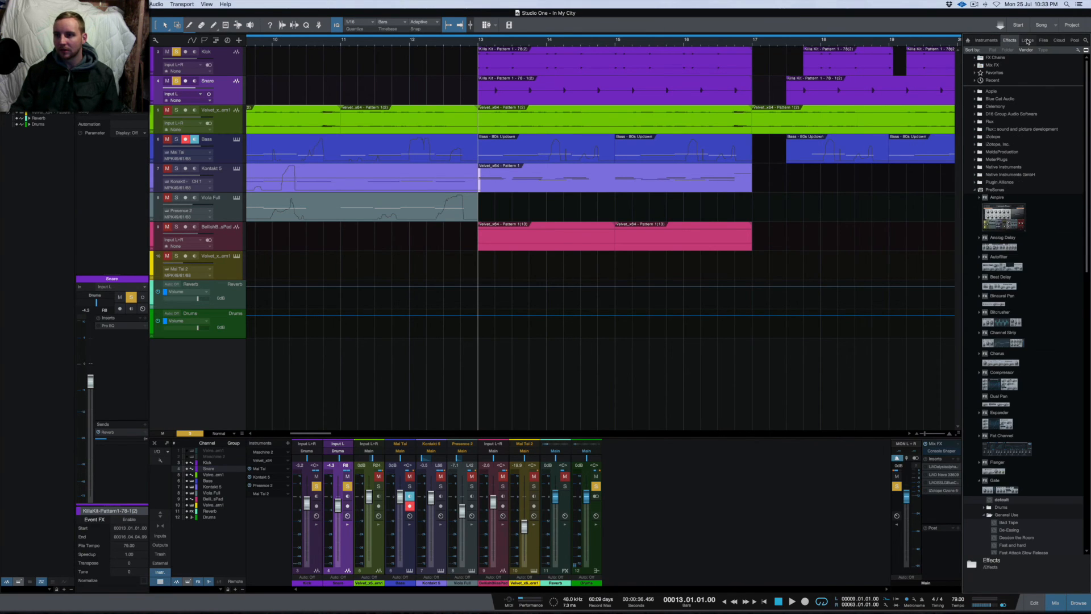
pyautogui.click(1027, 40)
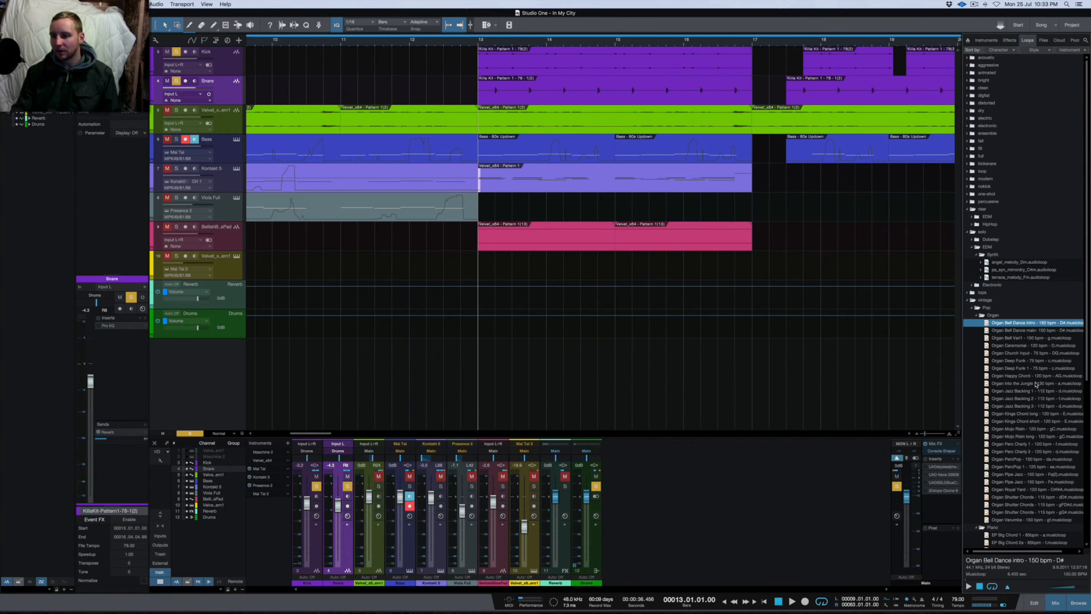
pyautogui.moveTo(1045, 369); pyautogui.dragTo(1060, 403)
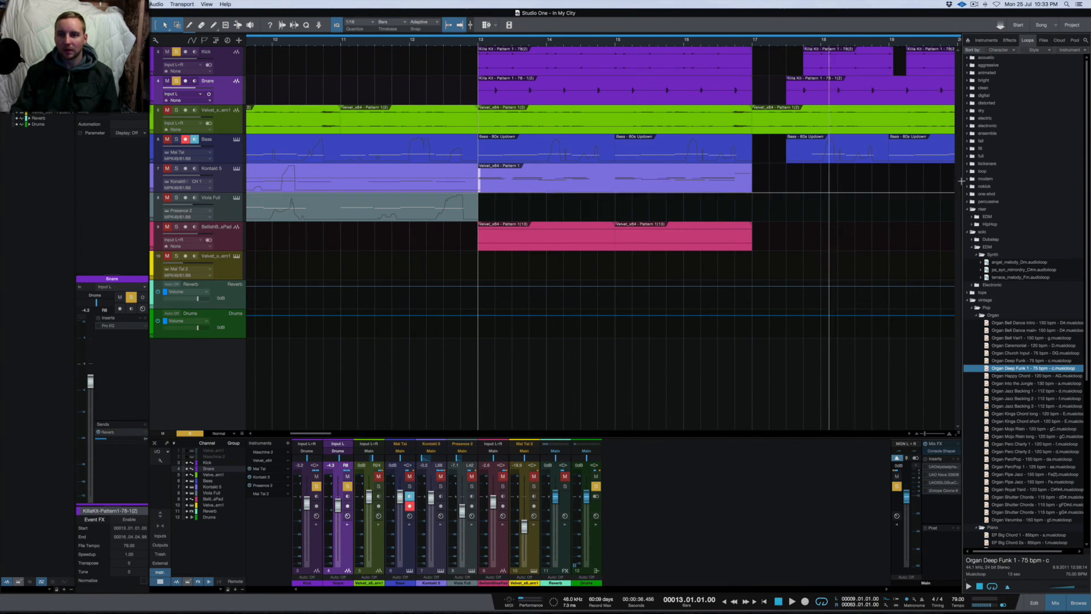
pyautogui.click(989, 40)
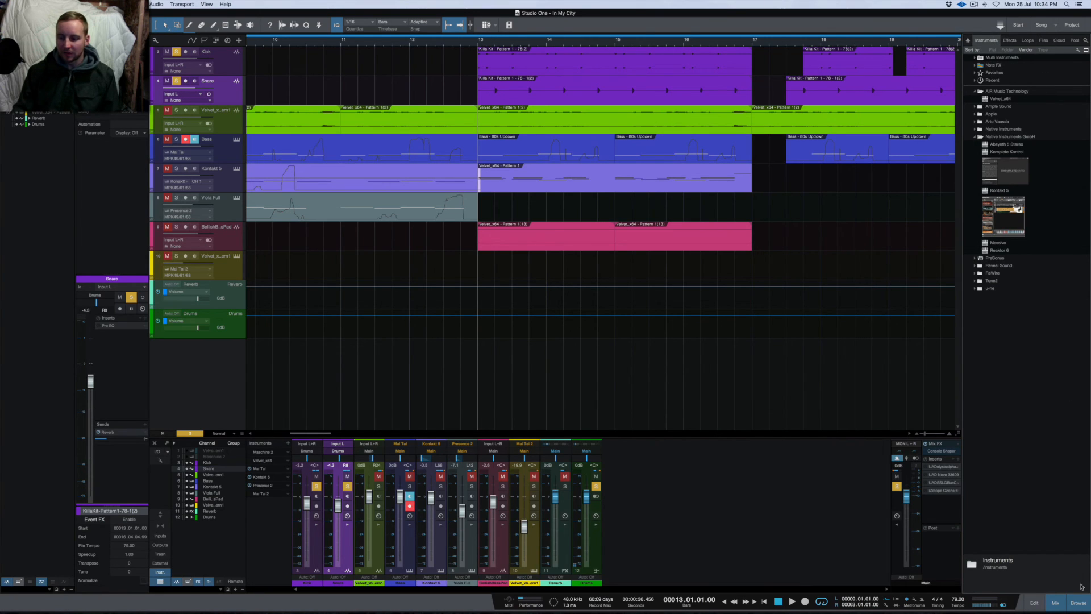
pyautogui.click(1078, 603)
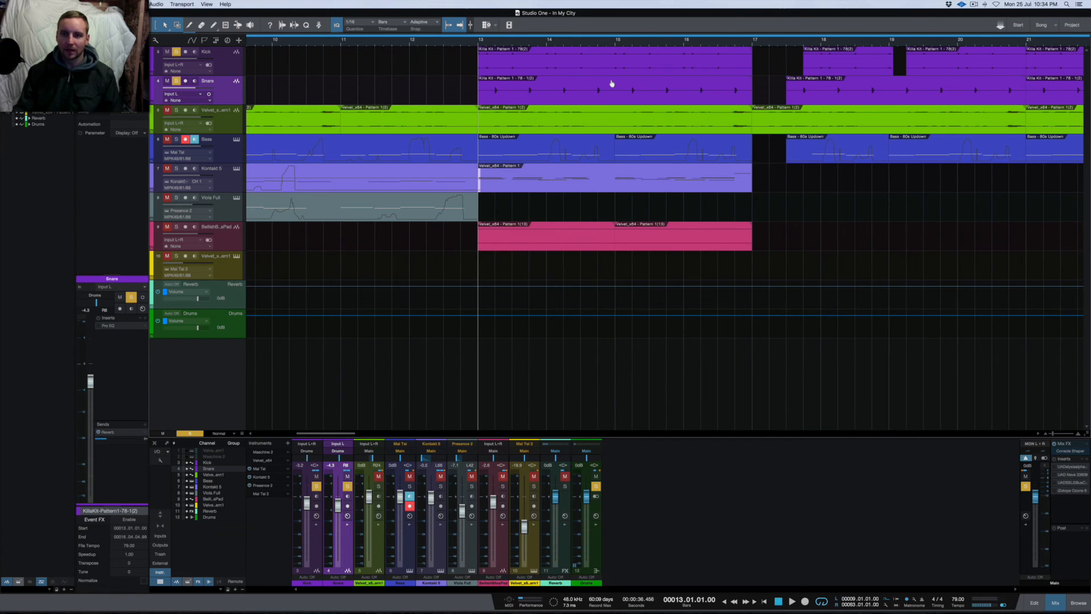
# Try adding the Velvet_x64 and Bass tracks to the soloed drum tracks.
pyautogui.hscroll(4, 613, 84)
pyautogui.scroll(3, 612, 80)
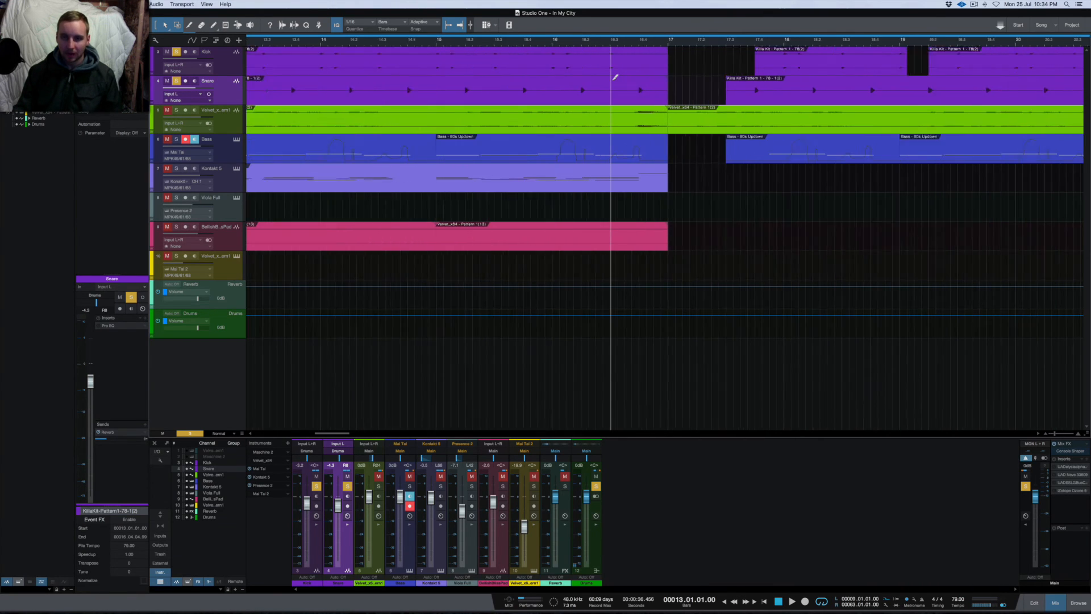
pyautogui.scroll(-5, 615, 77)
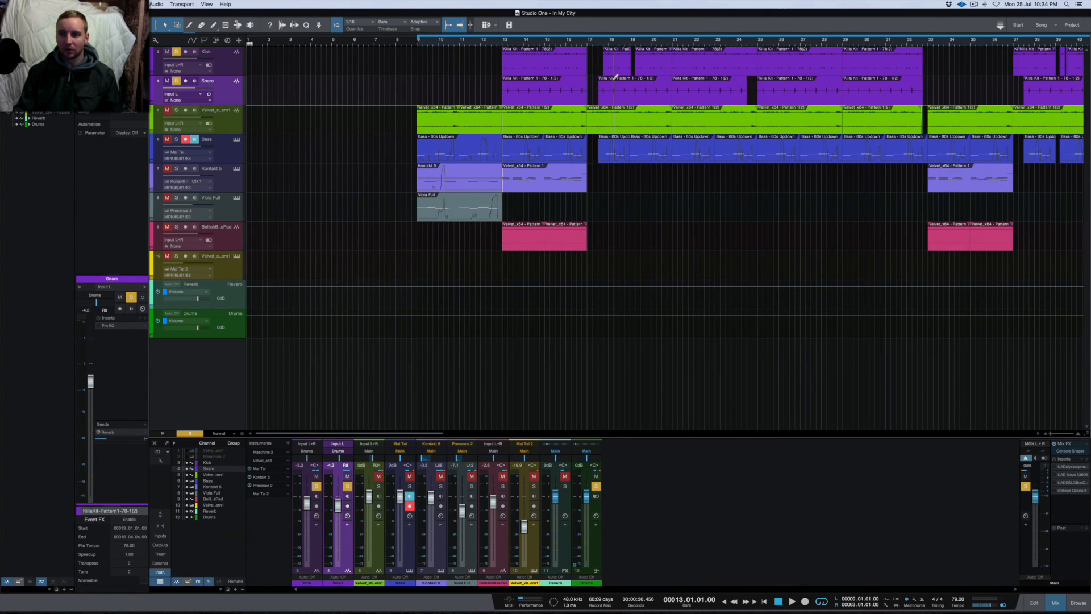
pyautogui.scroll(-2, 615, 76)
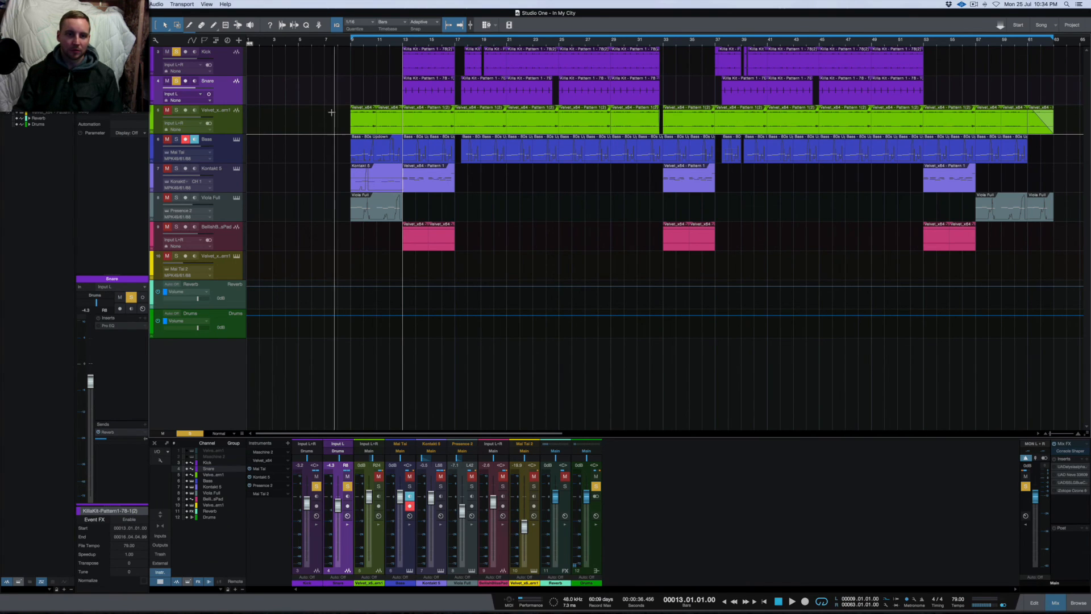
pyautogui.click(177, 110)
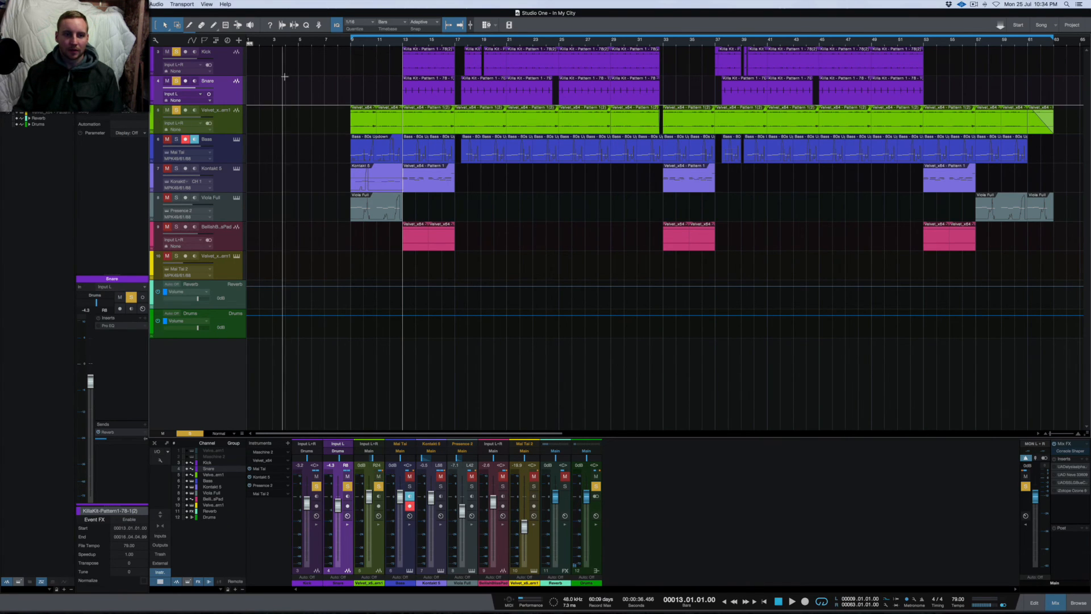
pyautogui.click(176, 139)
pyautogui.click(175, 140)
# Take the Kick, Snare and Velvet_x64 tracks out of solo.
pyautogui.click(176, 52)
pyautogui.click(177, 81)
pyautogui.click(176, 110)
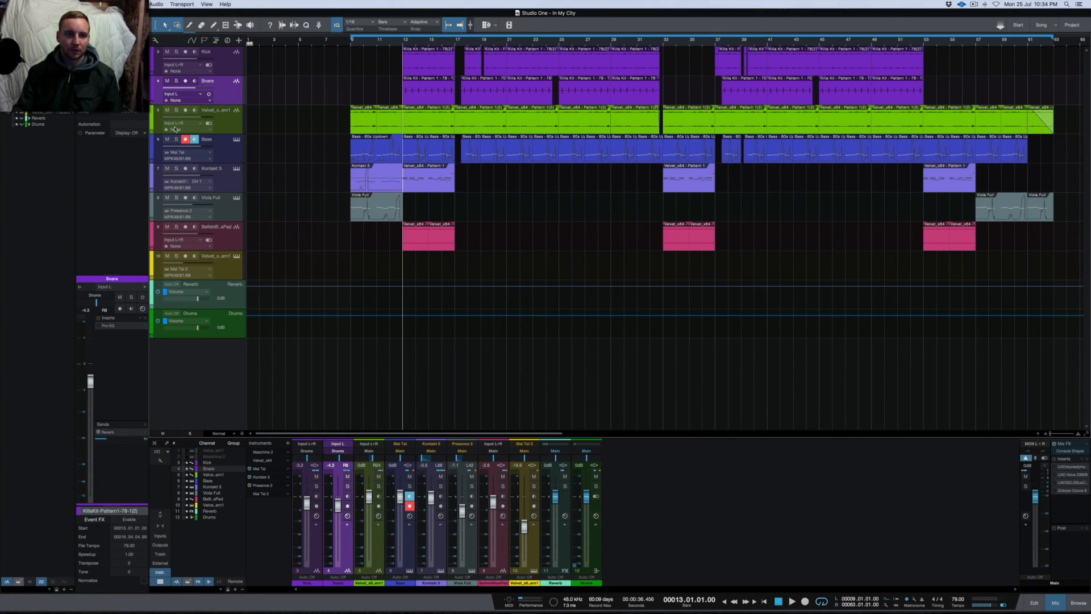
# Solo the Bass track and play it back from bar 13.
pyautogui.click(176, 140)
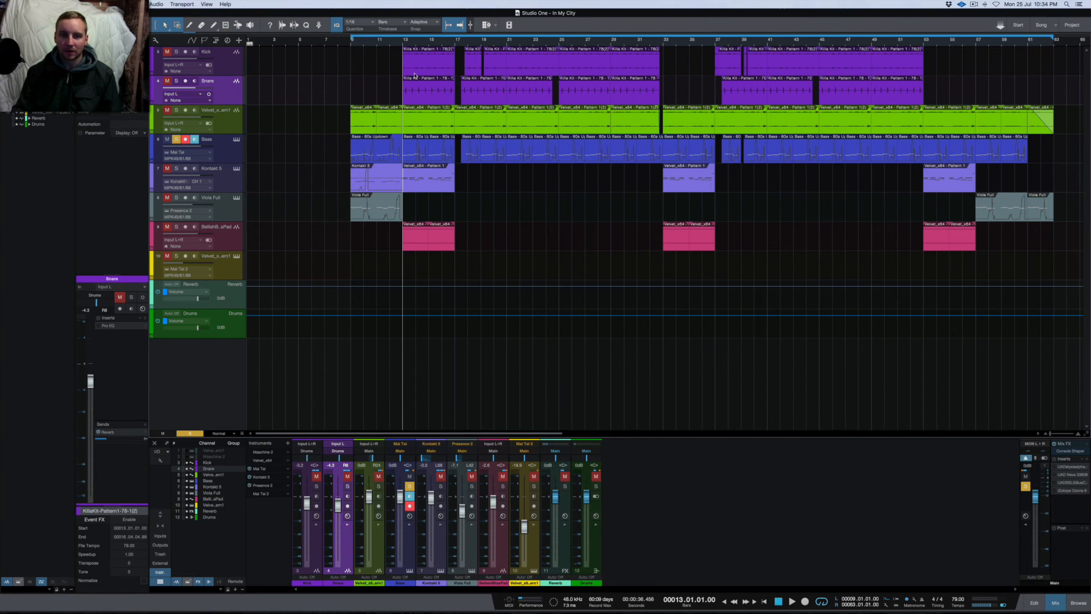
pyautogui.press('space')
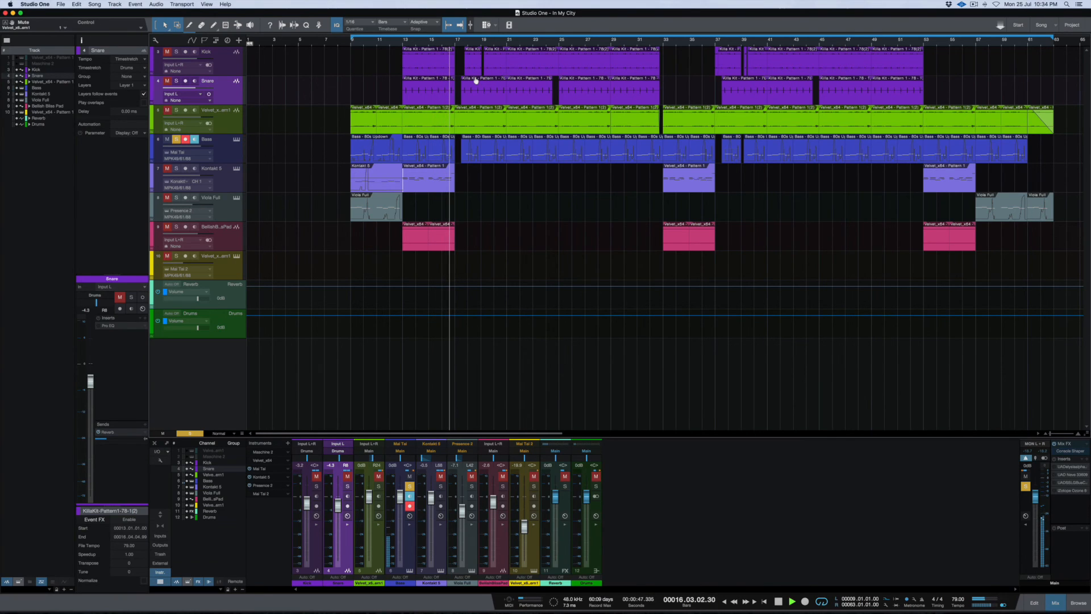
pyautogui.press('space')
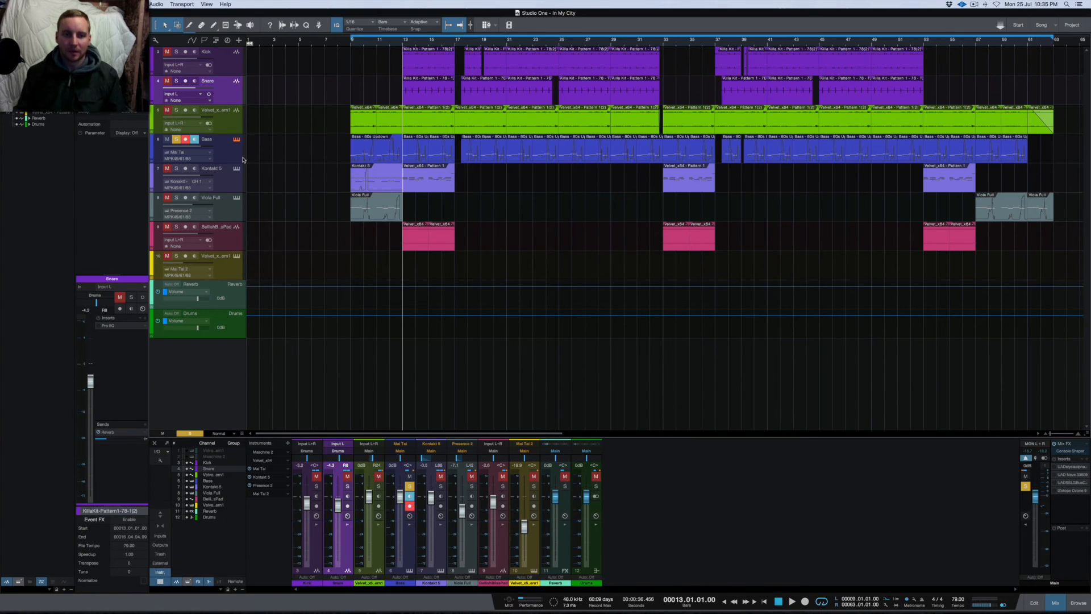
# Open the Bass track's Mai Tai instrument and move its window over the arrangement.
pyautogui.click(237, 139)
pyautogui.moveTo(526, 76); pyautogui.dragTo(592, 107)
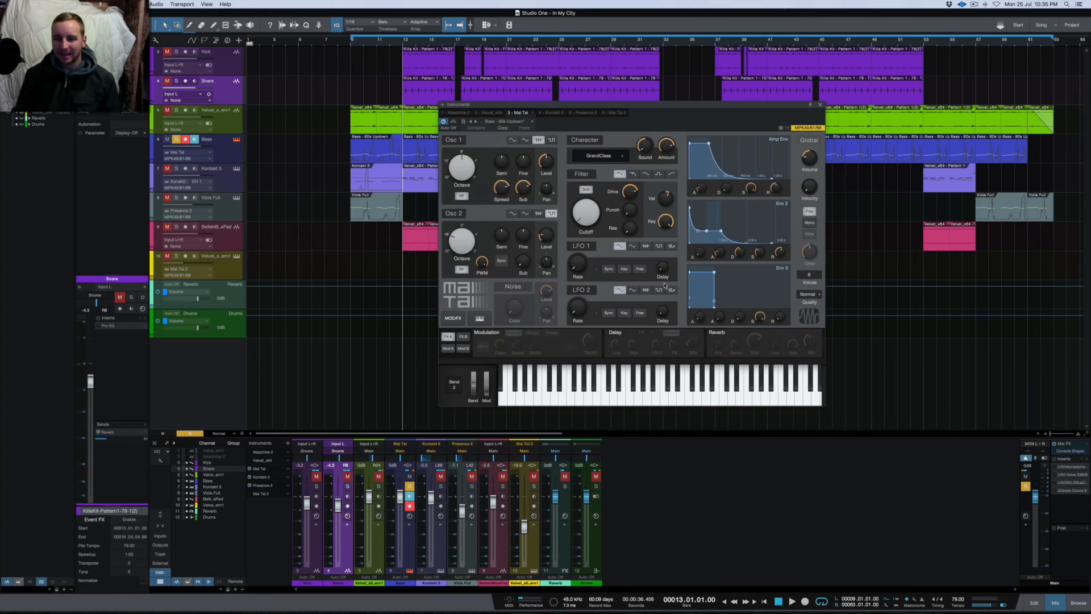
# Switch Mai Tai's Delay and Reverb effects on and back off.
pyautogui.click(616, 334)
pyautogui.click(617, 334)
pyautogui.click(721, 334)
pyautogui.click(722, 335)
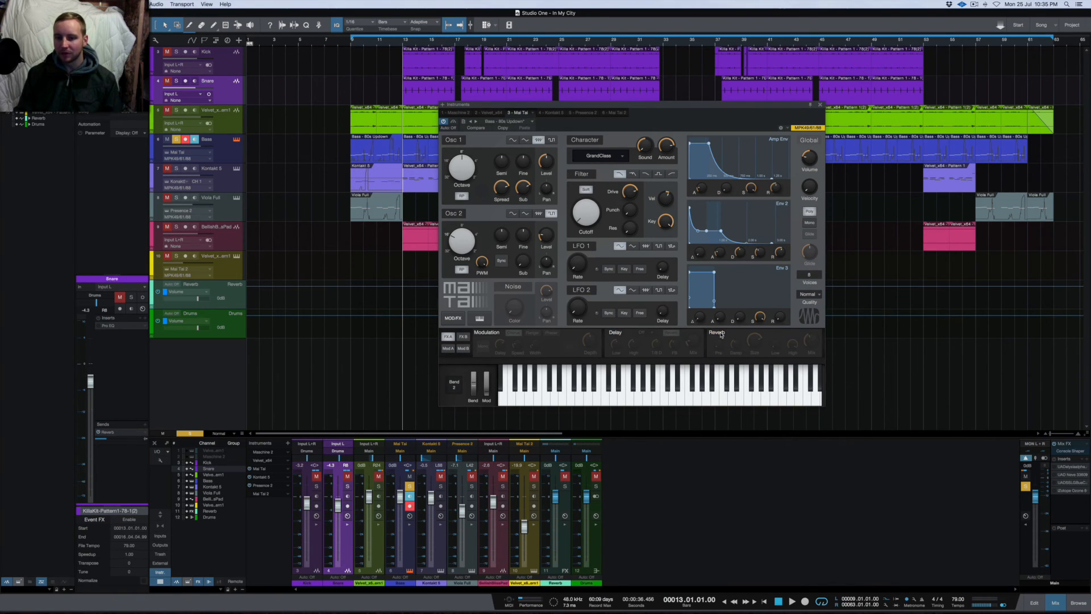
# Look through Mai Tai's Character options and its Bass presets, keeping GrandClass and Bass - 80s Uptown.
pyautogui.click(597, 157)
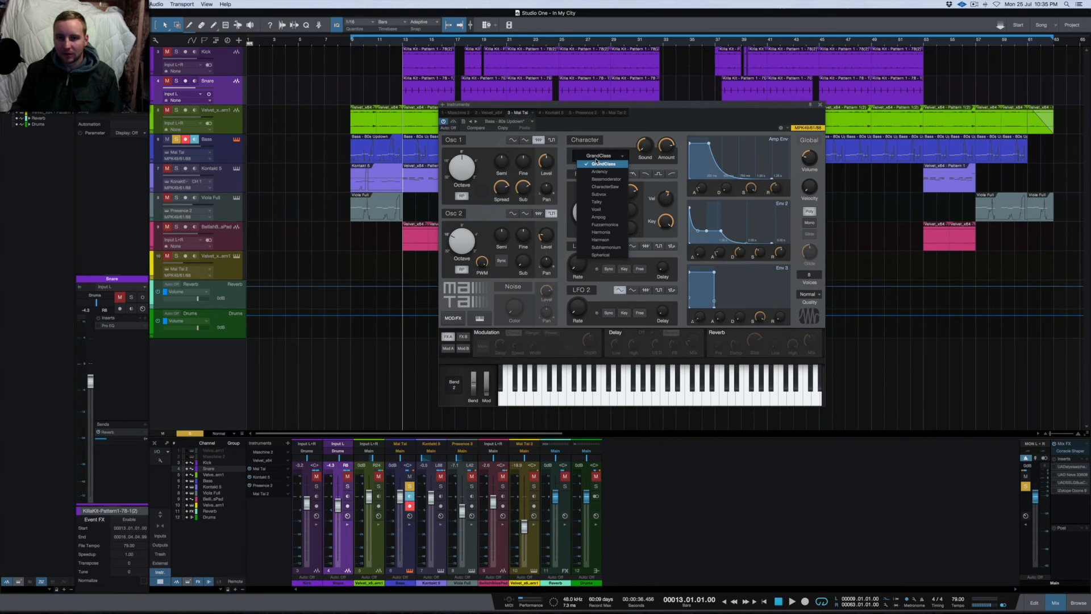
pyautogui.click(614, 144)
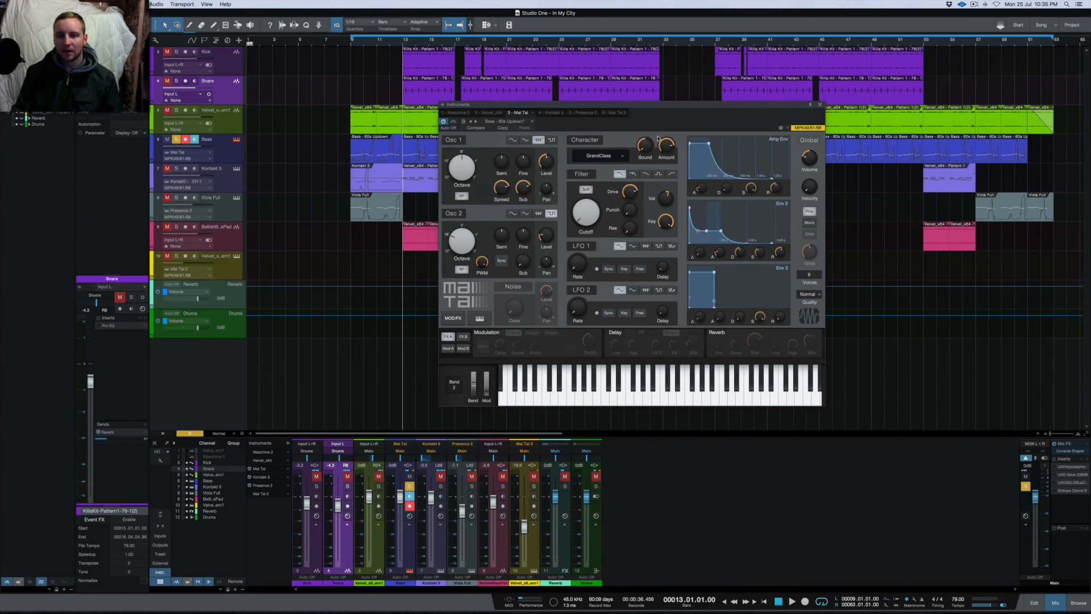
pyautogui.click(493, 123)
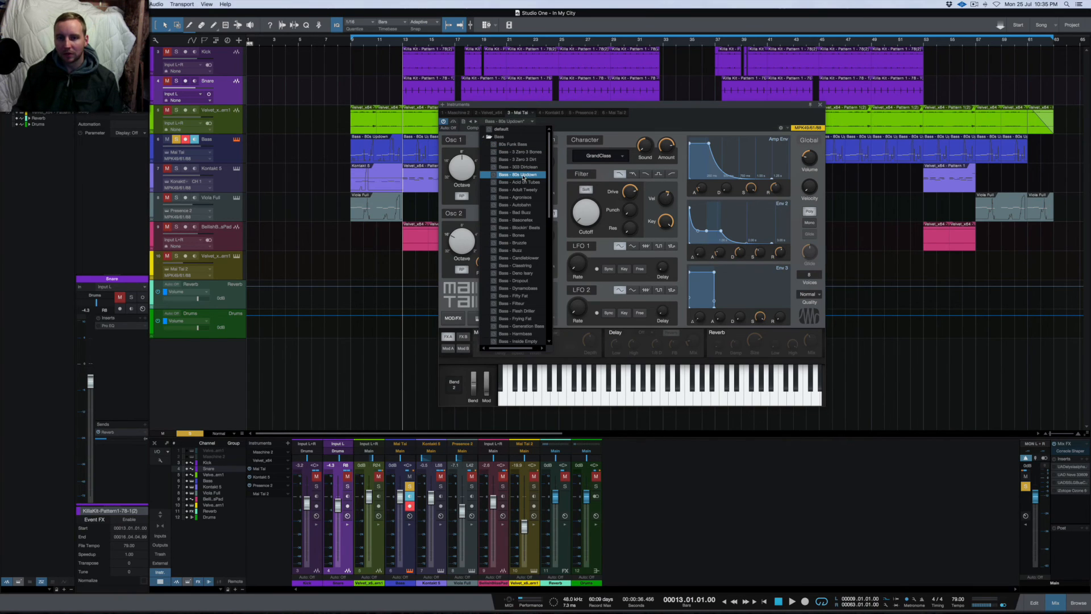
pyautogui.click(668, 112)
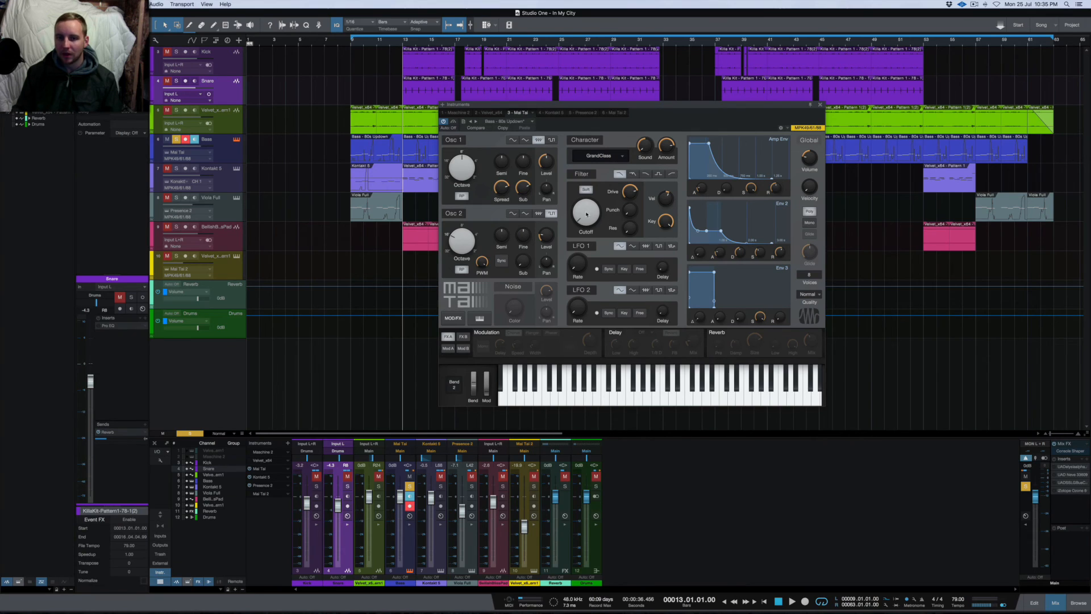
# Toggle the Soft option of Mai Tai's filter and switch off LFO 1.
pyautogui.moveTo(579, 220)
pyautogui.click(586, 192)
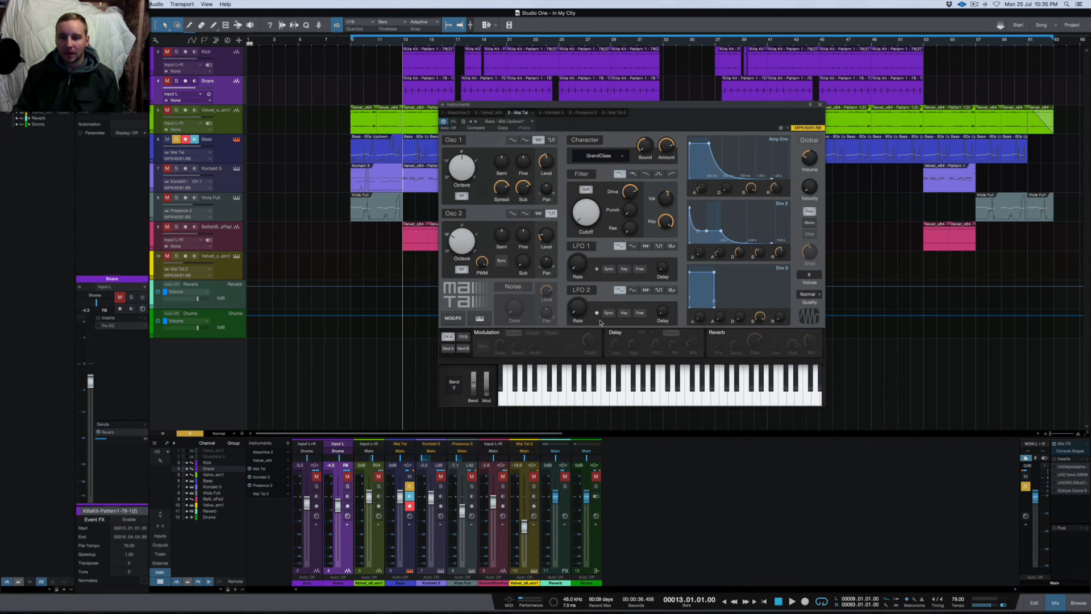
pyautogui.click(581, 246)
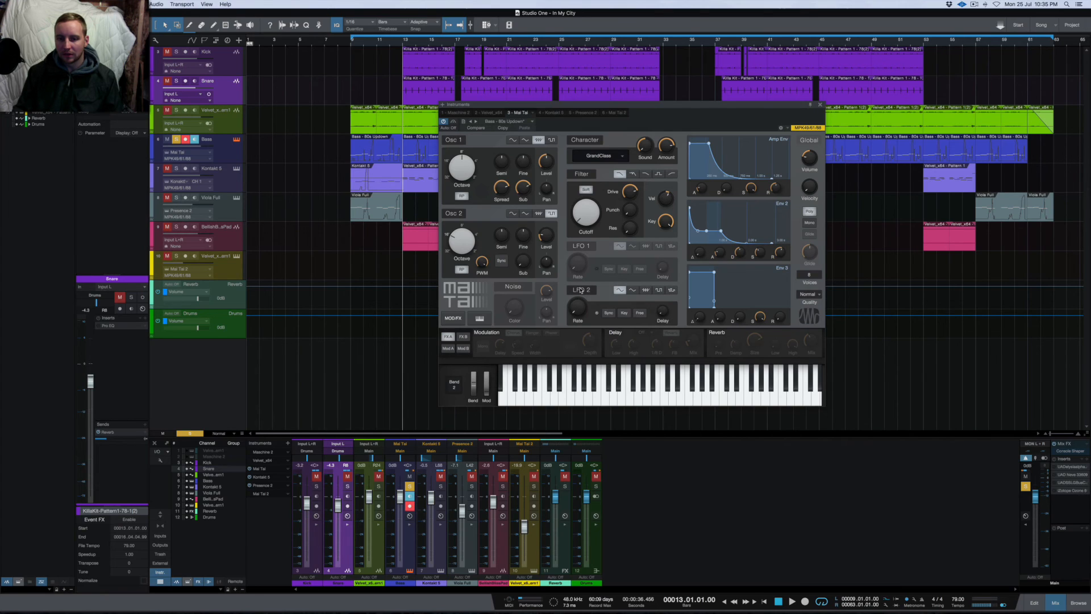
# Switch Mai Tai's LFO 1 back on.
pyautogui.click(581, 247)
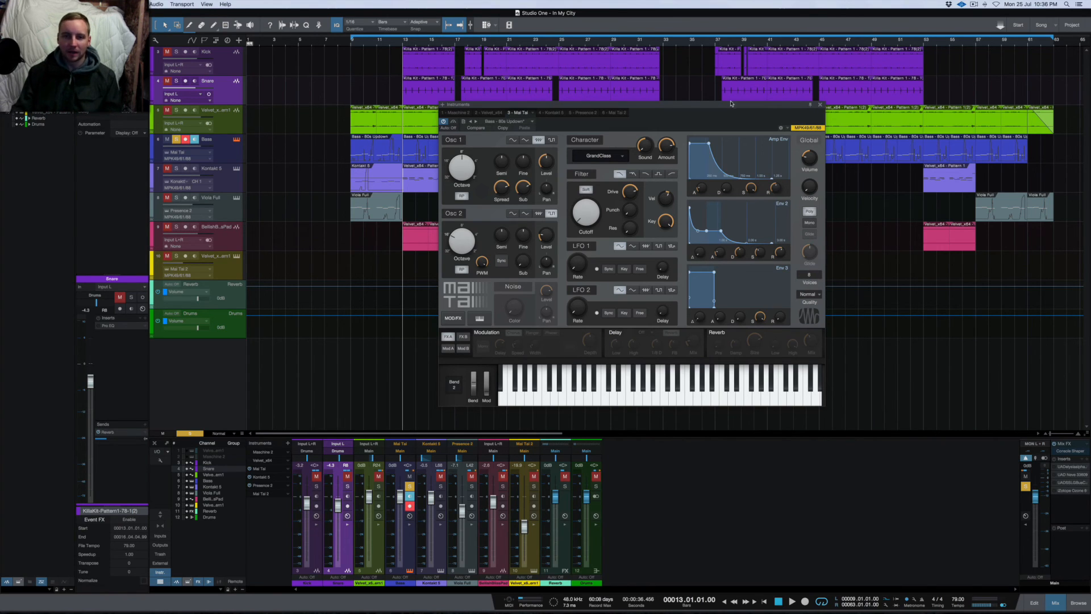
pyautogui.click(810, 222)
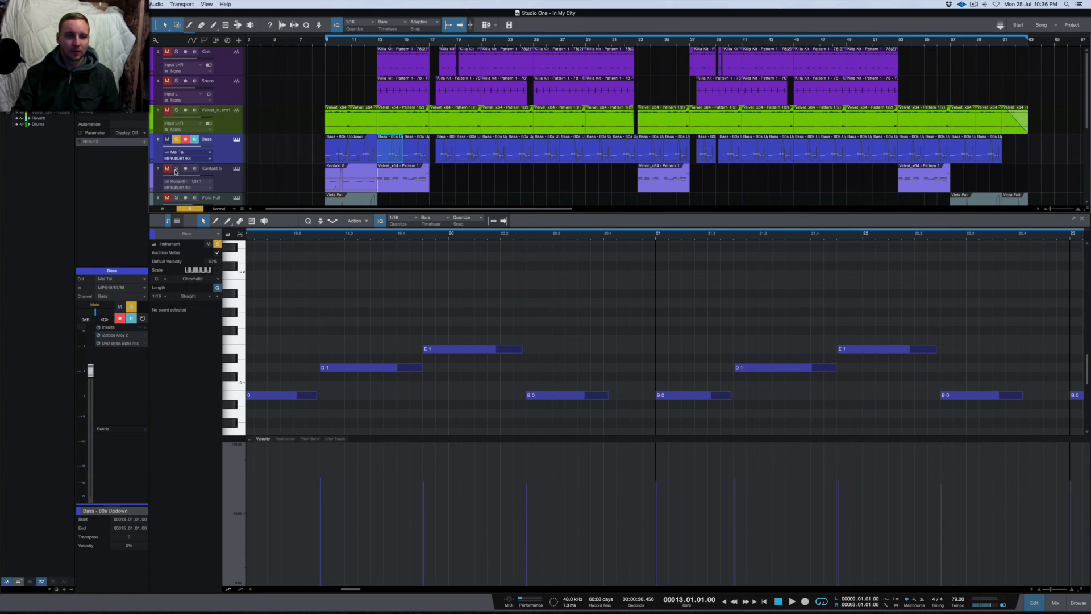
# Solo the Kontakt 5 track in place of Bass and show its pattern at bar 13 in the note editor.
pyautogui.click(176, 168)
pyautogui.click(176, 139)
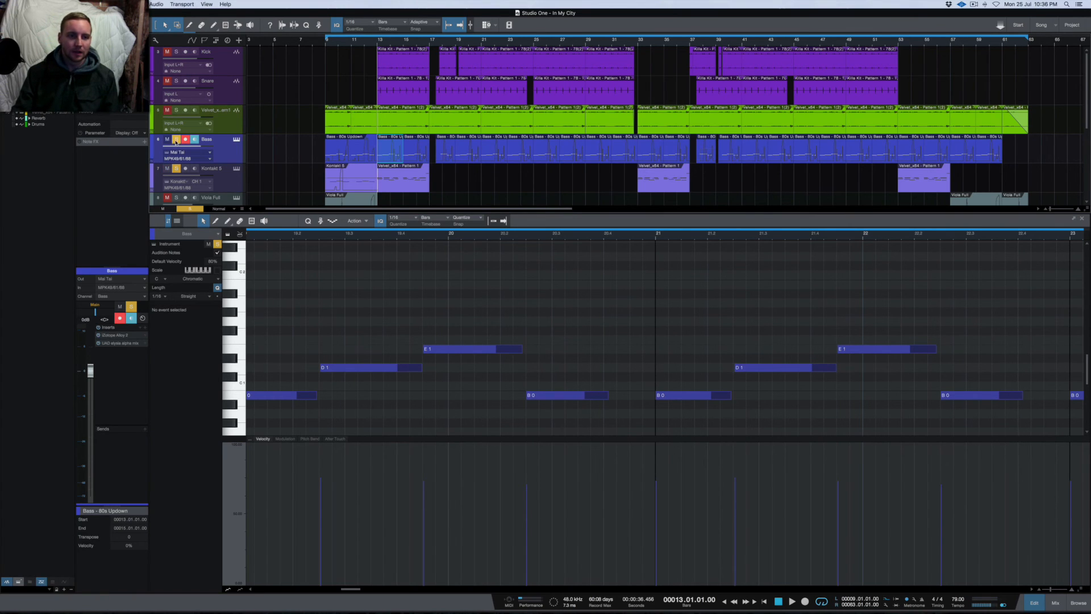
pyautogui.click(400, 184)
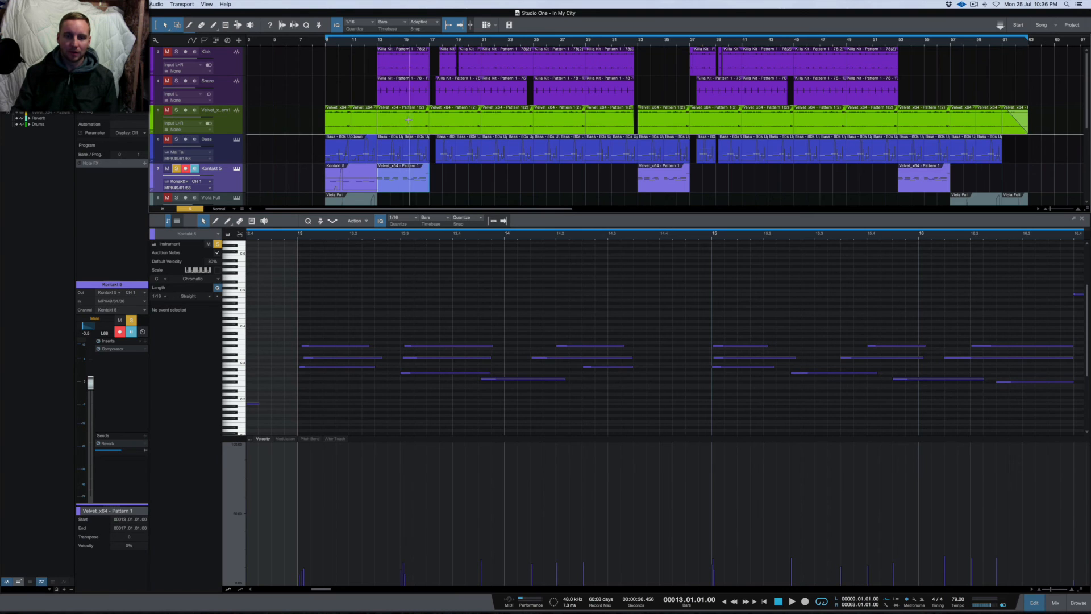
pyautogui.scroll(-1, 543, 303)
pyautogui.scroll(2, 543, 302)
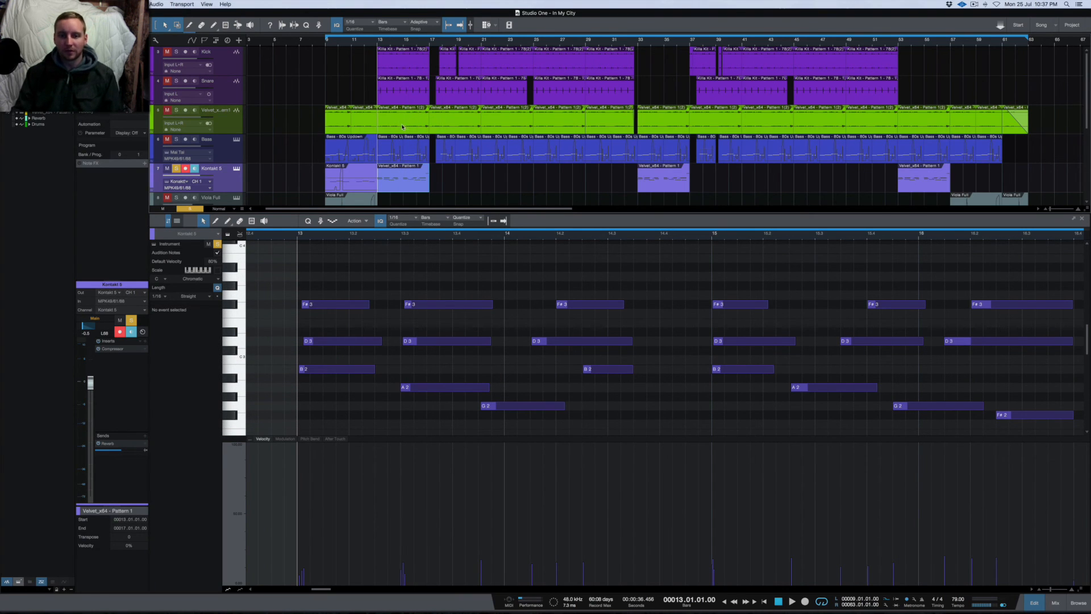
# Play the soloed Kontakt 5 pattern from bar 13 and stop playback.
pyautogui.click(378, 199)
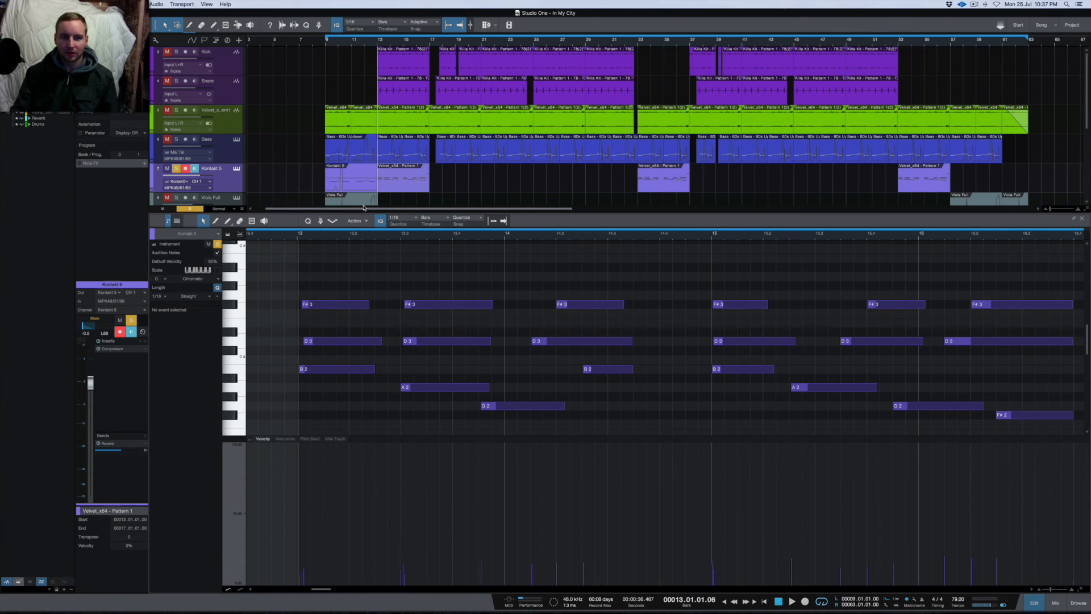
pyautogui.press('space')
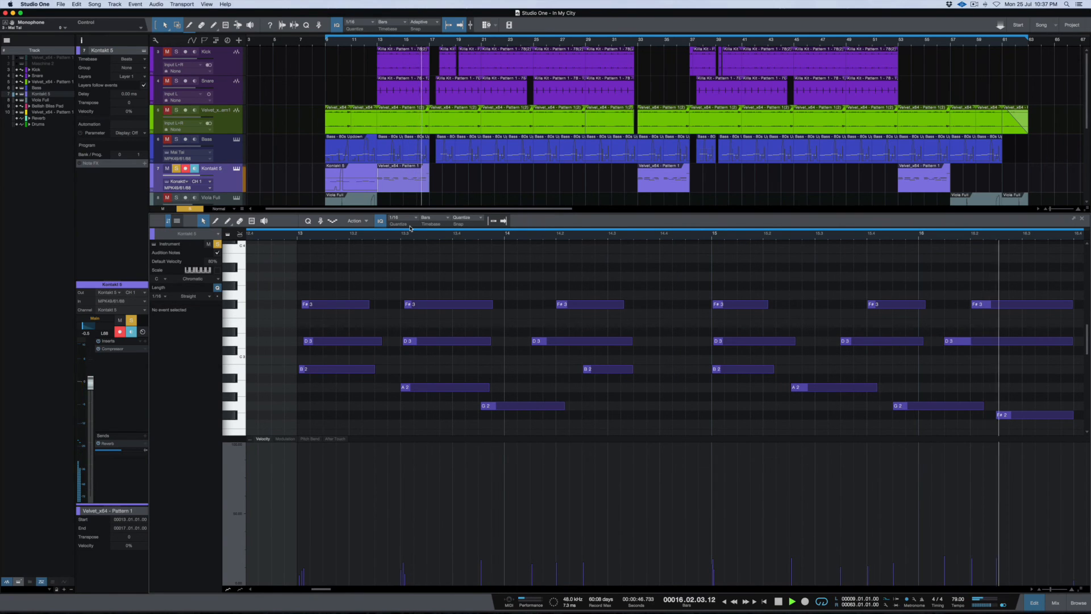
pyautogui.press('space')
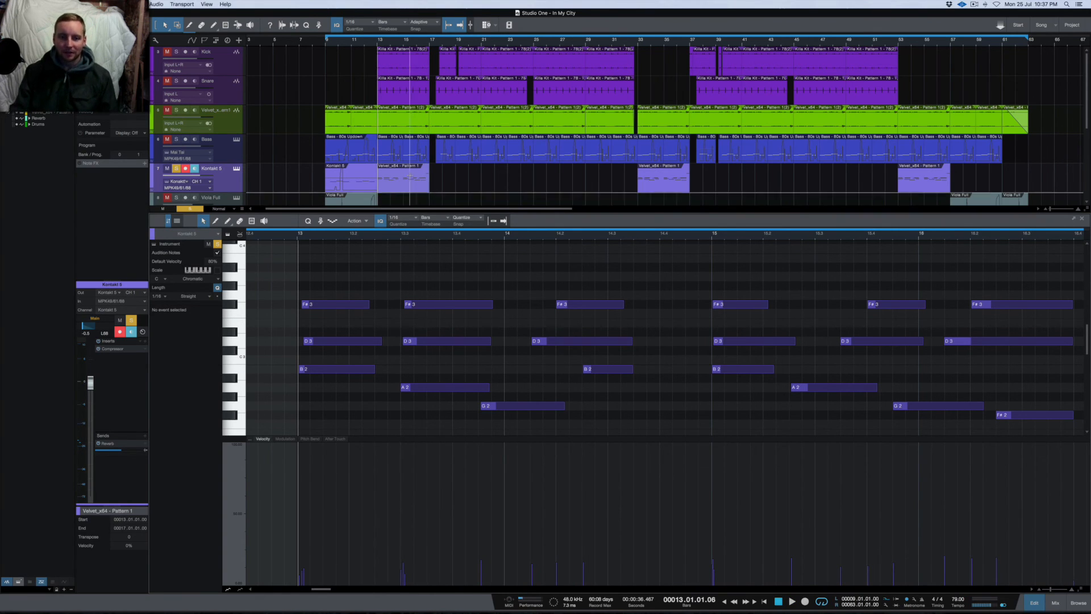
# Compare the green Velvet track's audio at bar 13 with the whole Kontakt 5 note pattern, and return to the console.
pyautogui.click(403, 119)
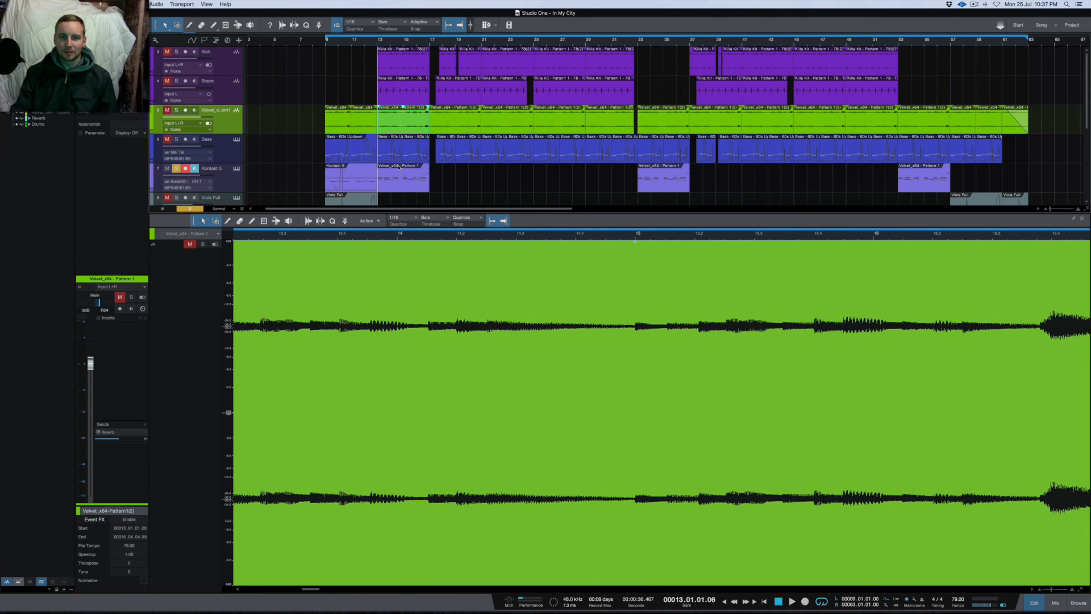
pyautogui.click(401, 183)
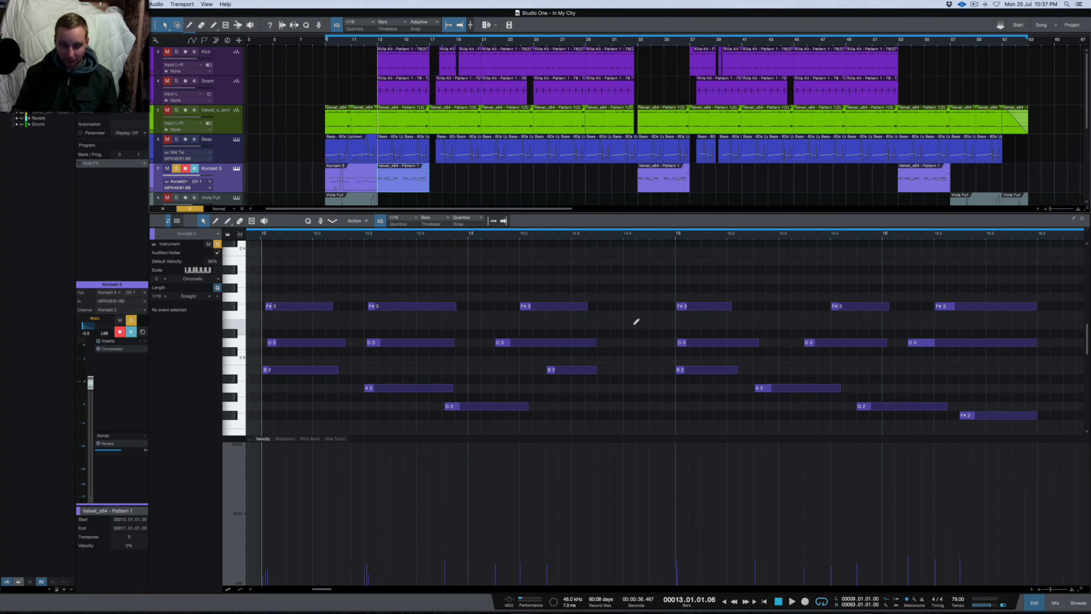
pyautogui.scroll(-5, 636, 322)
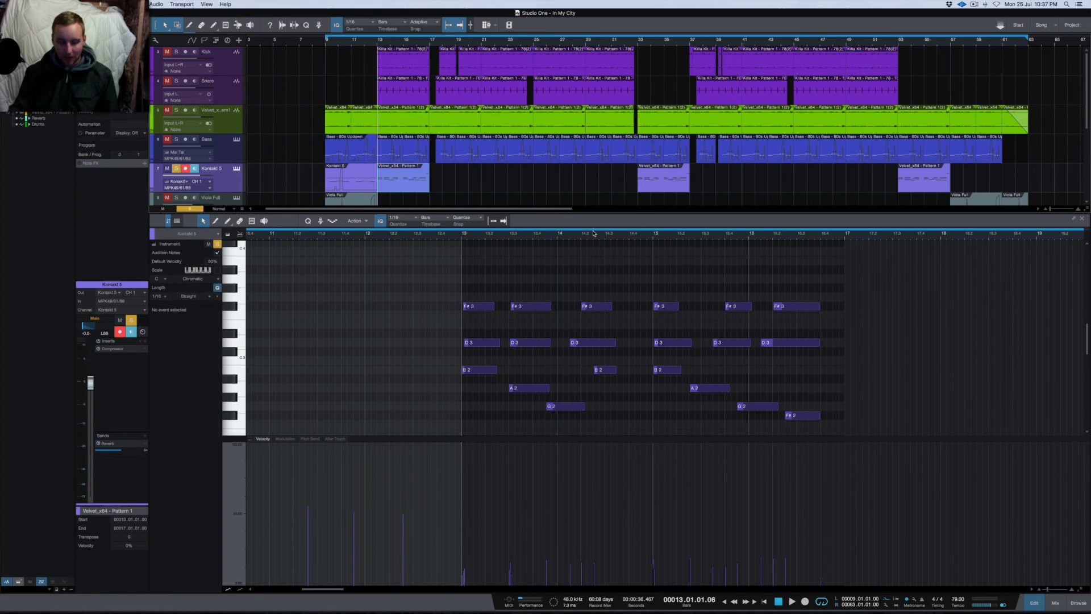
pyautogui.press('F3')
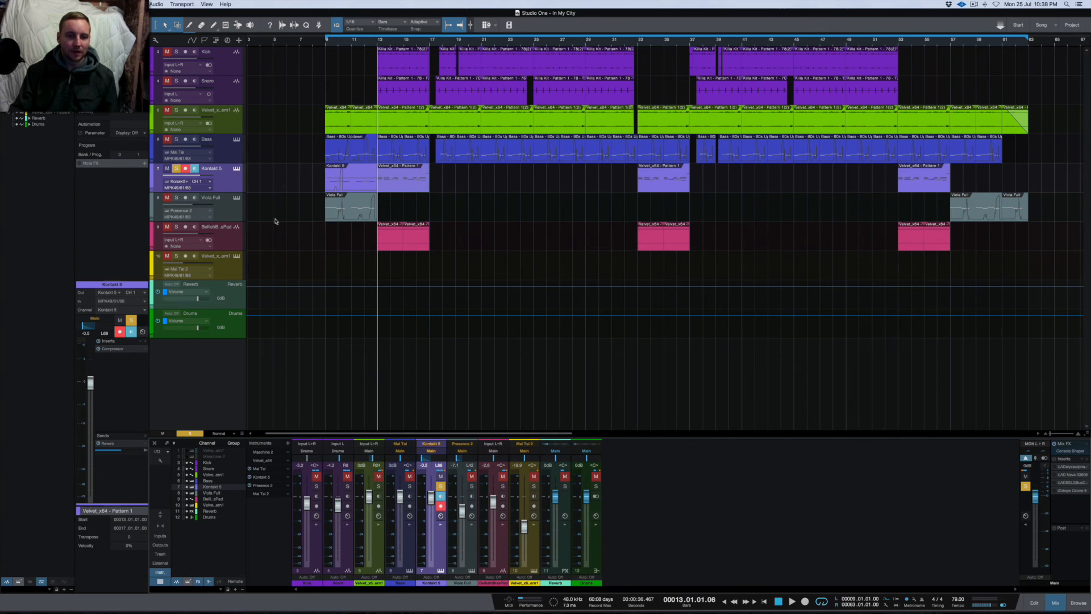
# Solo Viola Full in place of Kontakt 5 and open its first event at bar 9 in the note editor.
pyautogui.click(326, 45)
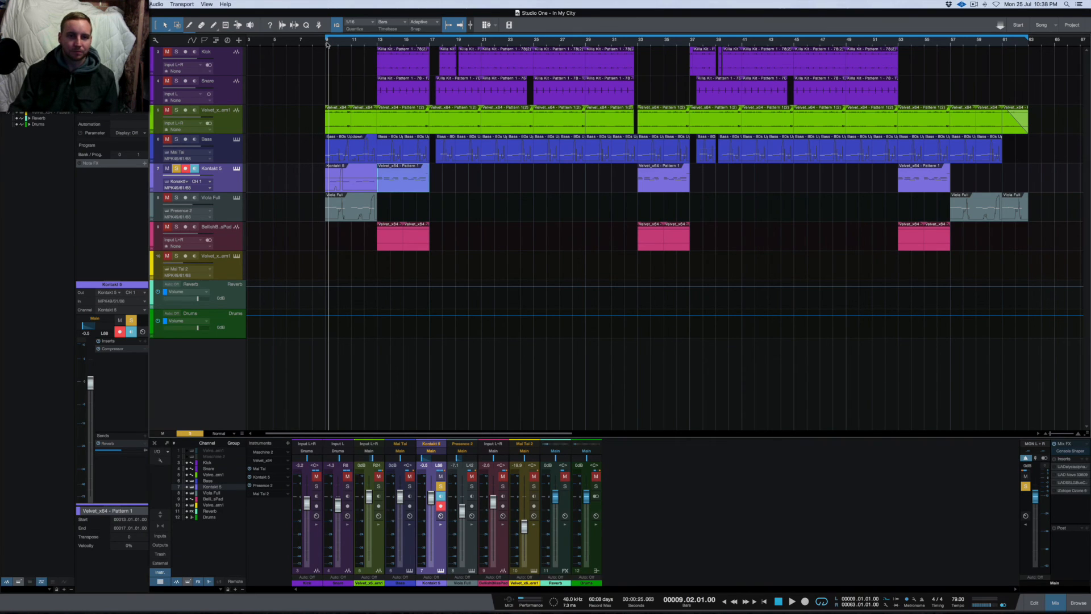
pyautogui.click(176, 198)
pyautogui.click(176, 169)
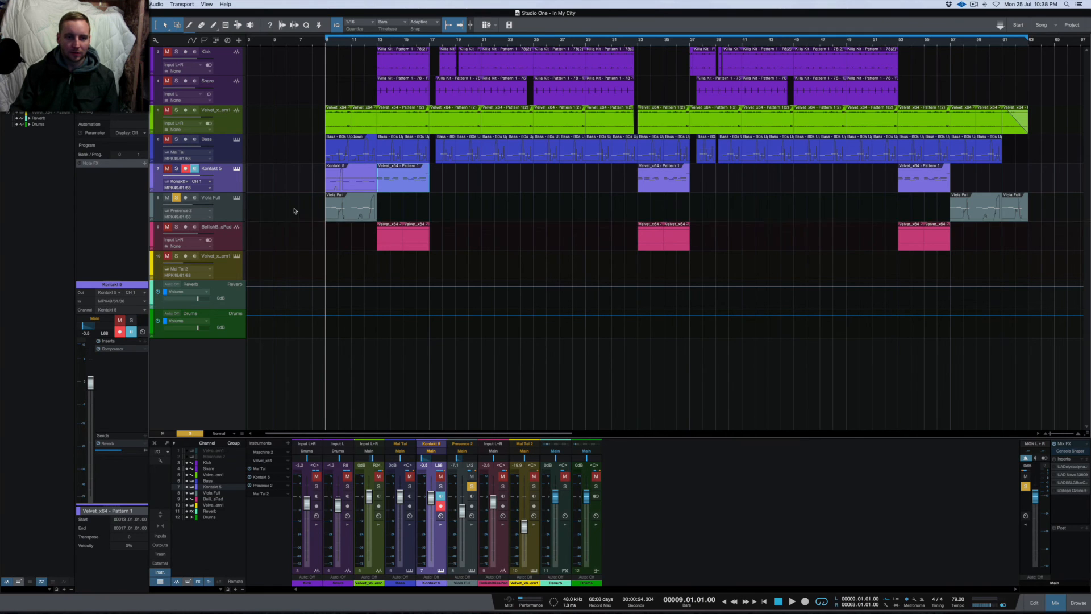
pyautogui.doubleClick(350, 213)
pyautogui.scroll(5, 551, 330)
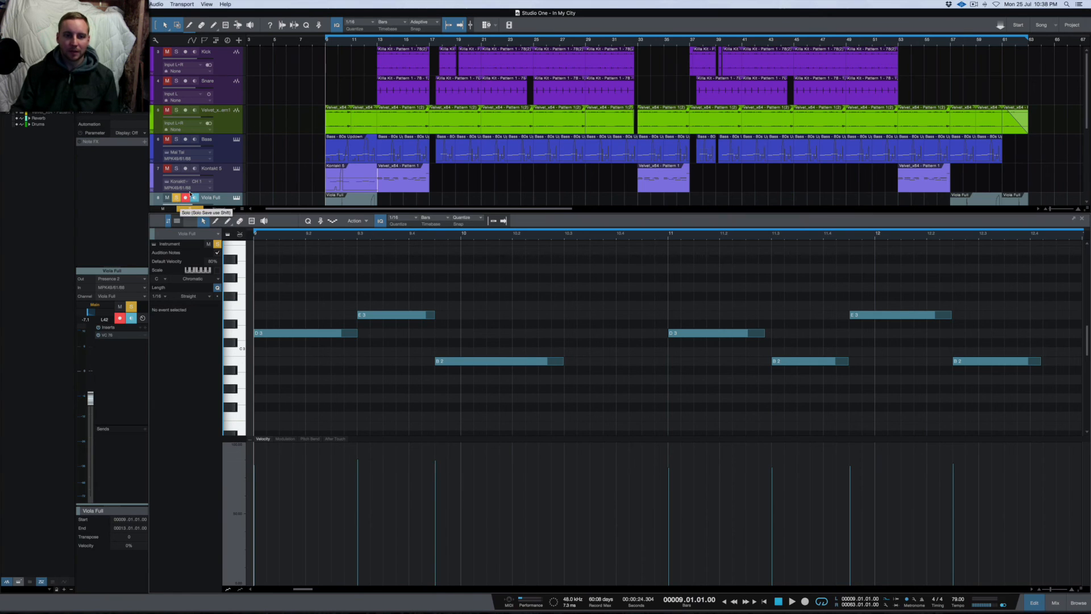
# Play the soloed Viola Full part from bar 9, stop playback and return to the console.
pyautogui.press('space')
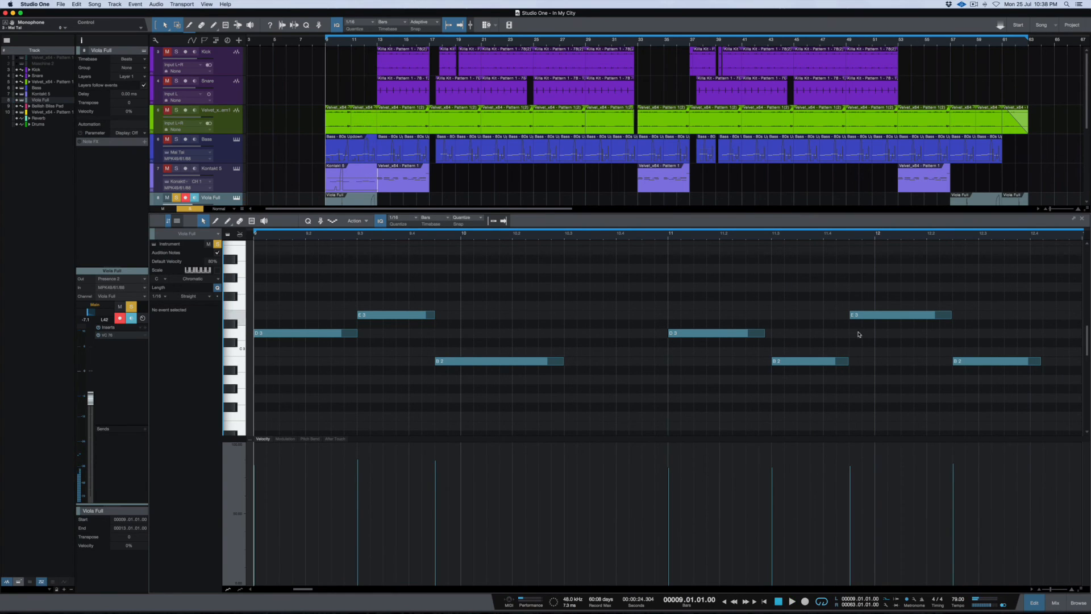
pyautogui.press('space')
pyautogui.press('F3')
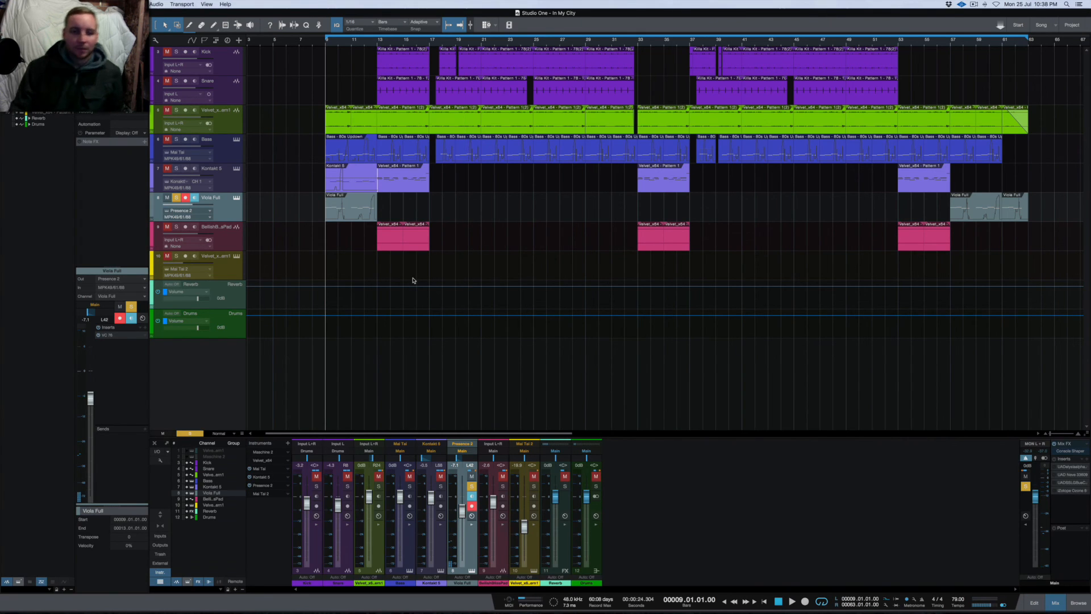
# Examine the first Viola Full event's Modulation, Pitch Bend and After Touch data, and listen to the part with After Touch displayed.
pyautogui.doubleClick(349, 210)
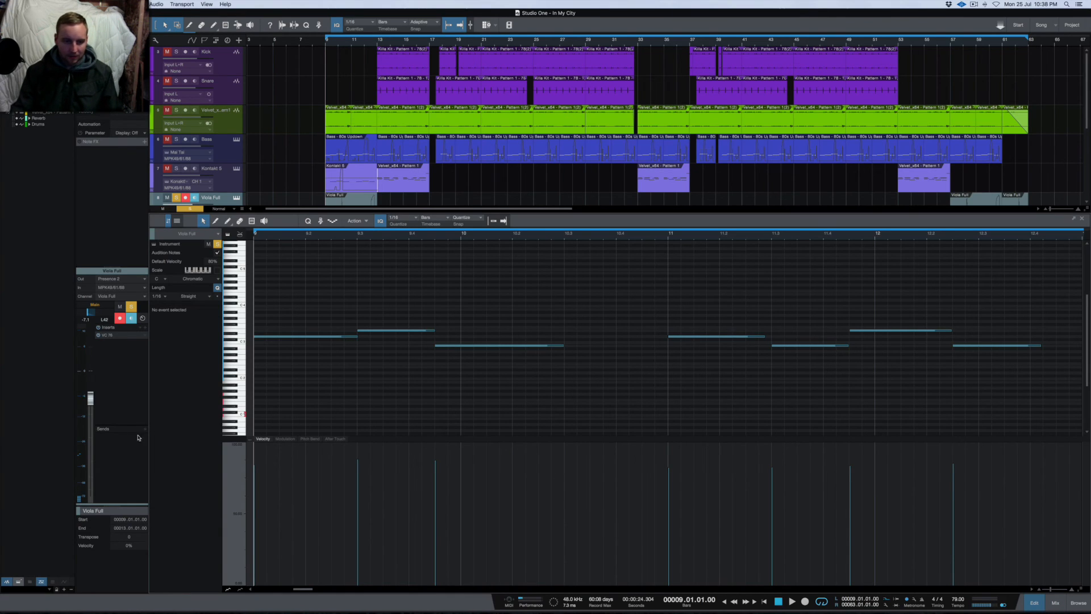
pyautogui.click(285, 440)
pyautogui.click(310, 439)
pyautogui.click(328, 439)
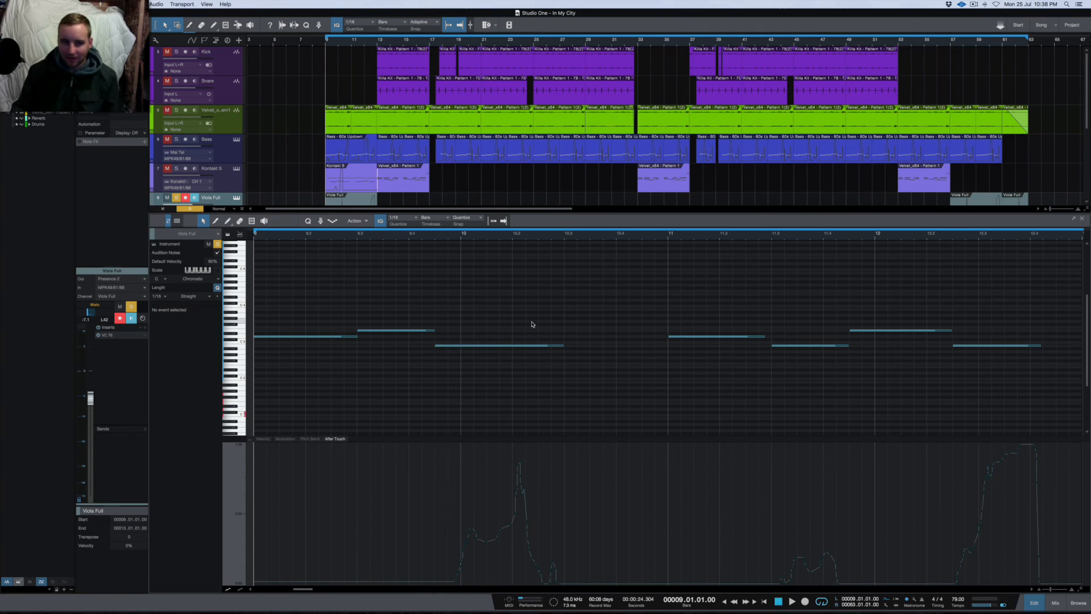
pyautogui.press('space')
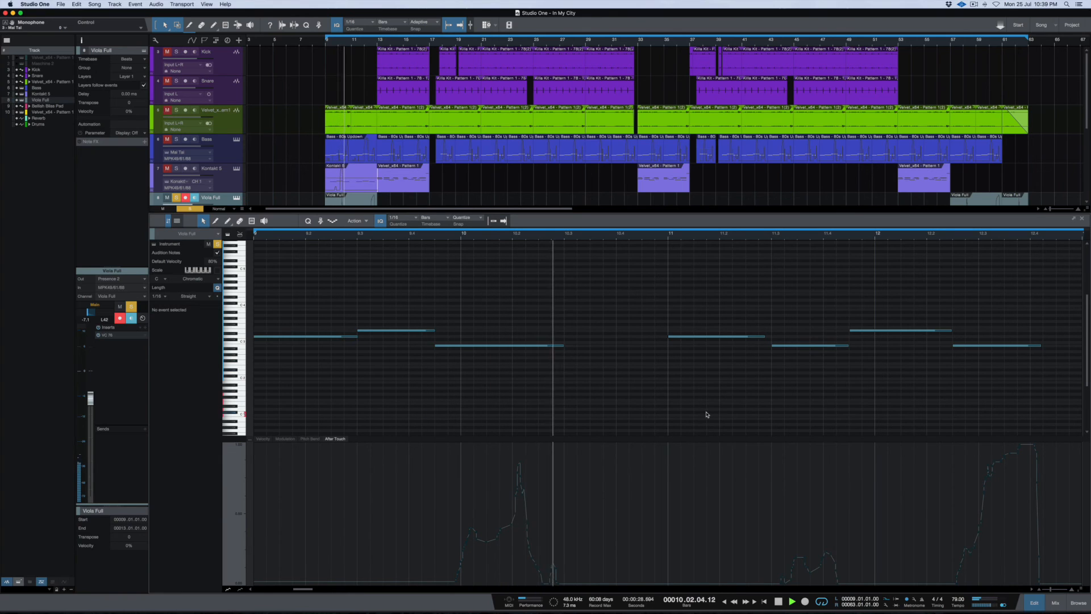
pyautogui.press('space')
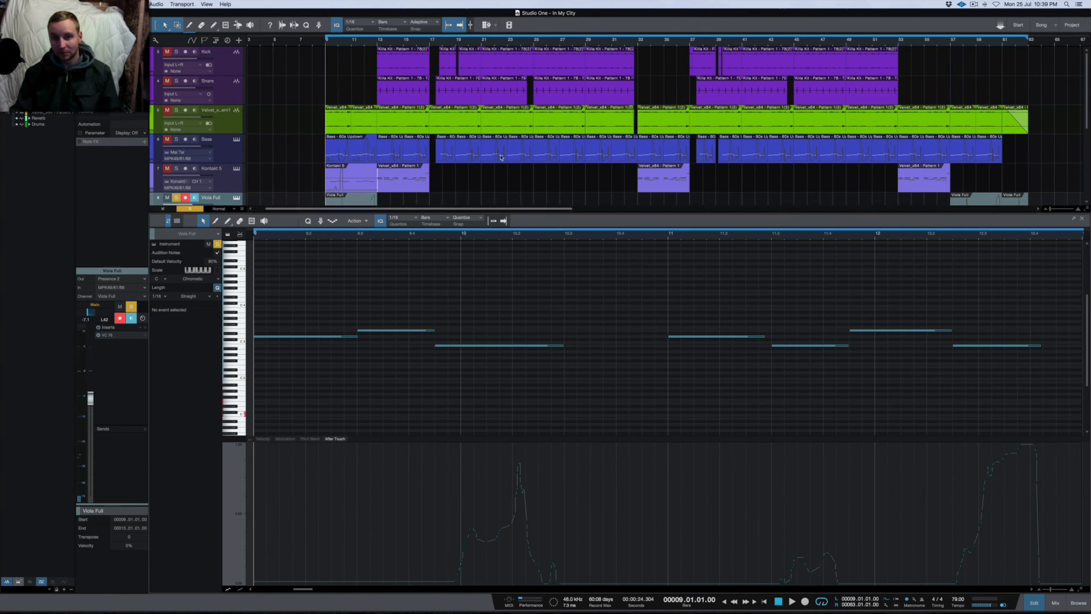
pyautogui.press('F3')
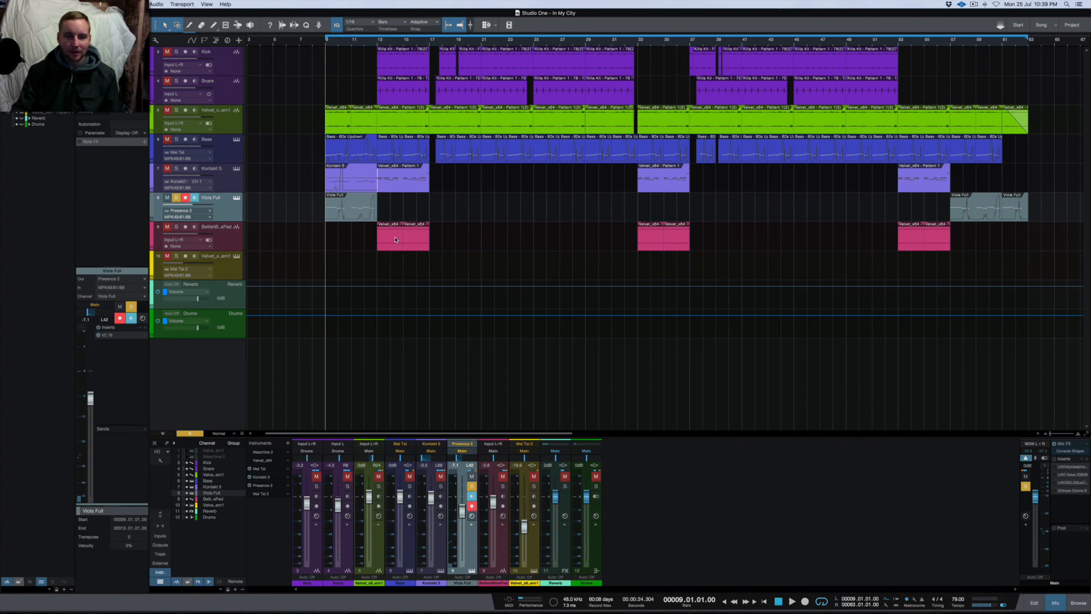
# Solo the Bellish Bliss Pad track in place of Viola Full.
pyautogui.click(390, 236)
pyautogui.click(177, 226)
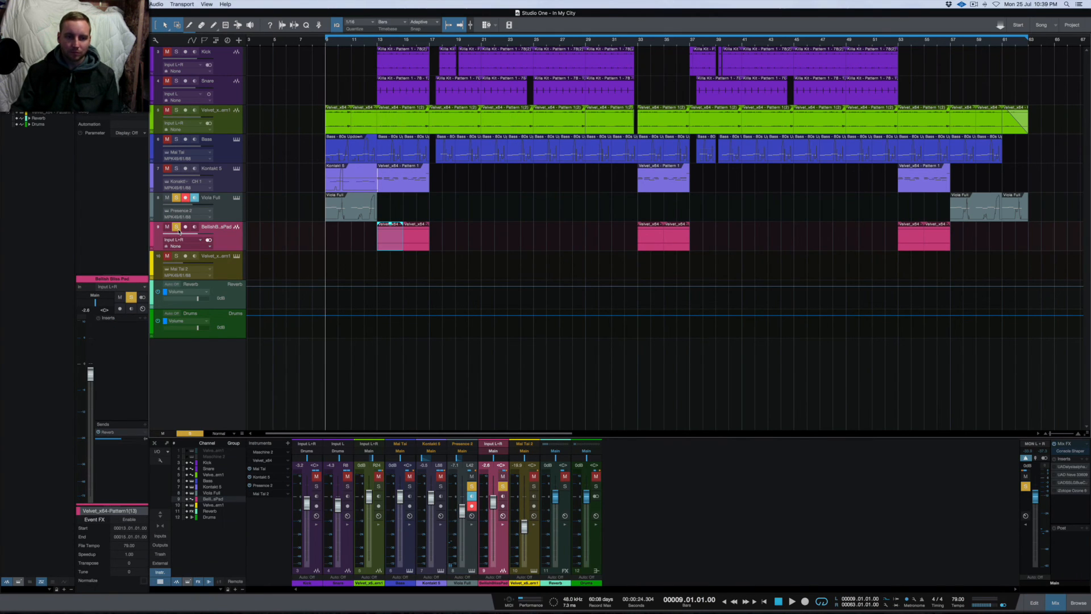
pyautogui.click(176, 198)
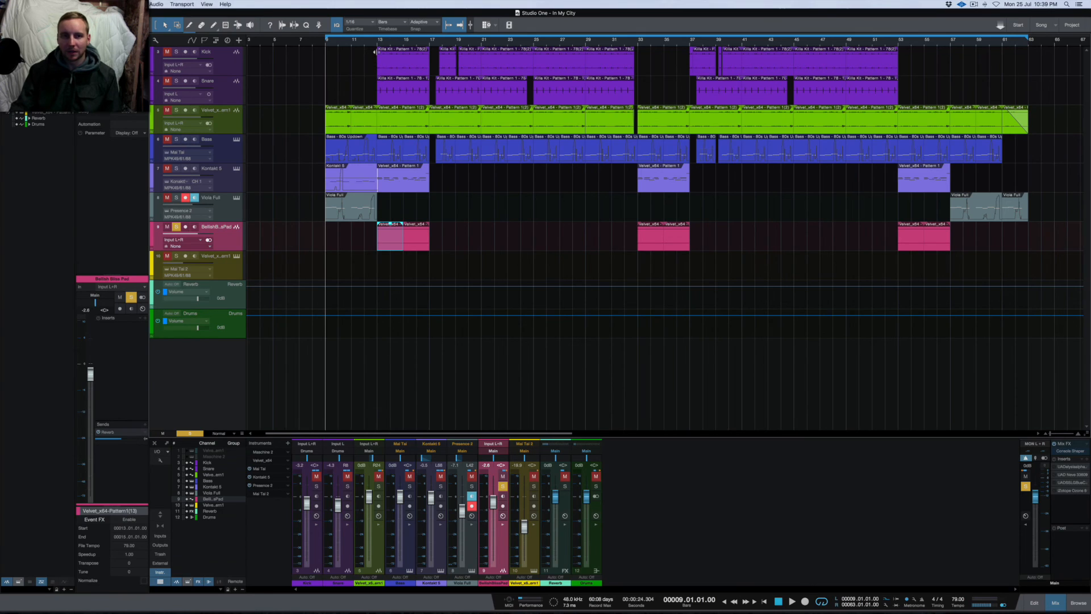
# Play the Bellish Bliss Pad from bar 13 and take the track out of solo.
pyautogui.click(378, 44)
pyautogui.press('space')
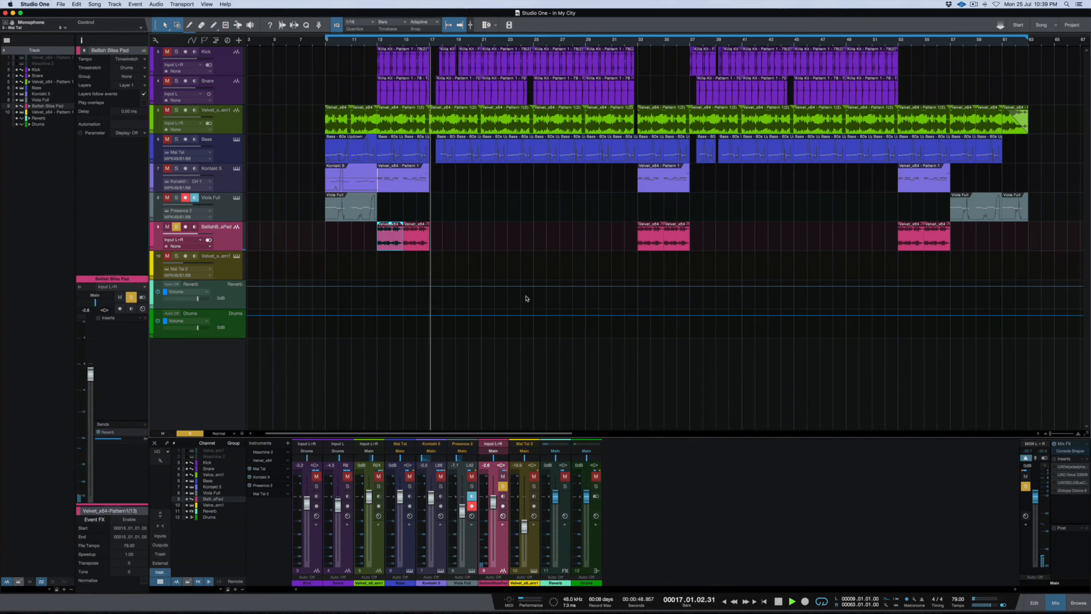
pyautogui.press('space')
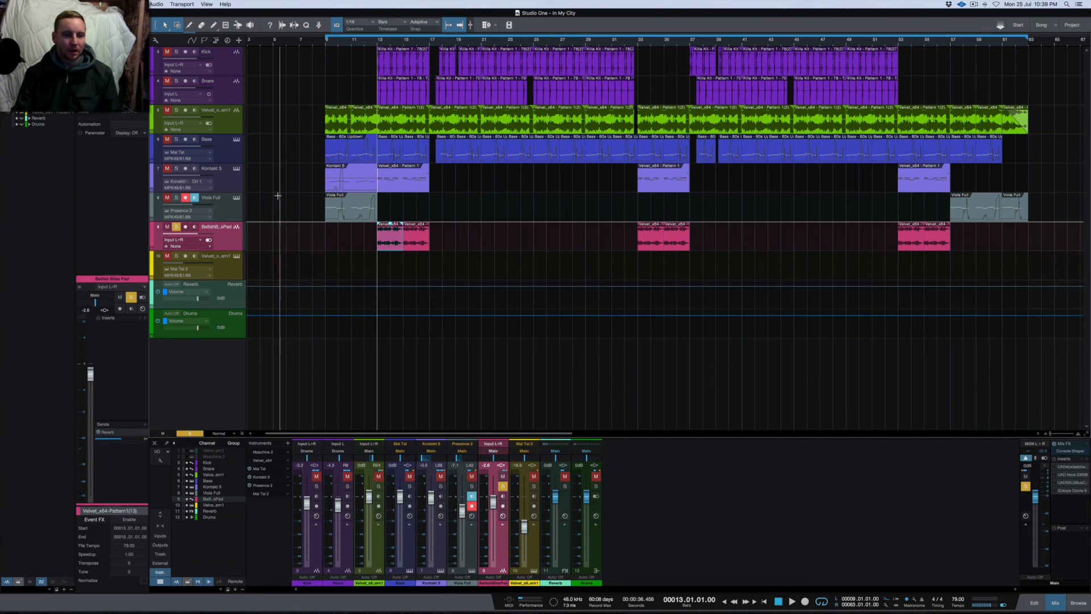
pyautogui.click(177, 227)
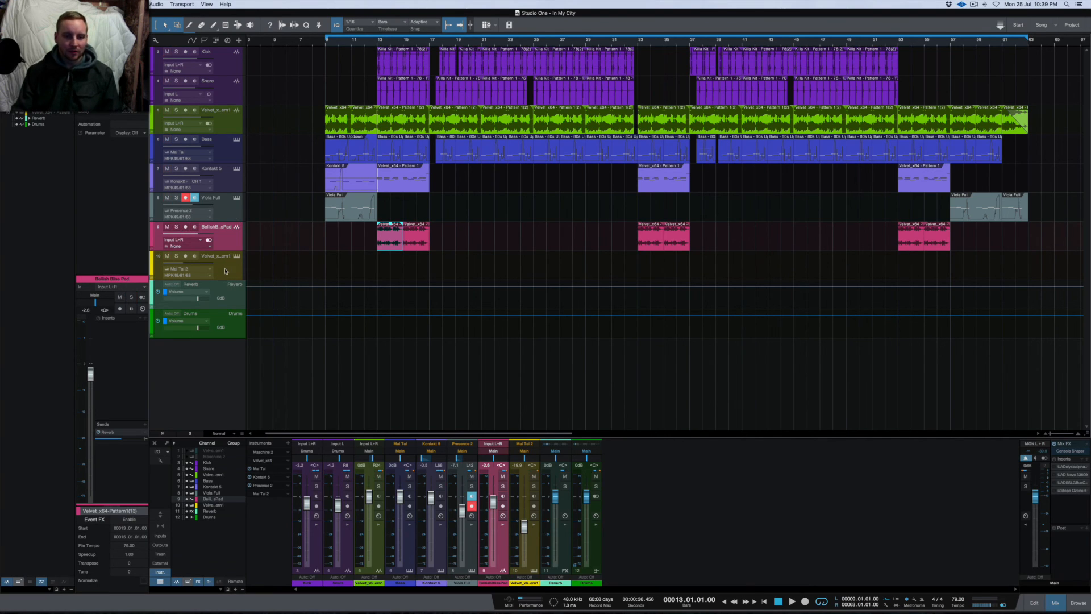
# Remove the empty yellow Velvet track together with its Mai Tai 2 instrument.
pyautogui.click(228, 259)
pyautogui.rightClick(226, 263)
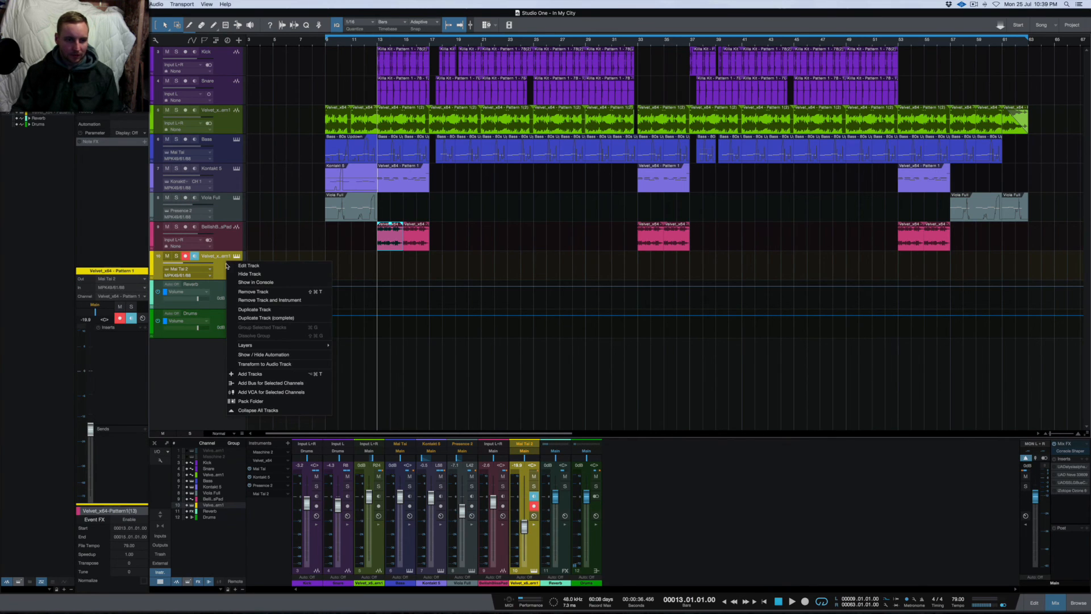
pyautogui.click(265, 300)
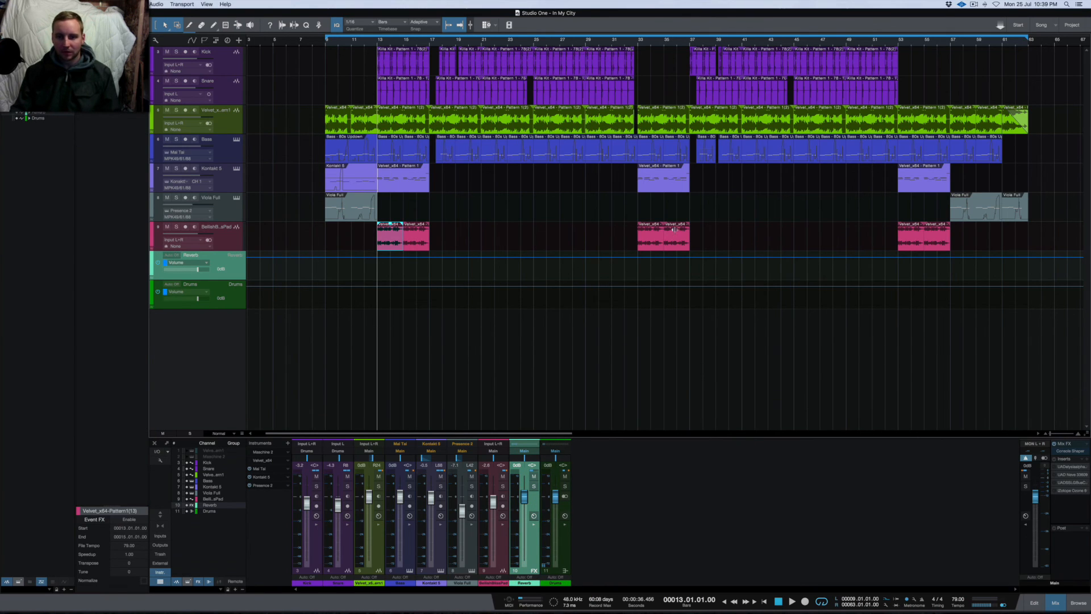
# Select the Reverb and Drums channels in turn, in the track list and in the console.
pyautogui.click(228, 291)
pyautogui.click(223, 267)
pyautogui.click(225, 294)
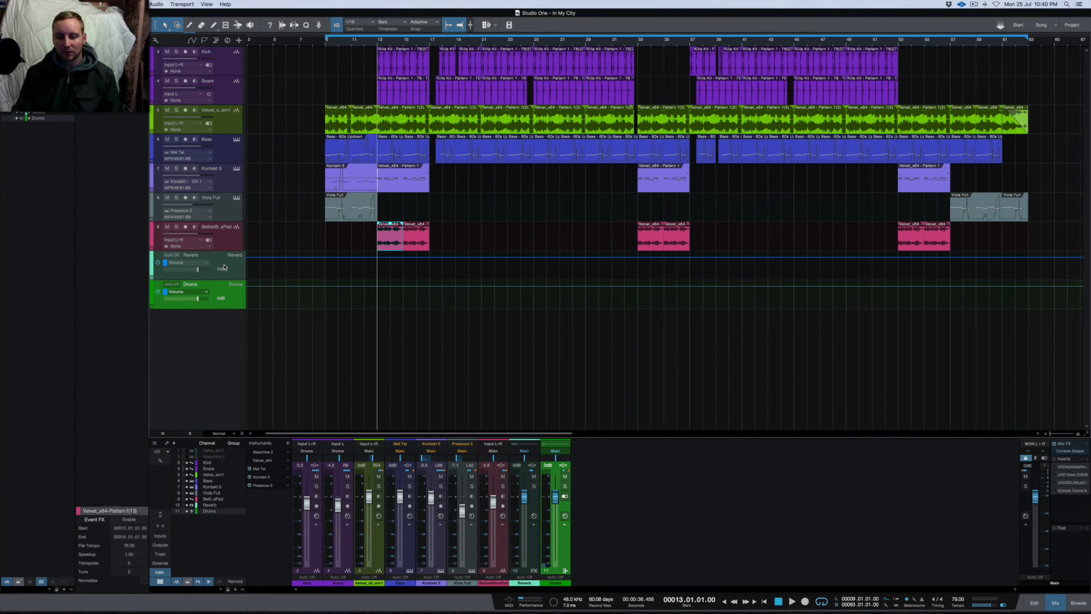
pyautogui.click(532, 546)
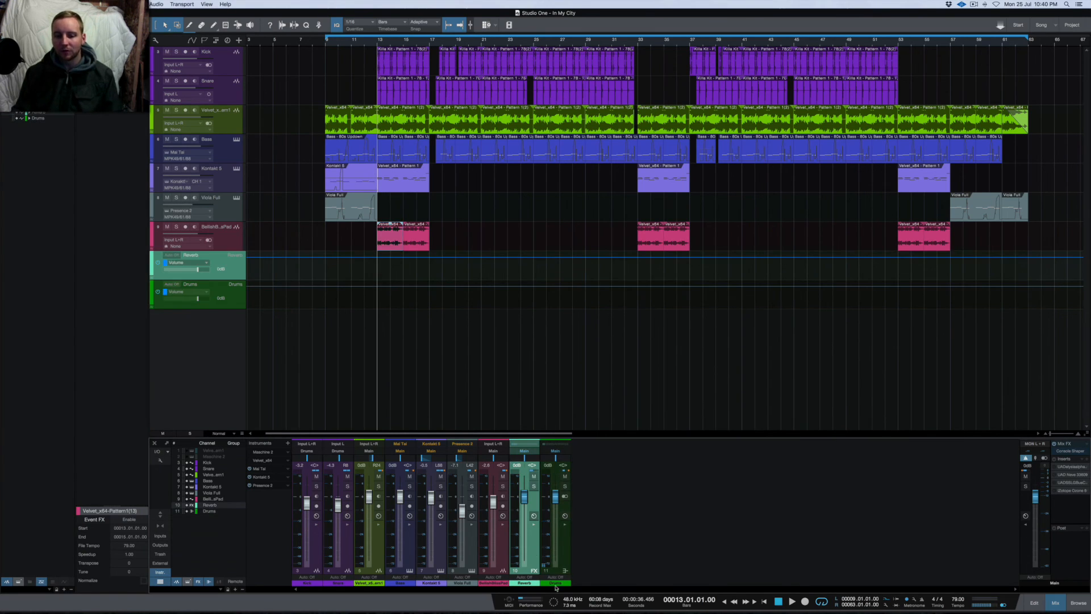
pyautogui.click(562, 550)
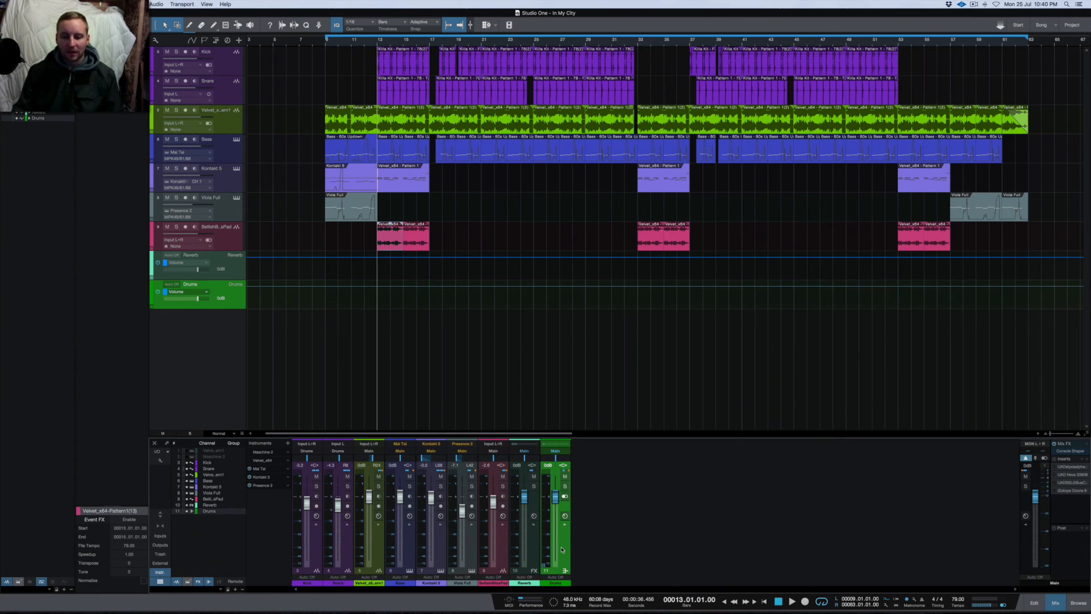
# Expand the inserts and sends of every console channel, from Drums and Reverb back through the pad, viola, Kontakt, bass, Velvet, Snare and Kick.
pyautogui.click(565, 525)
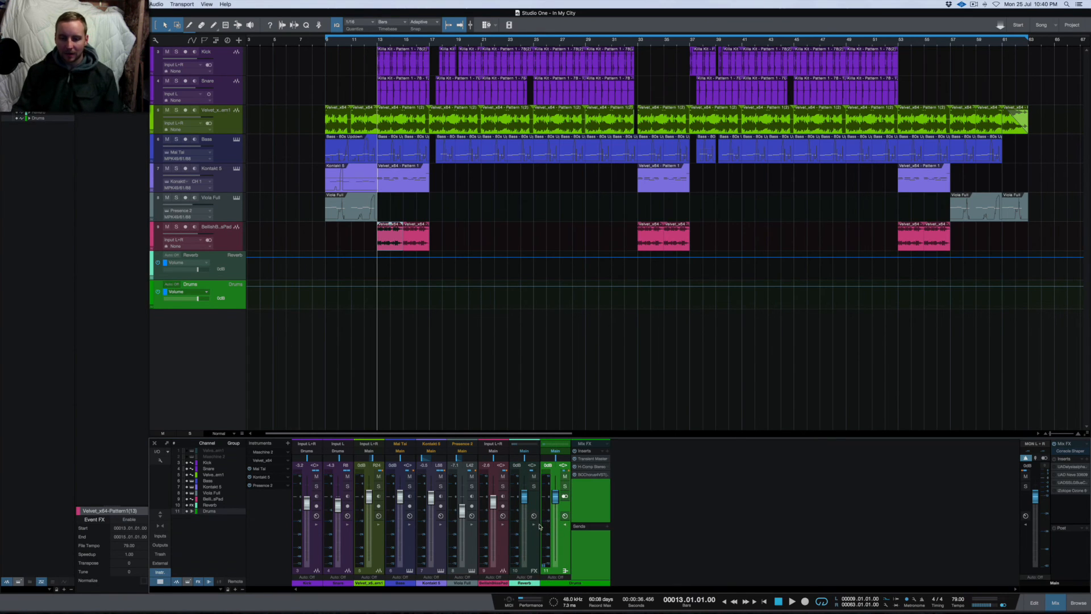
pyautogui.click(534, 525)
pyautogui.click(501, 525)
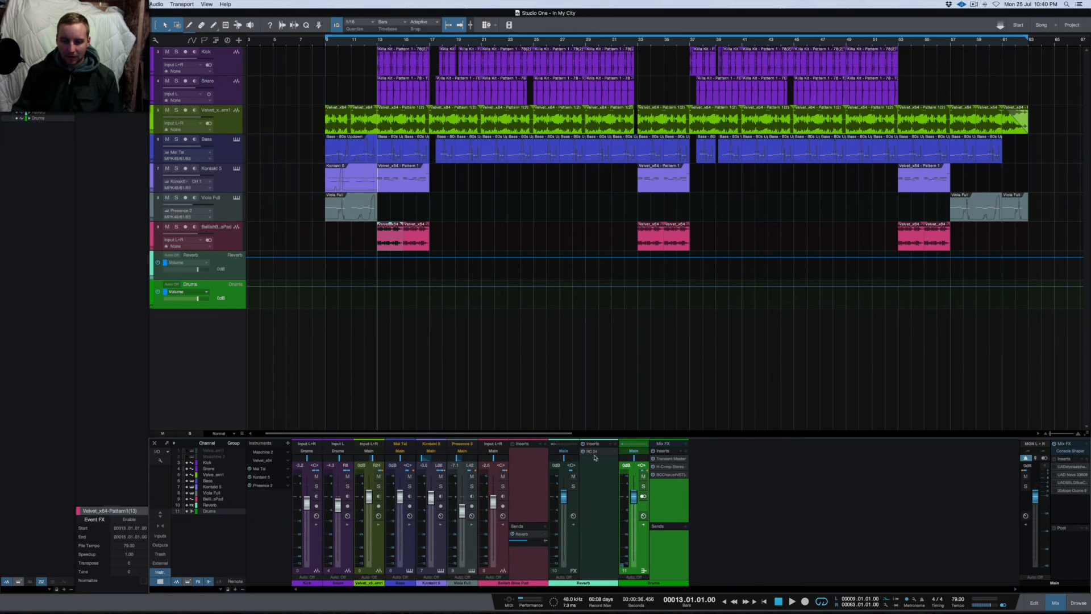
pyautogui.click(472, 527)
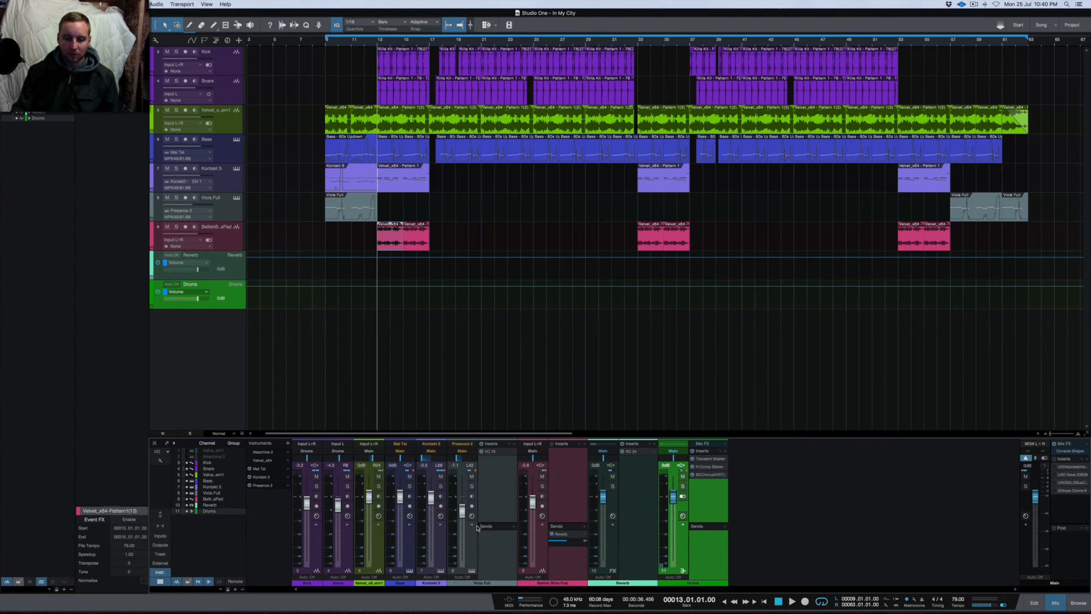
pyautogui.click(442, 526)
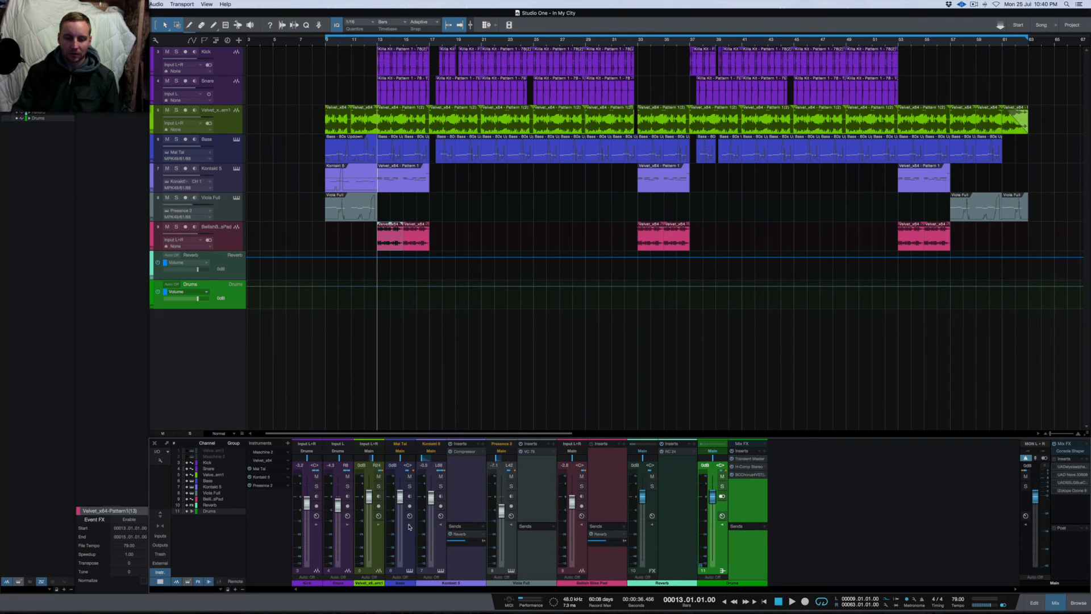
pyautogui.click(409, 526)
pyautogui.click(381, 527)
pyautogui.click(349, 527)
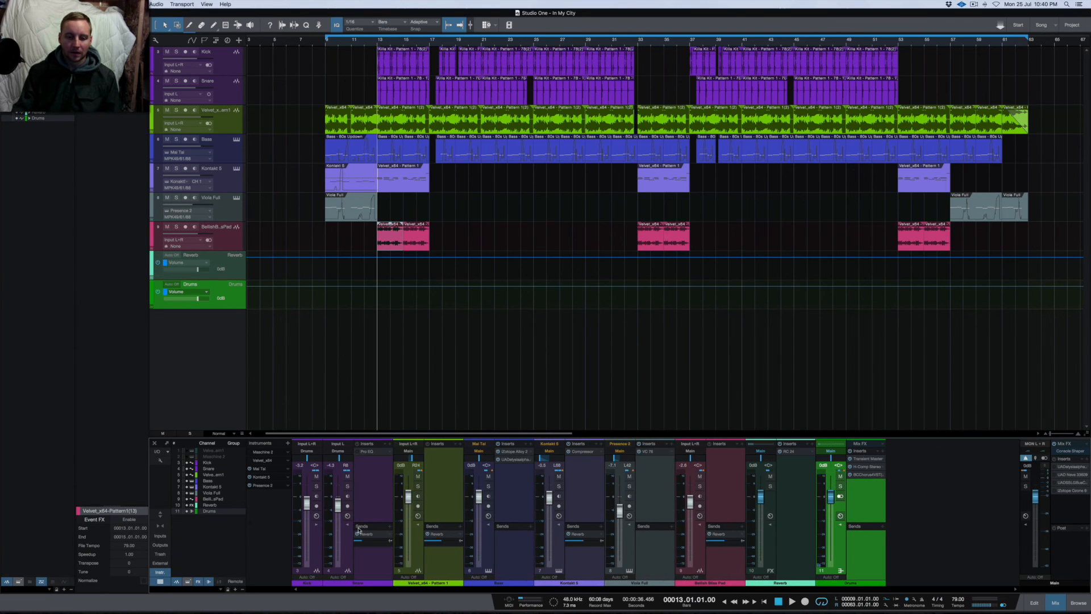
pyautogui.click(318, 527)
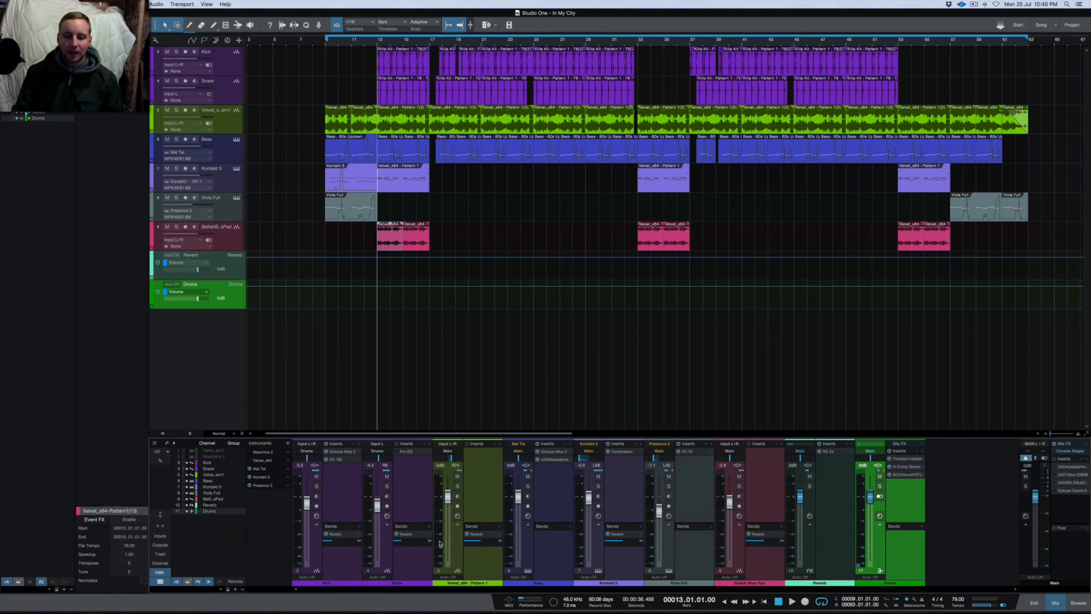
# Inspect the RC 24 reverb on the Reverb channel, browse its Large presets around Ballad Hall, and close the plug-in.
pyautogui.click(837, 555)
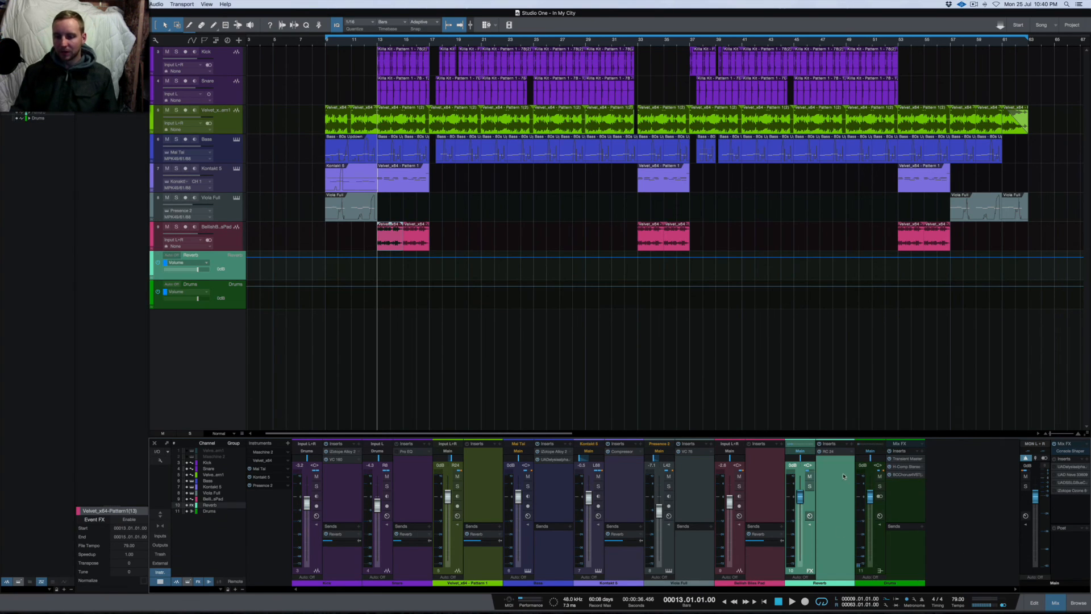
pyautogui.click(830, 452)
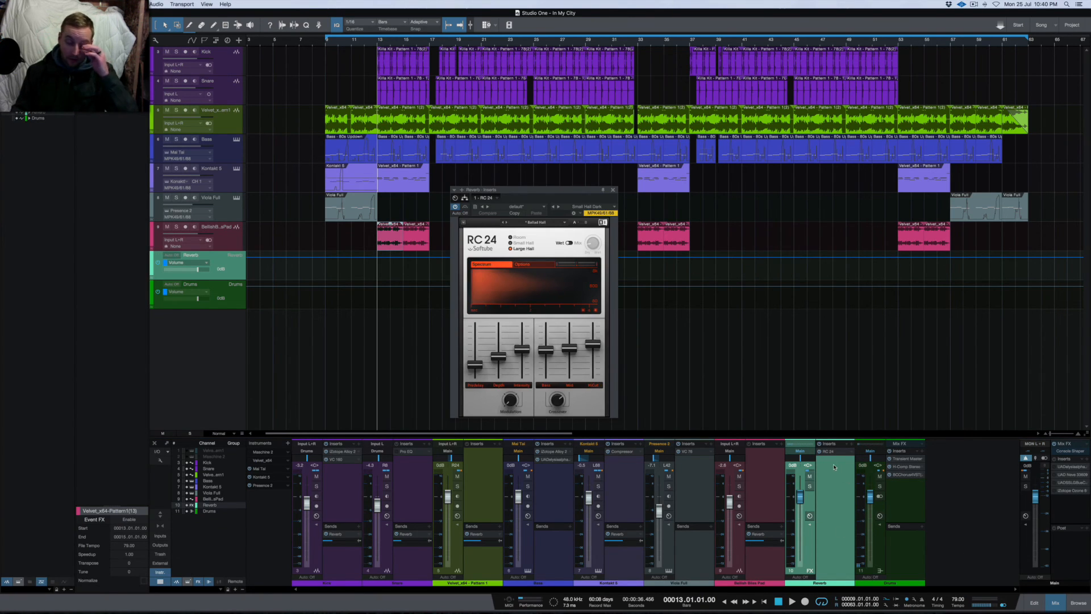
pyautogui.moveTo(529, 191); pyautogui.dragTo(573, 148)
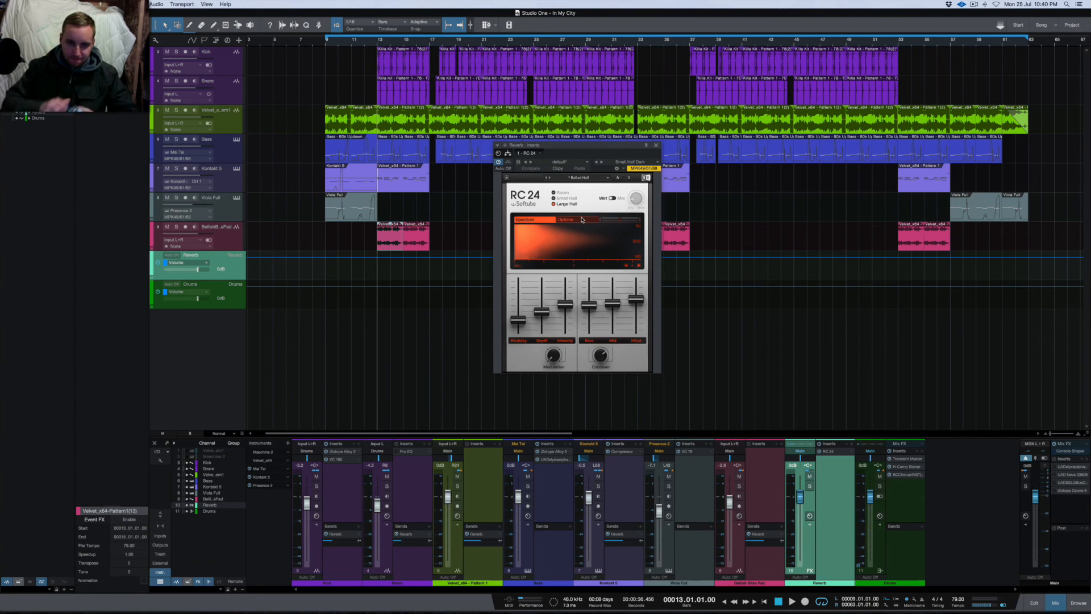
pyautogui.click(563, 207)
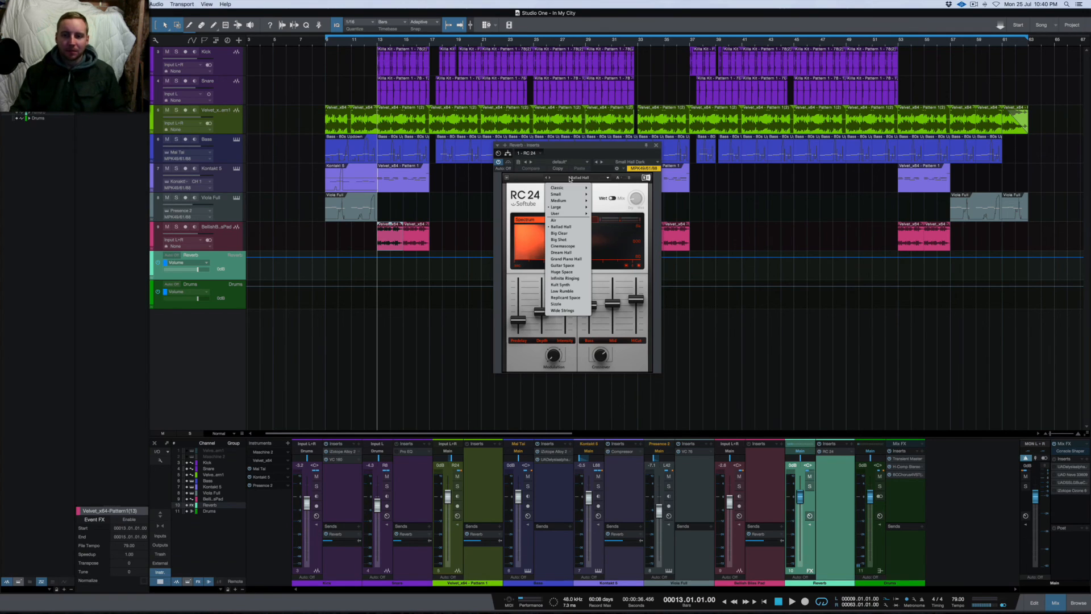
pyautogui.moveTo(563, 207)
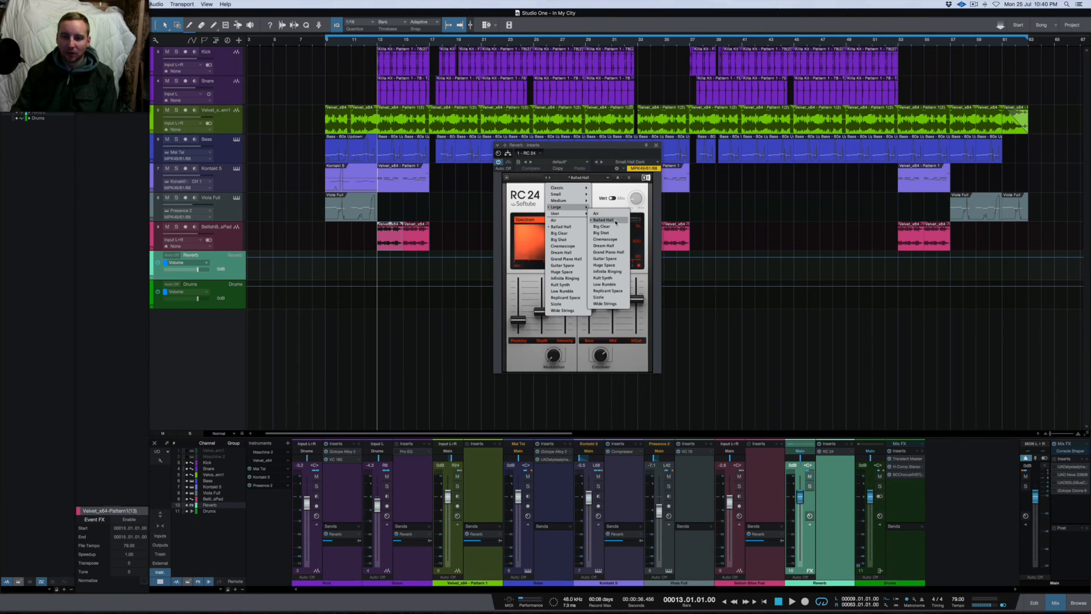
pyautogui.click(604, 194)
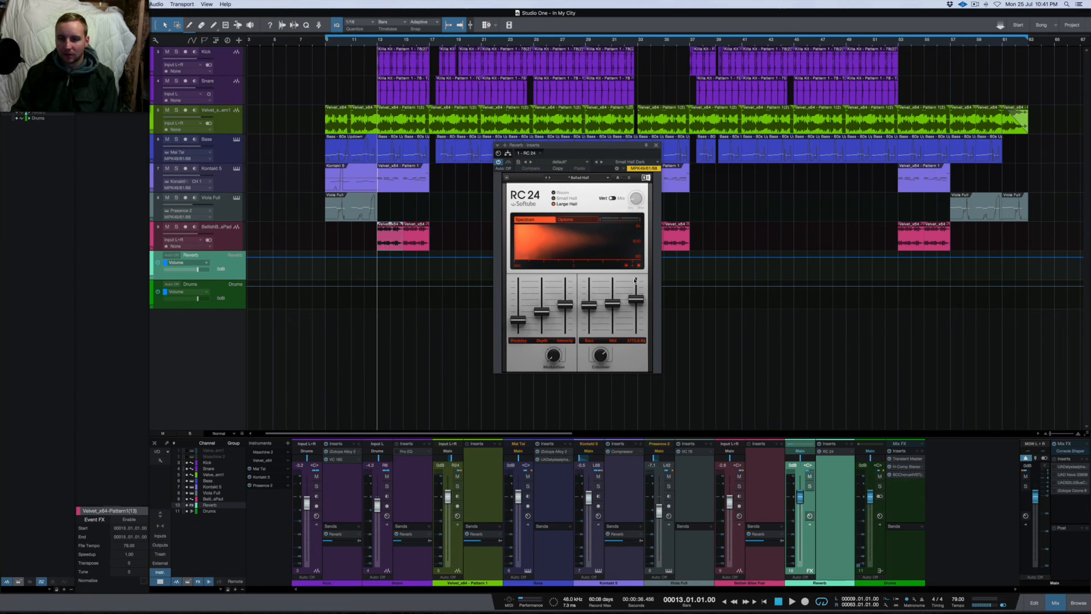
pyautogui.click(657, 147)
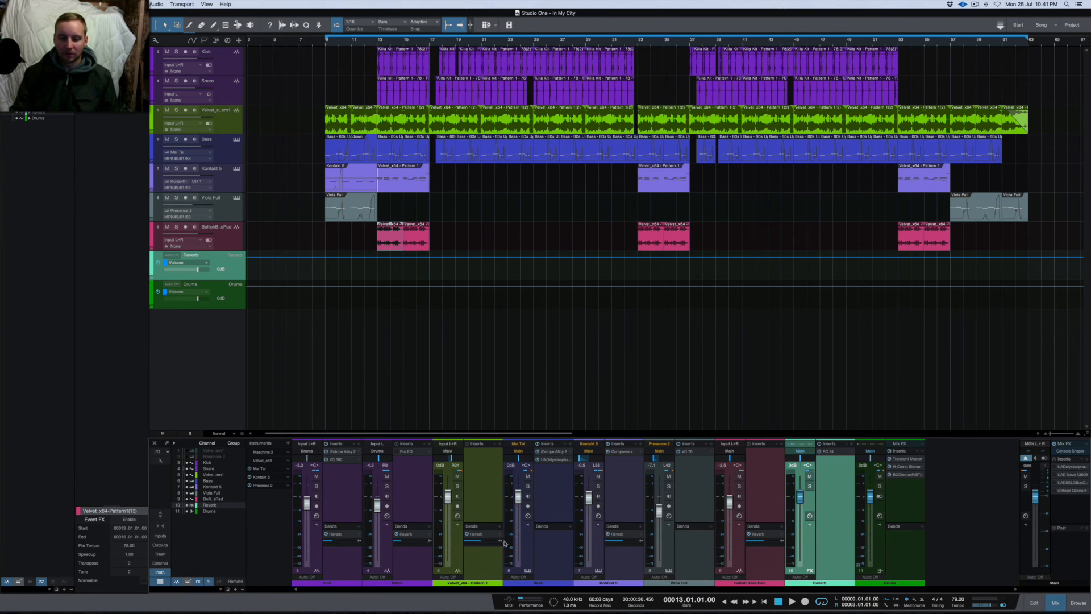
# Review the Reverb send levels across the console channels and check the Viola Full channel's Presence instrument.
pyautogui.moveTo(333, 543)
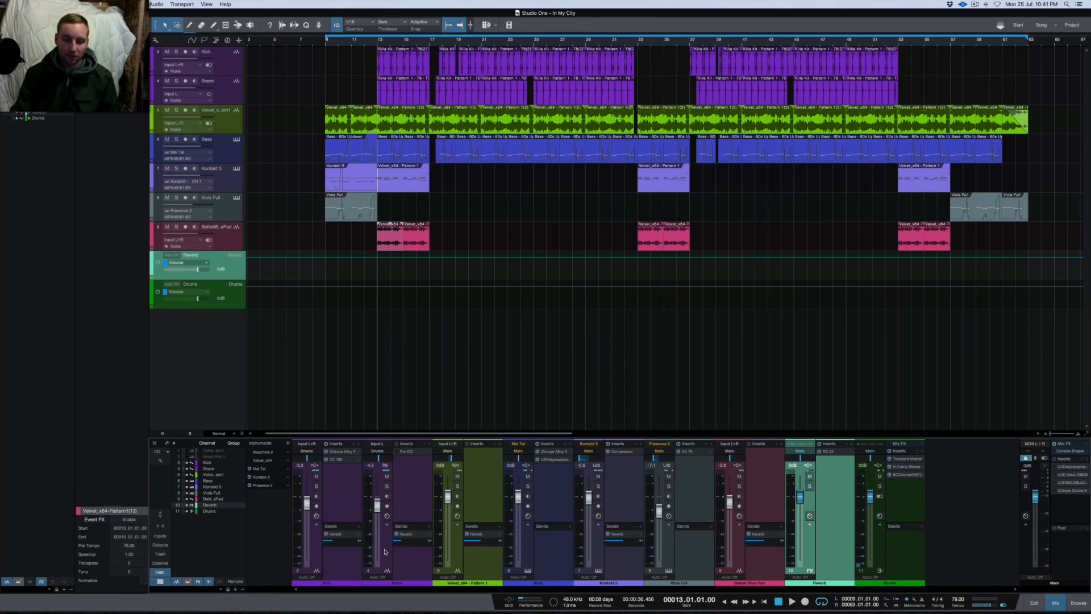
pyautogui.moveTo(403, 544)
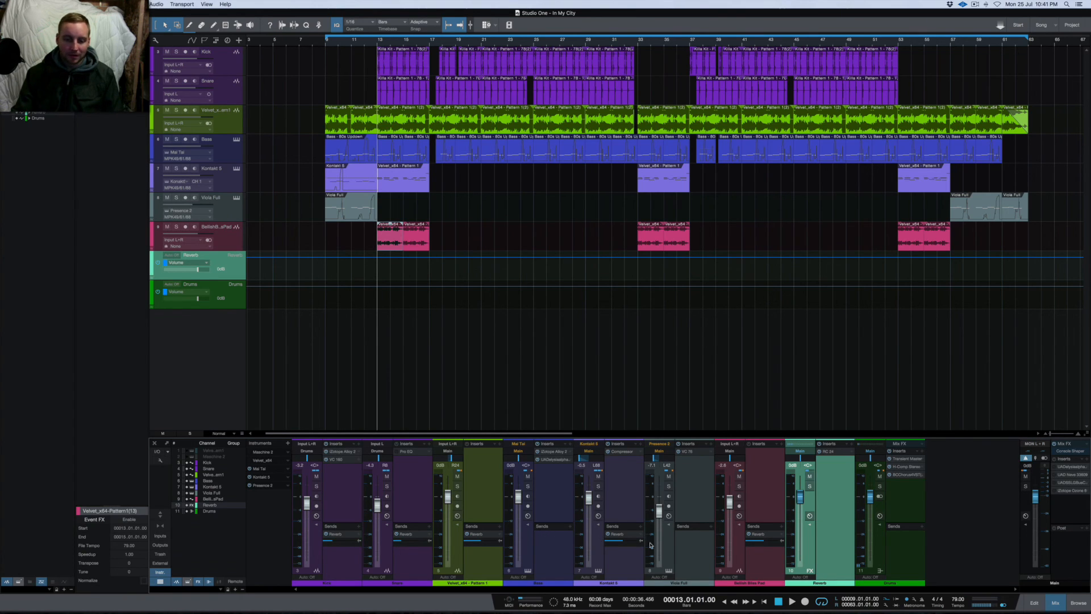
pyautogui.moveTo(624, 544)
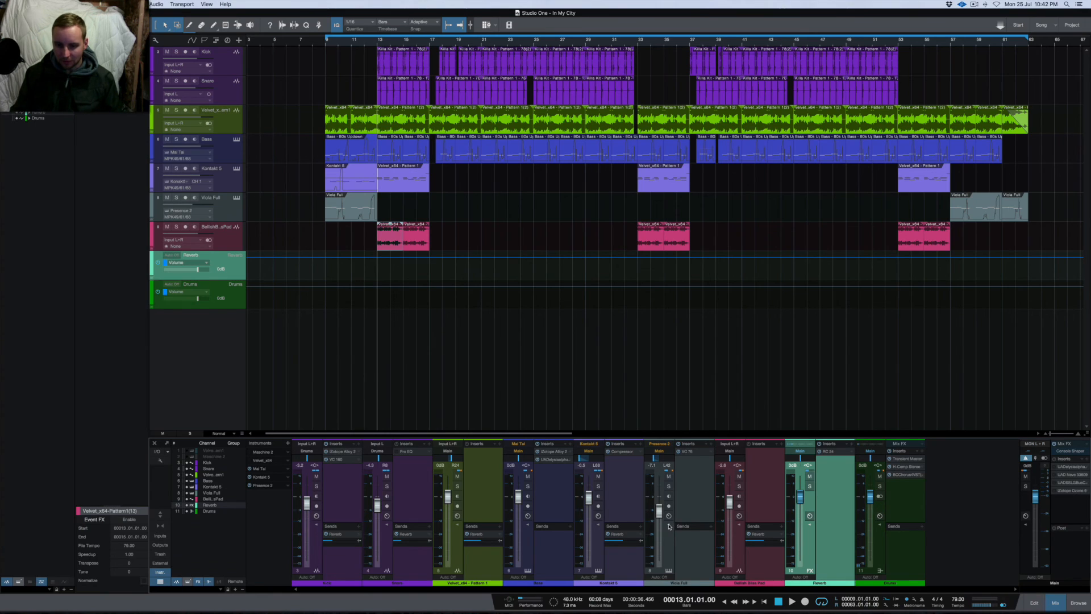
pyautogui.click(665, 445)
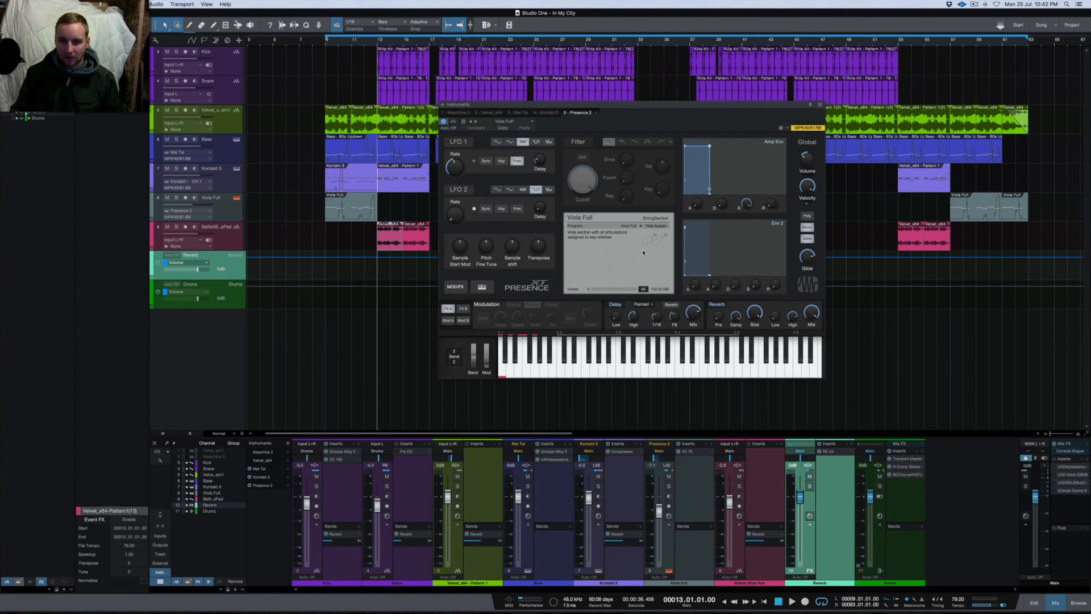
pyautogui.click(819, 103)
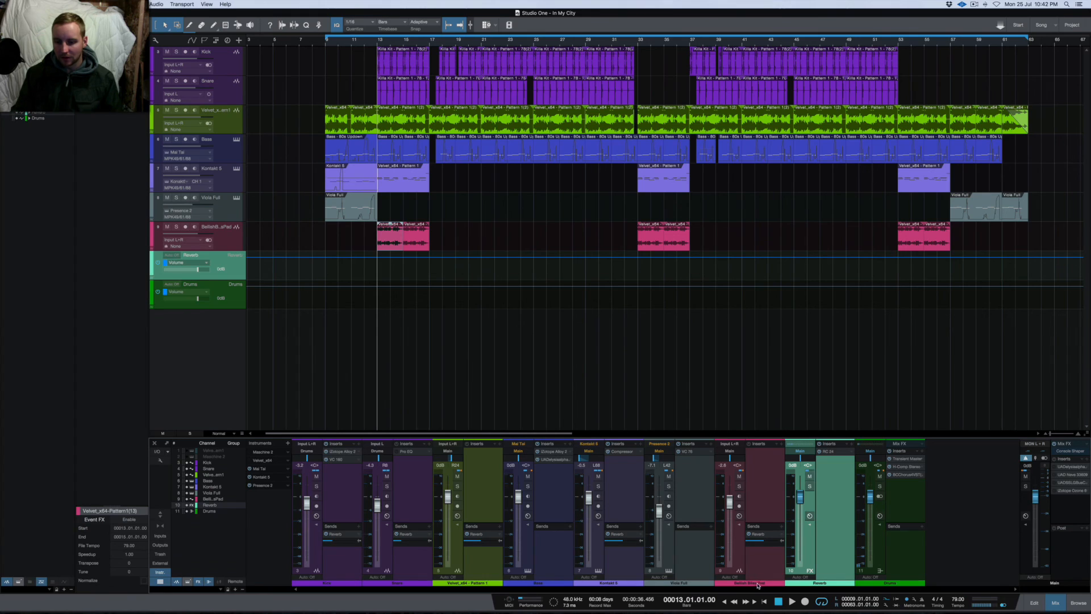
pyautogui.moveTo(764, 543)
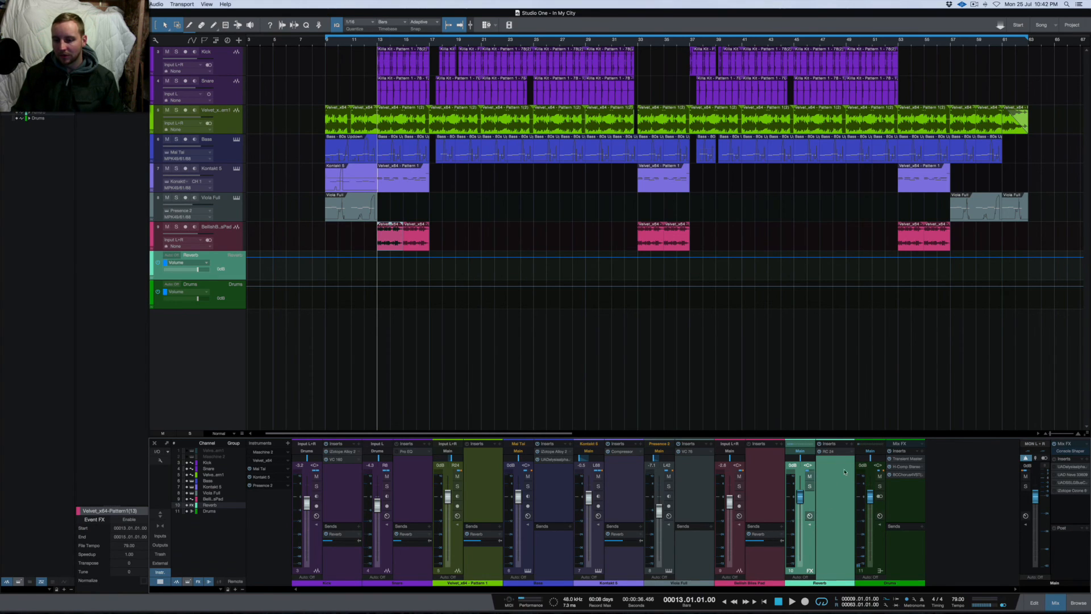
# Inspect the Drive, Noise and Crosstalk settings of the Console Shaper on the Main output, and close it.
pyautogui.click(1075, 451)
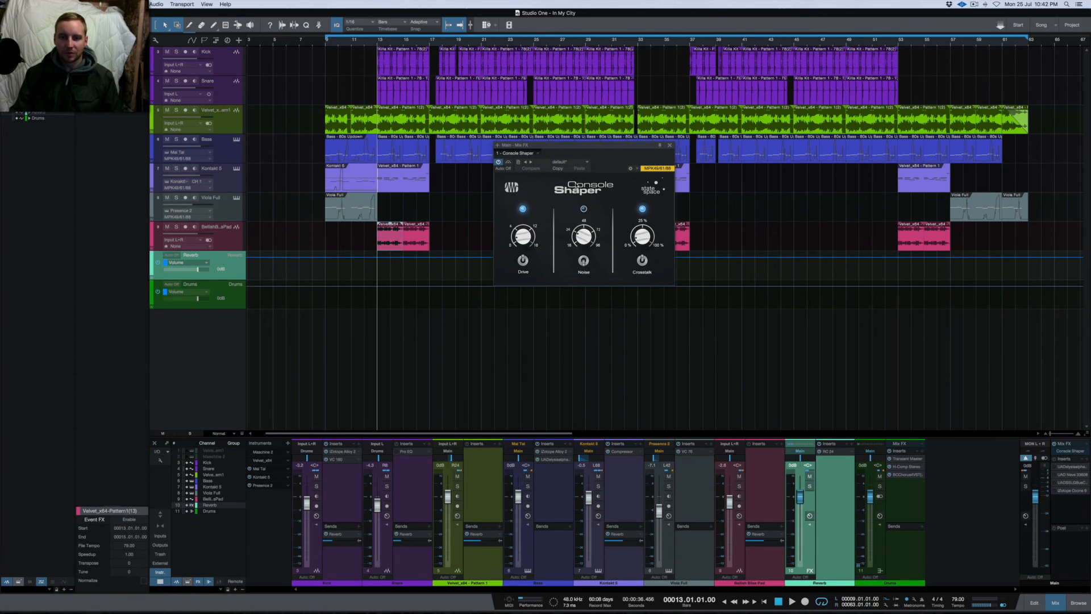
pyautogui.moveTo(590, 148); pyautogui.dragTo(682, 202)
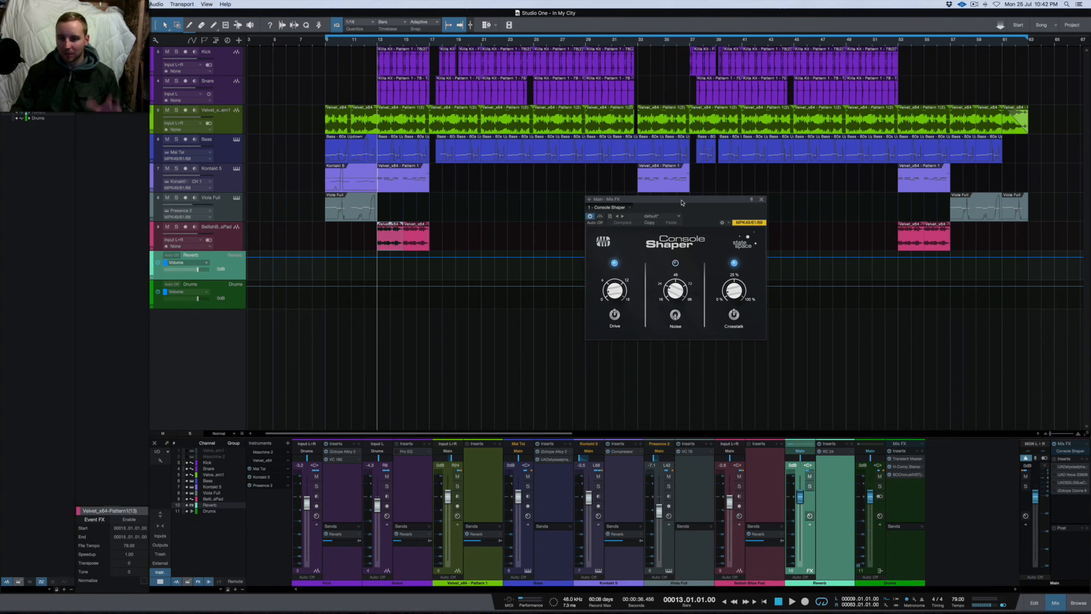
pyautogui.moveTo(683, 202); pyautogui.dragTo(629, 167)
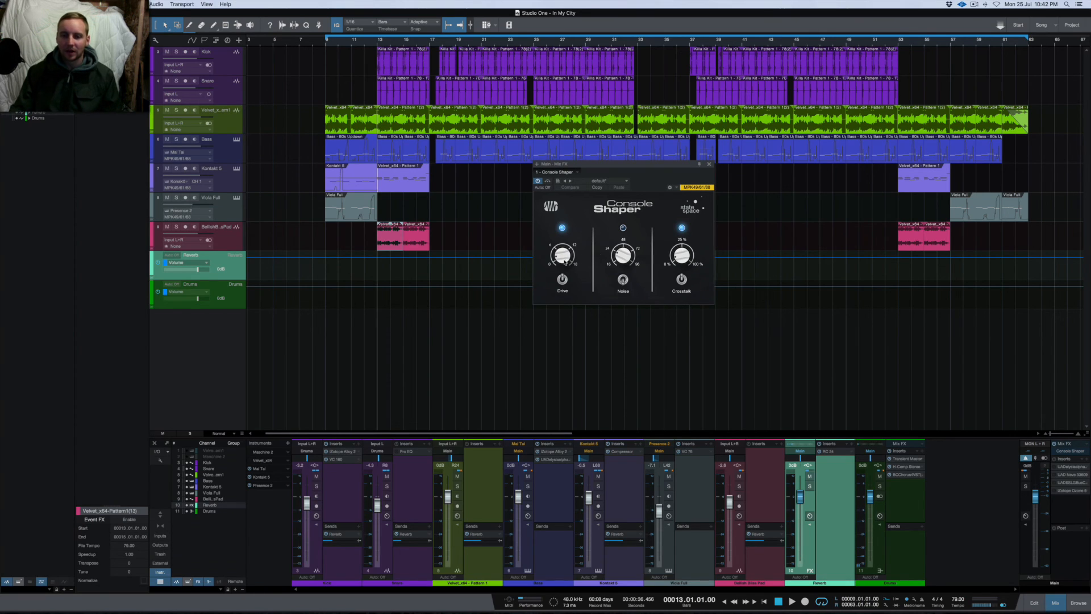
pyautogui.moveTo(563, 257)
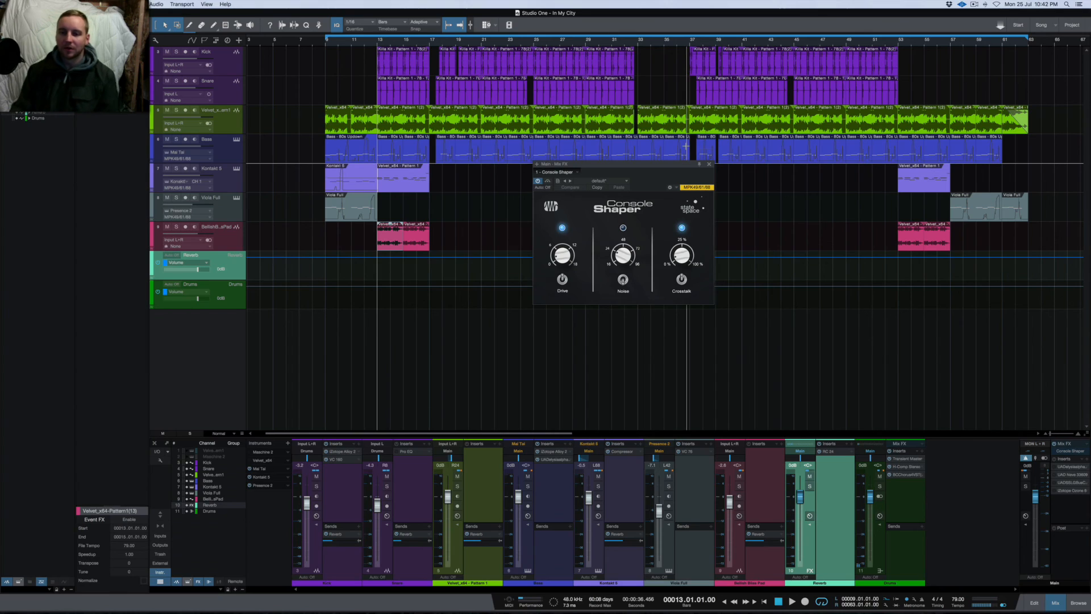
pyautogui.click(709, 165)
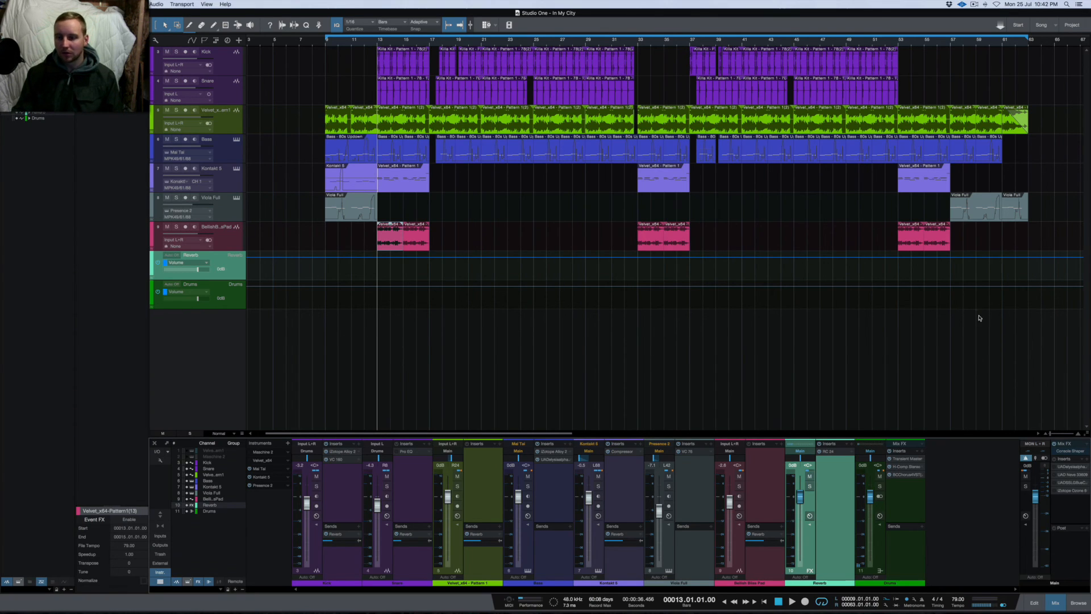
# Select the Drums bus and view its Blue Cat's Chorus insert, then close the plug-in.
pyautogui.click(899, 544)
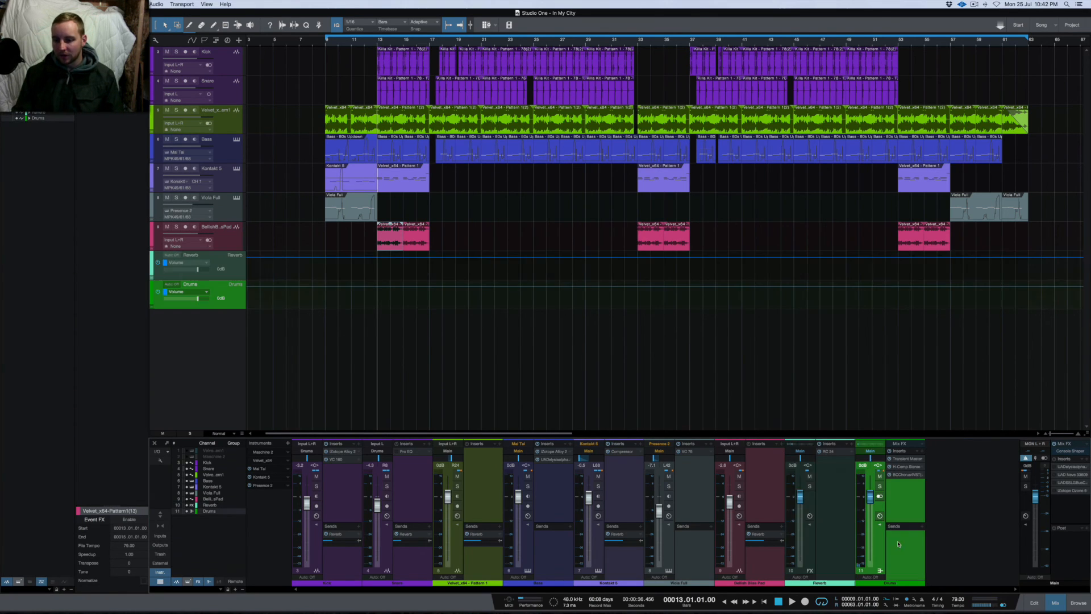
pyautogui.doubleClick(907, 476)
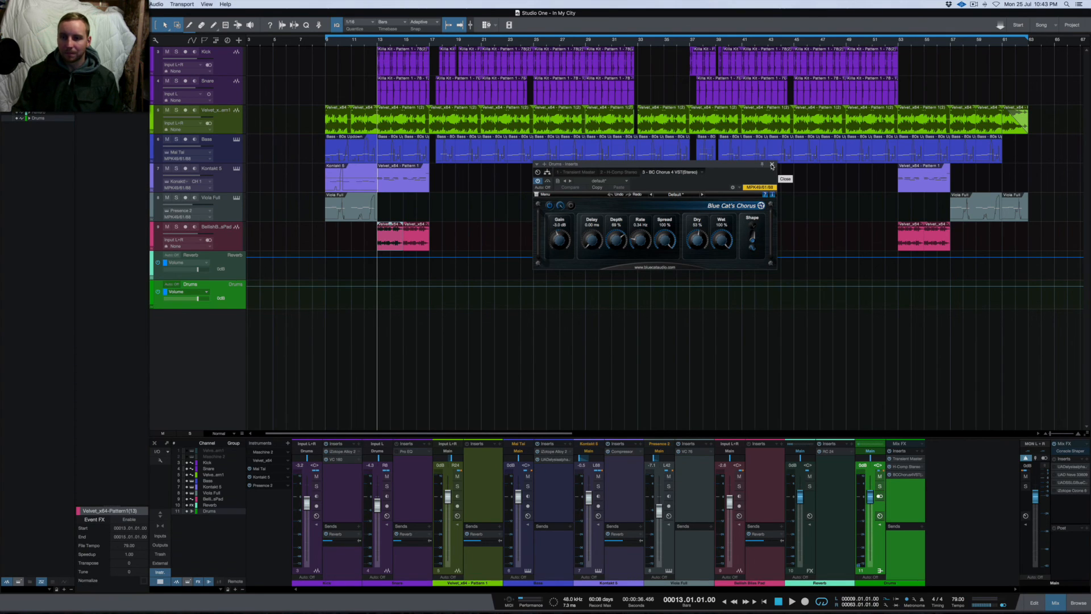
pyautogui.click(772, 165)
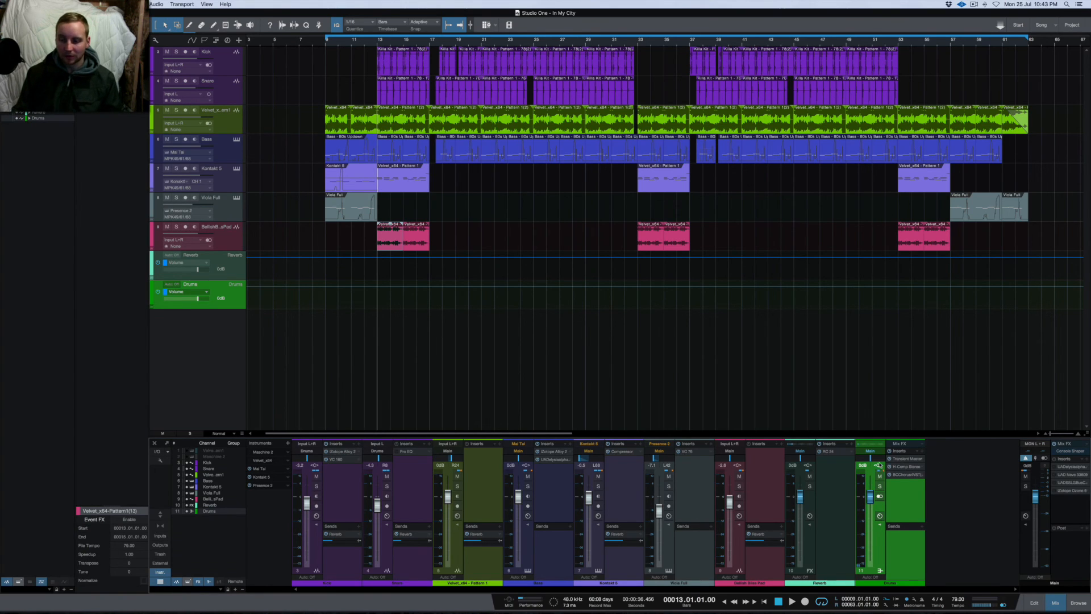
# Examine the ratio, threshold, attack, release and punch settings of the H-Comp on the Drums bus, and close the compressor.
pyautogui.click(905, 467)
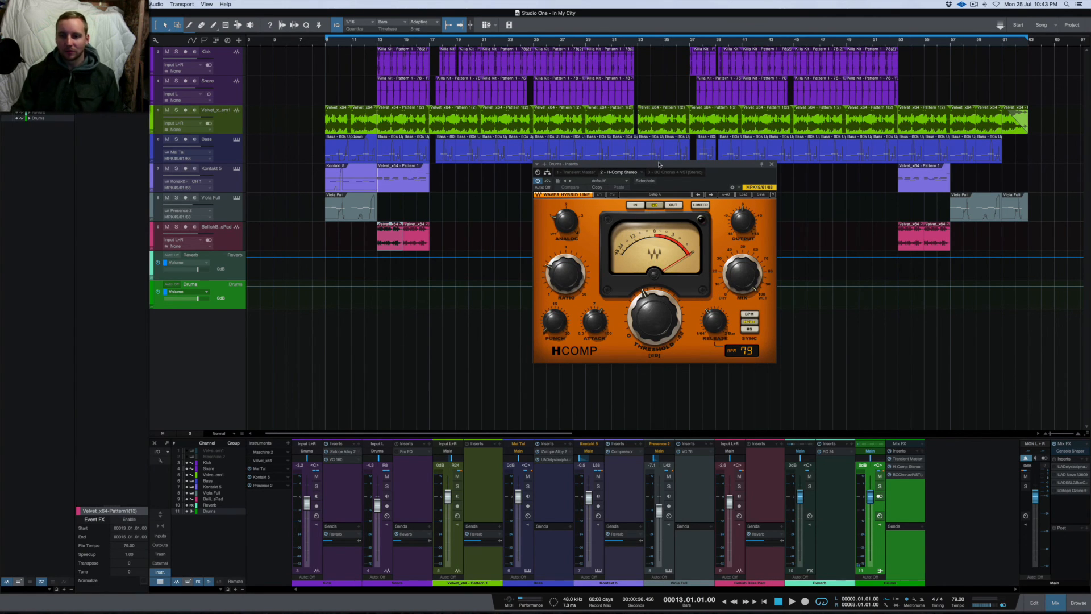
pyautogui.moveTo(659, 164); pyautogui.dragTo(641, 165)
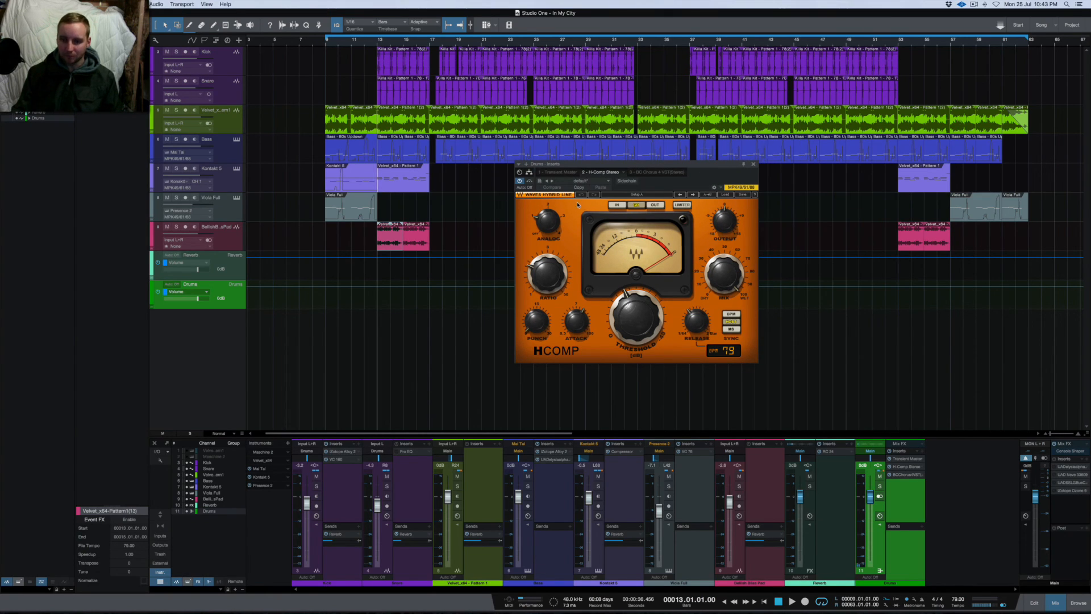
pyautogui.click(538, 272)
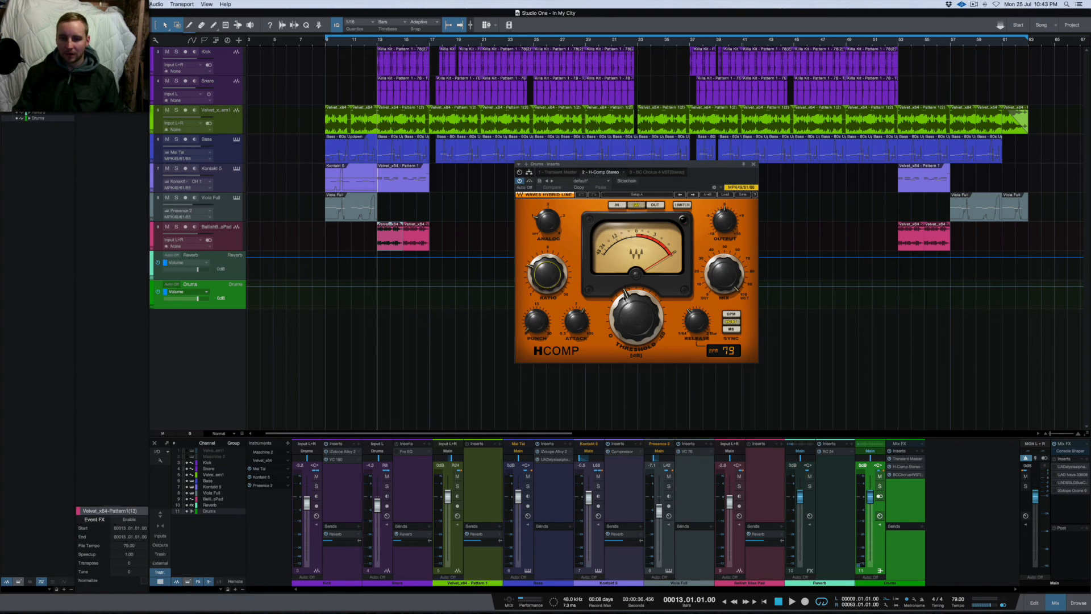
pyautogui.click(626, 294)
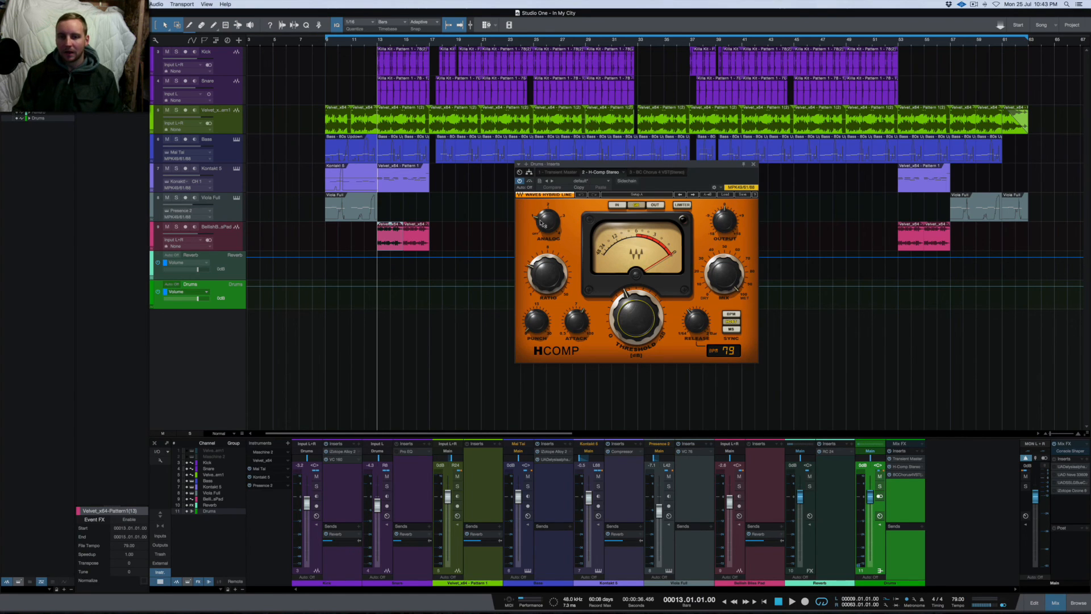
pyautogui.click(580, 317)
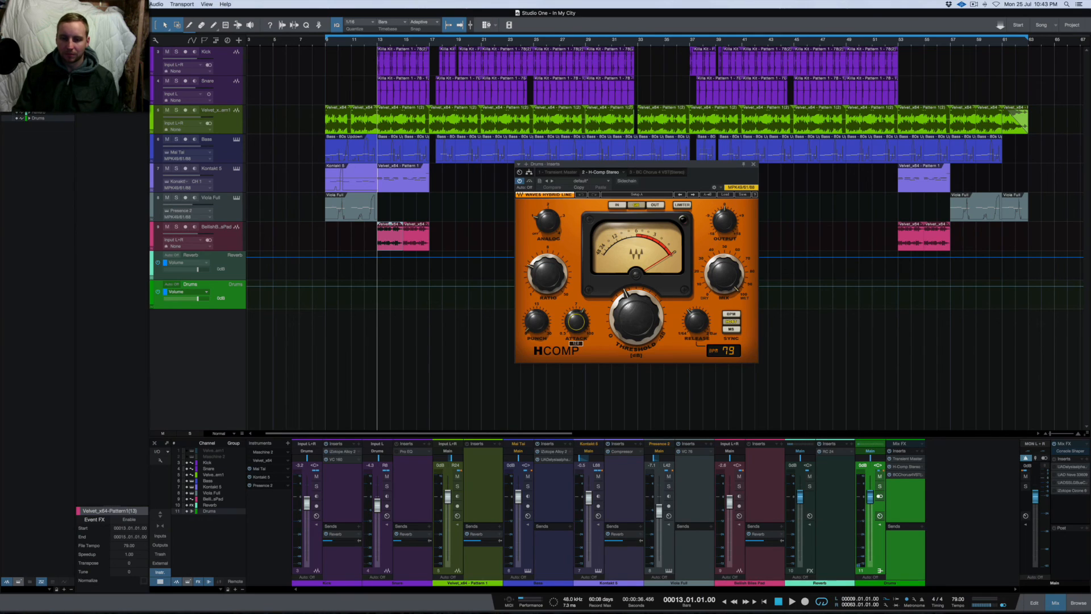
pyautogui.click(692, 316)
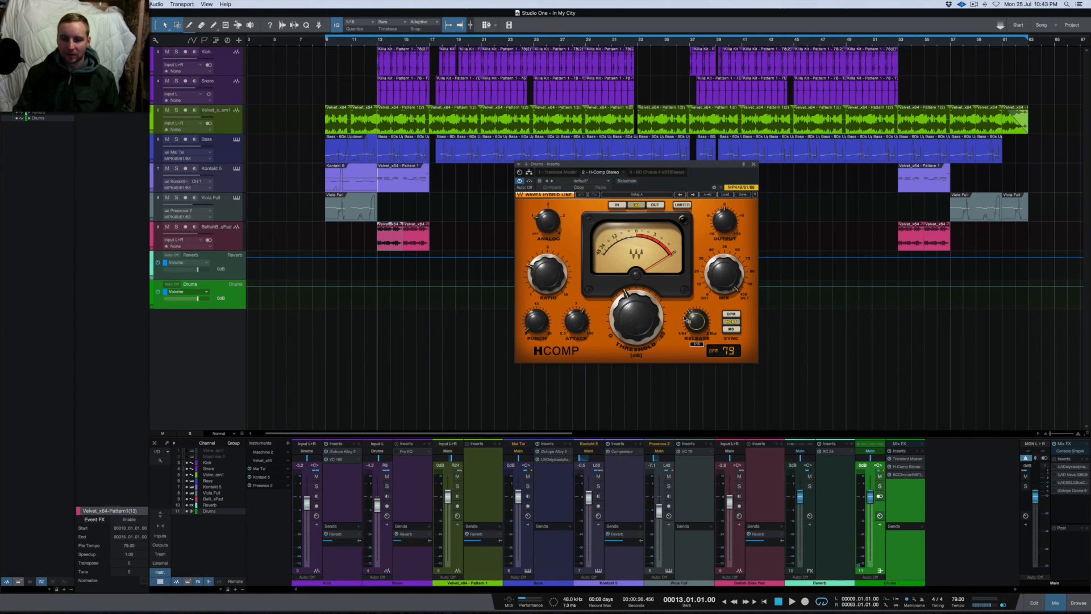
pyautogui.click(534, 328)
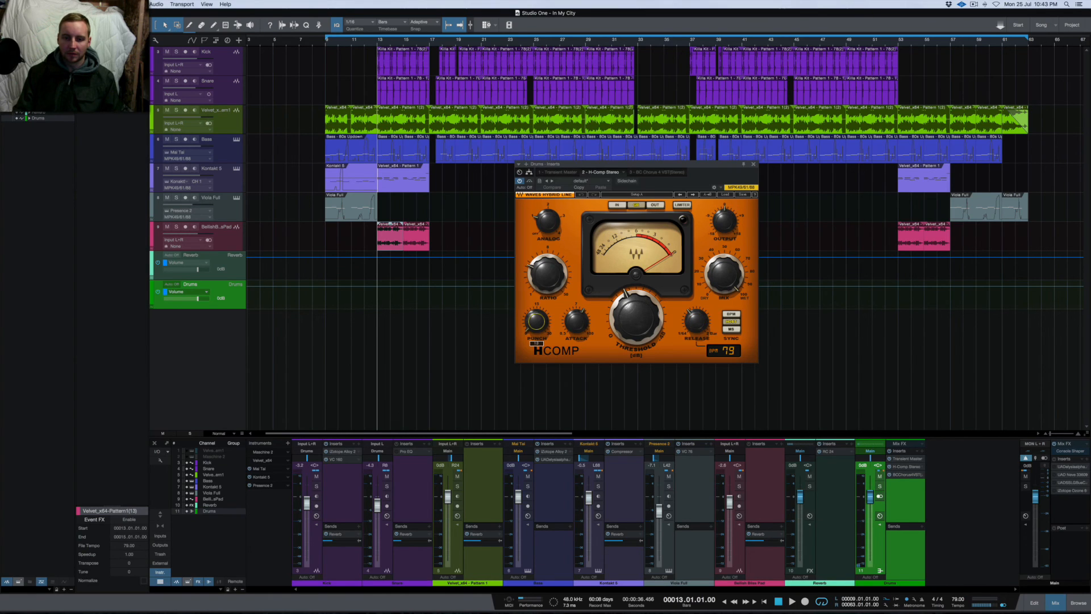
pyautogui.click(754, 164)
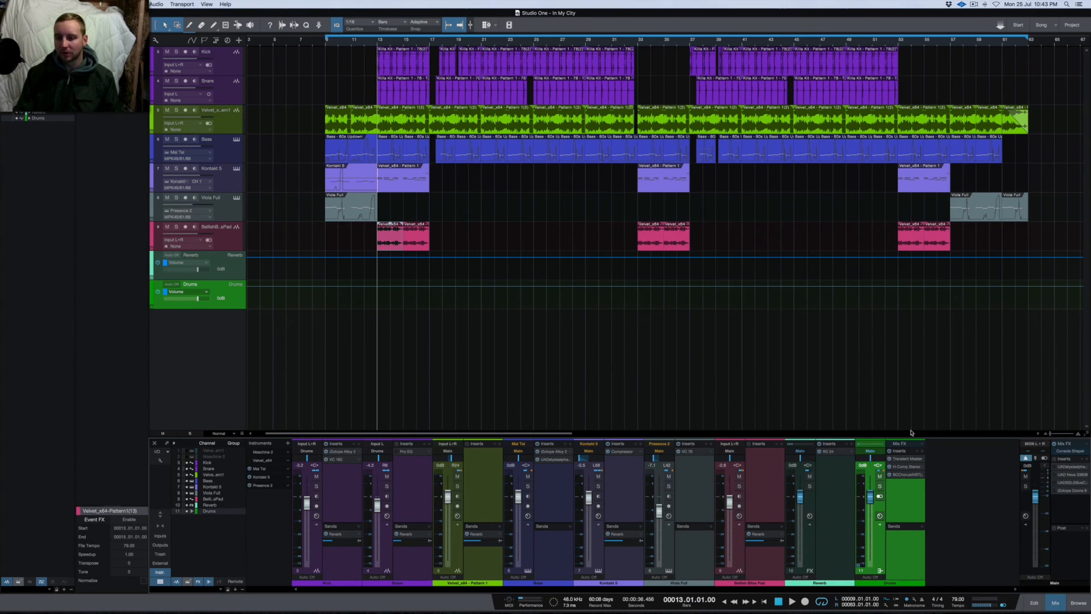
# Examine the attack, sustain and gain settings of the Transient Master on the Drums bus, and close the plug-in.
pyautogui.click(908, 460)
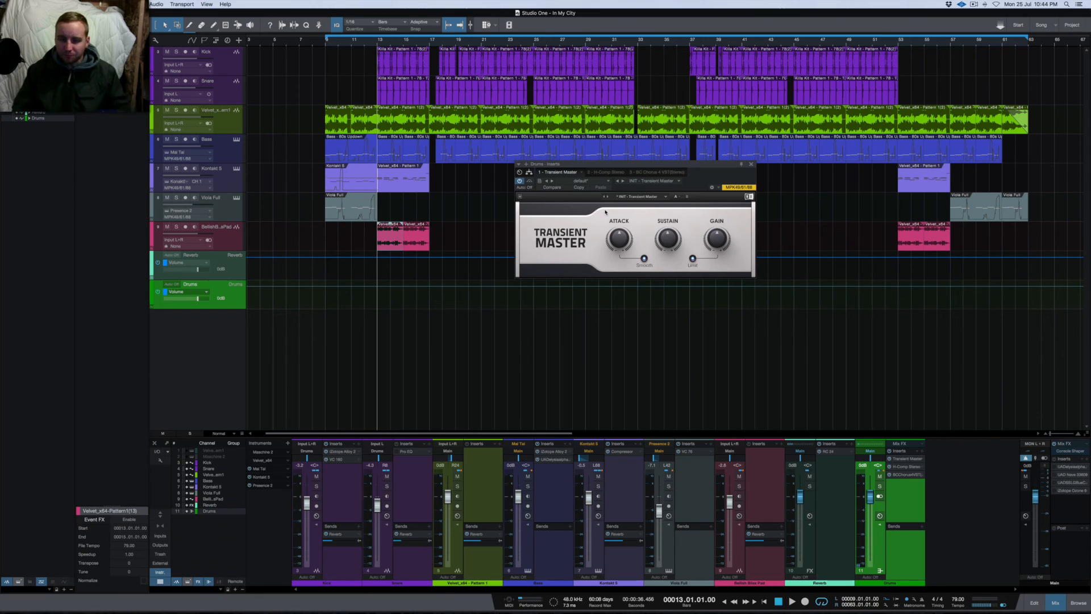
pyautogui.moveTo(613, 231); pyautogui.dragTo(660, 228)
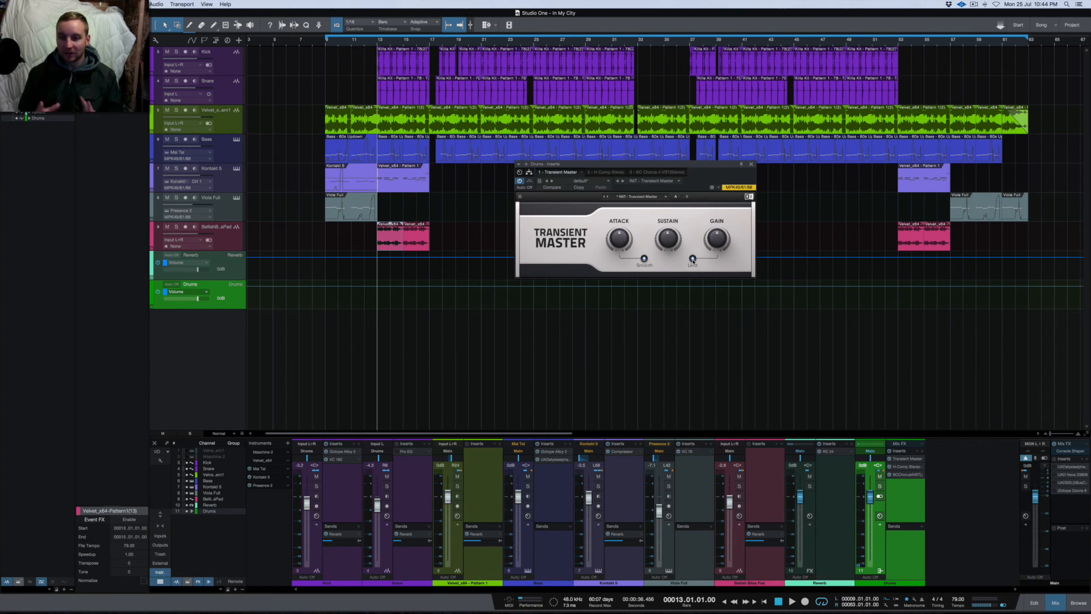
pyautogui.moveTo(667, 237)
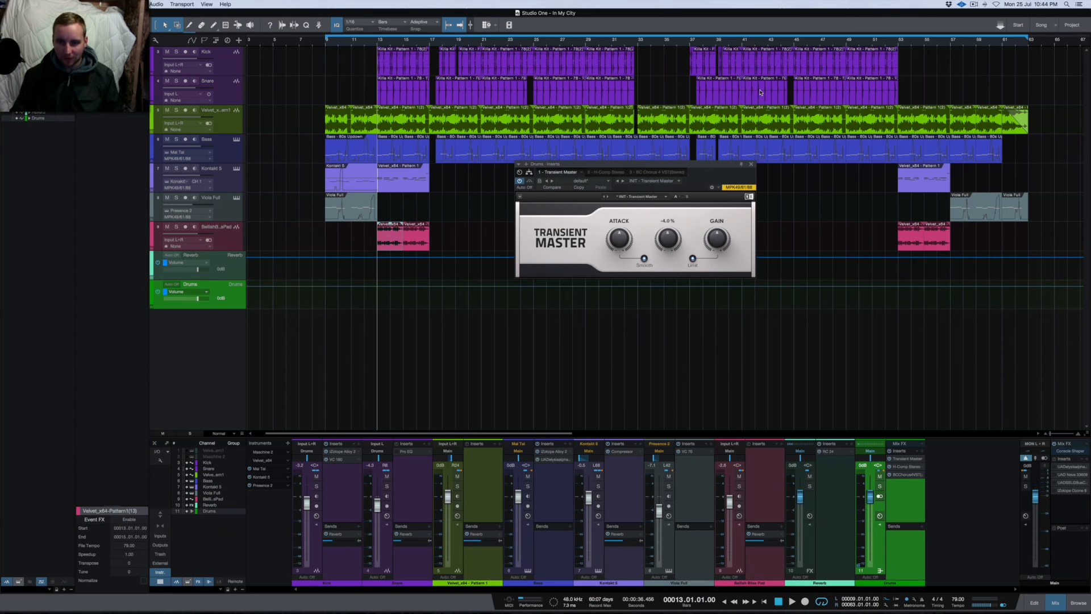
pyautogui.click(751, 165)
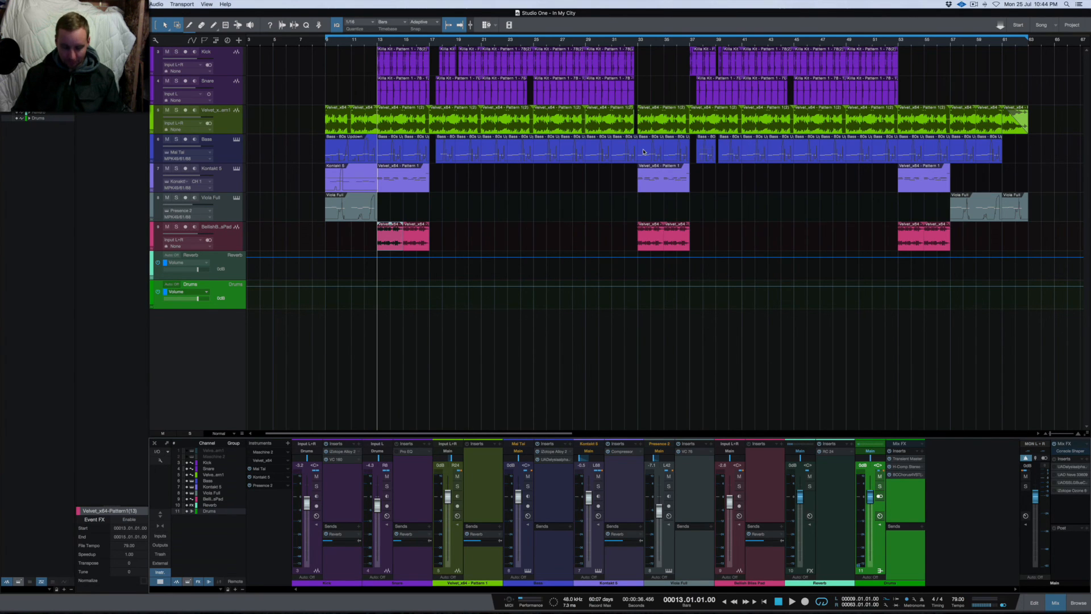
# Inspect the snare hit's waveform up close at bar 31, beat 4, and place the playback cursor on it.
pyautogui.scroll(5, 647, 147)
pyautogui.scroll(6, 646, 146)
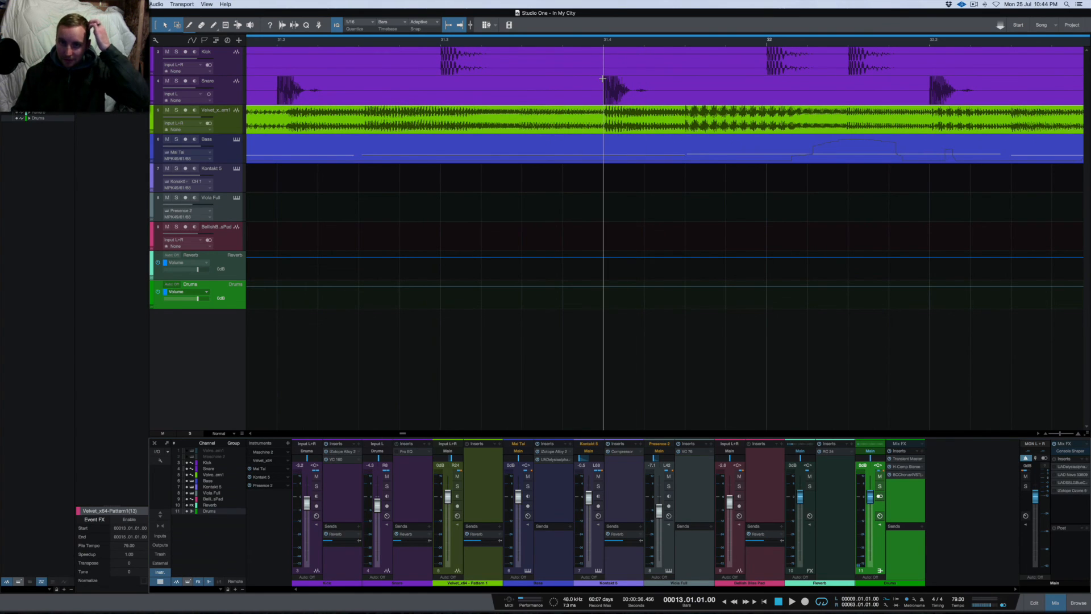
pyautogui.click(602, 79)
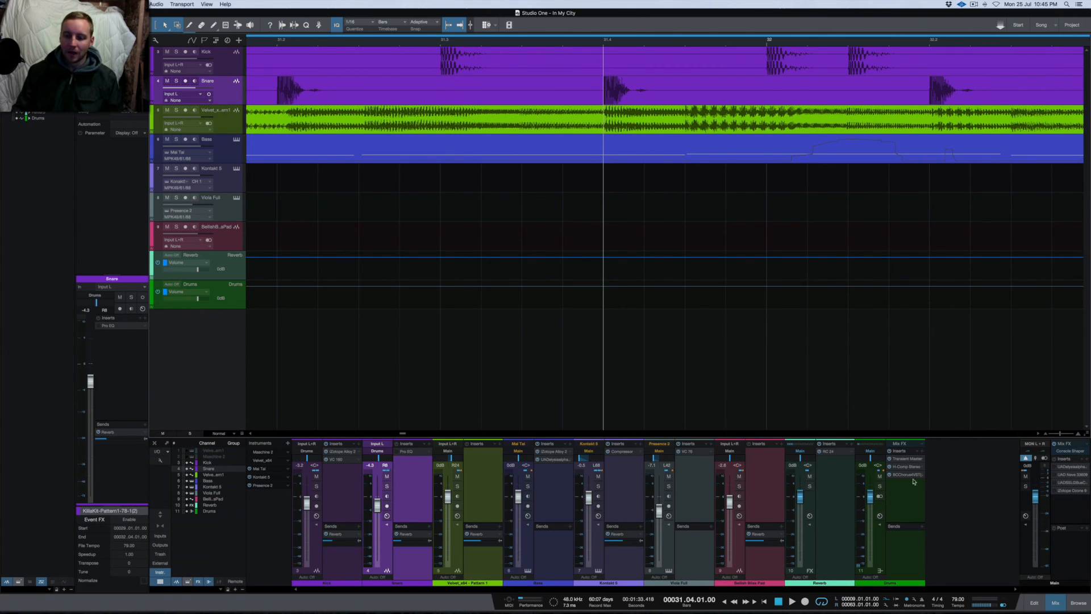
# Recheck the Sustain and Attack settings of the Drums bus Transient Master against the snare waveform, and close it.
pyautogui.click(906, 459)
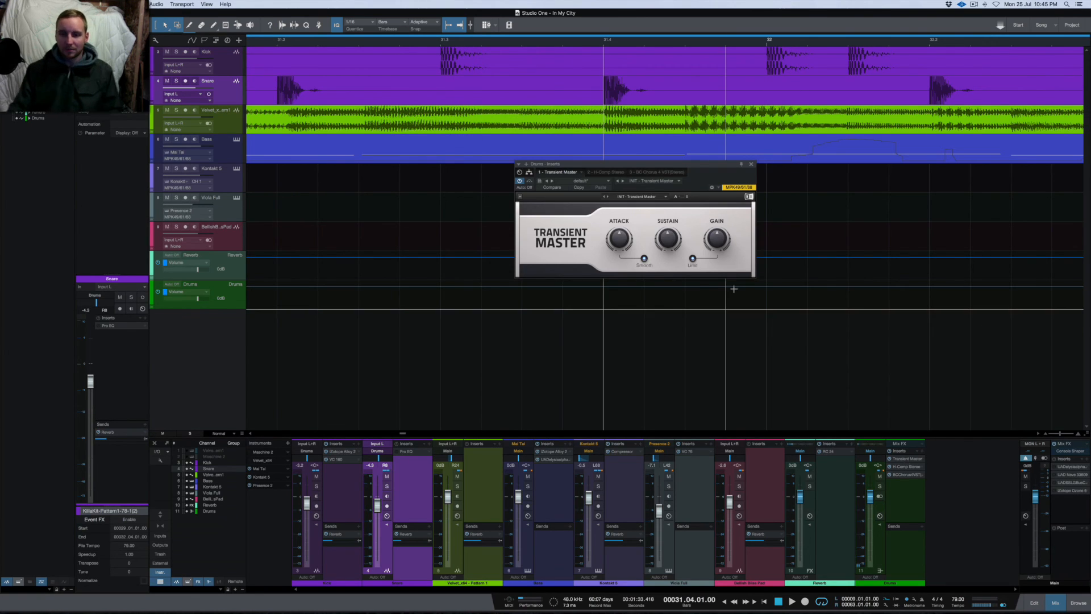
pyautogui.moveTo(671, 236)
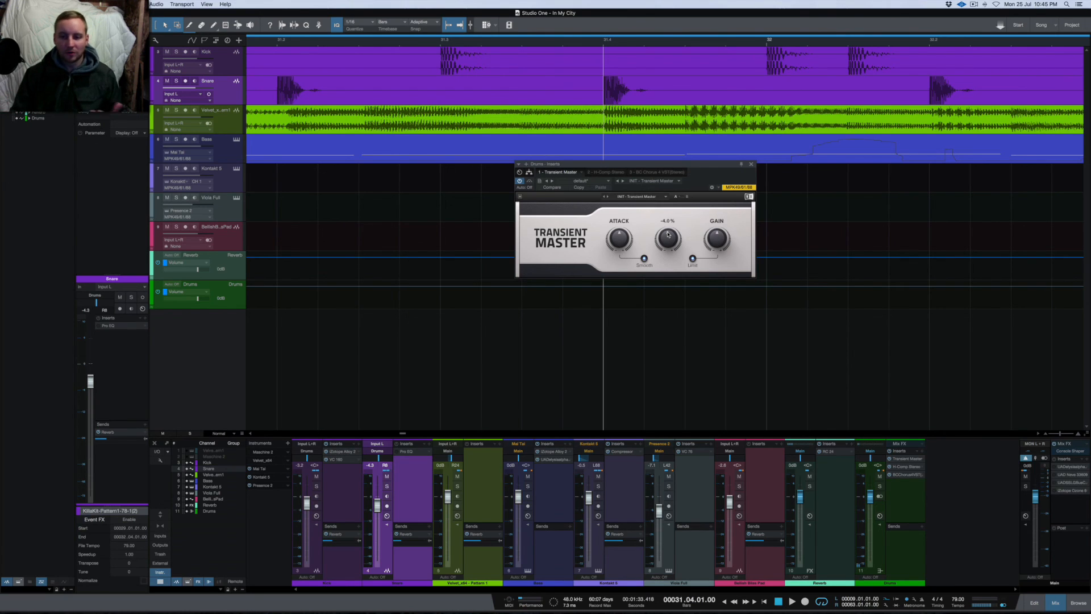
pyautogui.moveTo(627, 239)
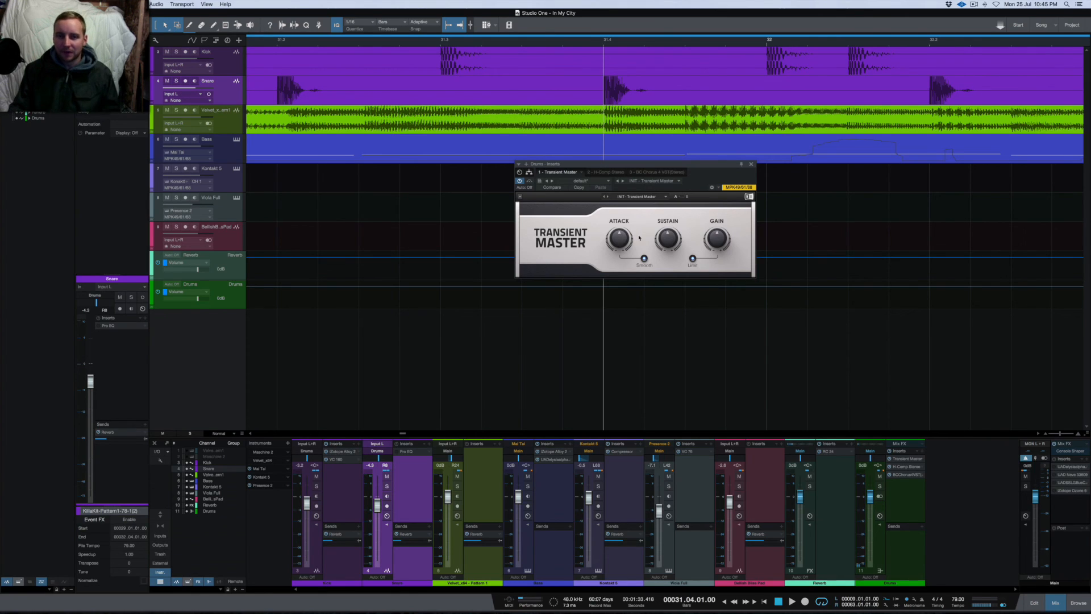
pyautogui.click(751, 165)
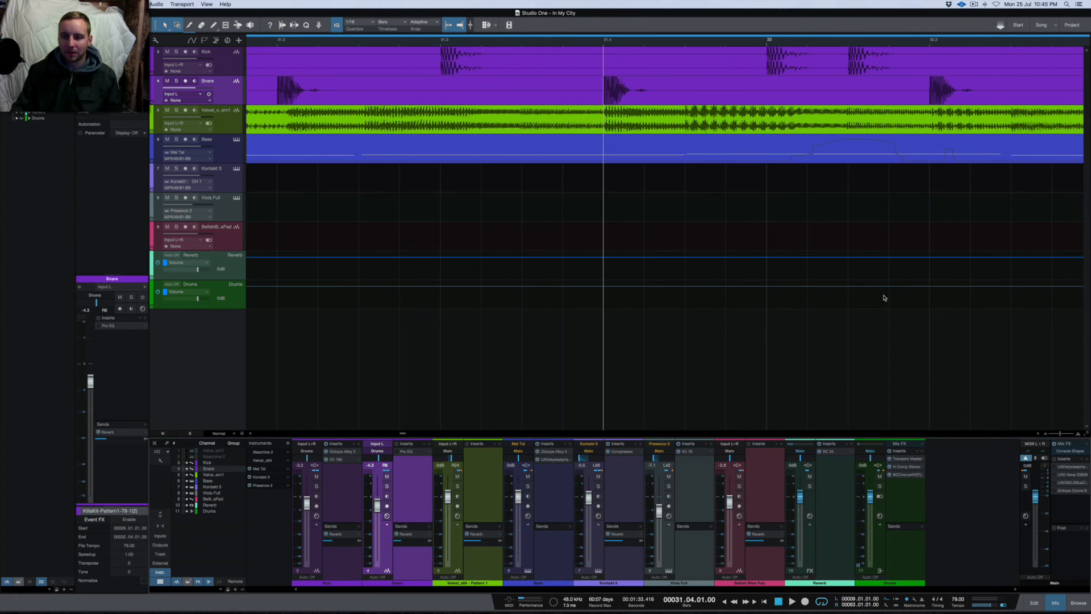
# Try the Console Shaper as Mix FX on the Drums bus, and close its window.
pyautogui.click(910, 476)
pyautogui.click(904, 447)
pyautogui.click(911, 455)
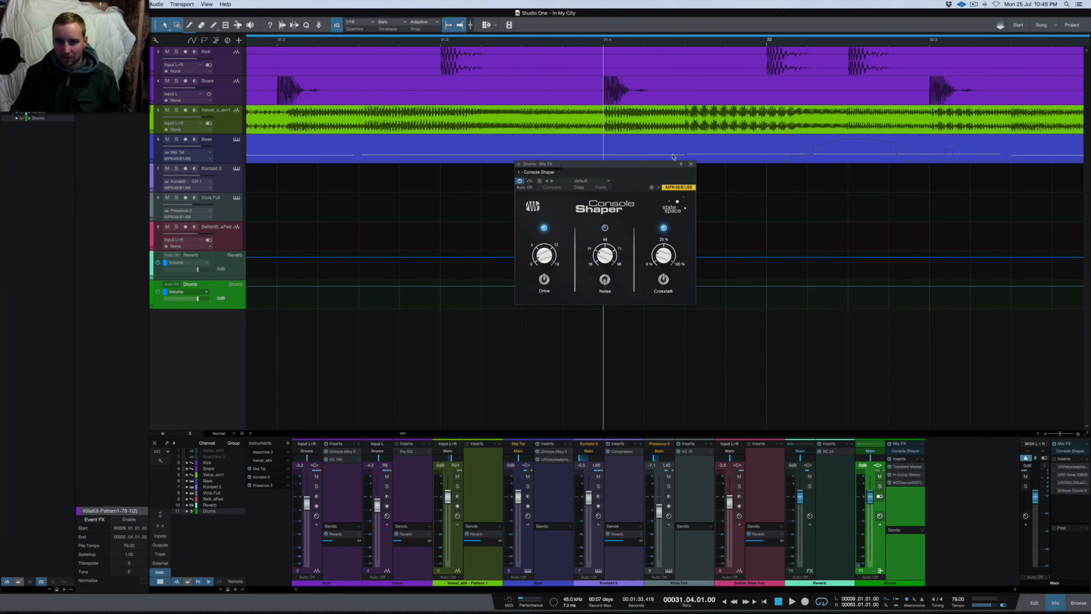
pyautogui.click(691, 164)
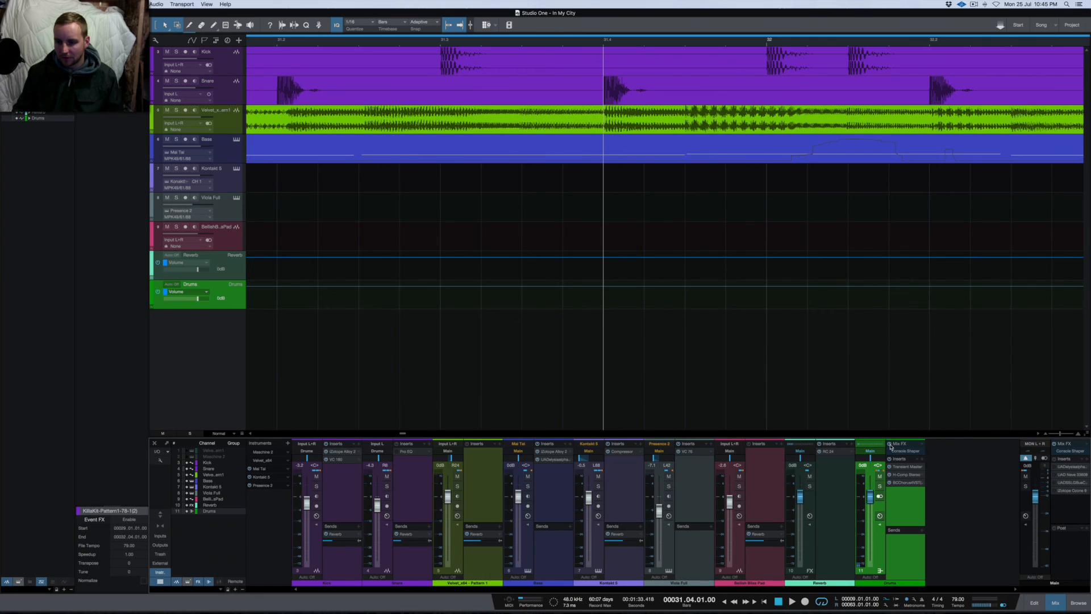
# Remove the Console Shaper from the Drums bus by setting its Mix FX to None, and check the available Mix FX choices.
pyautogui.click(922, 444)
pyautogui.click(932, 453)
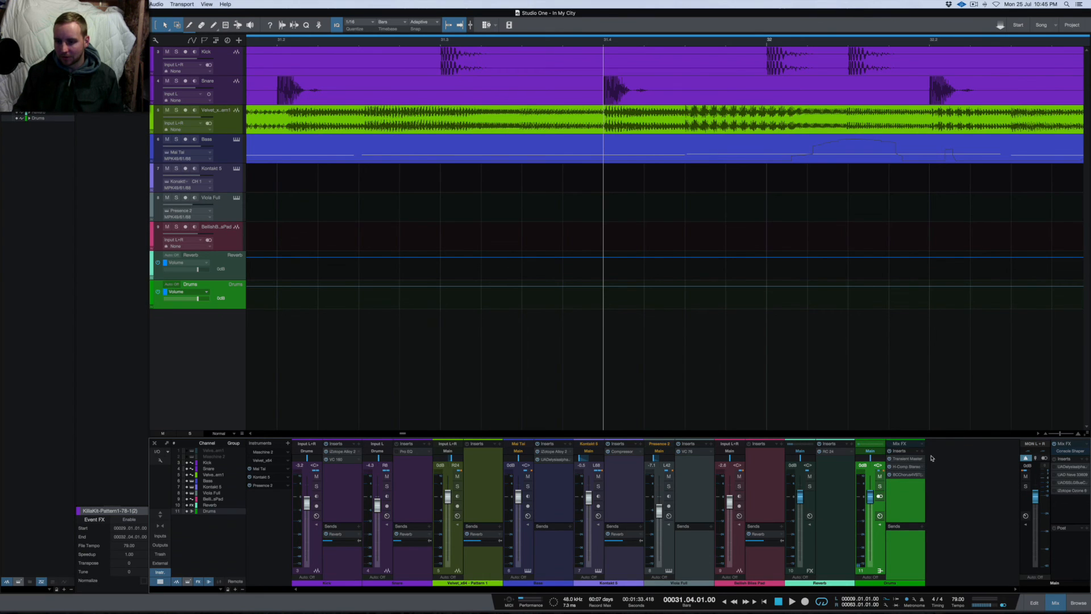
pyautogui.click(903, 445)
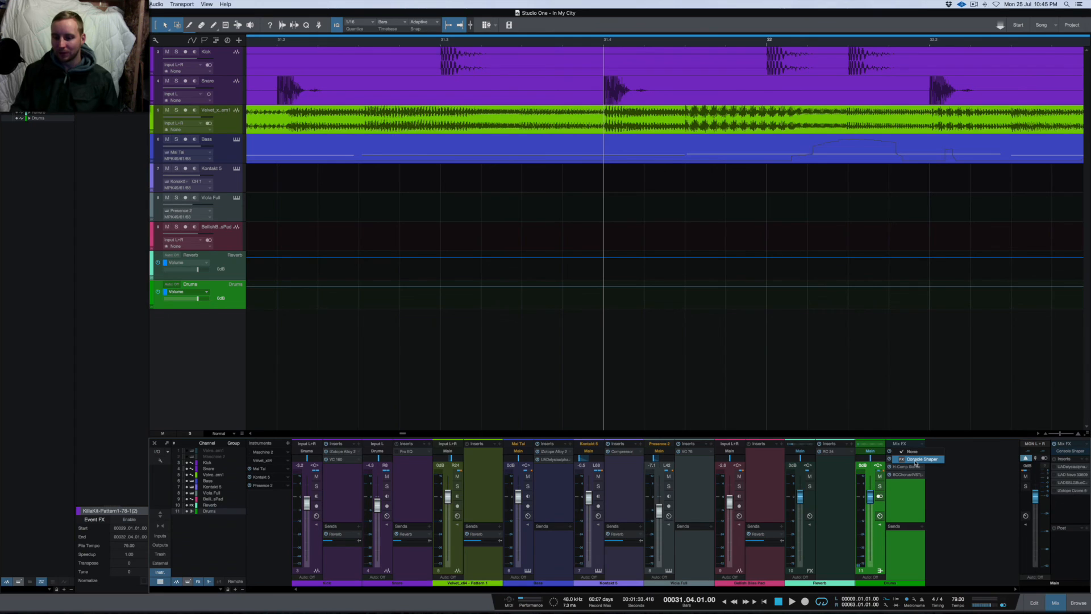
pyautogui.click(909, 497)
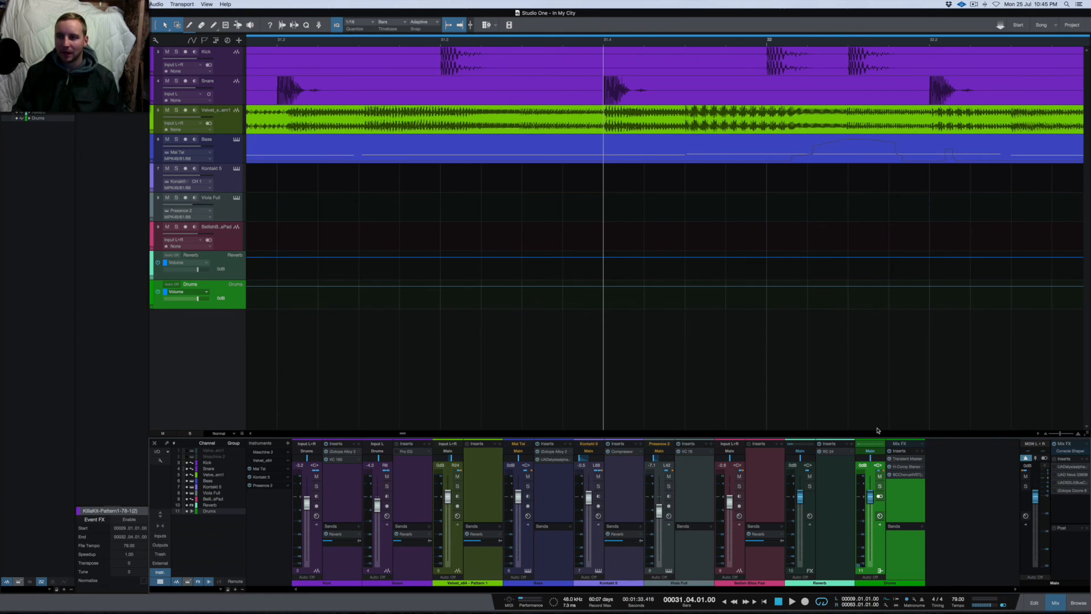
# Collapse the inserts and sends sections of all console channels, from Drums and Reverb back to Kick.
pyautogui.click(880, 513)
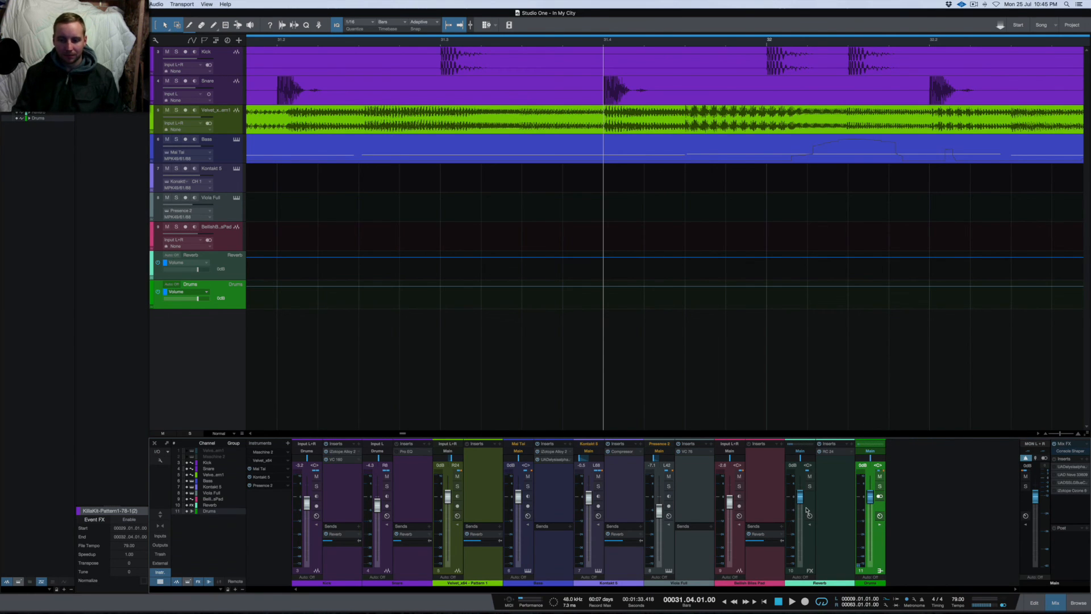
pyautogui.click(740, 525)
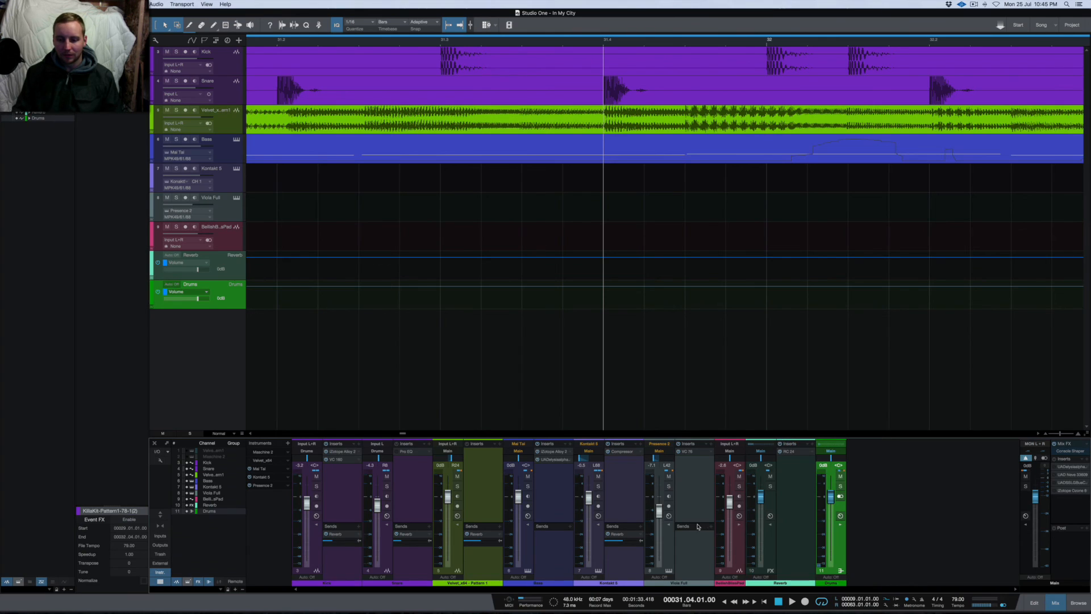
pyautogui.click(669, 526)
pyautogui.click(600, 525)
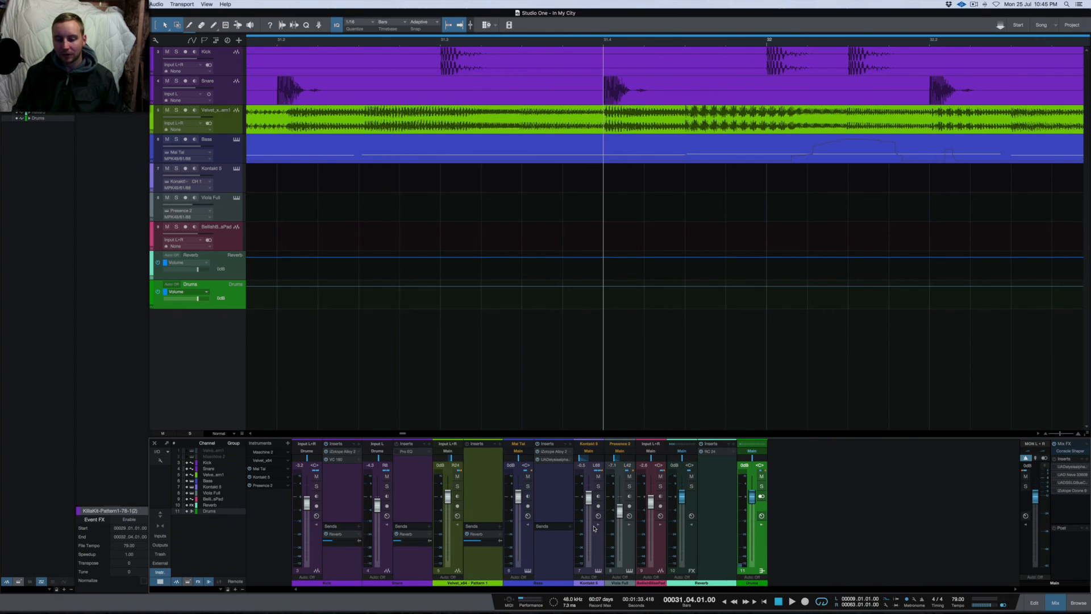
pyautogui.click(528, 525)
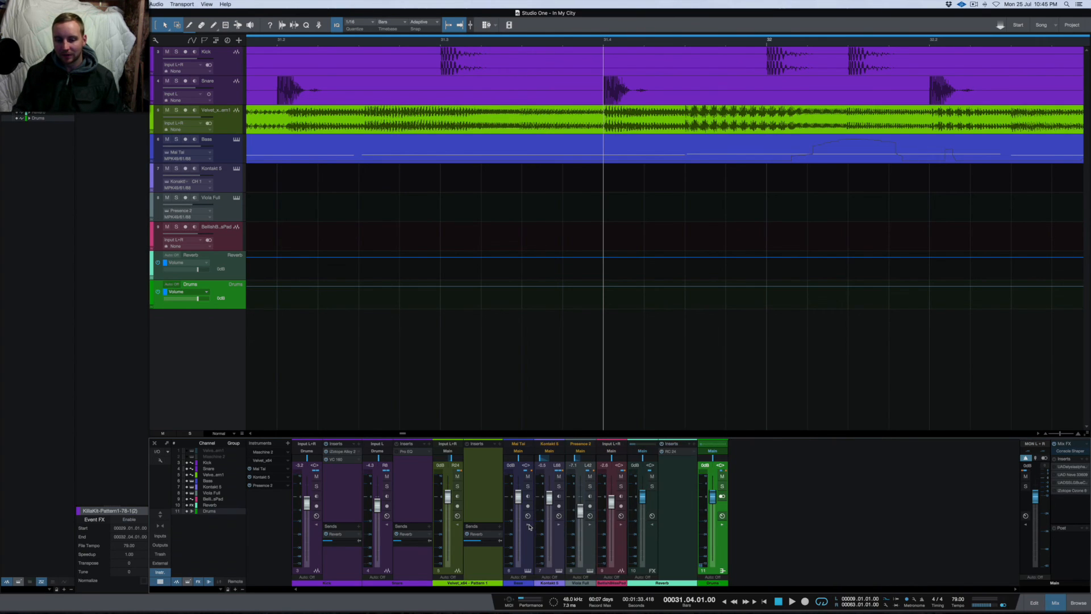
pyautogui.click(652, 527)
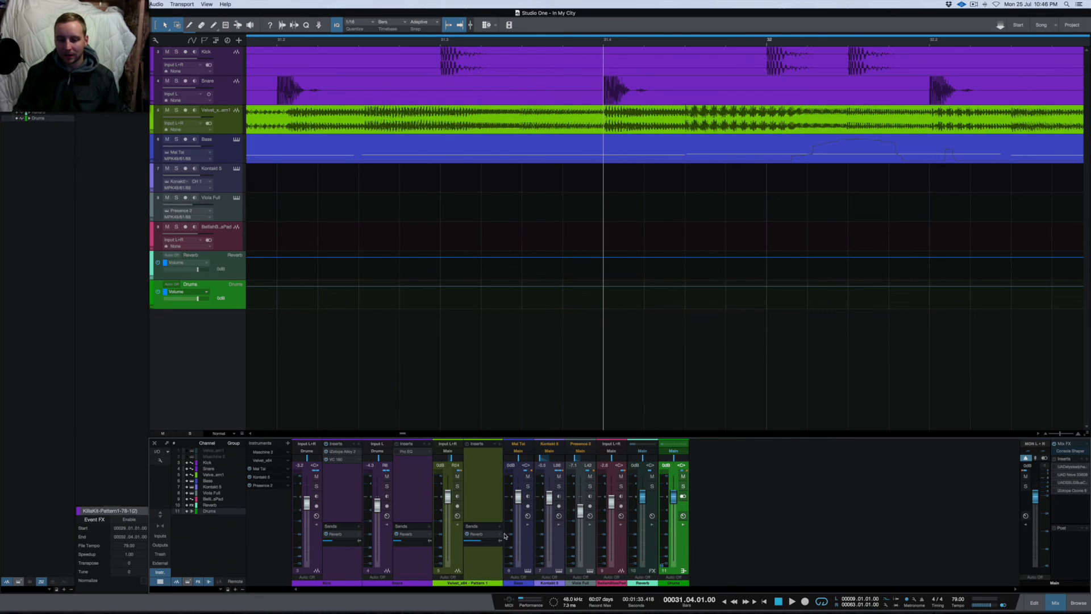
pyautogui.click(458, 527)
pyautogui.click(387, 527)
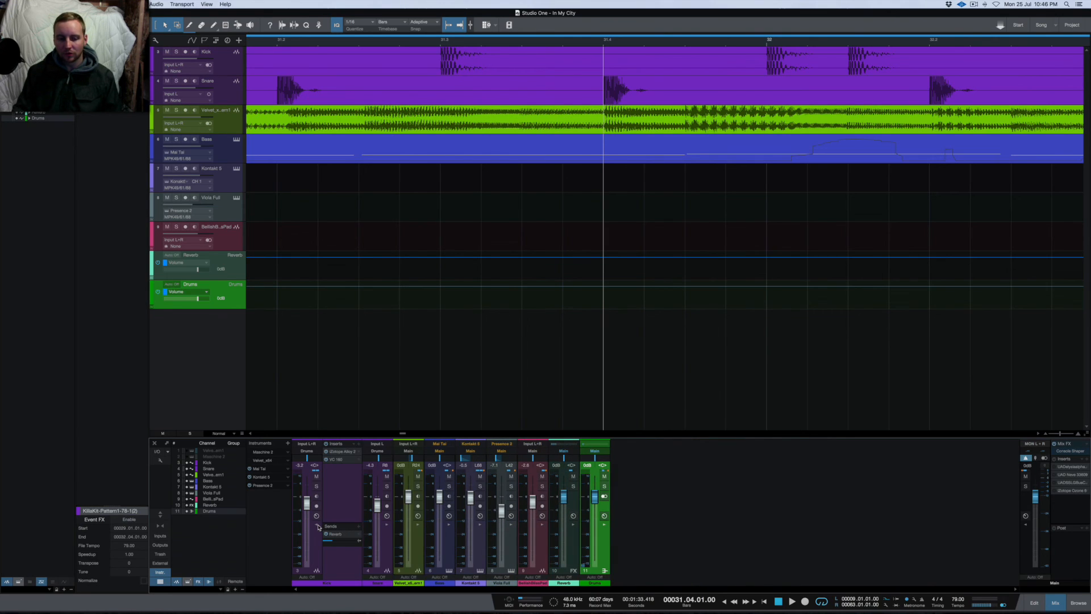
pyautogui.click(318, 527)
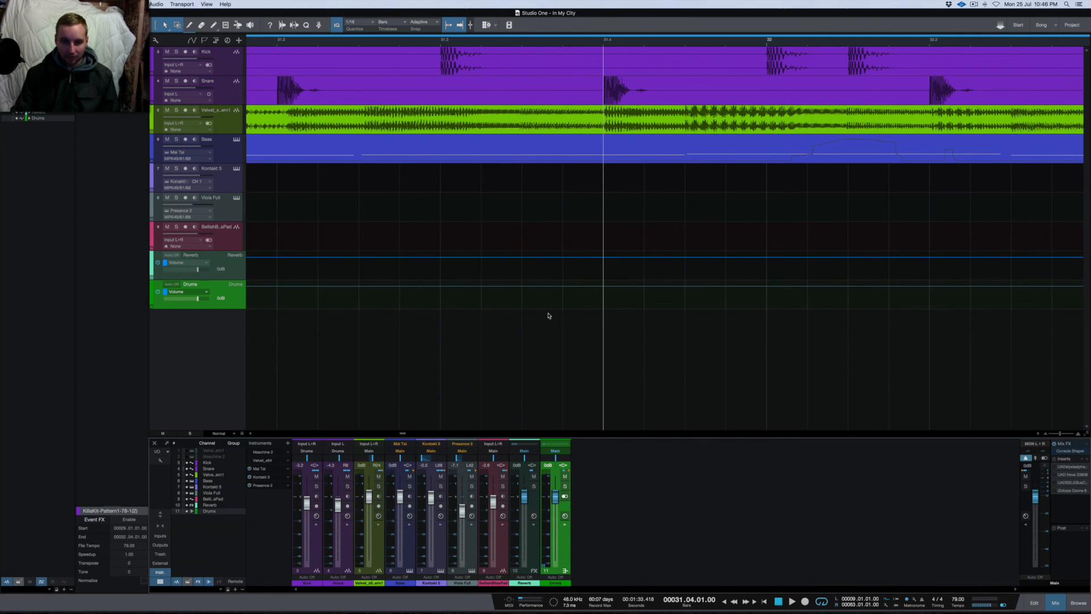
# Examine the whole arrangement, and view the Velvet, Bass and Kontakt 5 tracks at a larger track height.
pyautogui.scroll(-10, 549, 315)
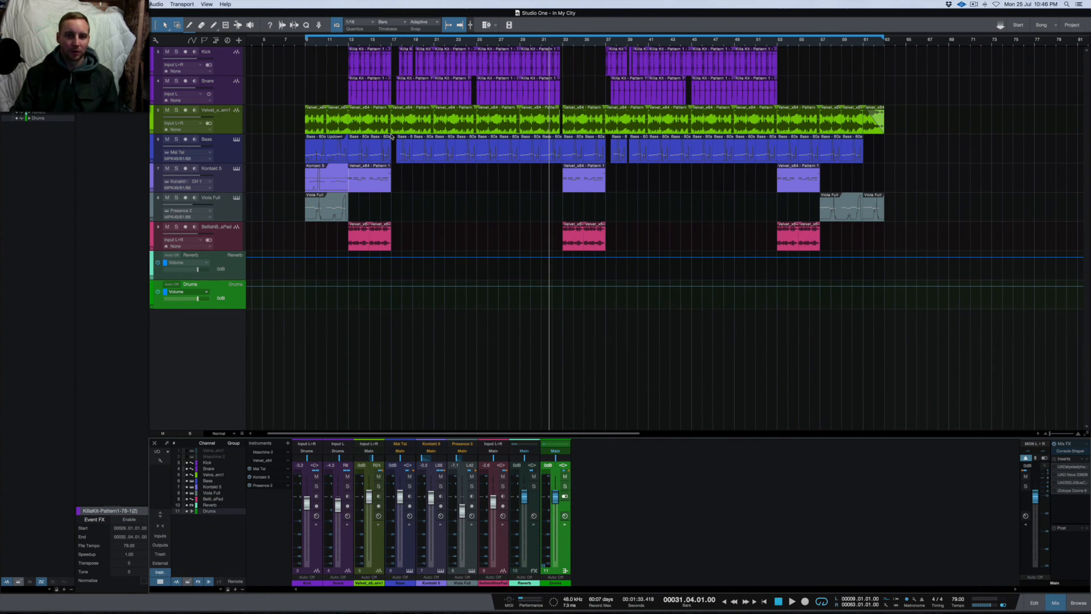
pyautogui.scroll(-5, 395, 133)
pyautogui.scroll(5, 395, 132)
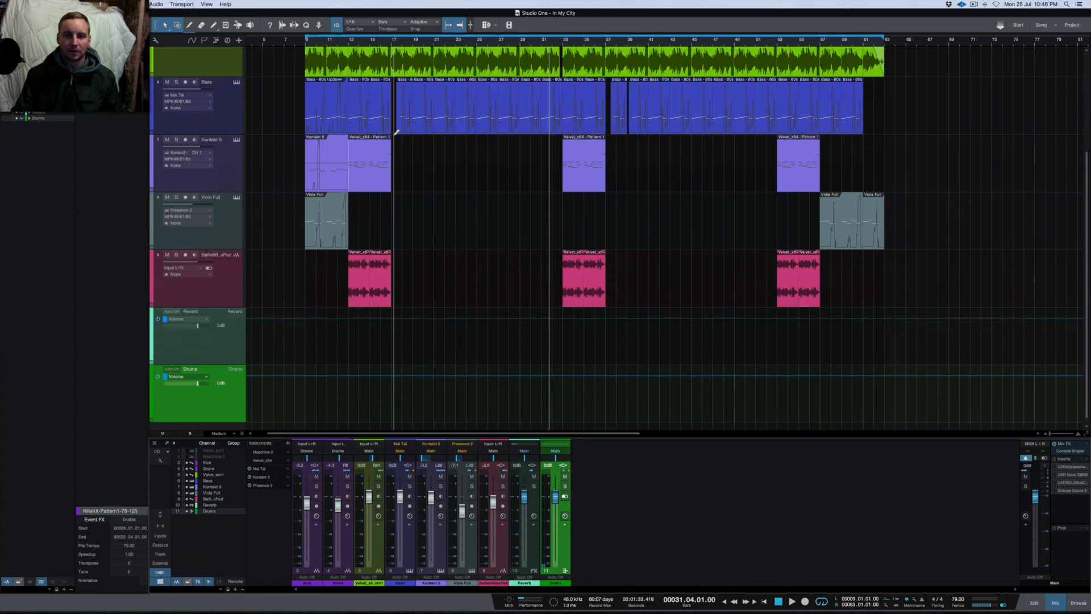
pyautogui.scroll(3, 396, 133)
pyautogui.scroll(5, 396, 133)
pyautogui.scroll(5, 396, 133)
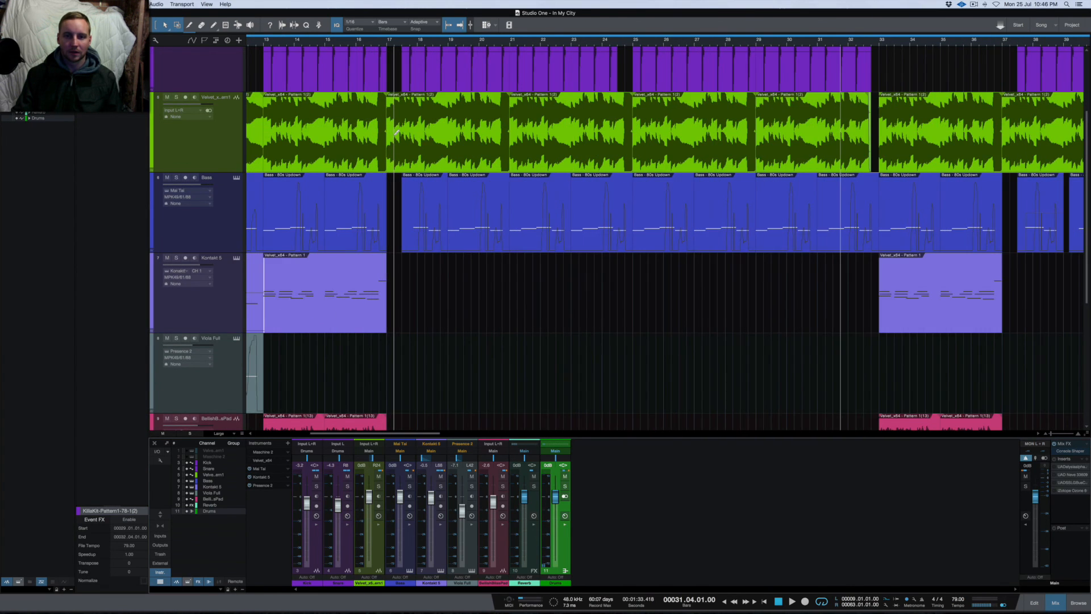
pyautogui.scroll(3, 397, 132)
pyautogui.scroll(-2, 397, 132)
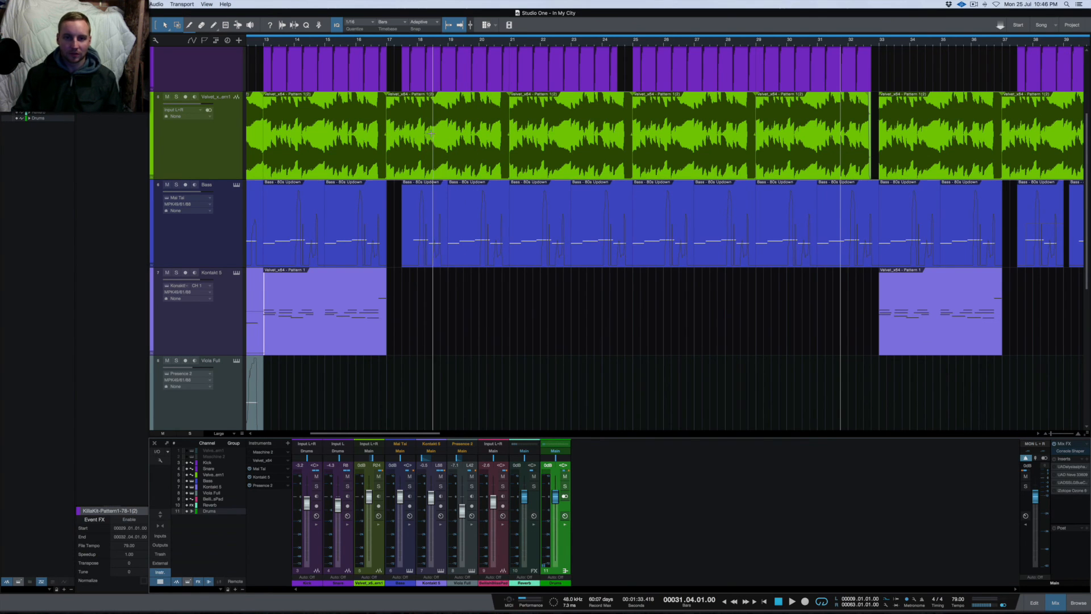
# Inspect the individual kick and snare hits up close, and return to an overview of the full arrangement at medium track height.
pyautogui.scroll(3, 500, 158)
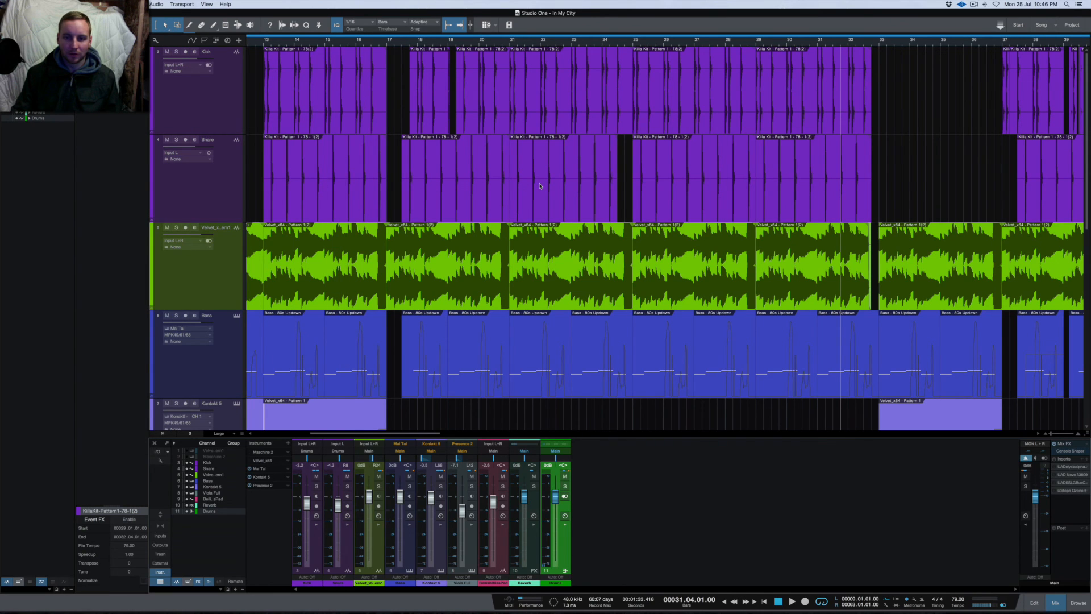
pyautogui.scroll(10, 540, 185)
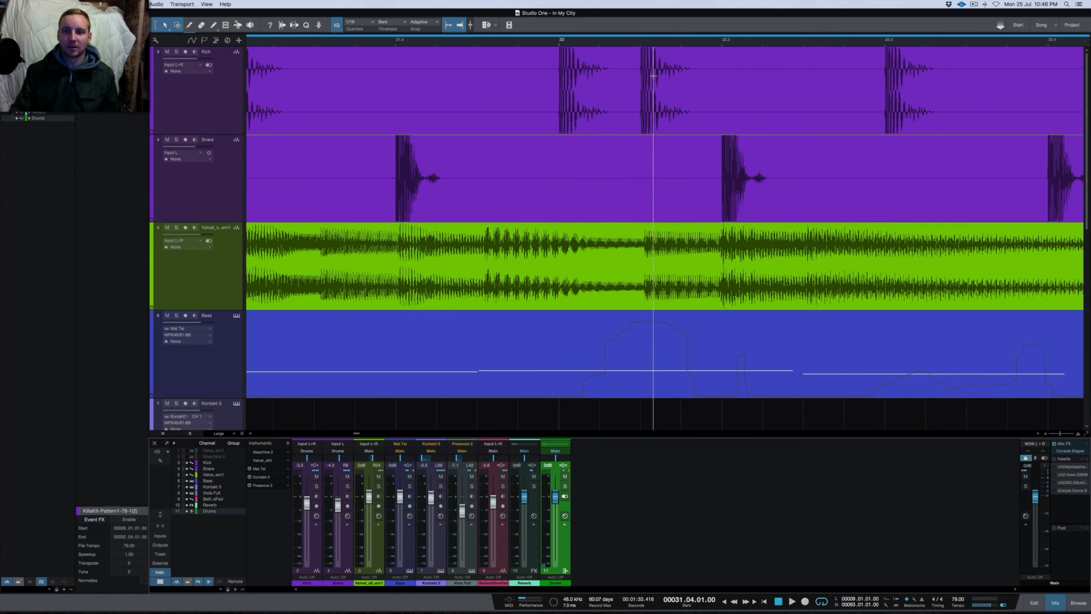
pyautogui.scroll(-8, 654, 74)
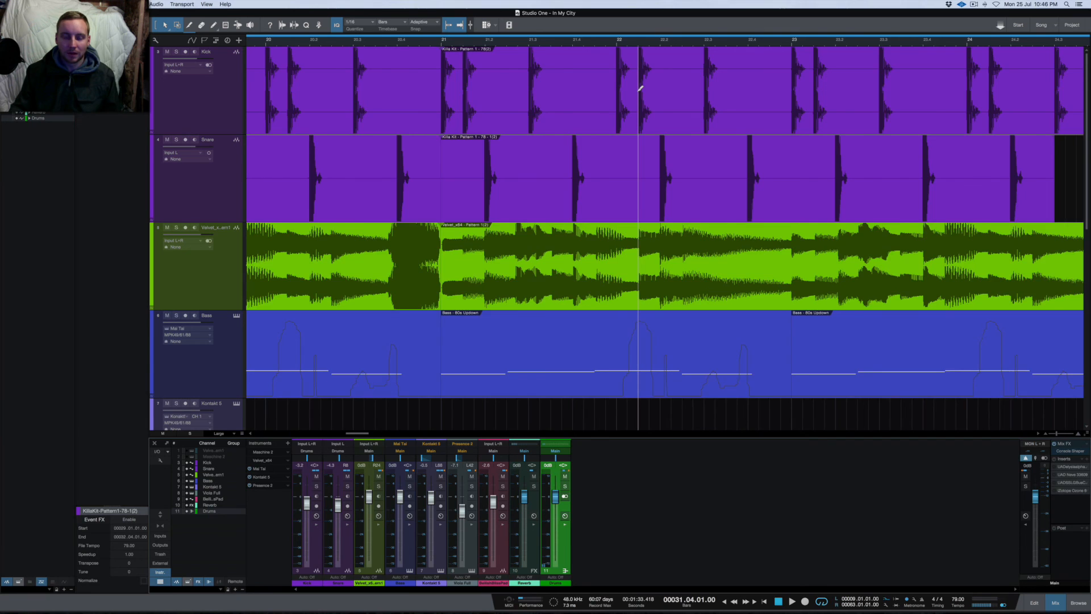
pyautogui.scroll(-10, 637, 92)
pyautogui.scroll(-5, 640, 89)
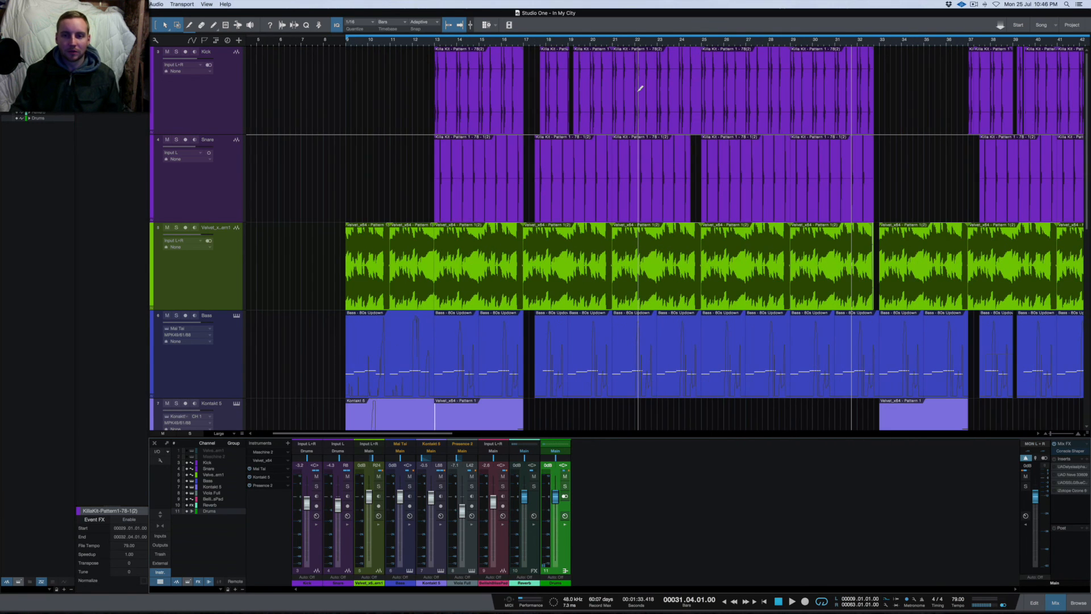
pyautogui.scroll(-5, 640, 89)
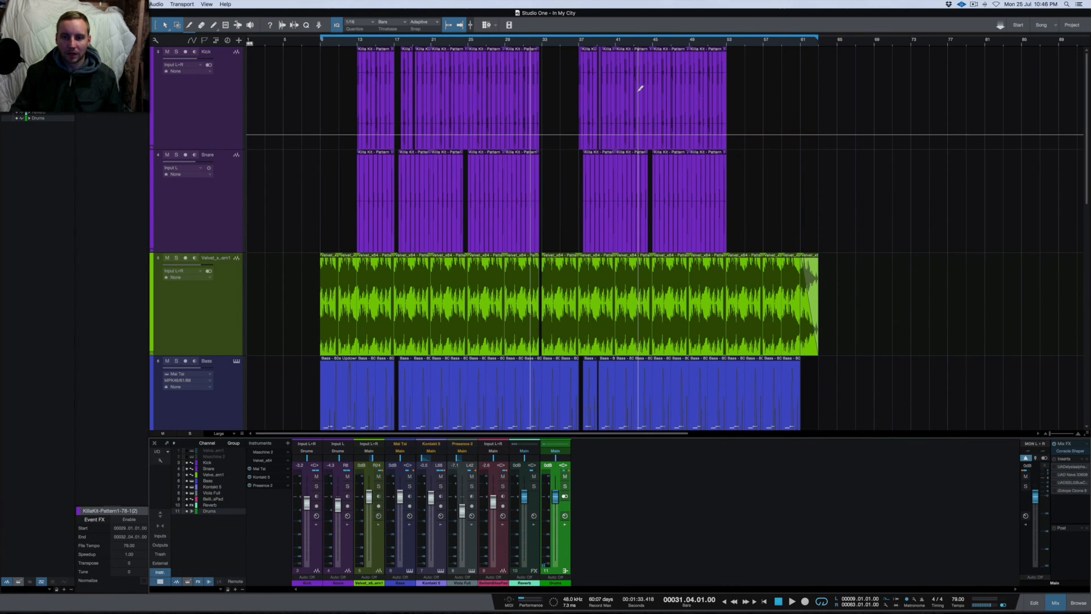
pyautogui.scroll(-4, 640, 89)
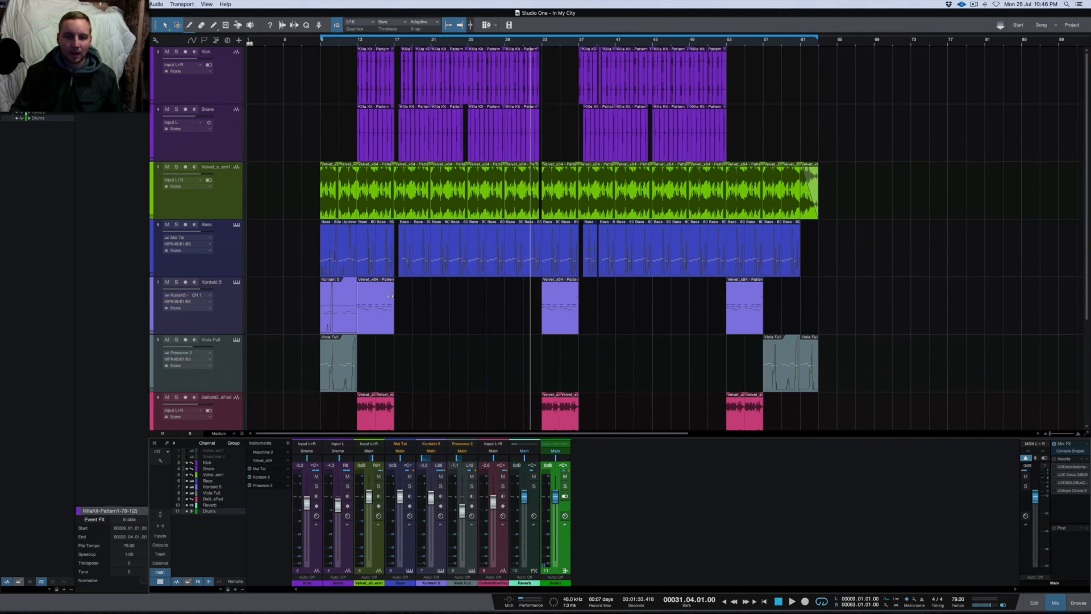
pyautogui.scroll(-5, 536, 261)
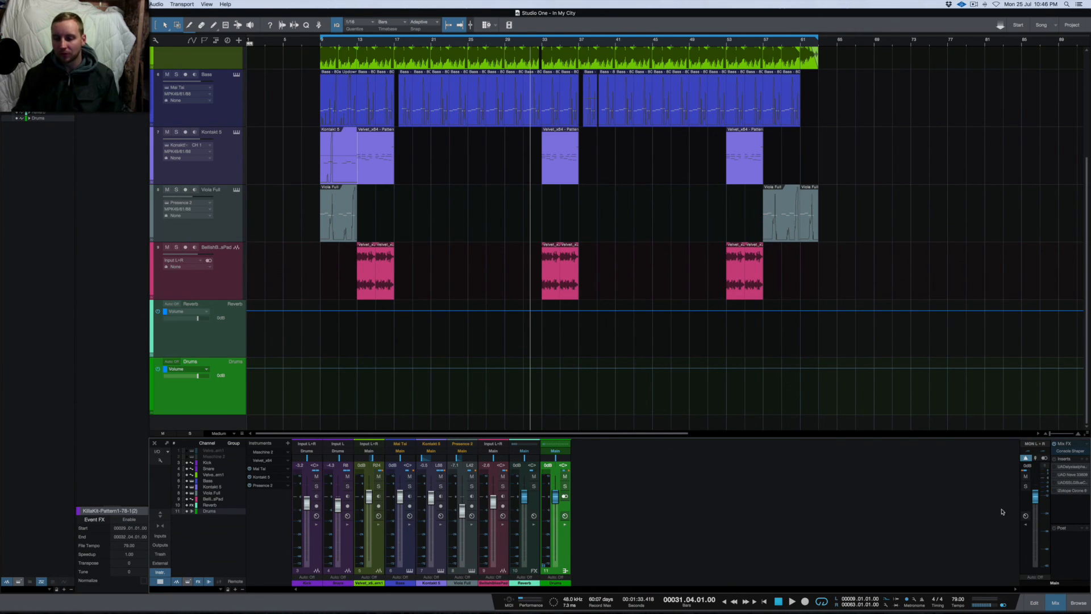
# Add the PreSonus Spectrum Meter to the Main output's inserts, and pin its window over the arrangement beside the track headers.
pyautogui.click(1087, 459)
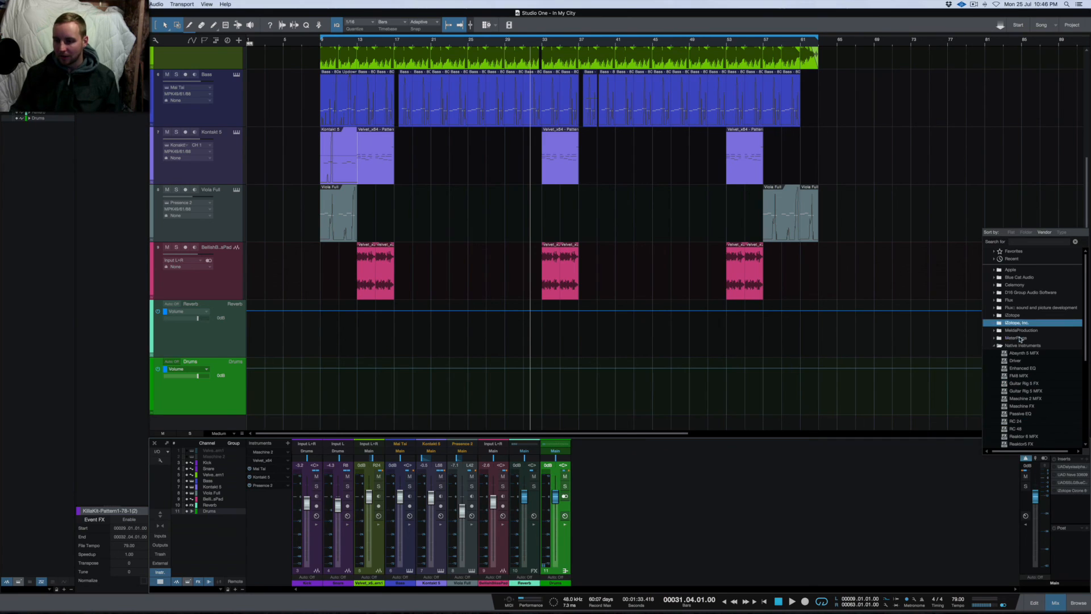
pyautogui.click(995, 346)
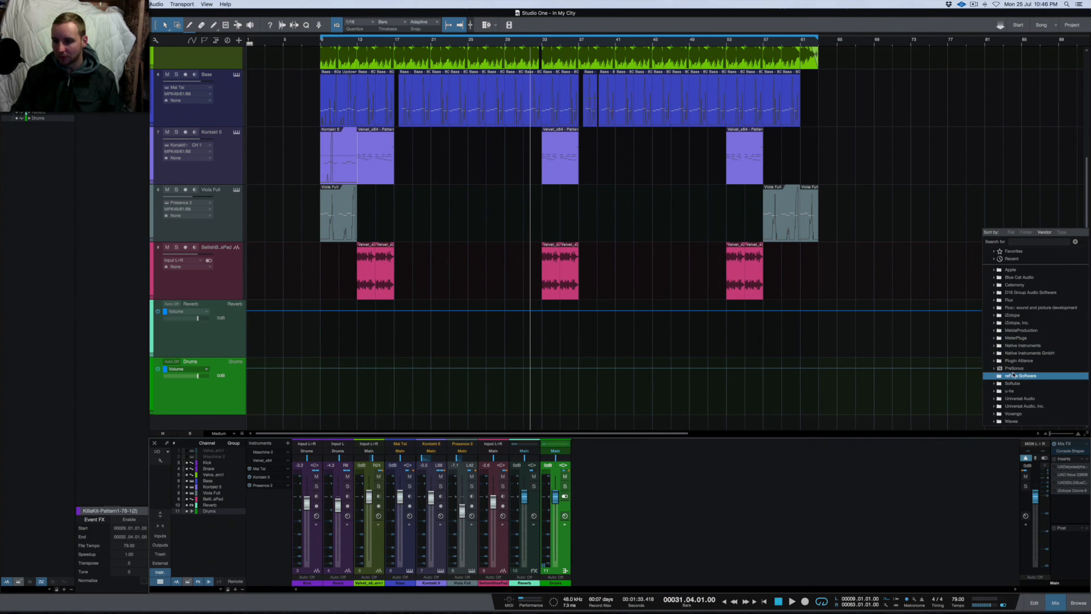
pyautogui.click(1007, 367)
pyautogui.scroll(-10, 1033, 352)
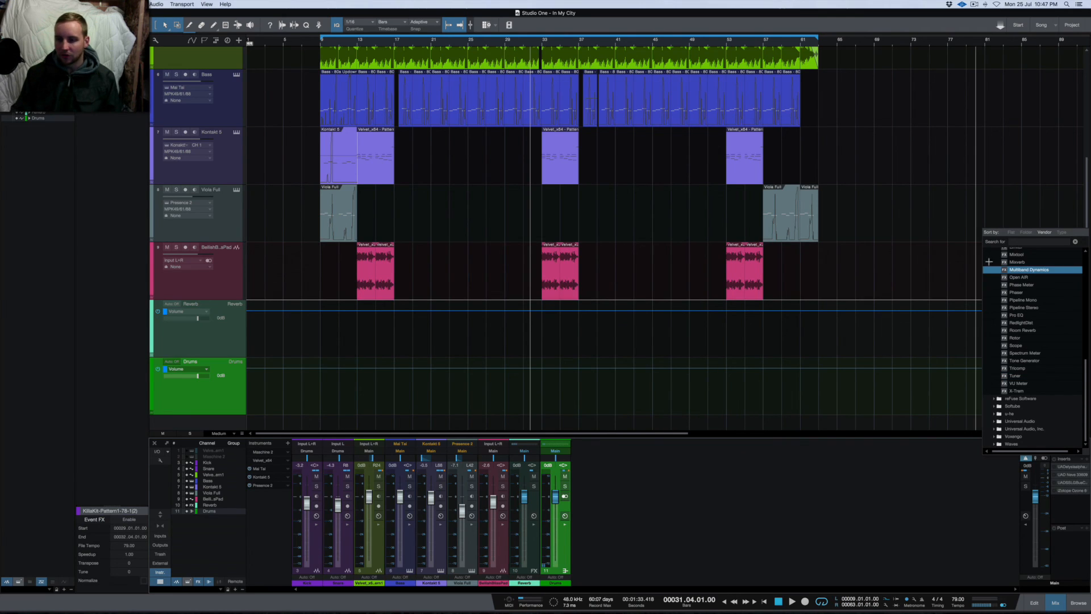
pyautogui.click(1032, 353)
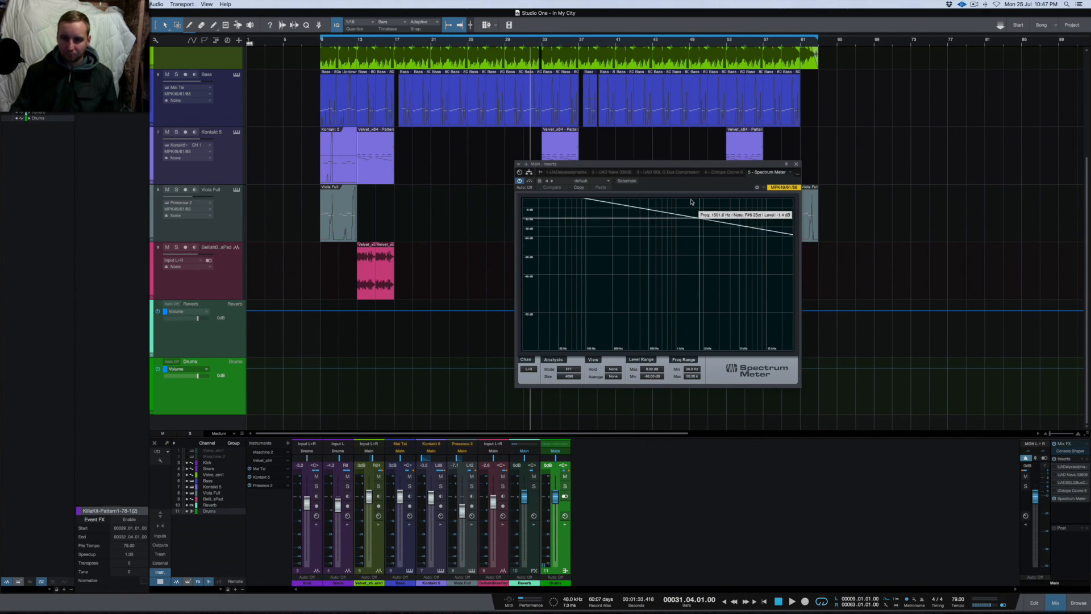
pyautogui.moveTo(679, 164); pyautogui.dragTo(756, 196)
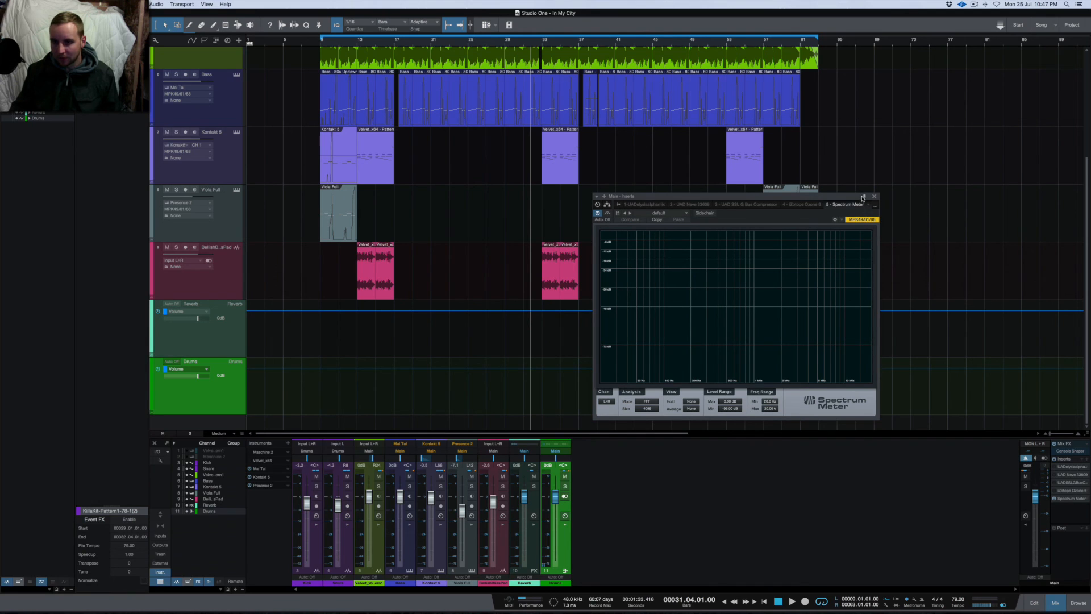
pyautogui.moveTo(845, 196); pyautogui.dragTo(441, 175)
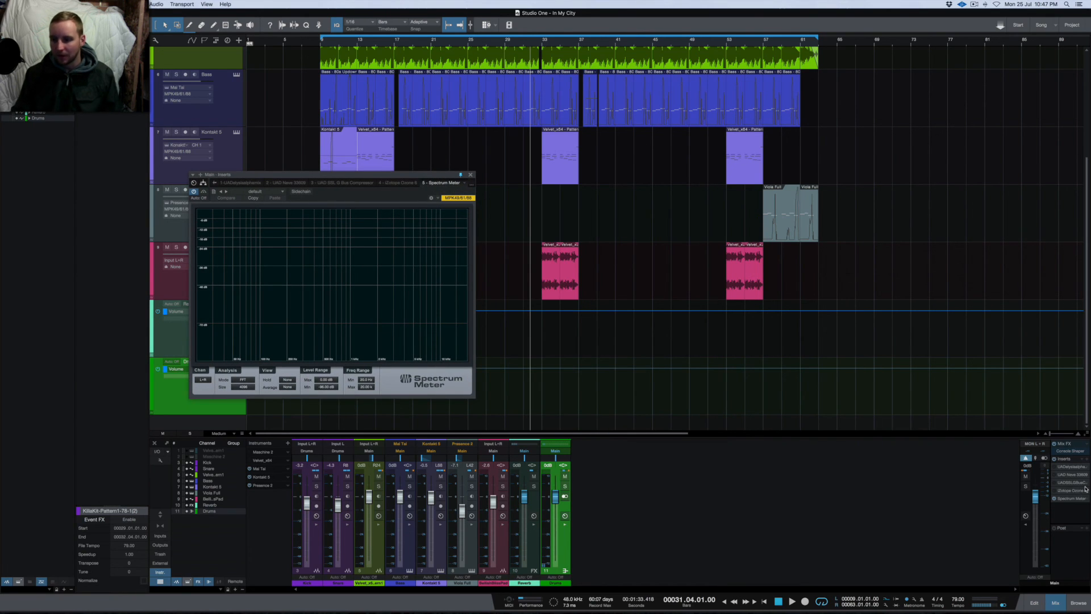
# Add the PreSonus Phase Meter to the Main output's inserts, and pin its window beside the Spectrum Meter.
pyautogui.click(1087, 461)
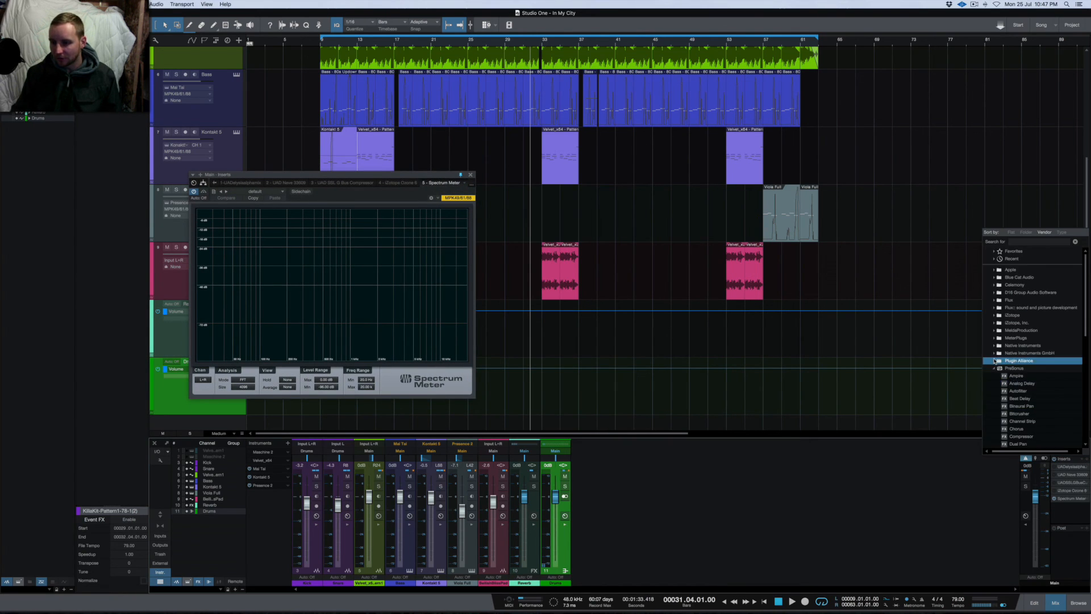
pyautogui.hotkey('ctrl', 'Up')
pyautogui.click(997, 455)
pyautogui.scroll(-4, 1035, 402)
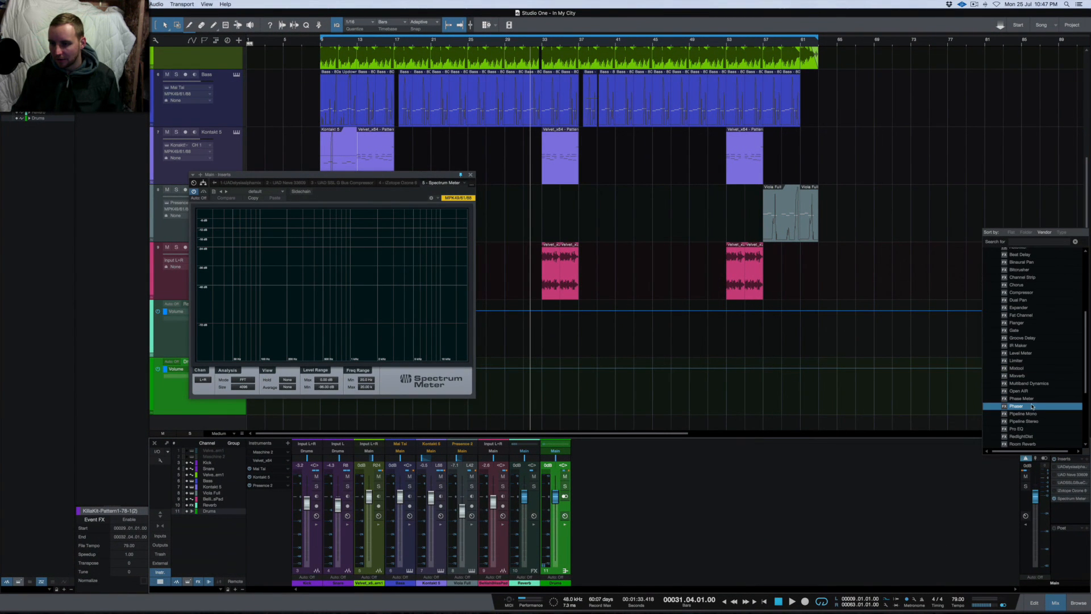
pyautogui.click(1030, 403)
pyautogui.moveTo(579, 164); pyautogui.dragTo(541, 230)
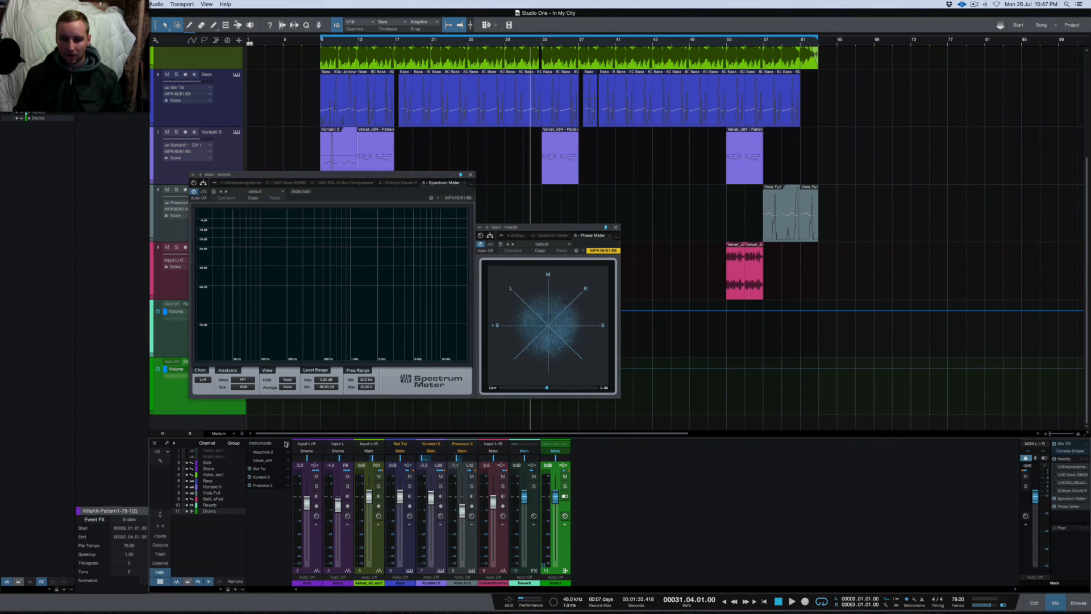
# Expand the Drums bus's inserts and sends, look at its H-Comp Stereo compressor, and close the plug-in window.
pyautogui.click(566, 525)
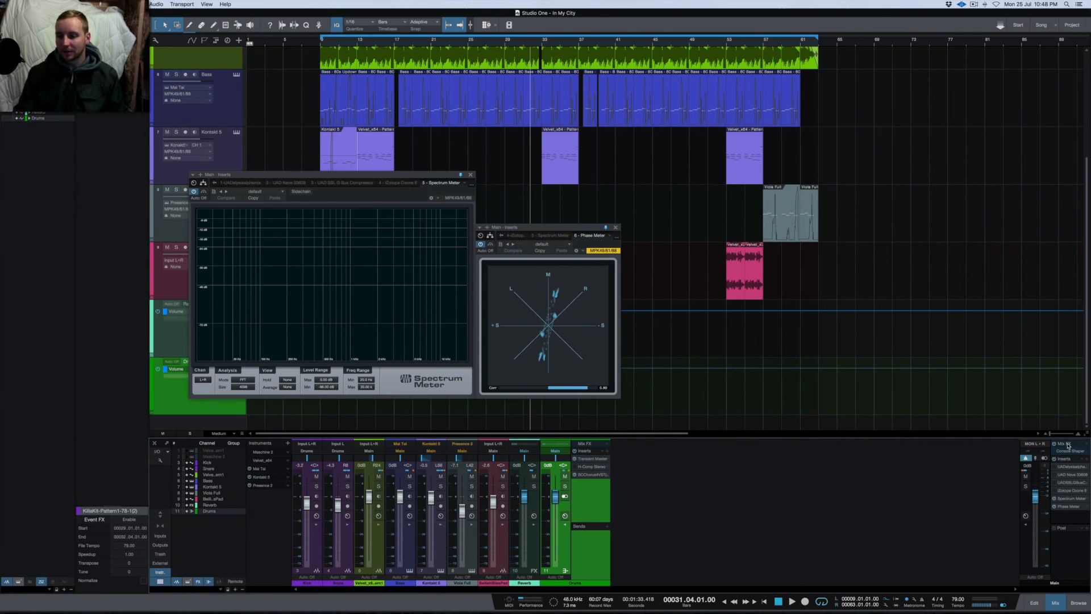
pyautogui.click(590, 468)
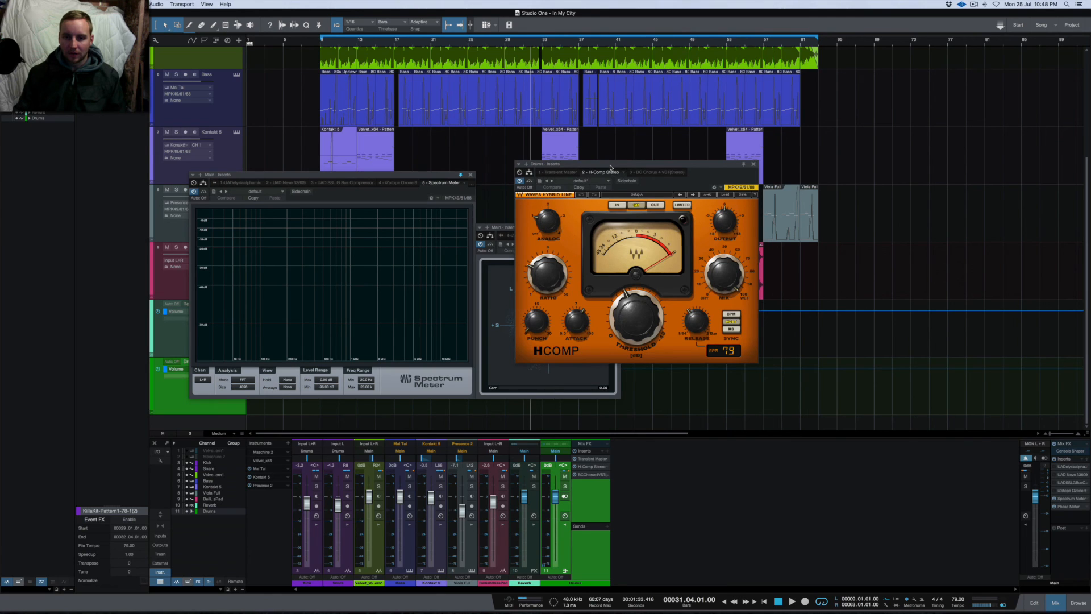
pyautogui.moveTo(611, 168); pyautogui.dragTo(765, 172)
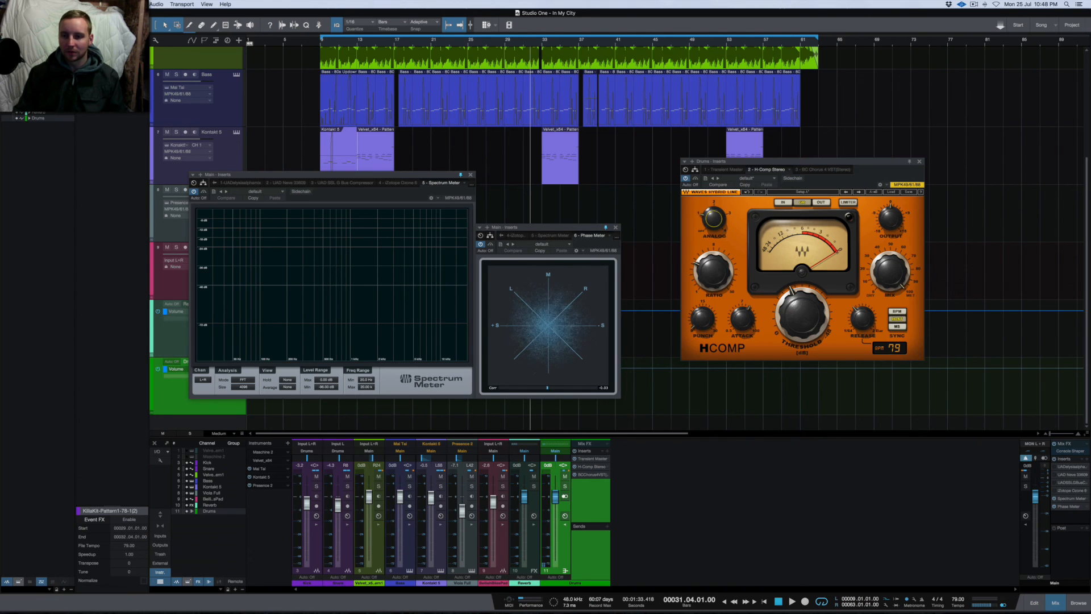
pyautogui.click(921, 164)
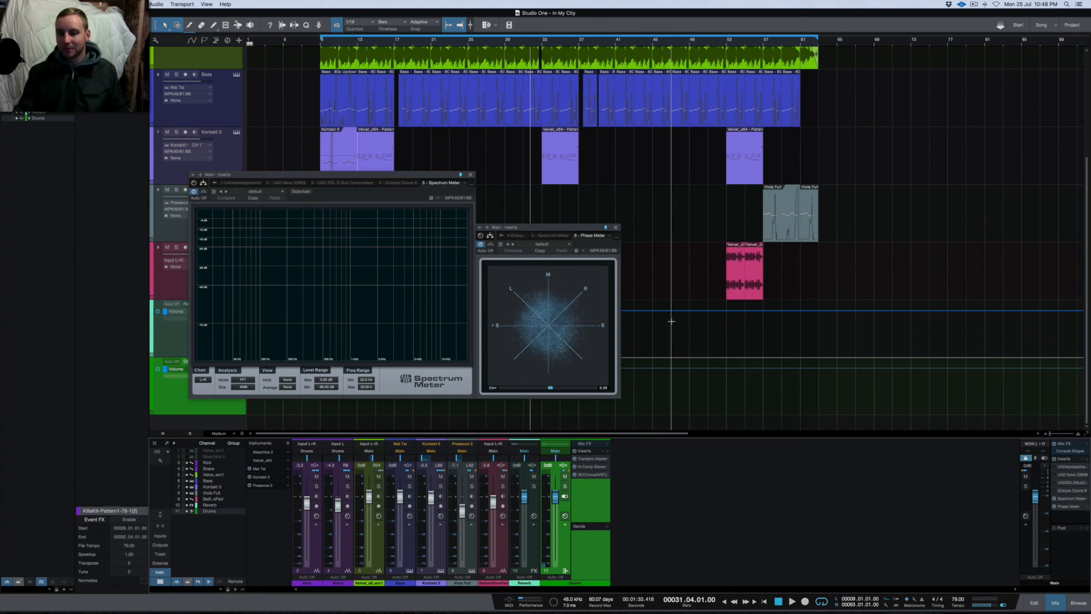
# Separate the two meter windows, play the song from bar 9 and observe the Spectrum and Phase Meters, stopping playback at the end.
pyautogui.moveTo(548, 228); pyautogui.dragTo(592, 227)
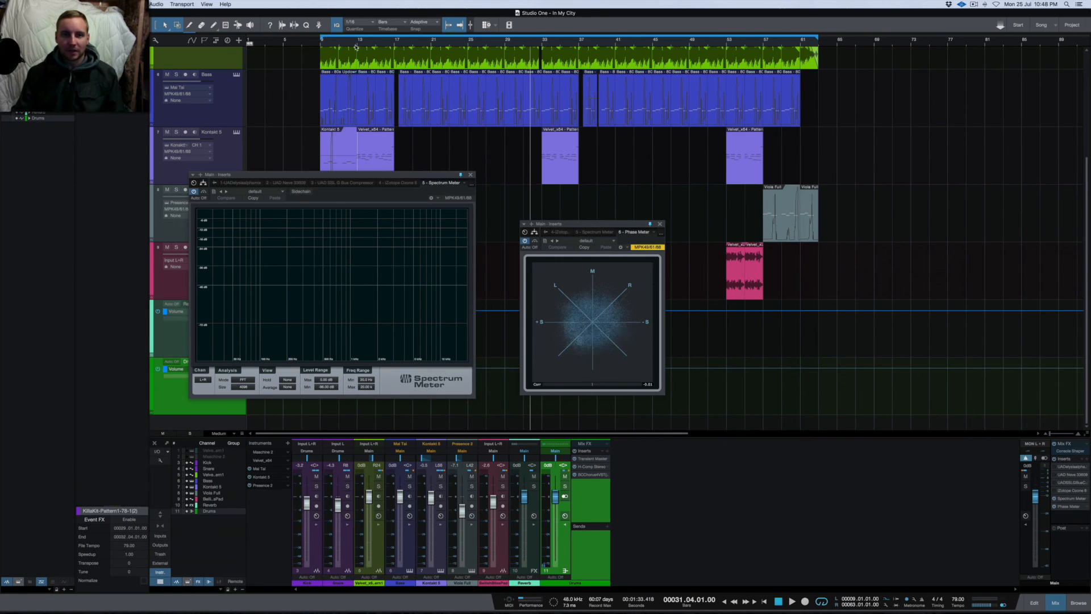
pyautogui.click(321, 44)
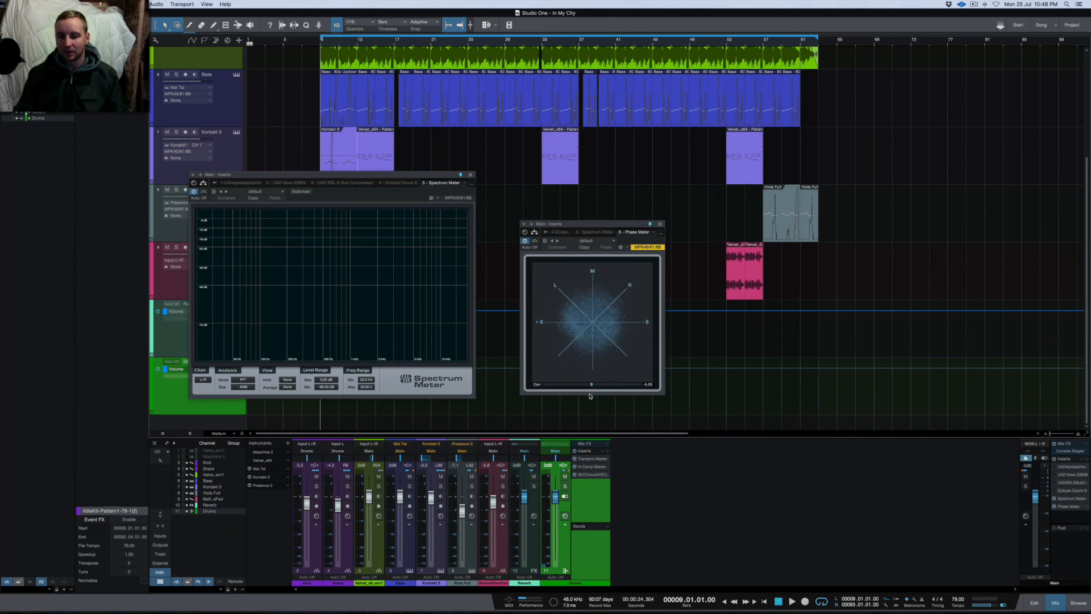
pyautogui.moveTo(354, 325); pyautogui.dragTo(327, 305)
pyautogui.press('space')
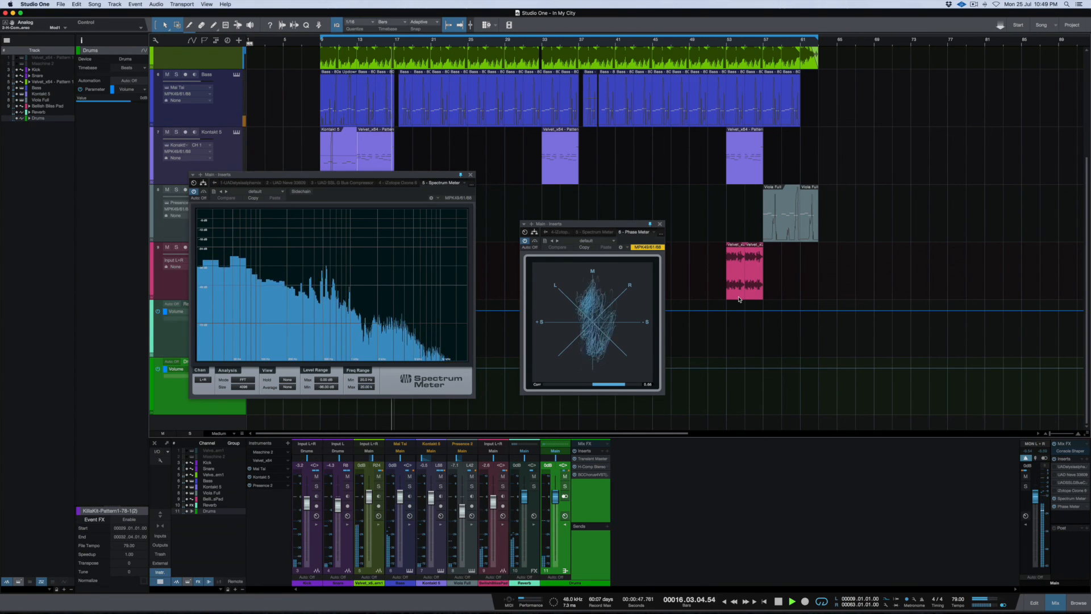
pyautogui.press('space')
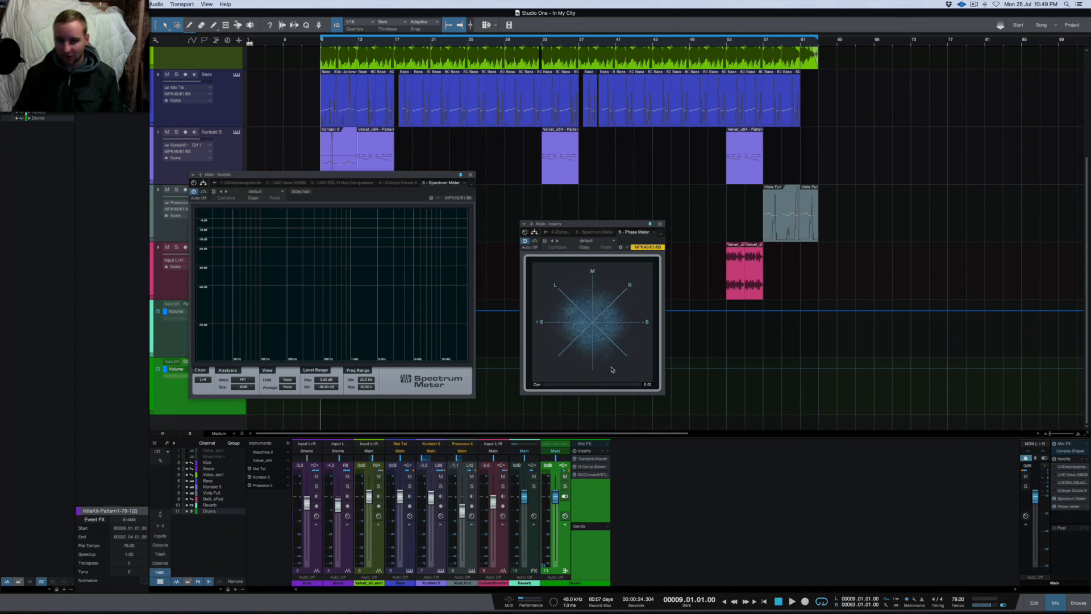
pyautogui.press('space')
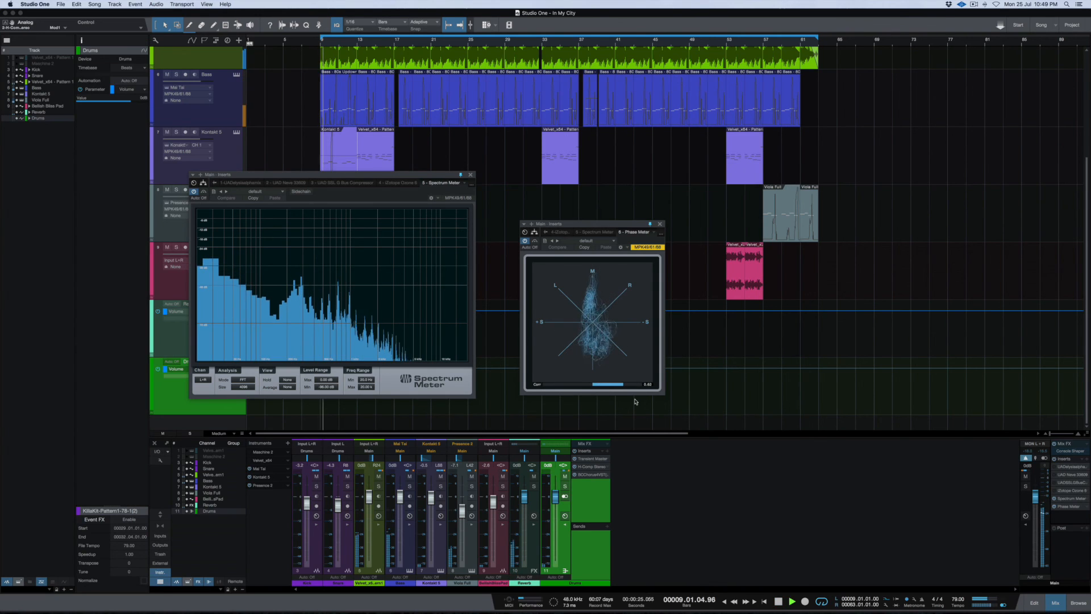
pyautogui.press('space')
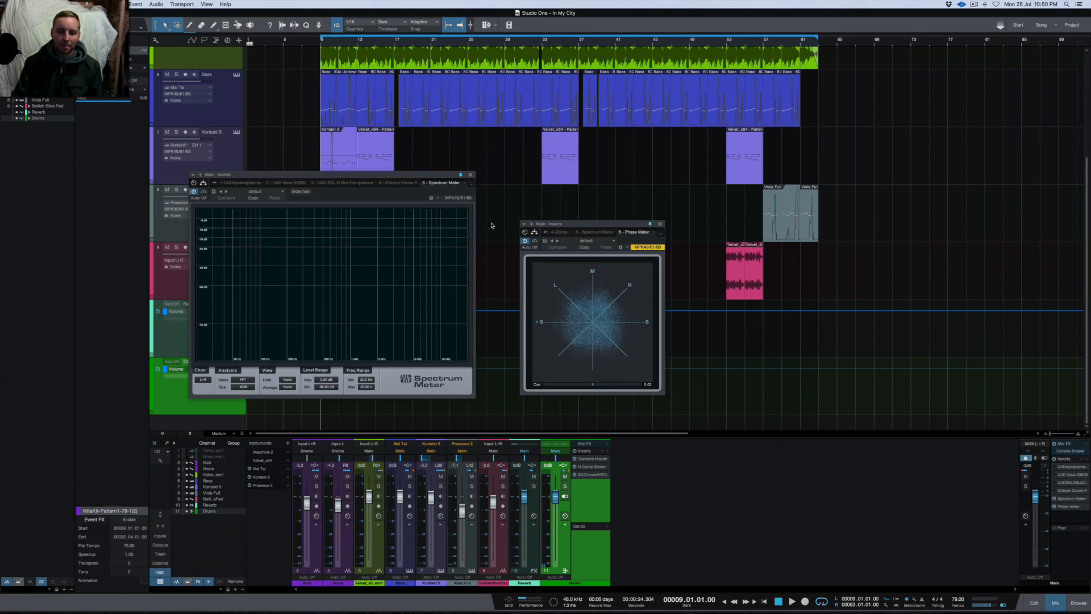
# Move the Spectrum Meter next to the Phase Meter, and play from bar 9 to examine the low frequencies on the spectrum.
pyautogui.click(364, 177)
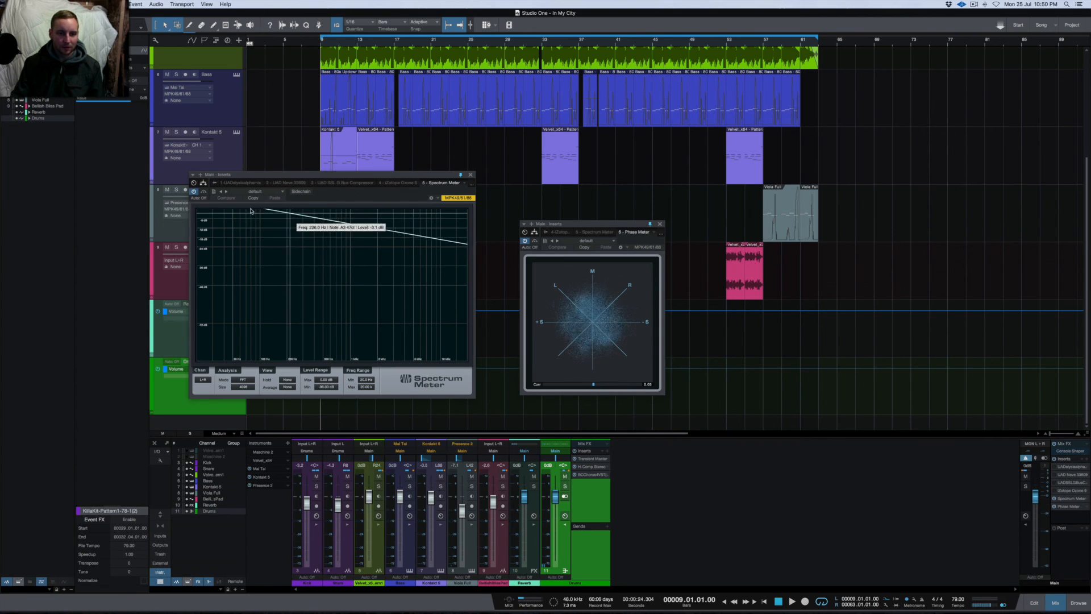
pyautogui.moveTo(381, 178); pyautogui.dragTo(416, 174)
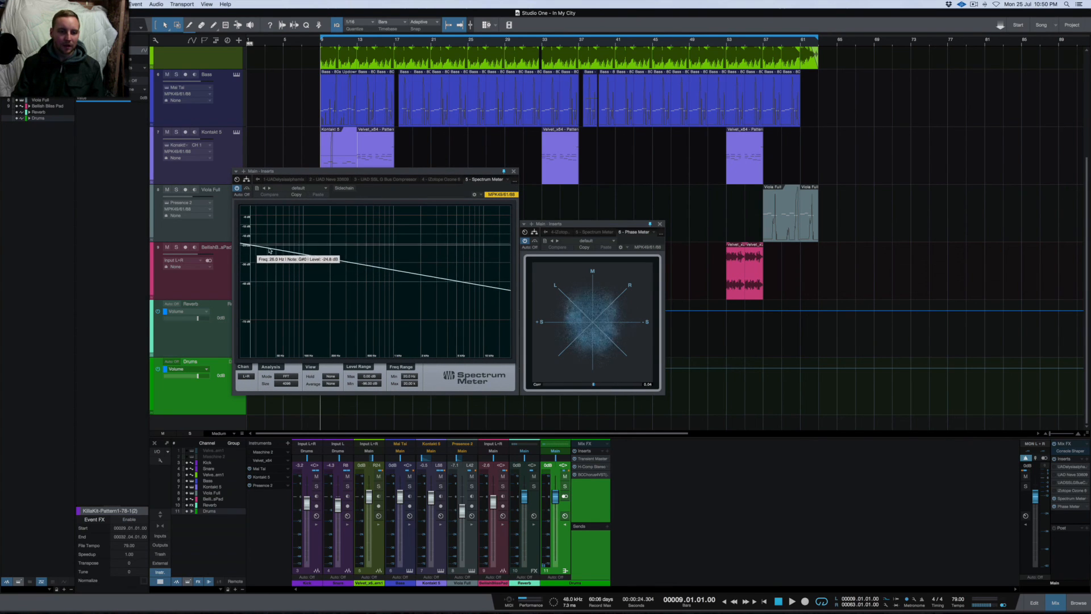
pyautogui.press('space')
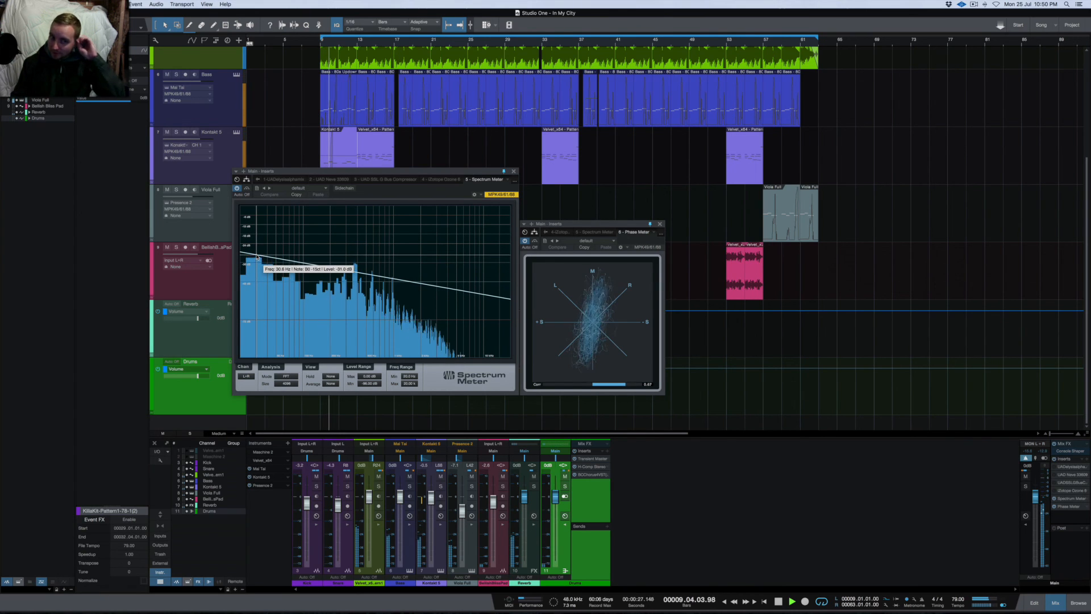
pyautogui.press('space')
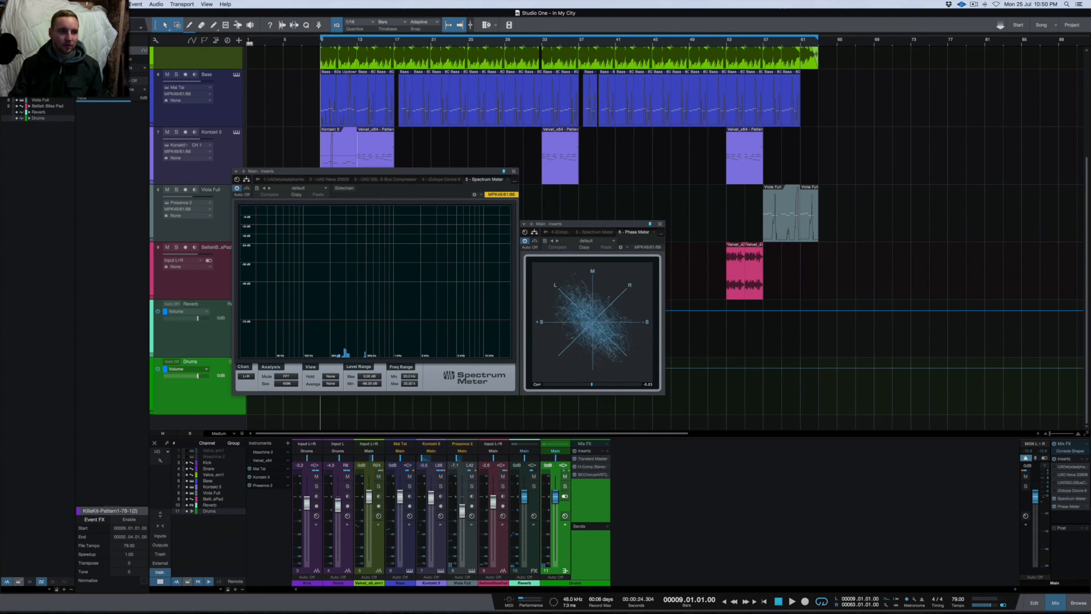
# Hide the inspector while keeping the track list open, and move the Spectrum Meter to the other side of the Phase Meter.
pyautogui.press('F4')
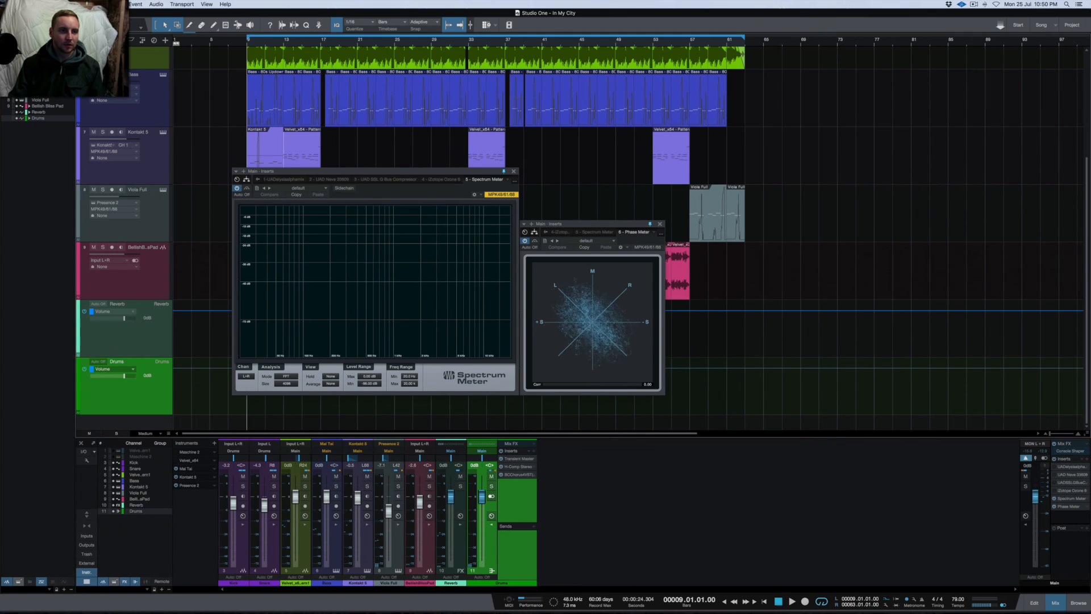
pyautogui.press('F4')
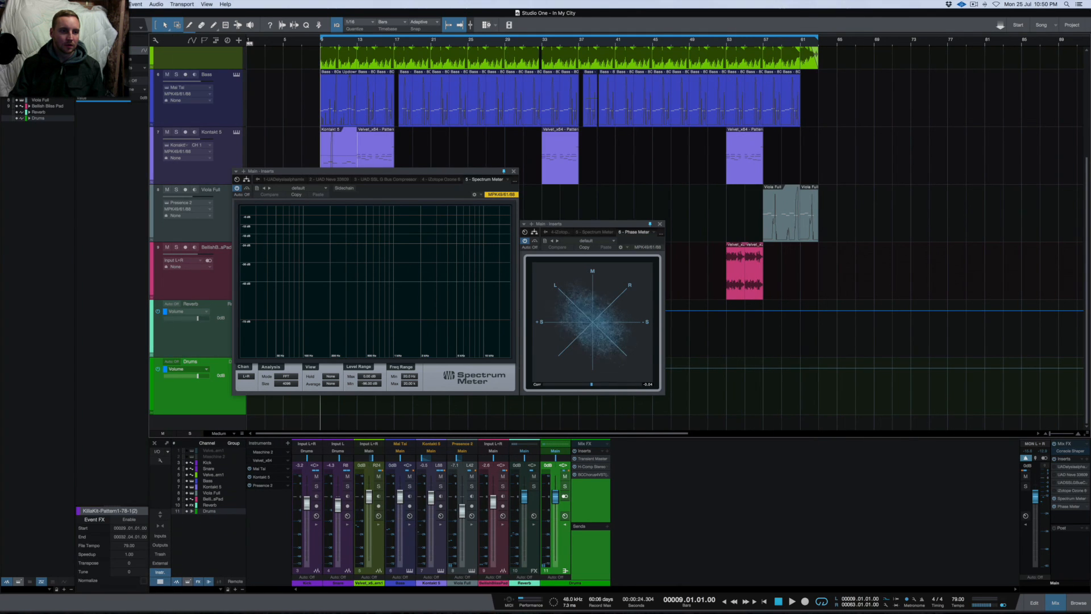
pyautogui.press('F4')
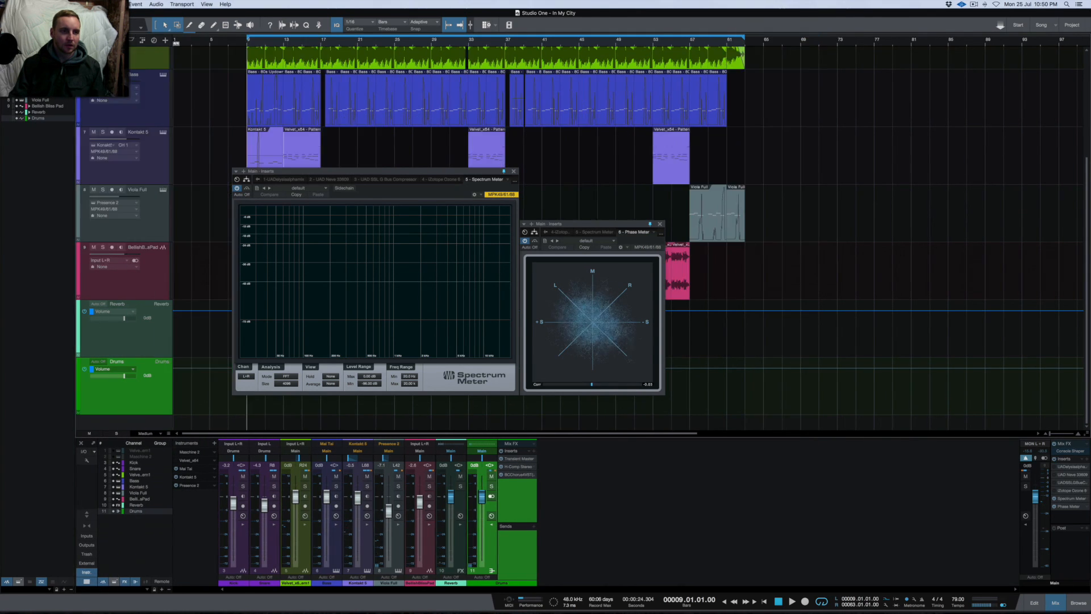
pyautogui.click(83, 41)
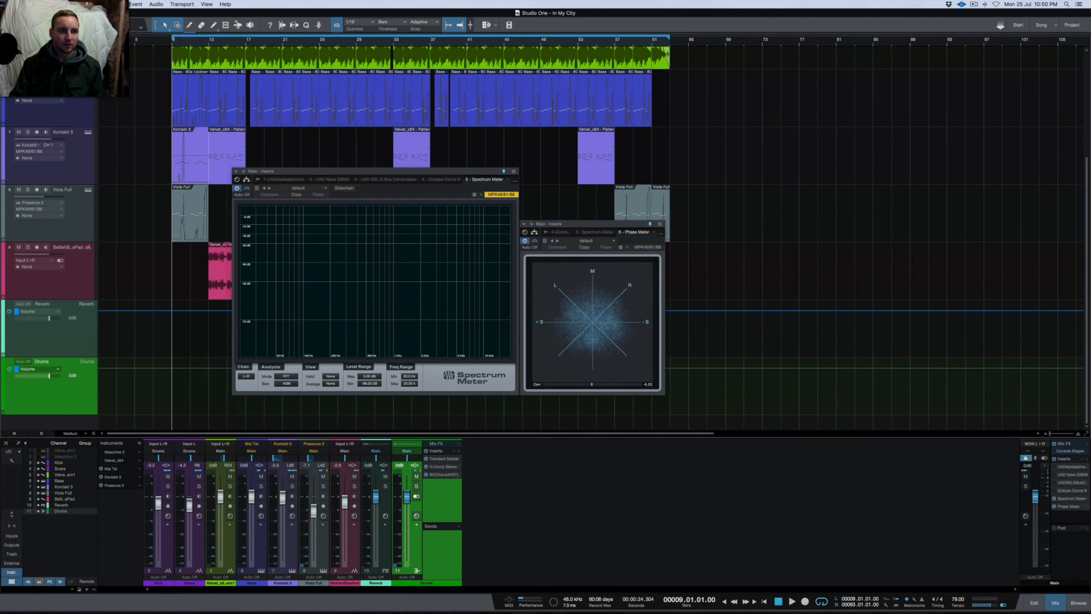
pyautogui.click(8, 40)
pyautogui.moveTo(473, 171); pyautogui.dragTo(907, 176)
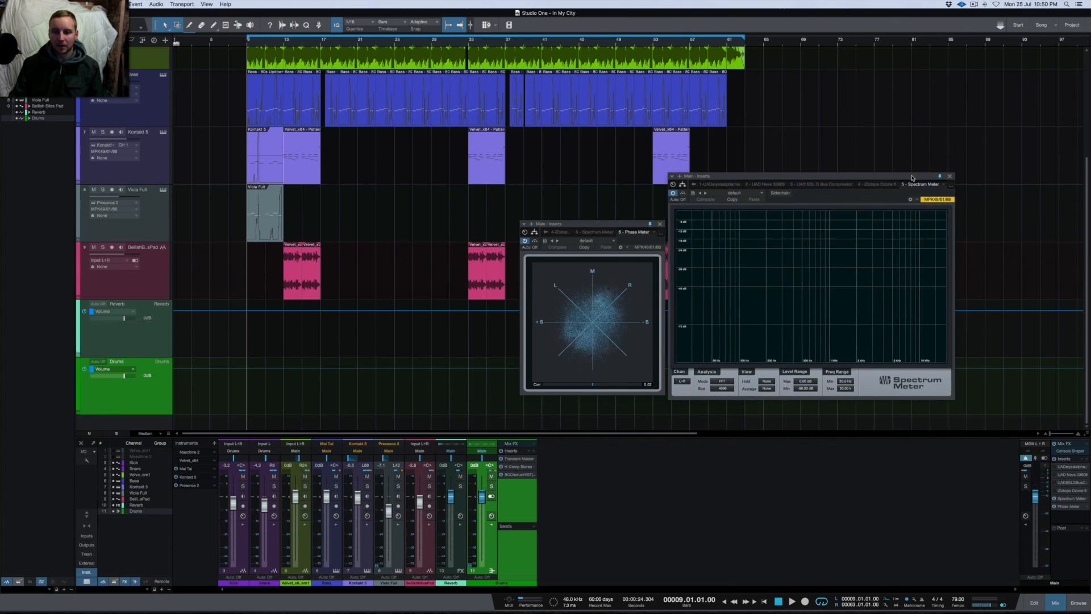
# Bring all instrument tracks into view at medium height, mute the Bass track, and play the song, soloing the Snare to study its spectrum.
pyautogui.scroll(3, 339, 145)
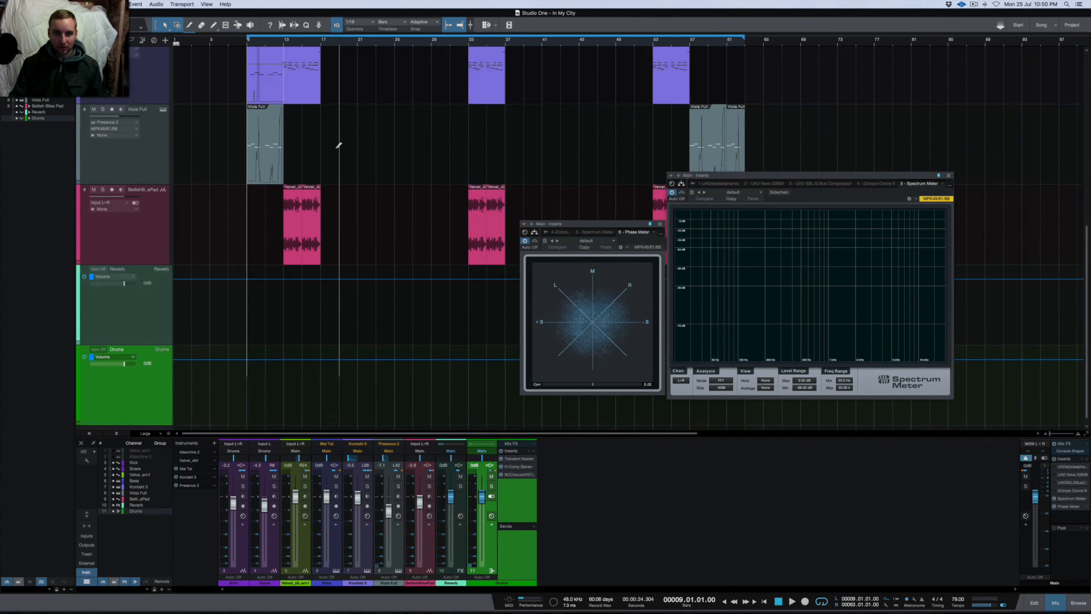
pyautogui.scroll(-8, 339, 145)
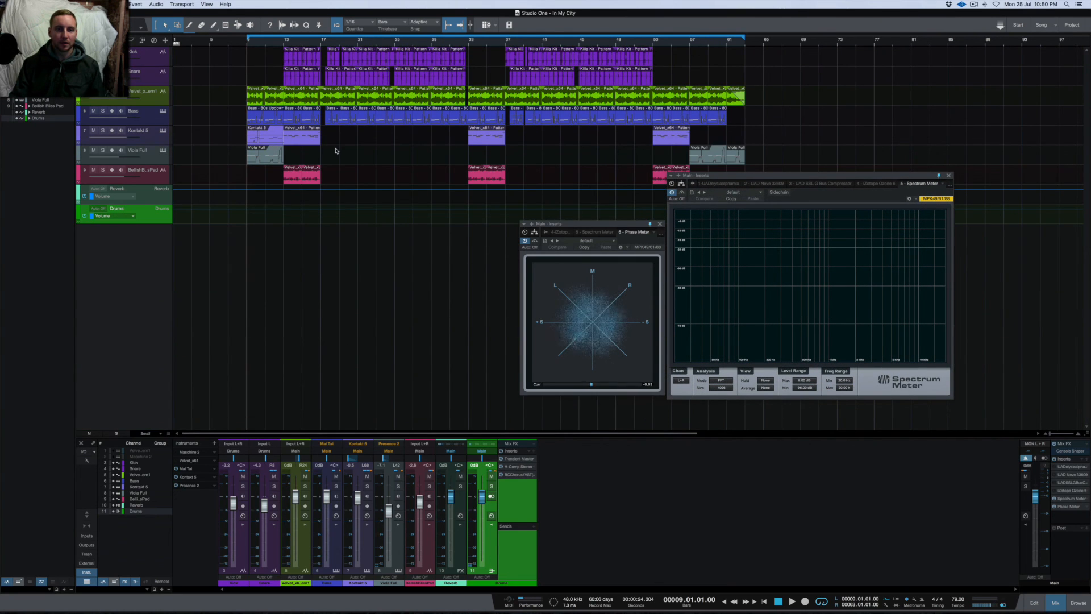
pyautogui.scroll(4, 339, 144)
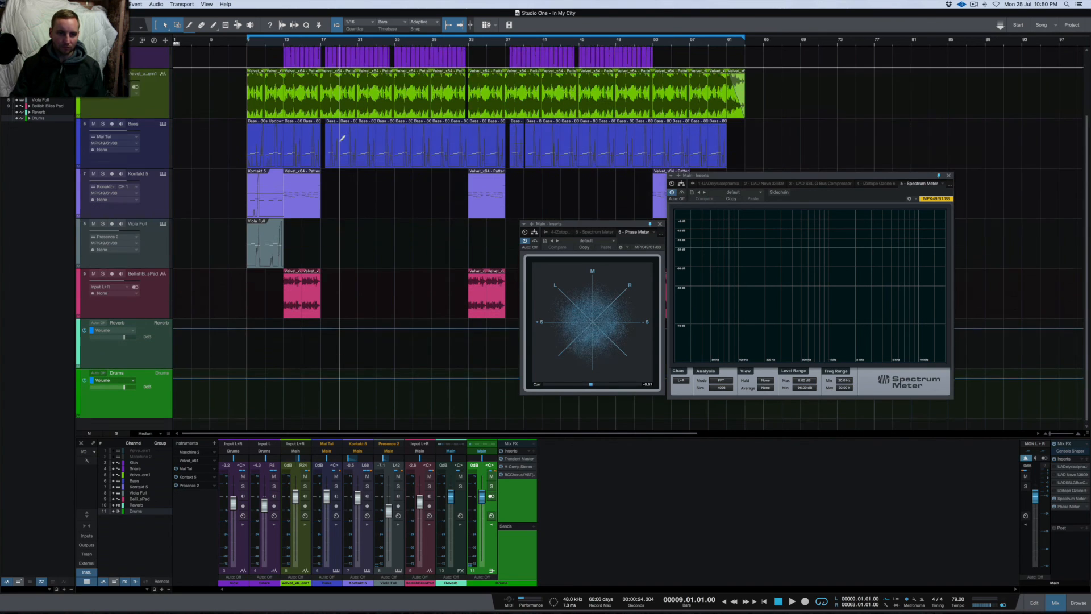
pyautogui.scroll(4, 333, 142)
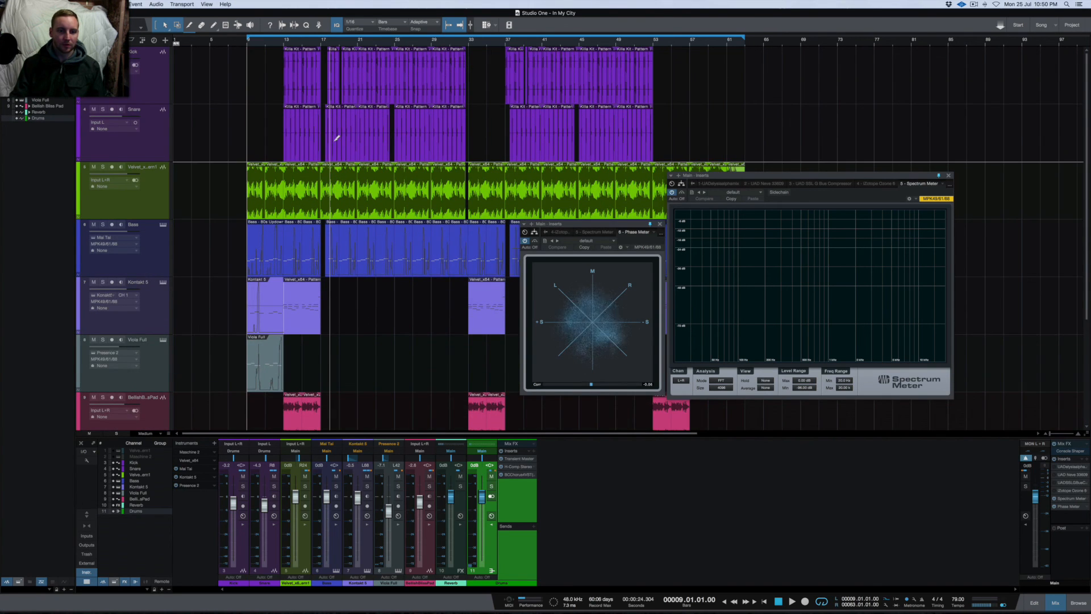
pyautogui.scroll(-1, 336, 140)
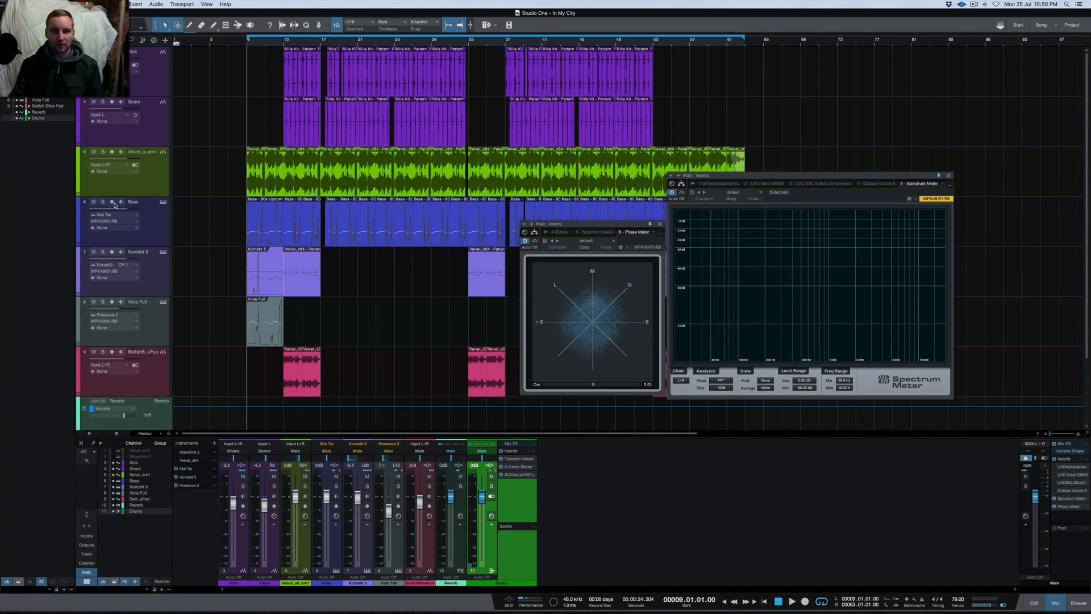
pyautogui.click(95, 203)
pyautogui.press('space')
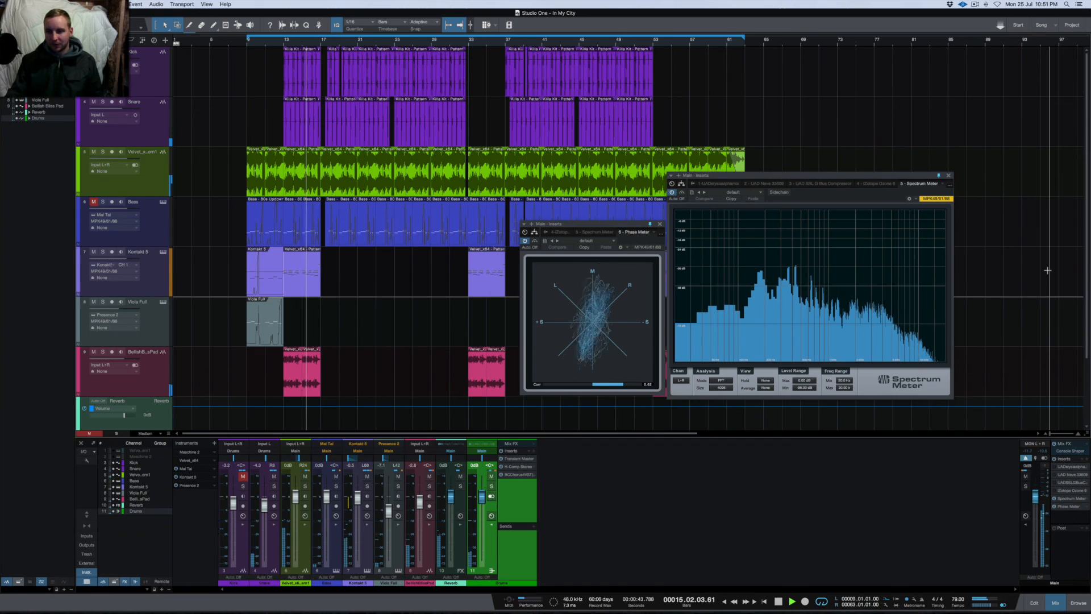
pyautogui.click(103, 101)
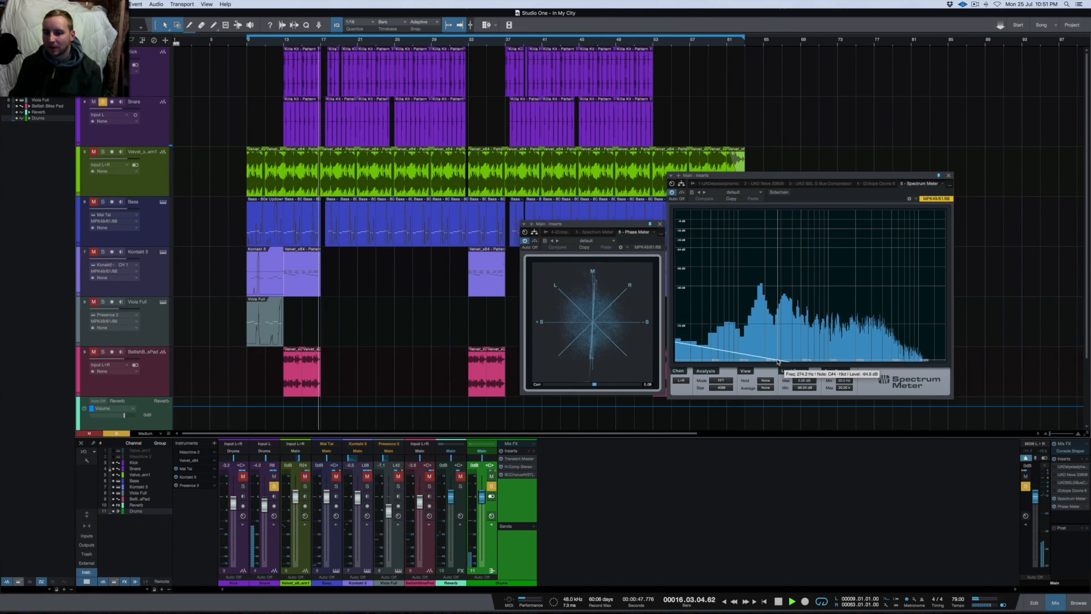
# Check the Snare's peaks on the Spectrum Meter, stop playback, and open the Pro EQ insert on the Snare channel.
pyautogui.moveTo(773, 280)
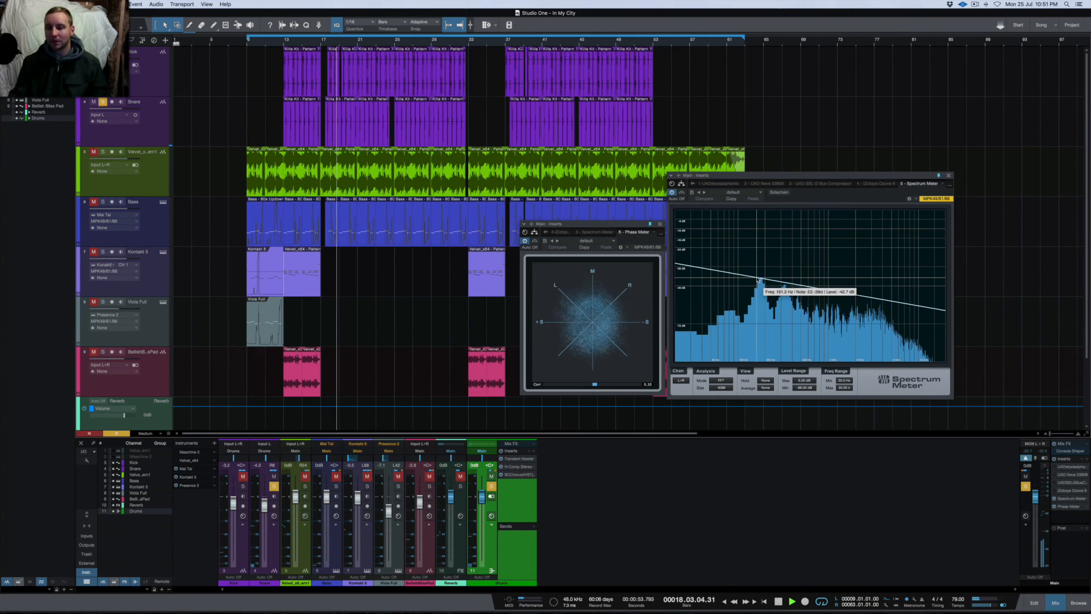
pyautogui.press('space')
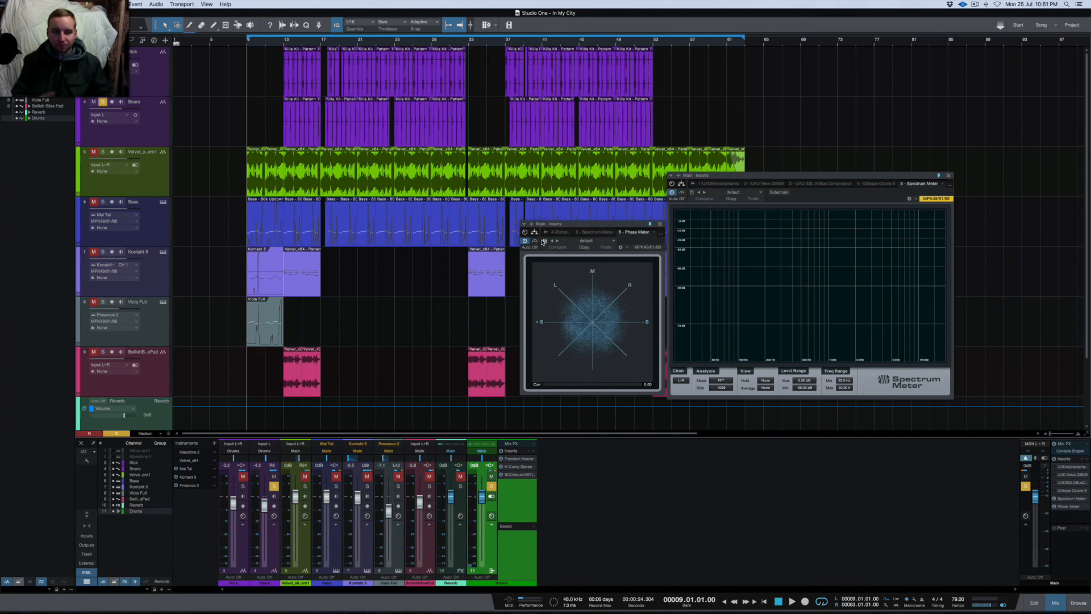
pyautogui.click(158, 115)
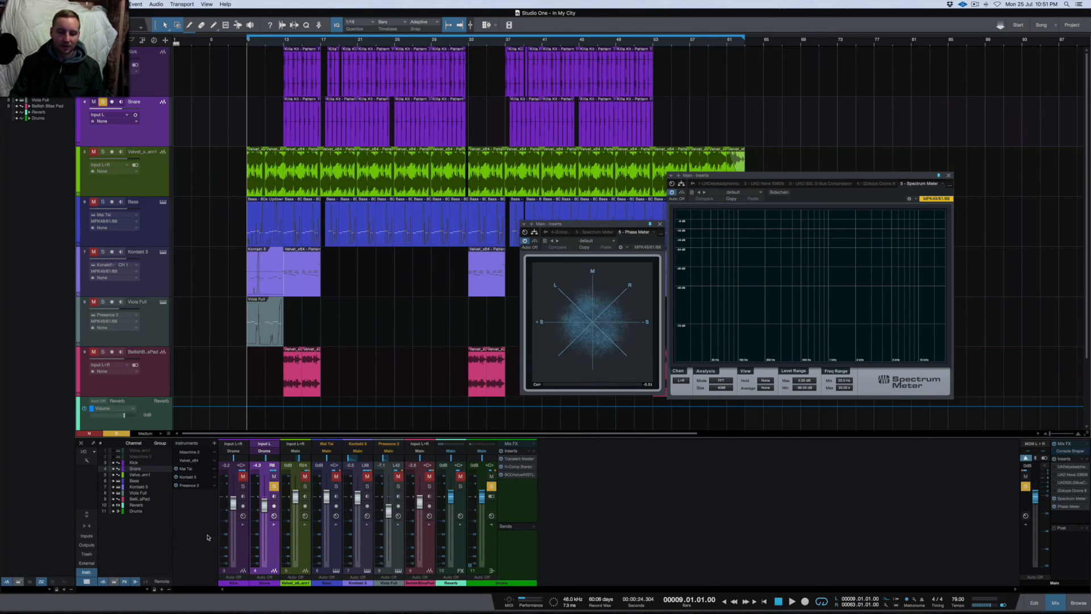
pyautogui.click(275, 527)
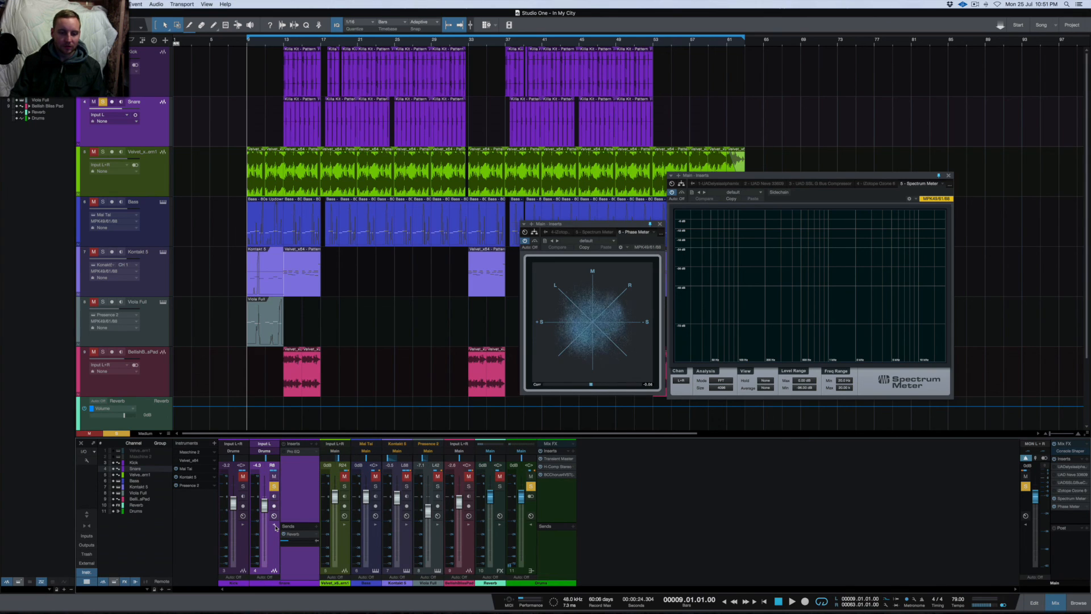
pyautogui.click(296, 453)
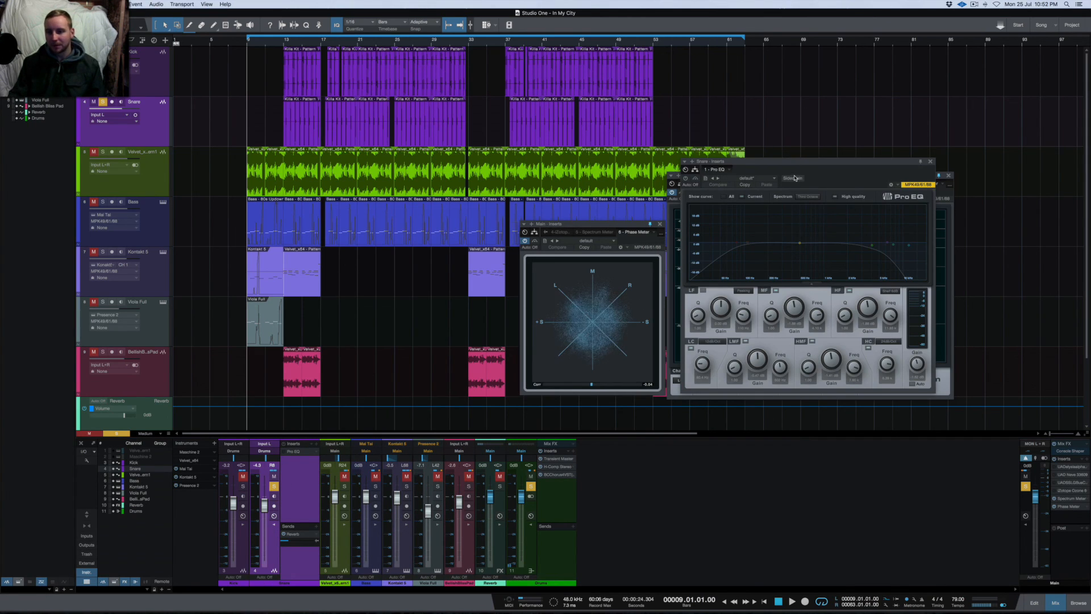
# Activate the Snare's Pro EQ with its high-cut, MF, HF and HMF bands off, and place its window beside the Phase Meter.
pyautogui.moveTo(800, 163); pyautogui.dragTo(828, 169)
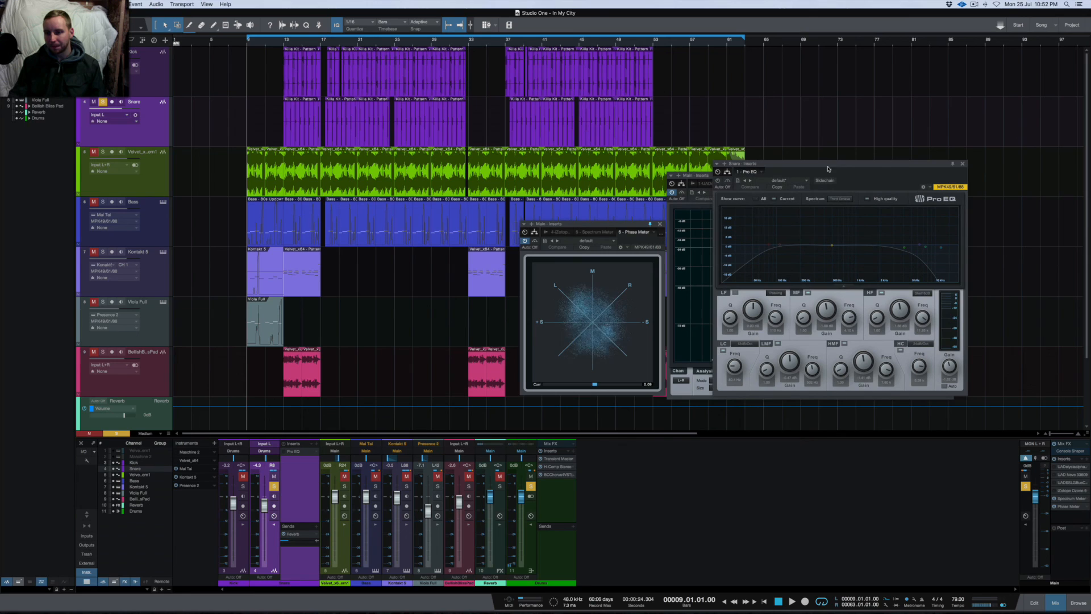
pyautogui.click(718, 181)
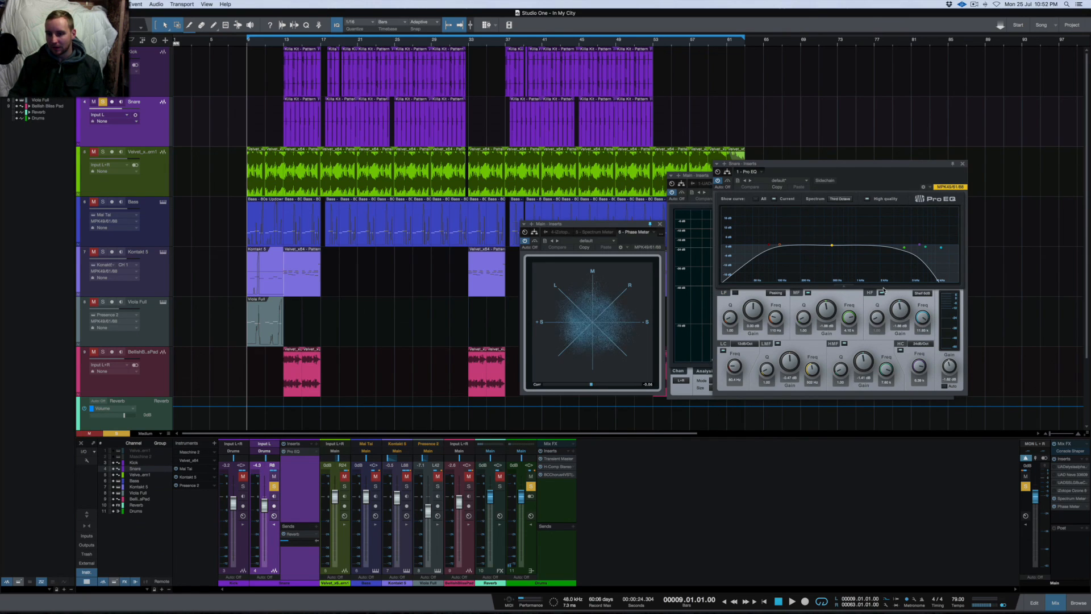
pyautogui.click(900, 350)
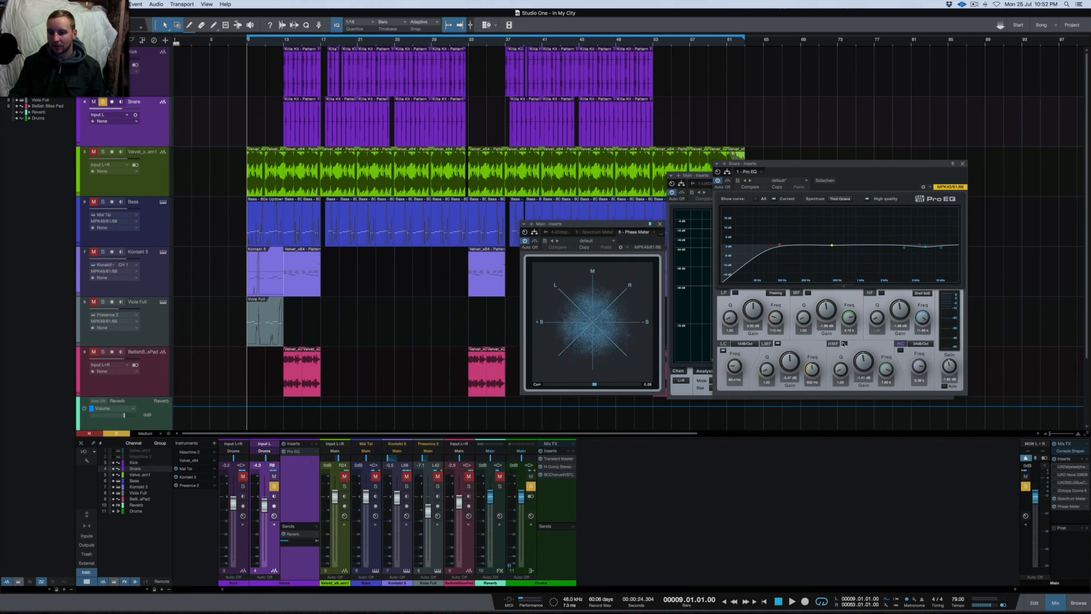
pyautogui.moveTo(866, 175); pyautogui.dragTo(412, 179)
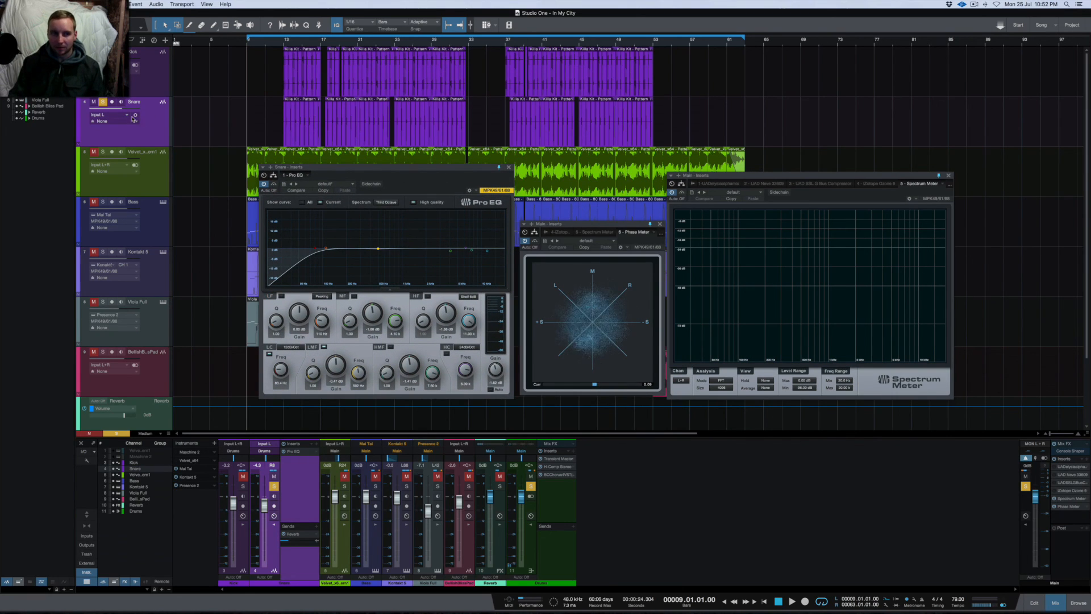
# Play the soloed Snare from bar 13 while sweeping the Pro EQ's low-cut frequency upward, and bring it back down to about 170 Hz.
pyautogui.click(283, 44)
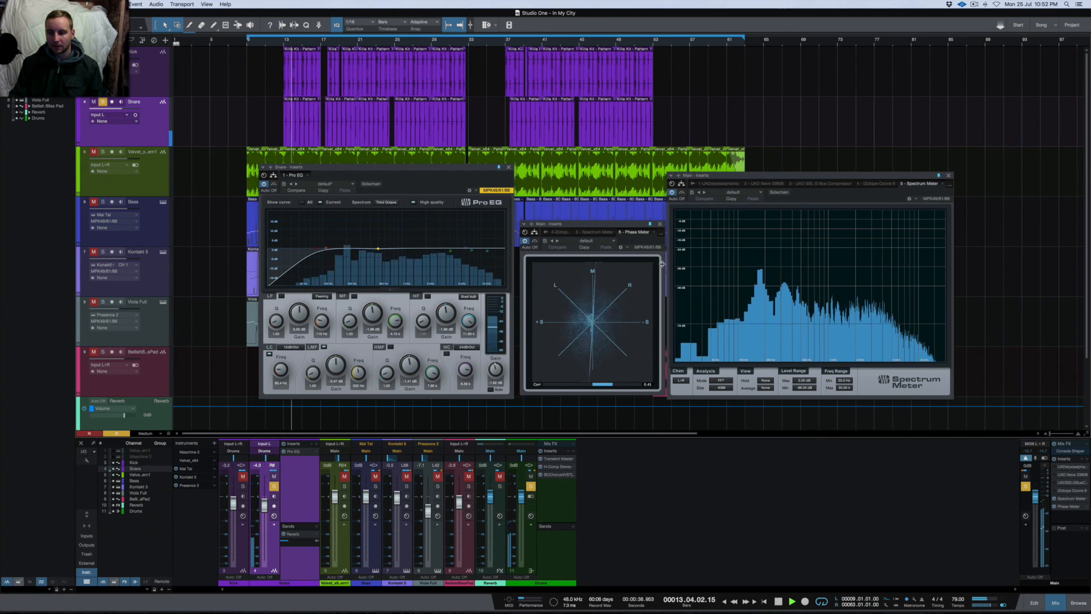
pyautogui.moveTo(280, 370); pyautogui.dragTo(280, 350)
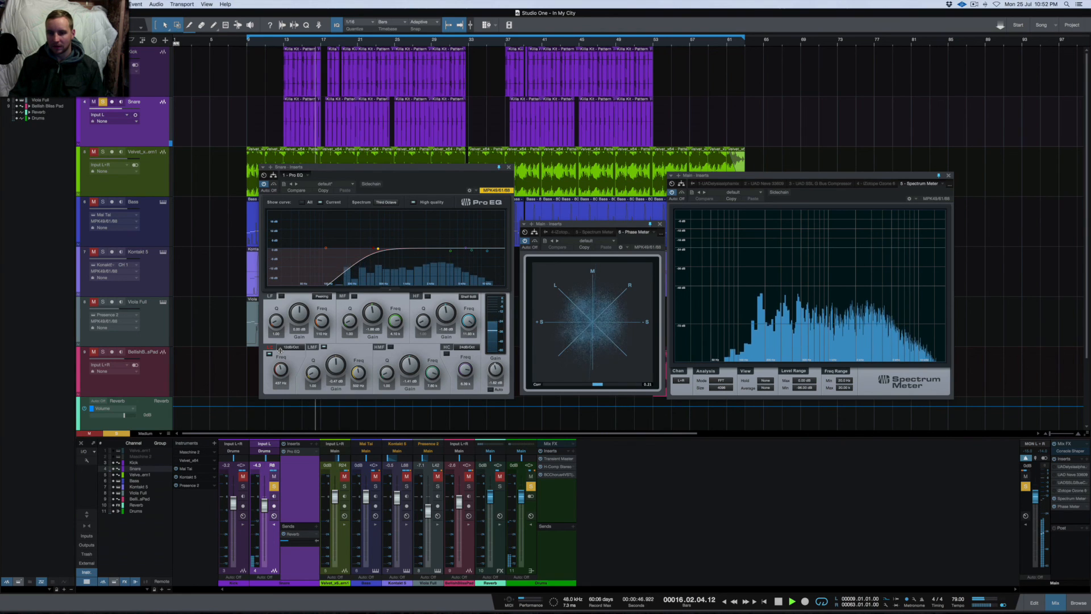
pyautogui.moveTo(280, 350); pyautogui.dragTo(279, 359)
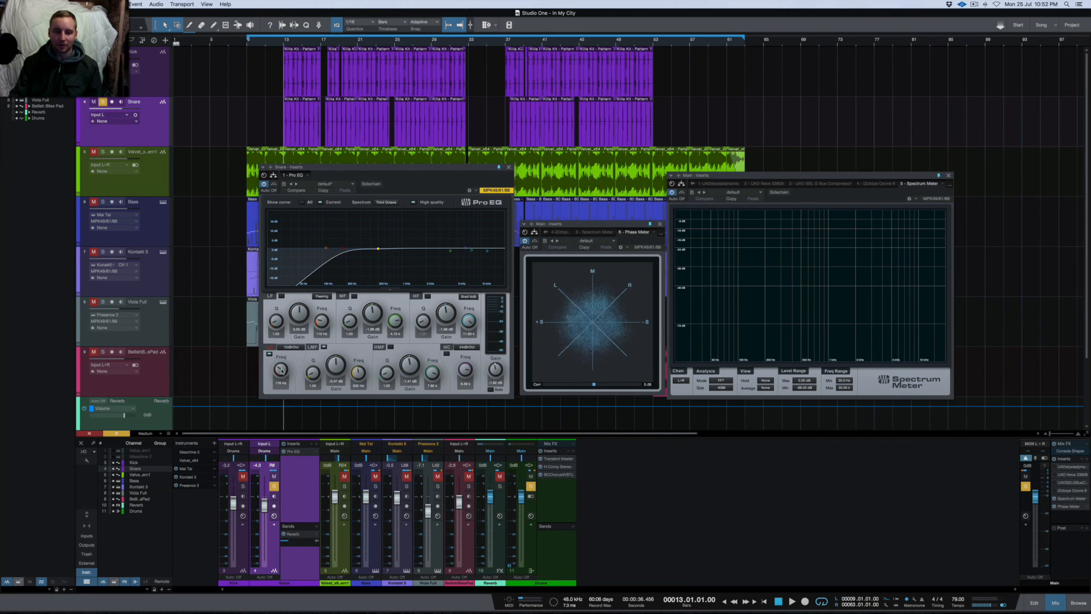
pyautogui.moveTo(281, 370); pyautogui.dragTo(279, 369)
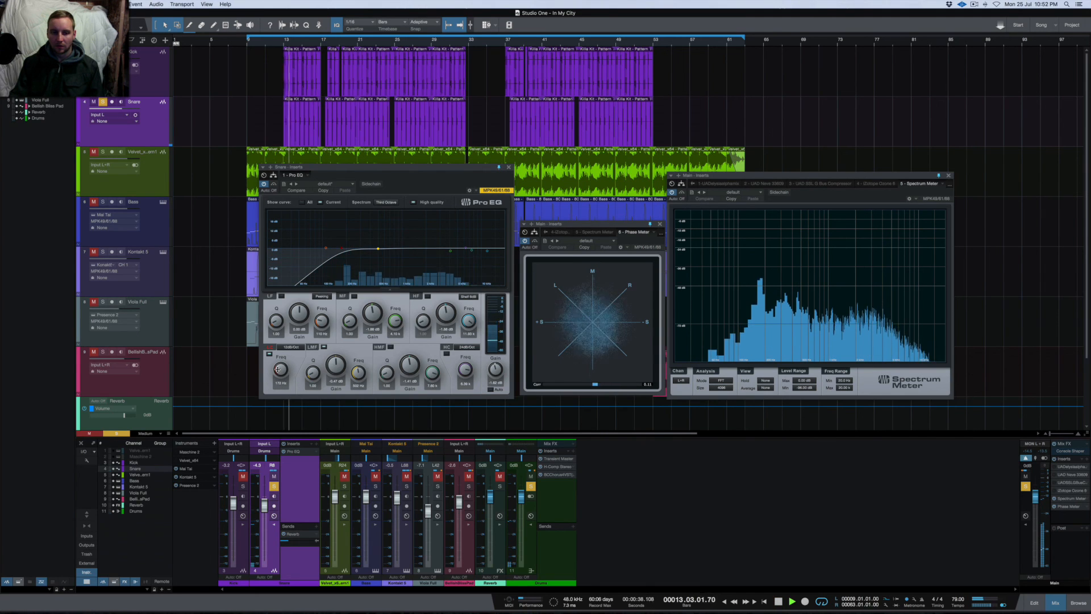
pyautogui.moveTo(278, 369); pyautogui.dragTo(277, 369)
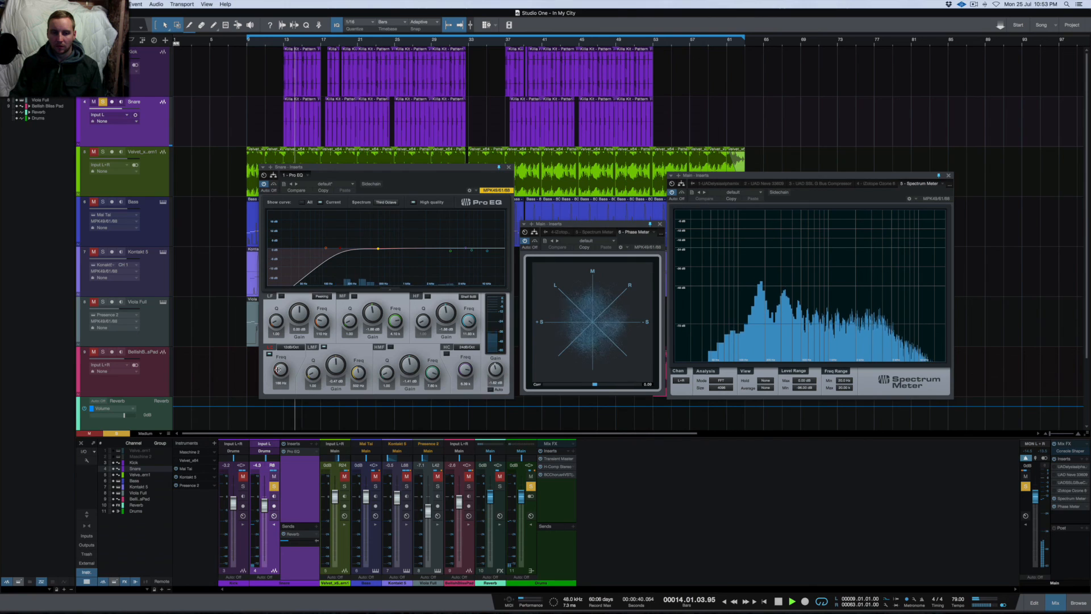
pyautogui.moveTo(278, 370); pyautogui.dragTo(278, 369)
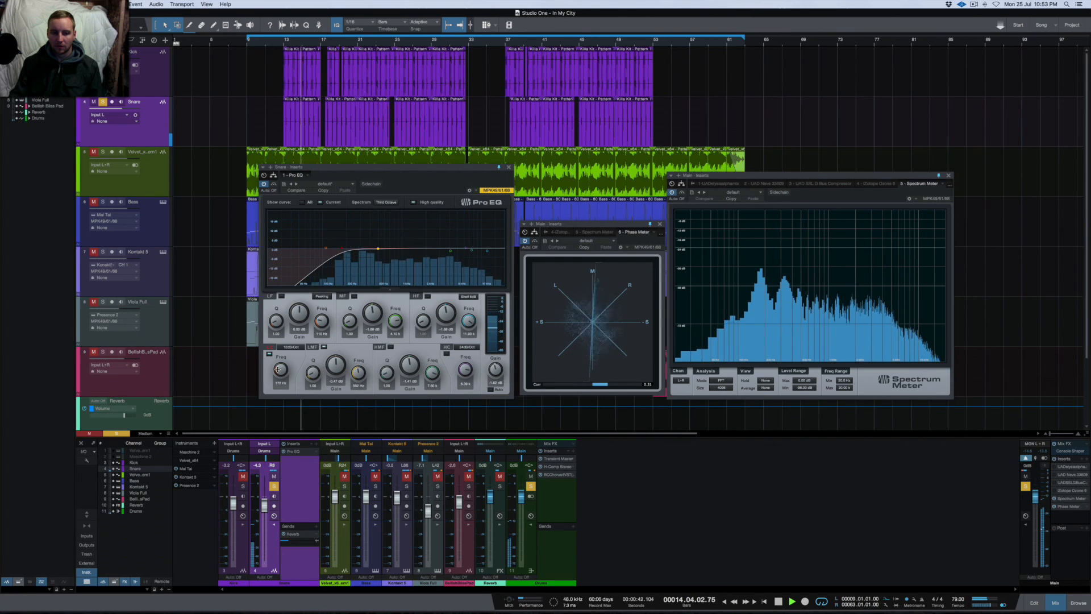
# Unsolo the Snare track and audition it within the full mix from bar 13.
pyautogui.press('space')
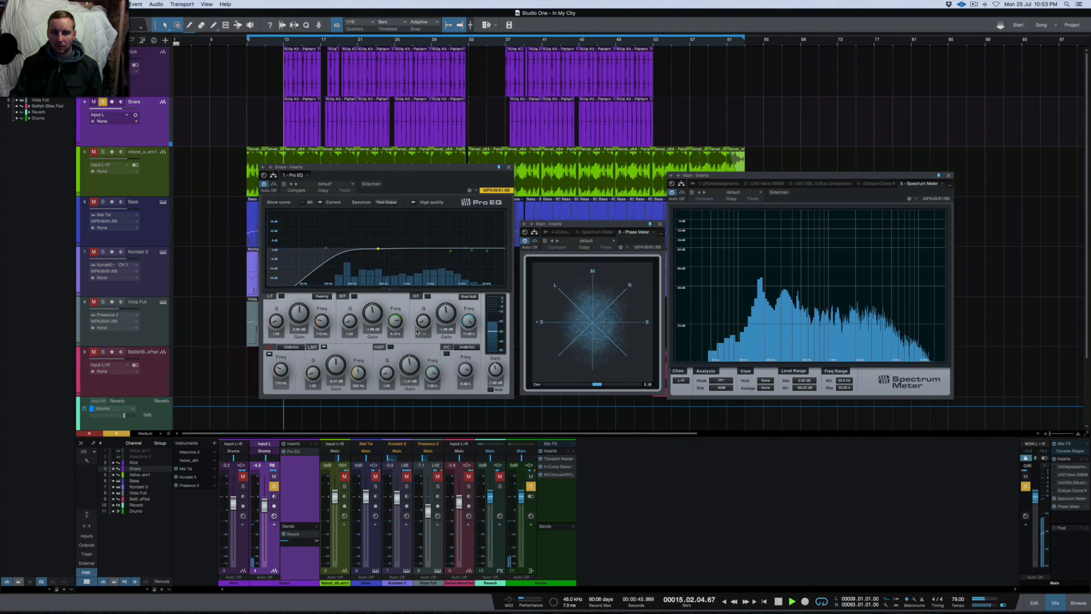
pyautogui.click(278, 383)
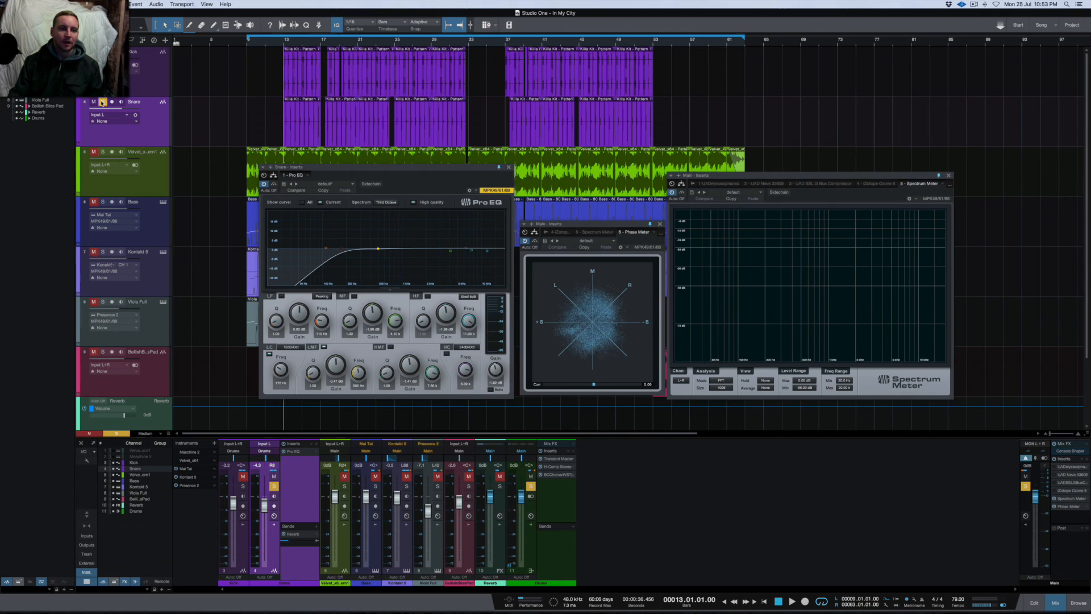
pyautogui.click(102, 102)
pyautogui.press('space')
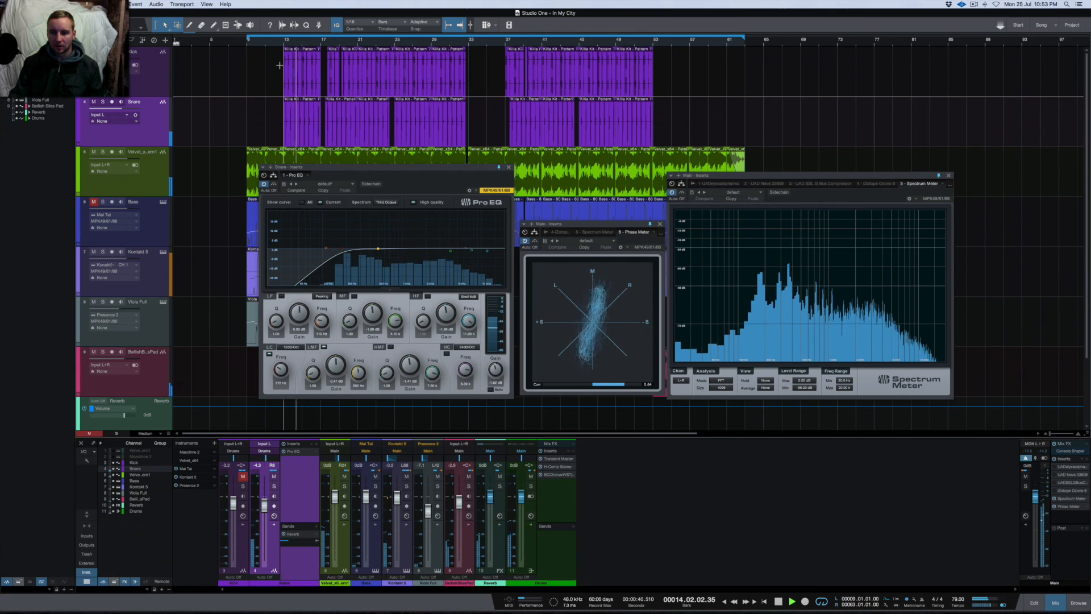
pyautogui.press('space')
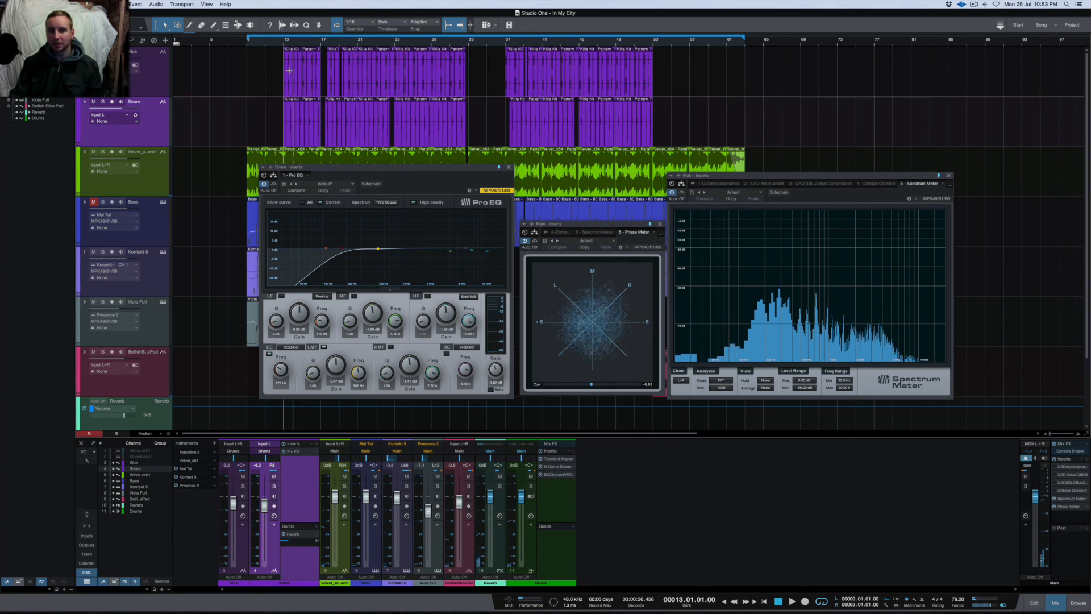
pyautogui.press('space')
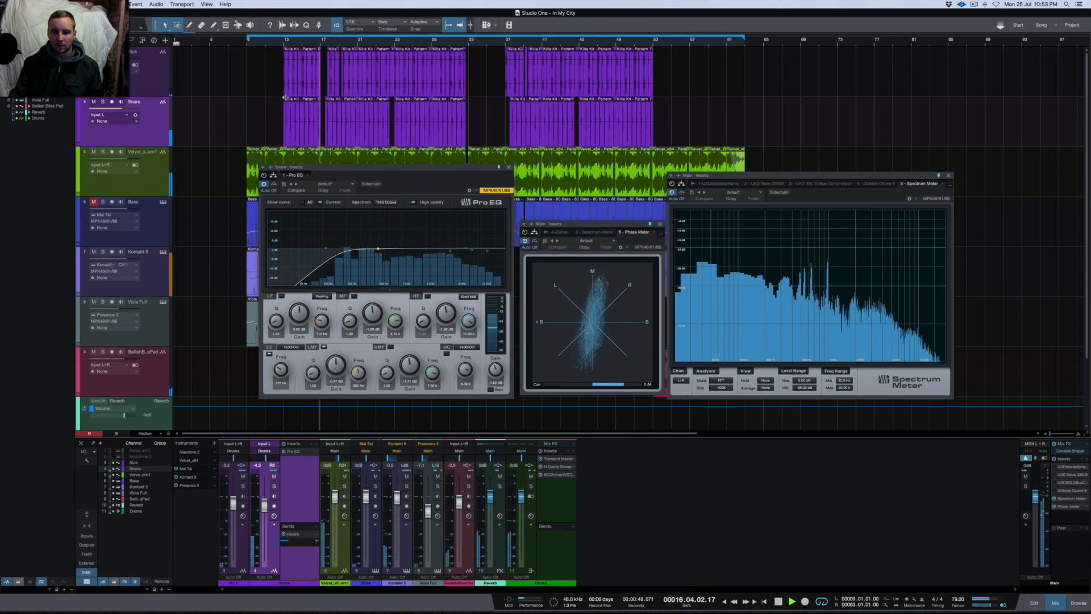
pyautogui.press('space')
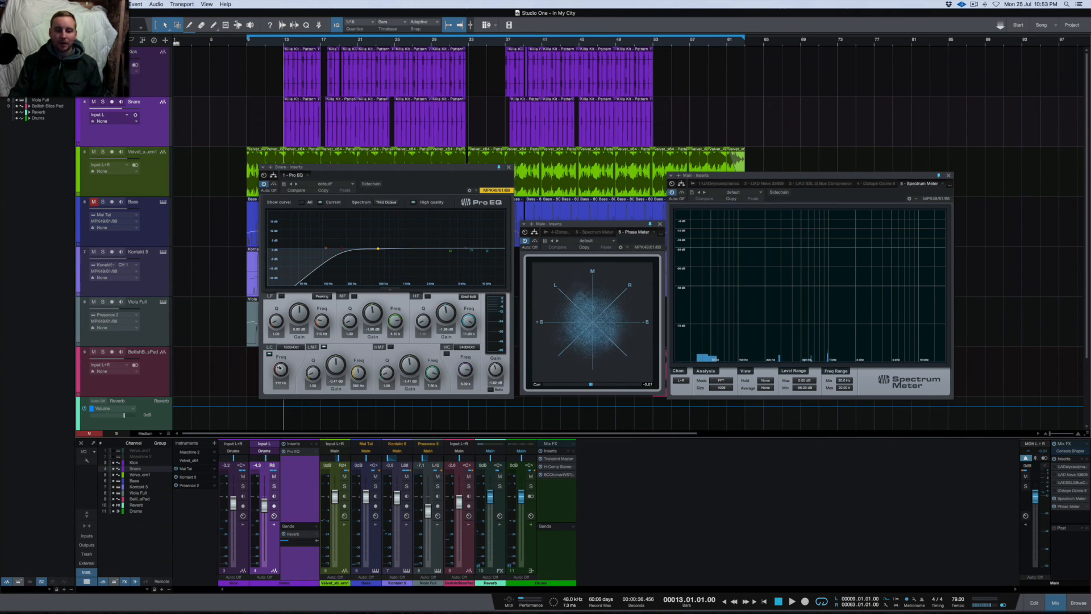
# Raise the low-cut frequency in the Snare track's Pro EQ while auditioning the mix, and close the EQ window.
pyautogui.scroll(2, 278, 368)
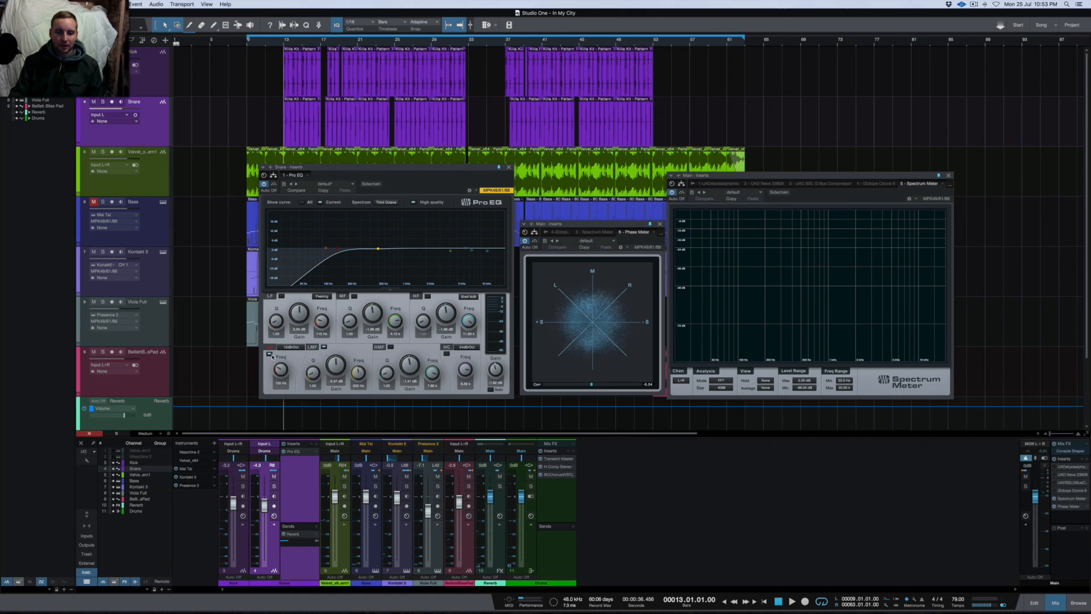
pyautogui.press('space')
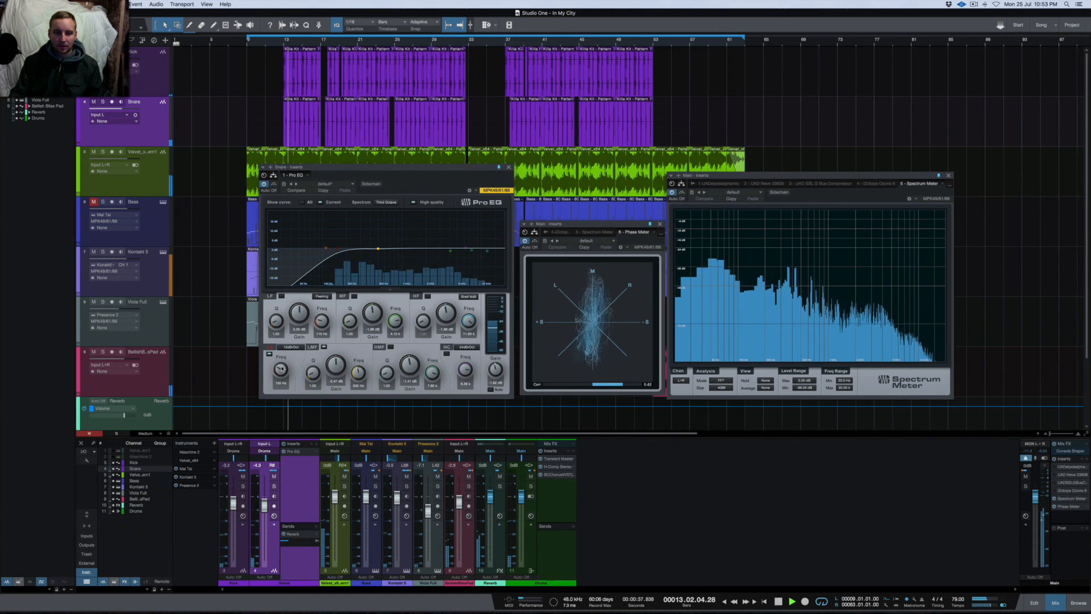
pyautogui.scroll(2, 281, 368)
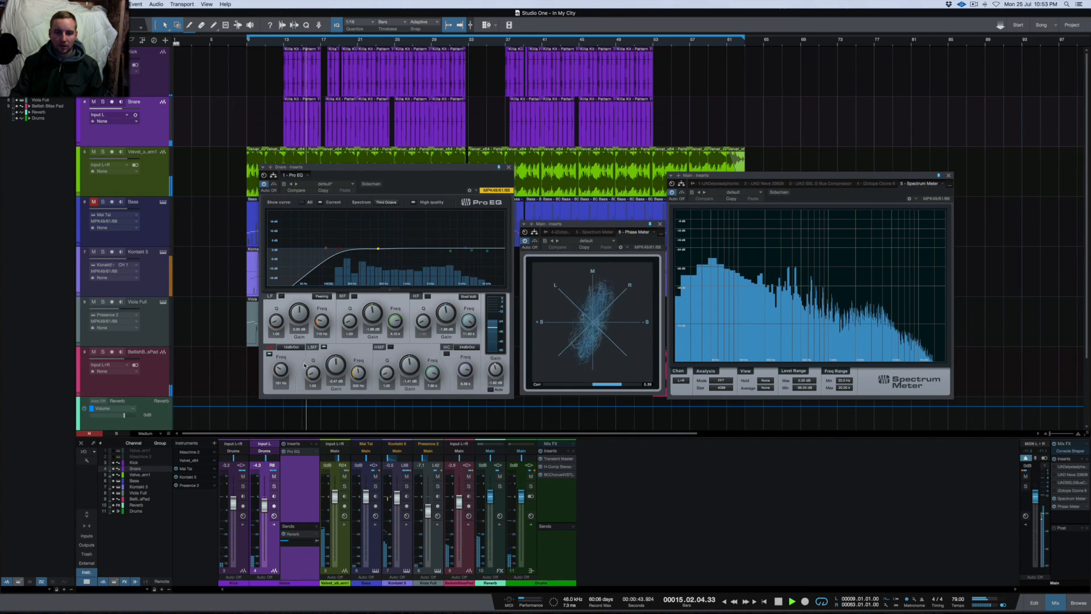
pyautogui.scroll(-2, 280, 369)
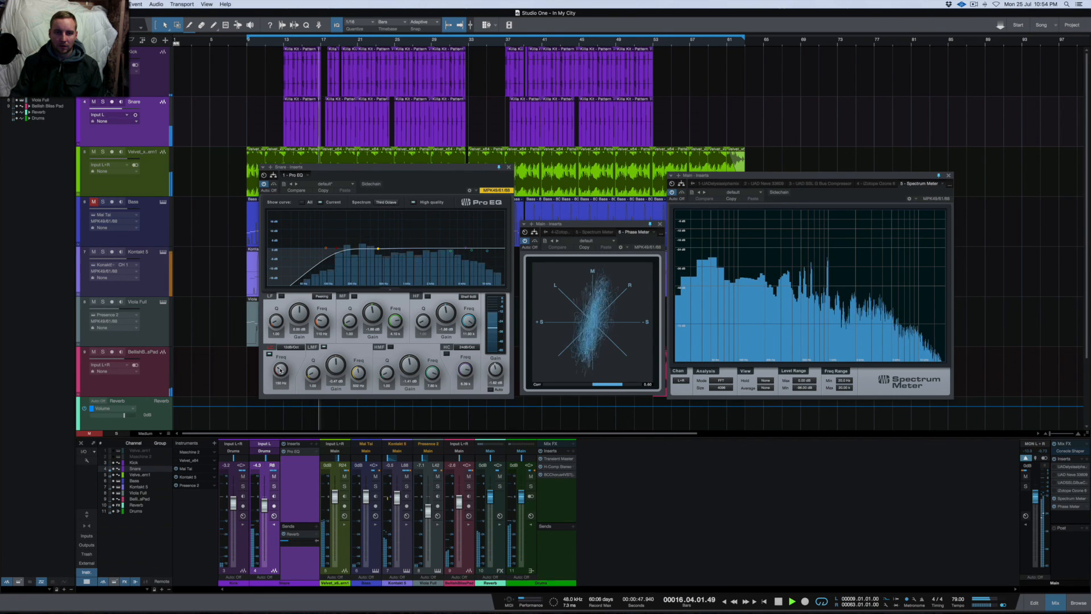
pyautogui.press('space')
pyautogui.press('space')
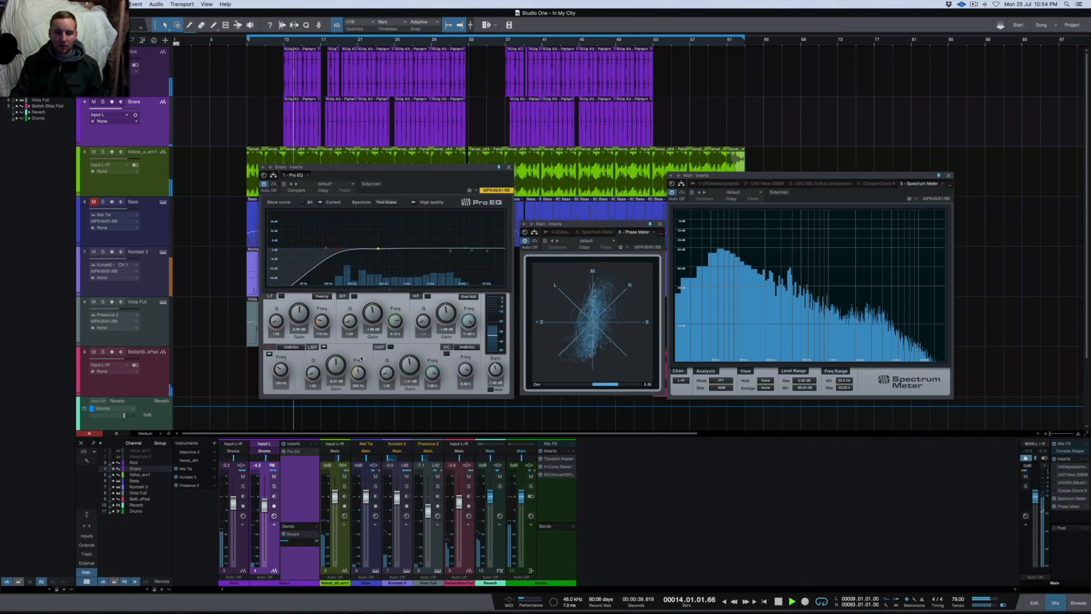
pyautogui.press('space')
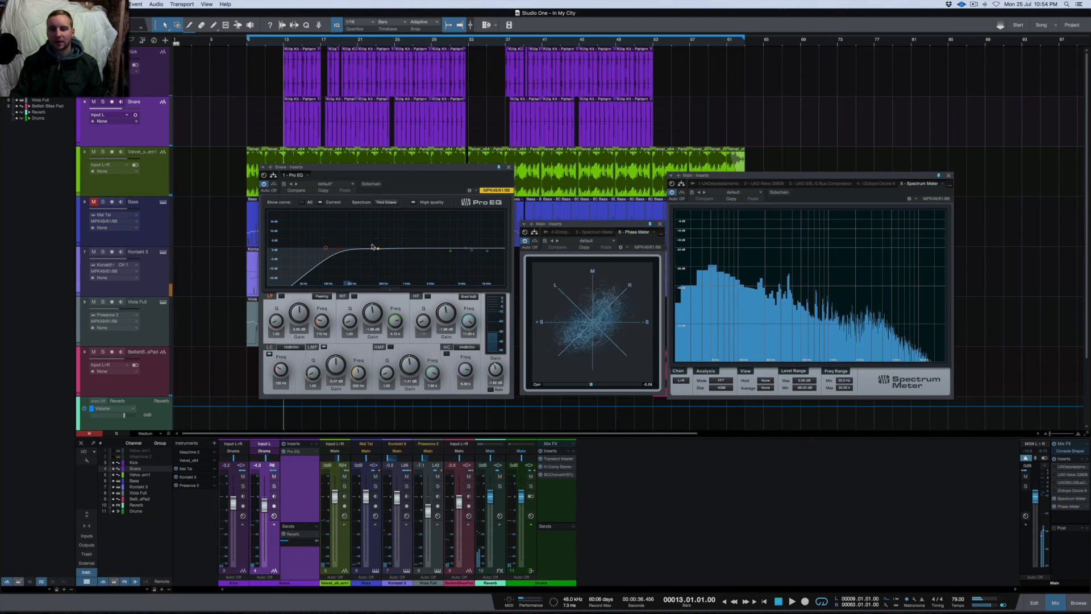
pyautogui.click(508, 168)
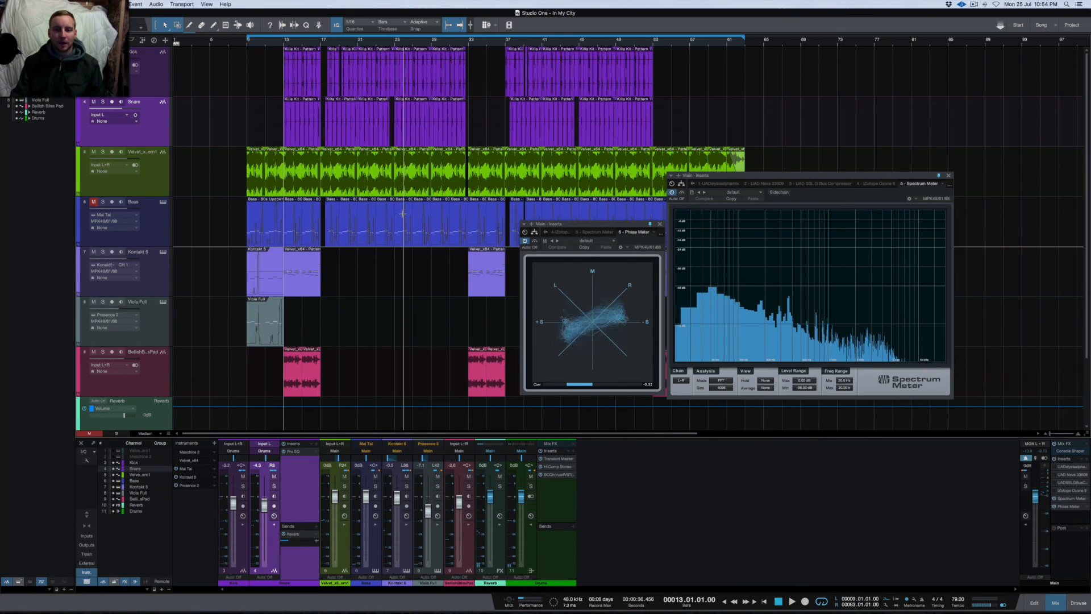
# Solo the Drums bus, bypass its H-Comp Stereo insert and audition the drums from bar 13.
pyautogui.moveTo(852, 301)
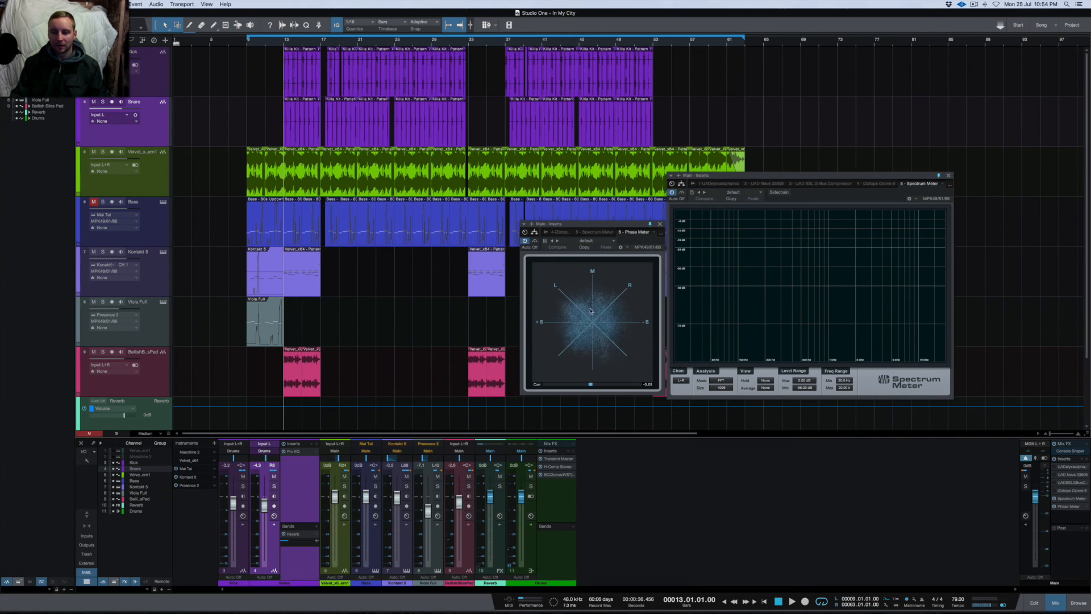
pyautogui.press('s')
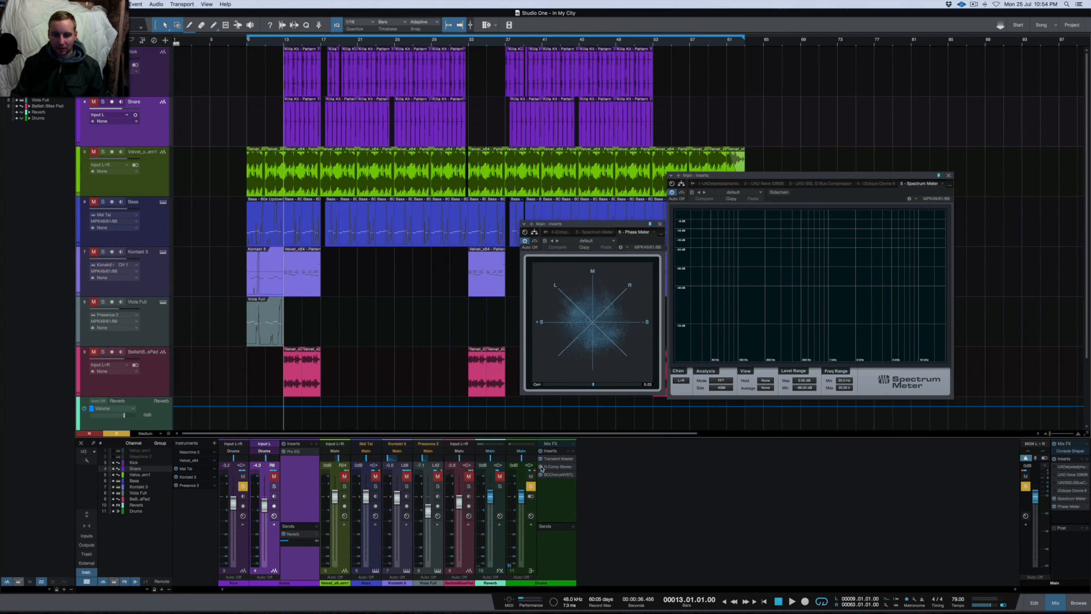
pyautogui.click(541, 467)
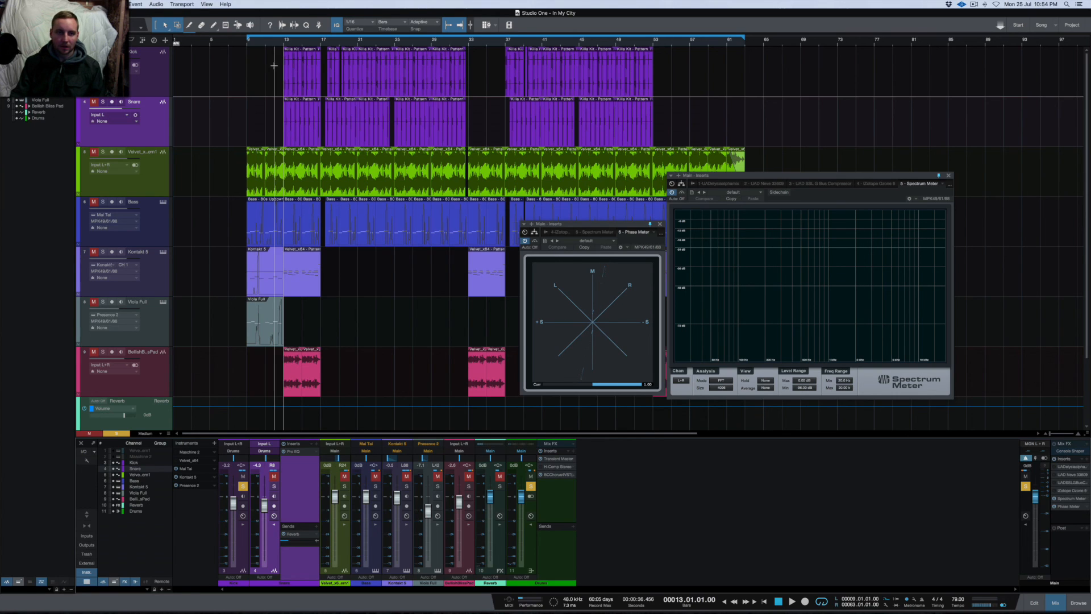
pyautogui.press('space')
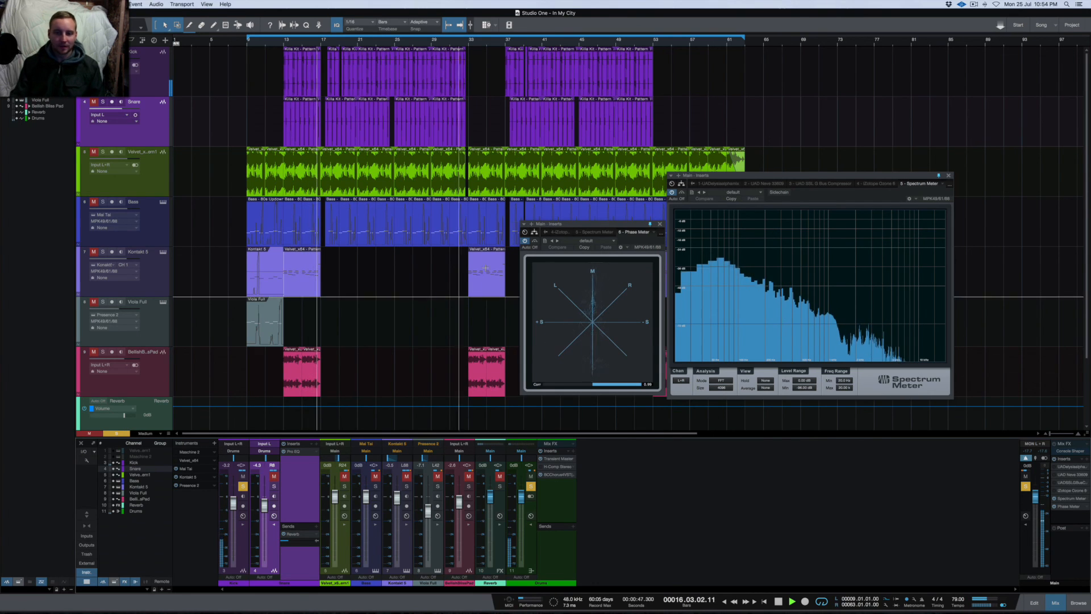
pyautogui.press('space')
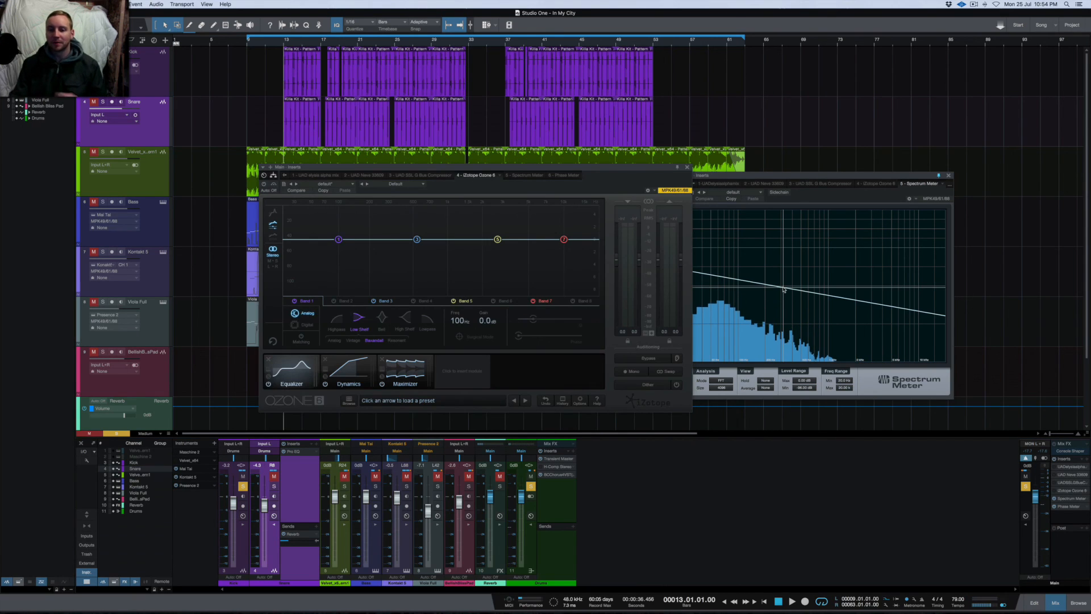
# Insert an Imager module in the Main output's iZotope Ozone and enable the plug-in.
pyautogui.click(464, 370)
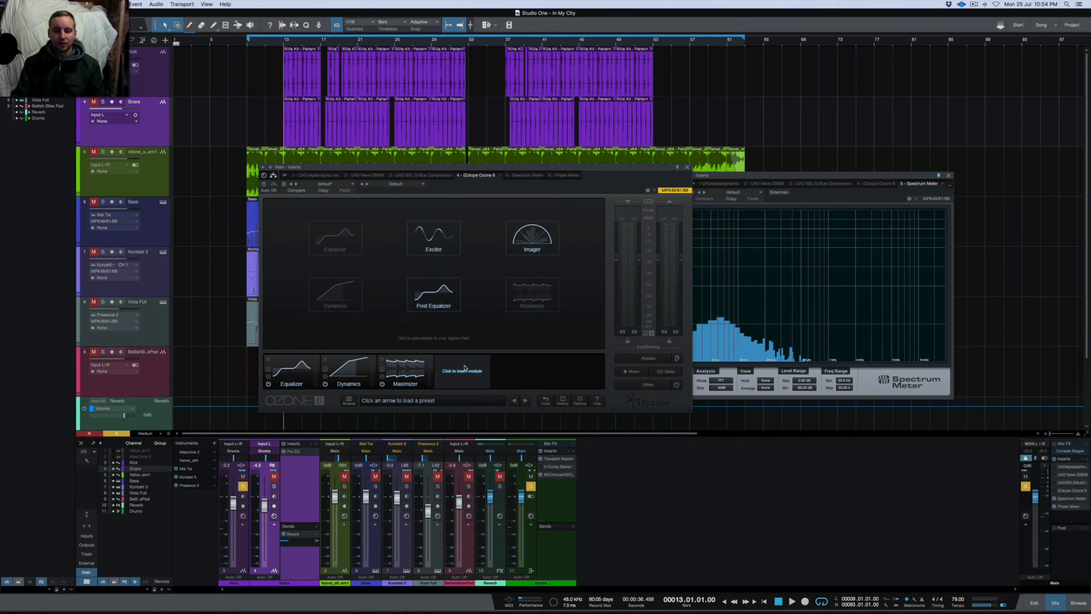
pyautogui.click(530, 240)
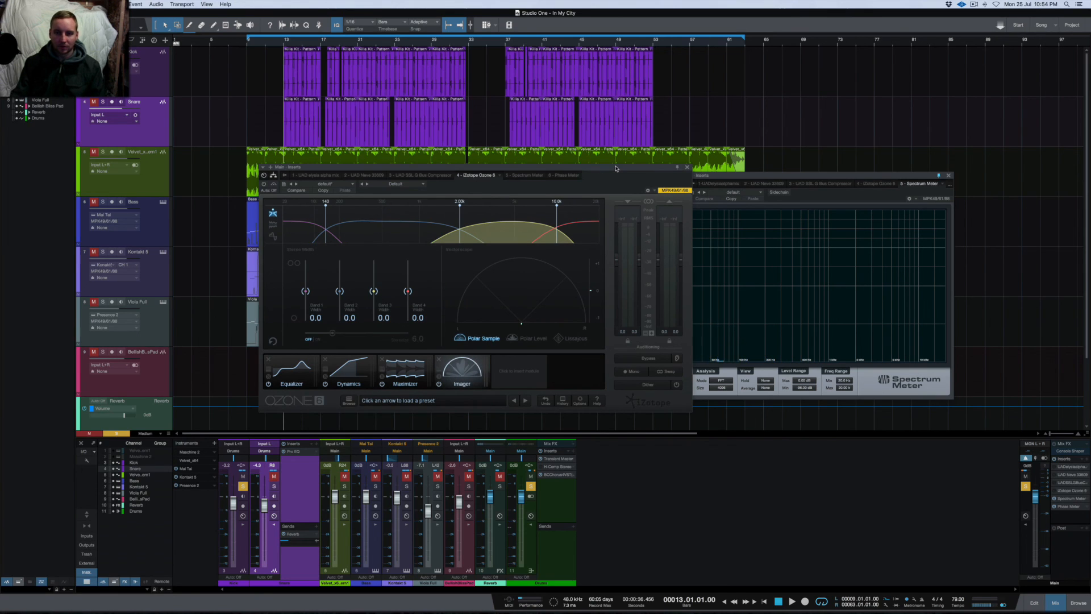
pyautogui.press('space')
pyautogui.click(264, 184)
pyautogui.press('space')
# Bypass Ozone's Equalizer, Dynamics and Maximizer modules, leaving only the Imager active.
pyautogui.click(269, 383)
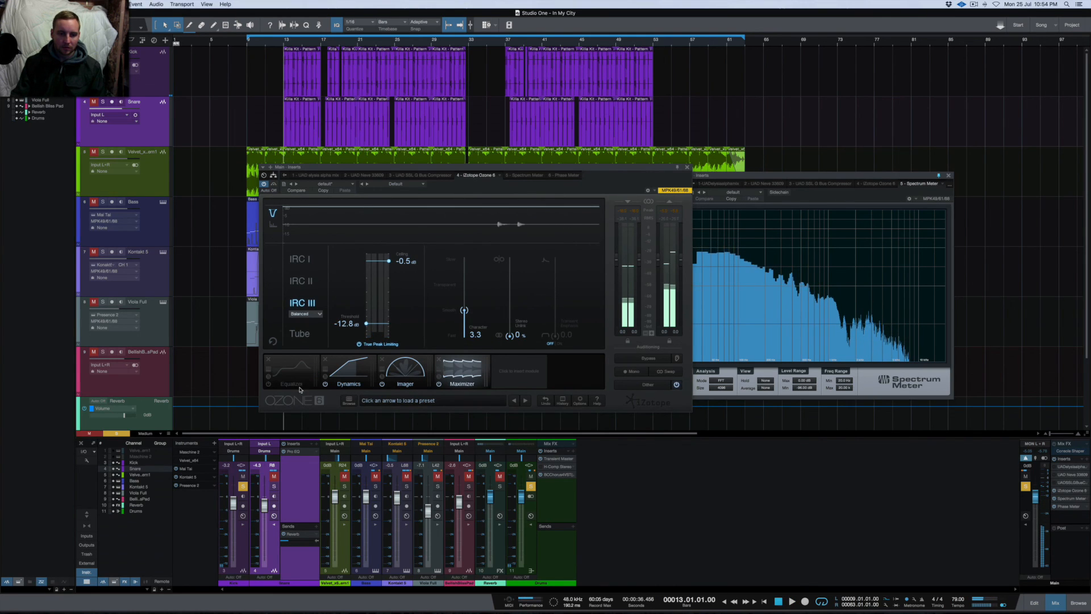
pyautogui.click(326, 385)
pyautogui.click(383, 385)
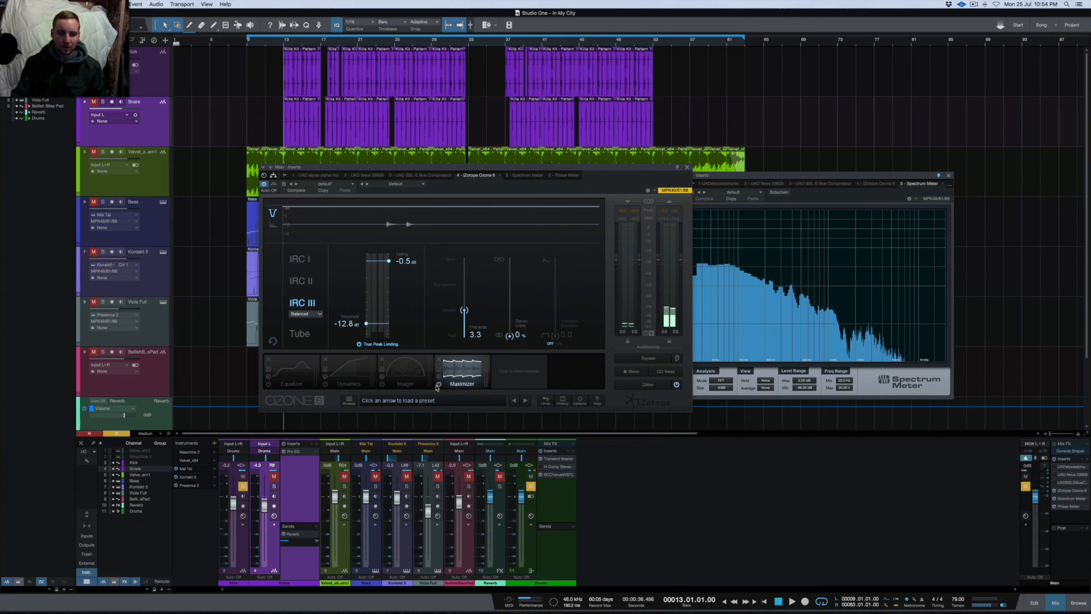
pyautogui.click(439, 385)
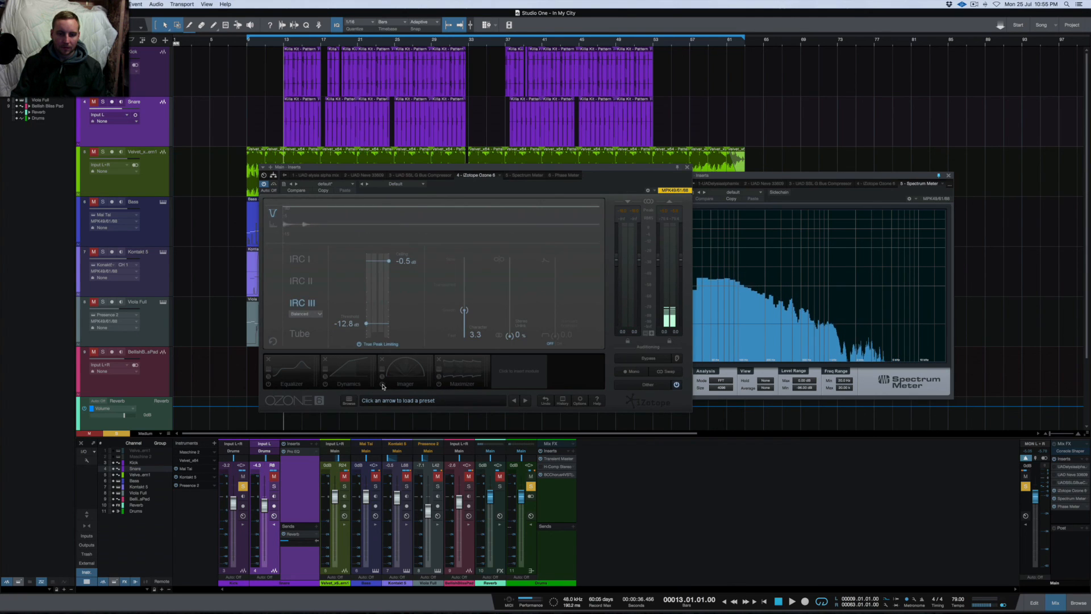
pyautogui.click(382, 385)
# Audition the drums through the Imager with band 1 soloed, and reset the band 1 width to 0.0.
pyautogui.press('space')
pyautogui.click(410, 369)
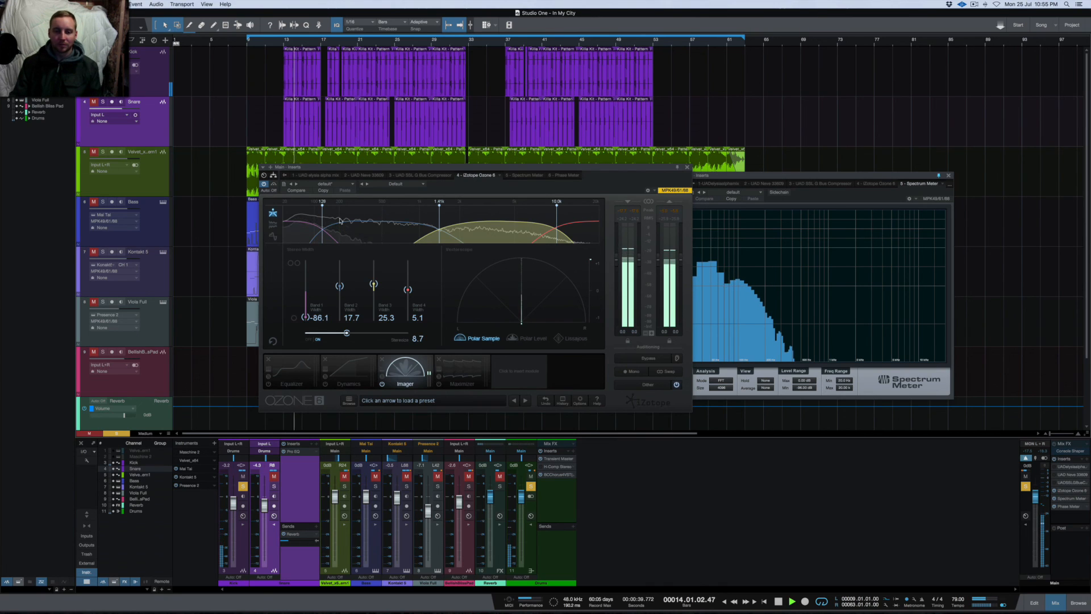
pyautogui.click(305, 210)
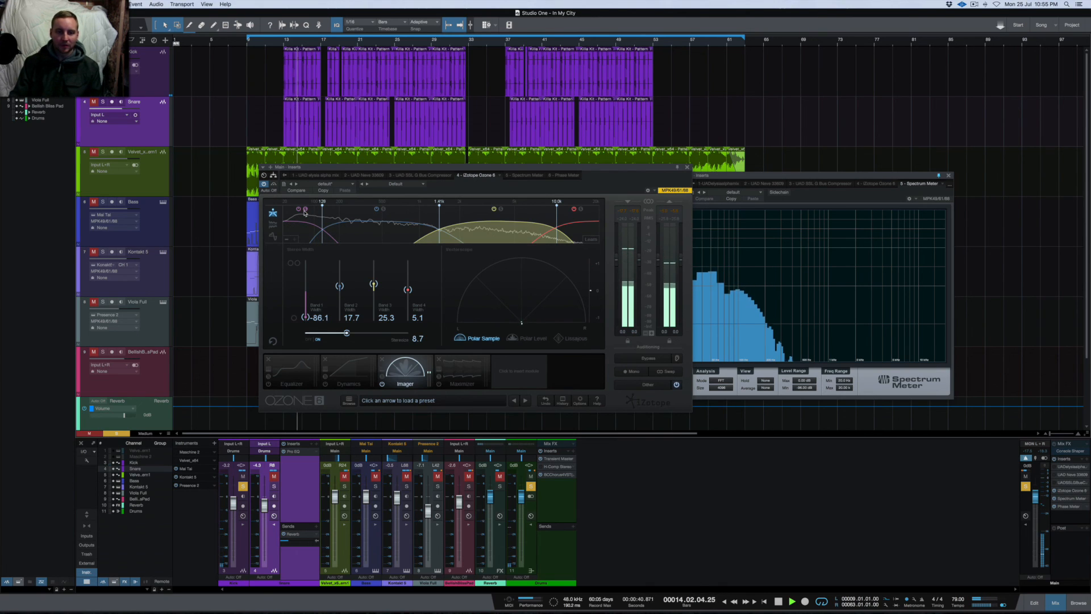
pyautogui.doubleClick(305, 317)
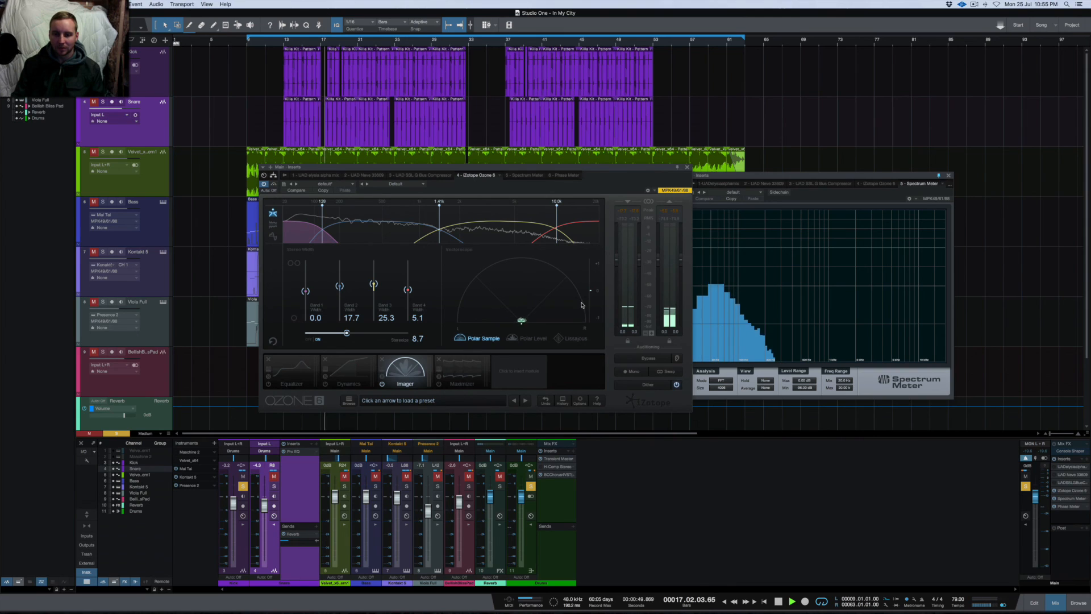
pyautogui.press('space')
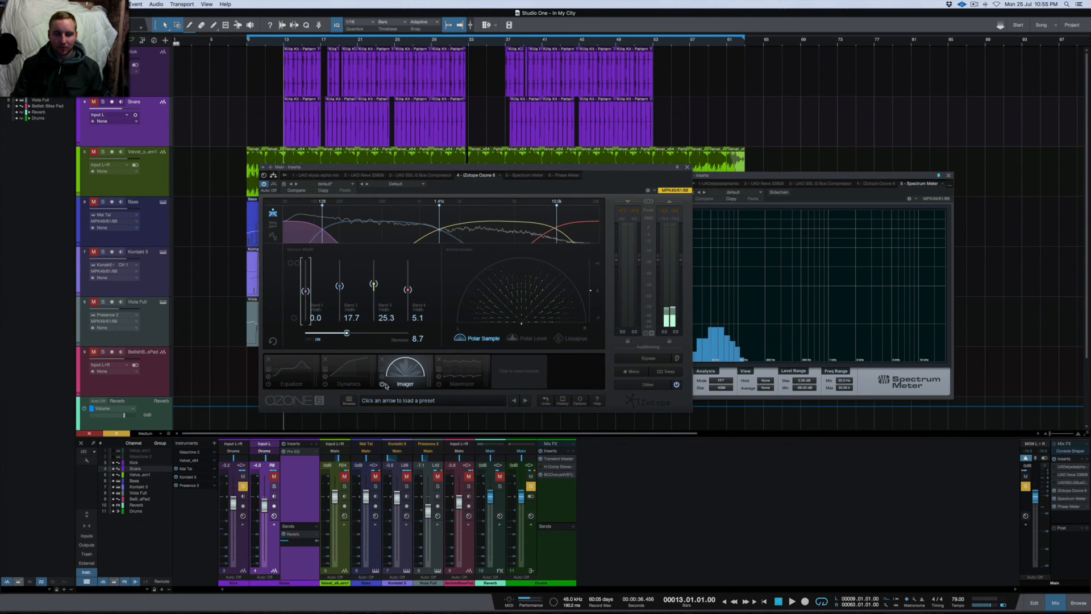
# Remove the Imager module from Ozone's signal chain and close the plug-in window.
pyautogui.click(382, 359)
pyautogui.click(382, 358)
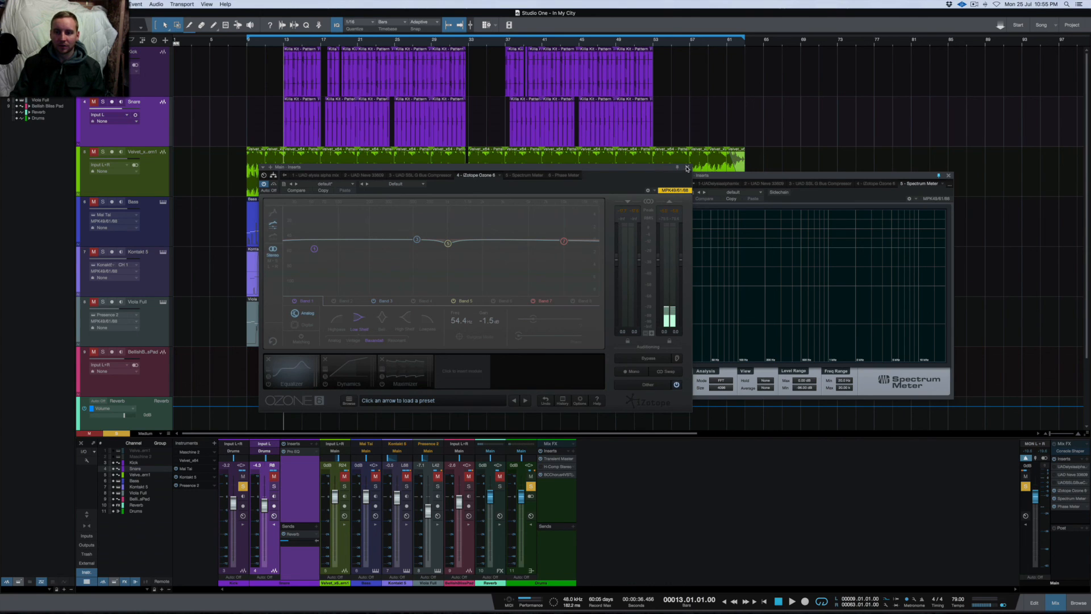
pyautogui.click(687, 168)
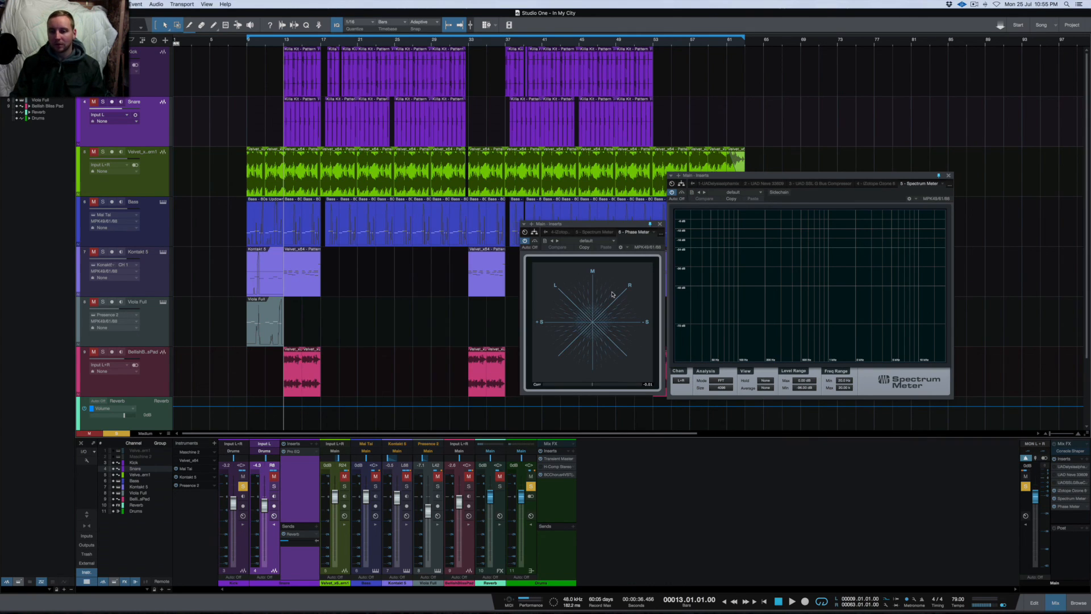
# Solo the Bass track to check its stereo phase on the Phase Meter during playback, and unsolo and unmute it.
pyautogui.click(103, 202)
pyautogui.press('space')
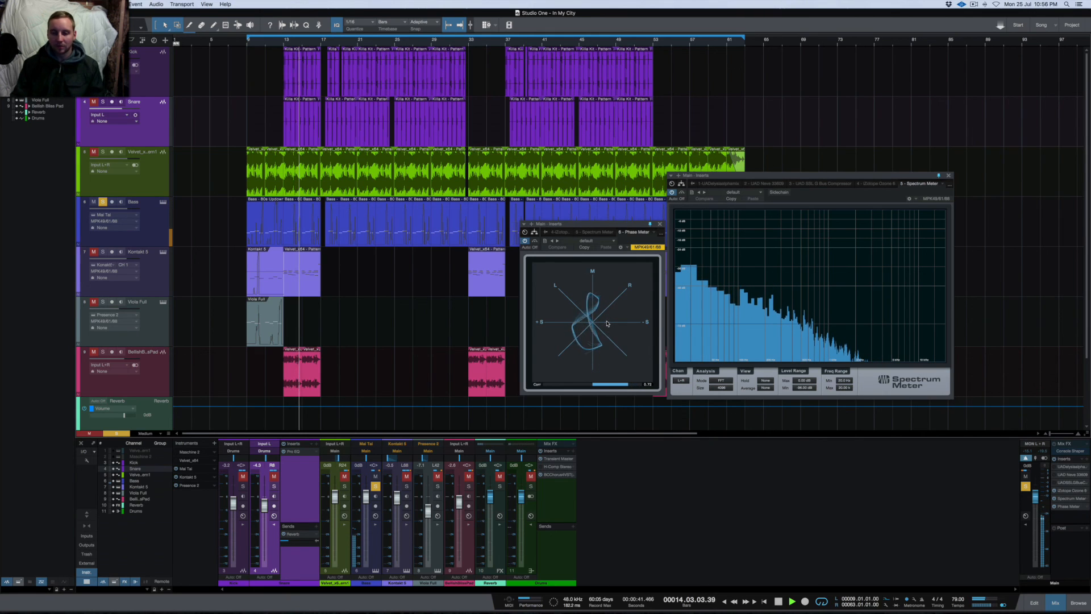
pyautogui.press('space')
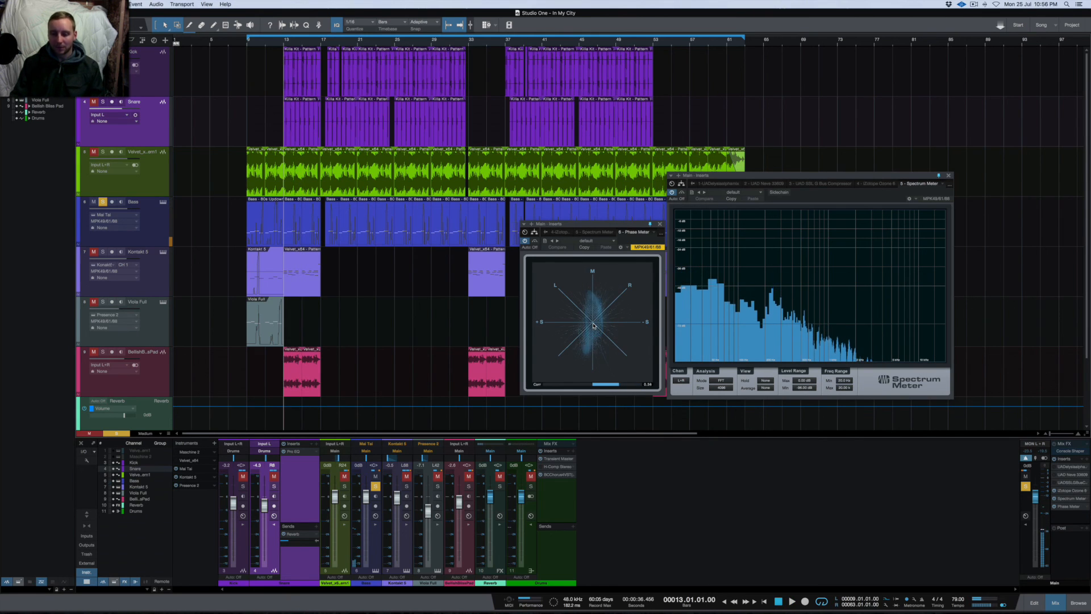
pyautogui.press('space')
pyautogui.press('space')
pyautogui.click(103, 203)
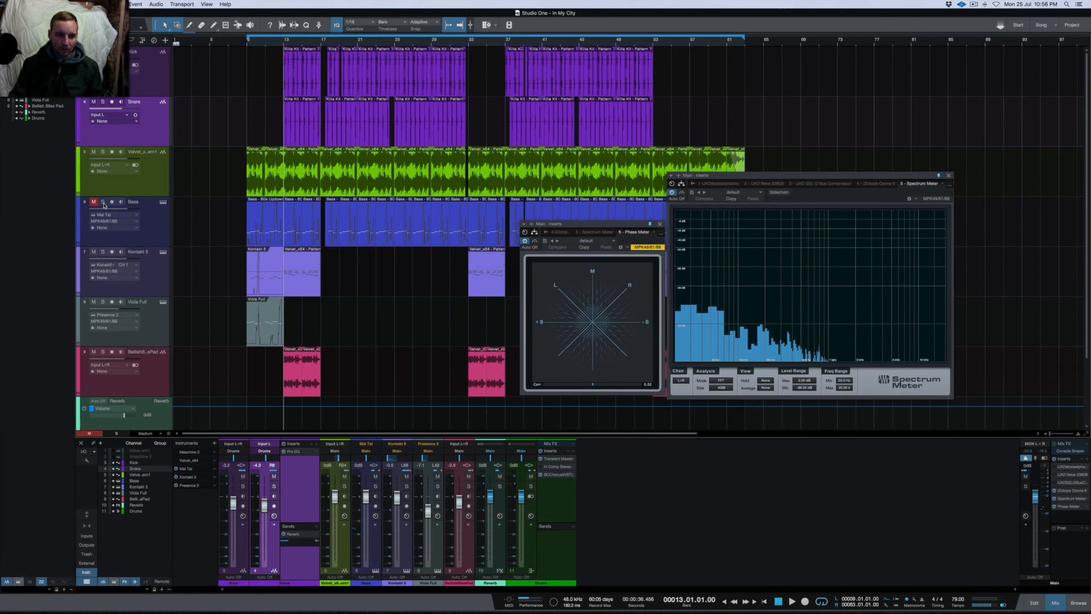
pyautogui.click(94, 201)
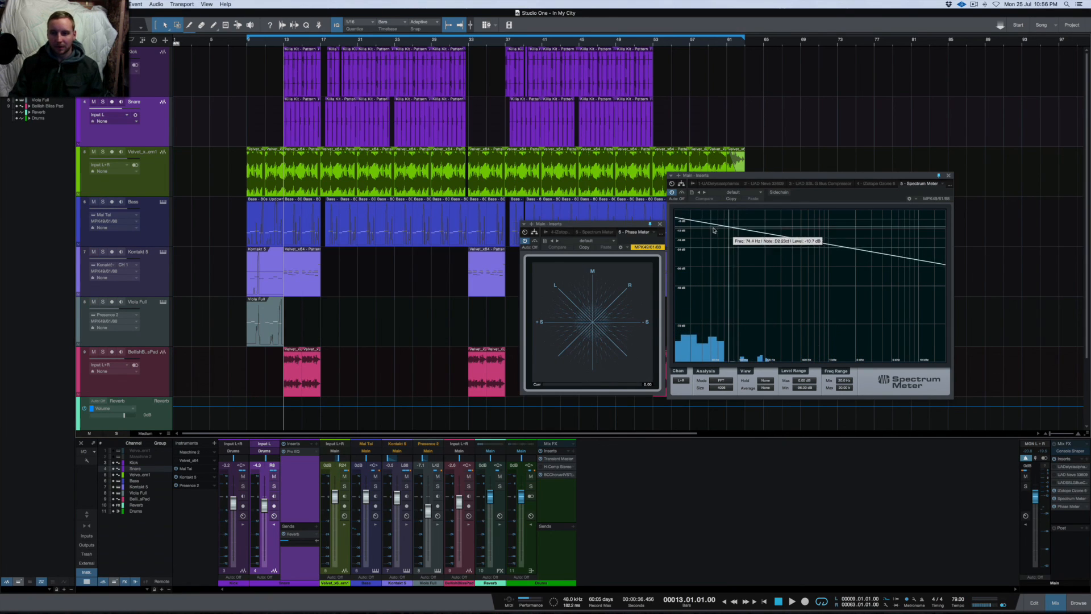
# Close the Phase Meter and move the Spectrum Meter window nearer to the middle of the arrangement.
pyautogui.click(660, 224)
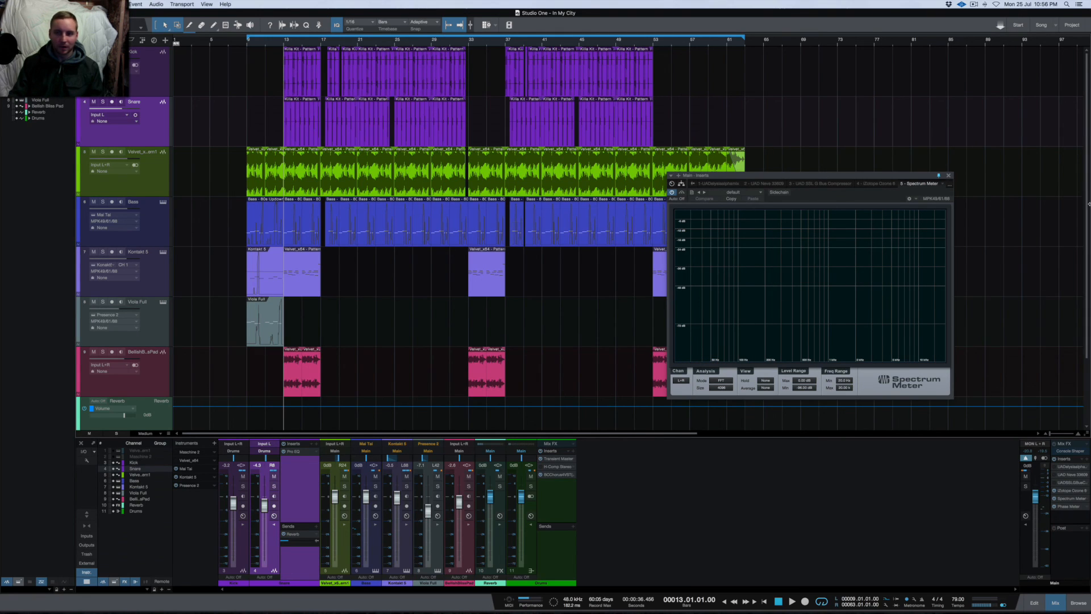
pyautogui.moveTo(868, 177); pyautogui.dragTo(825, 168)
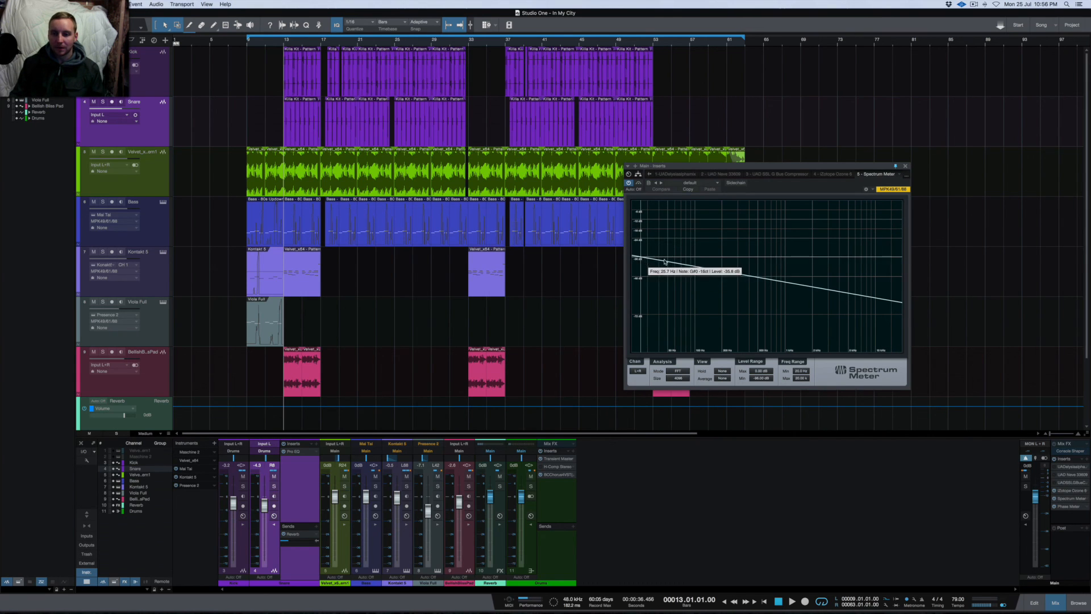
# Play back the mix to view its frequency balance on the Spectrum Meter, and close the meter.
pyautogui.press('space')
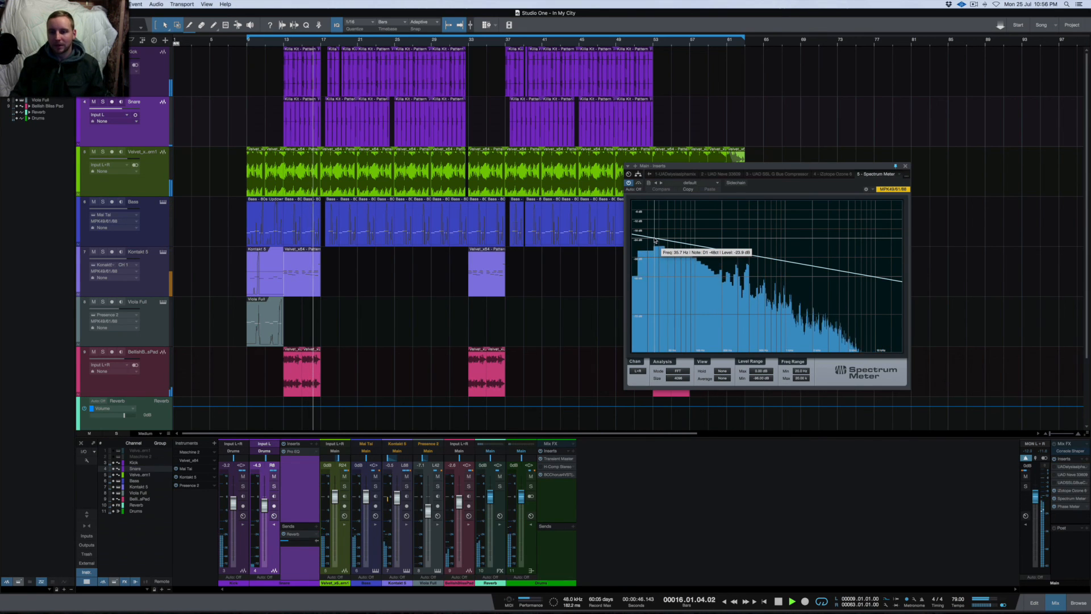
pyautogui.press('space')
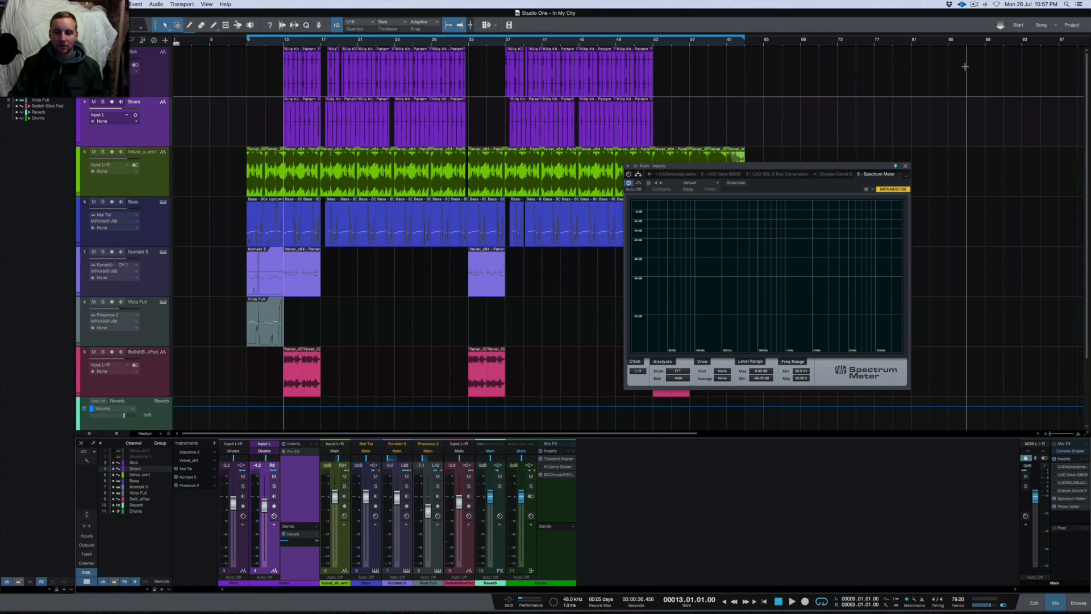
pyautogui.click(907, 167)
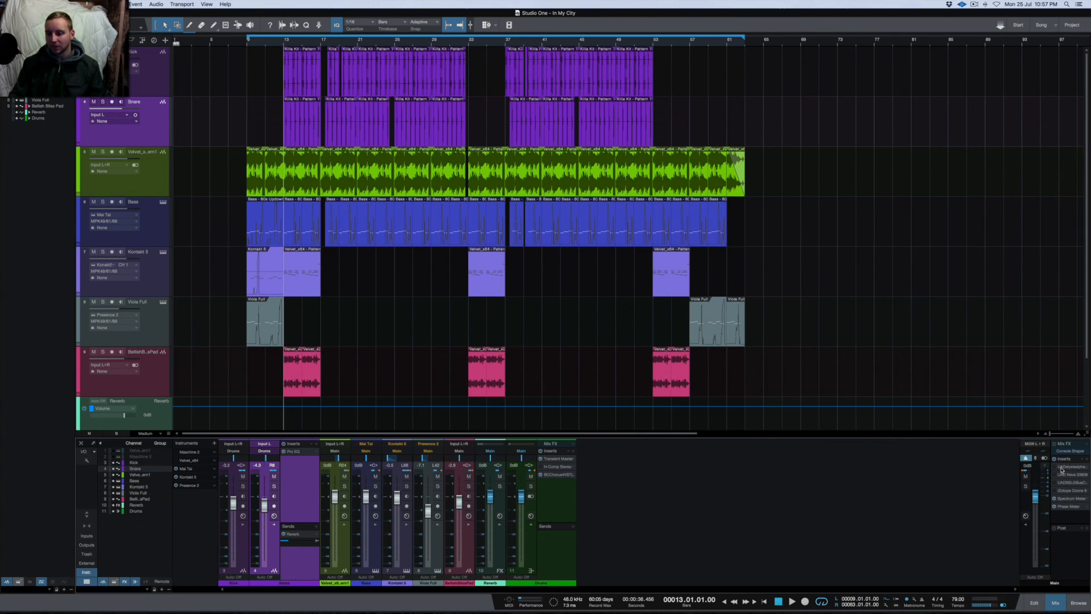
# Open the UAD elysia alpha mix compressor on the Main bus and place its window near the middle of the arrangement.
pyautogui.click(1073, 466)
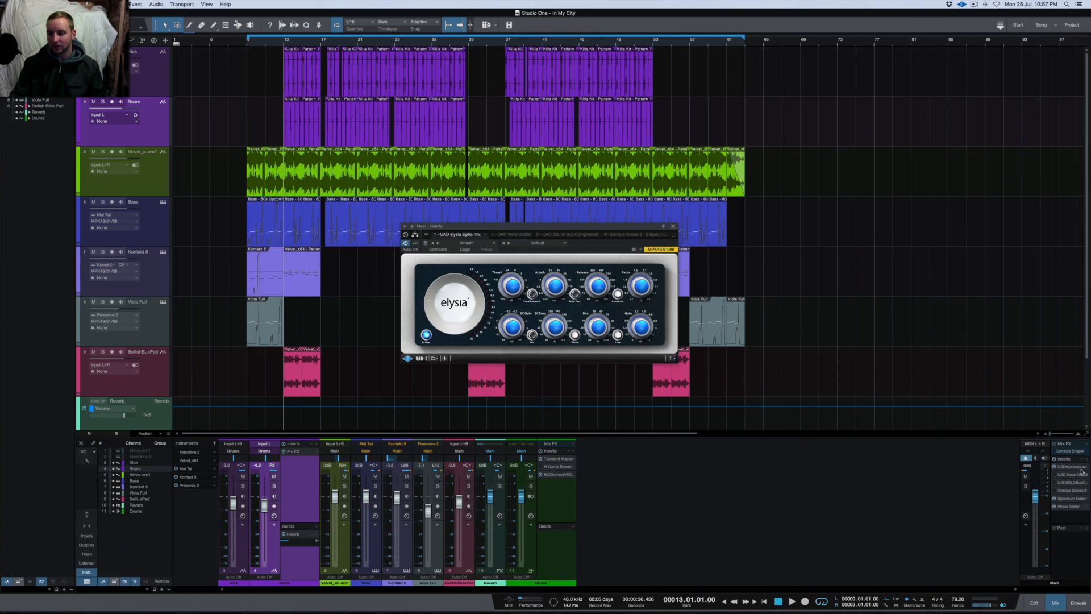
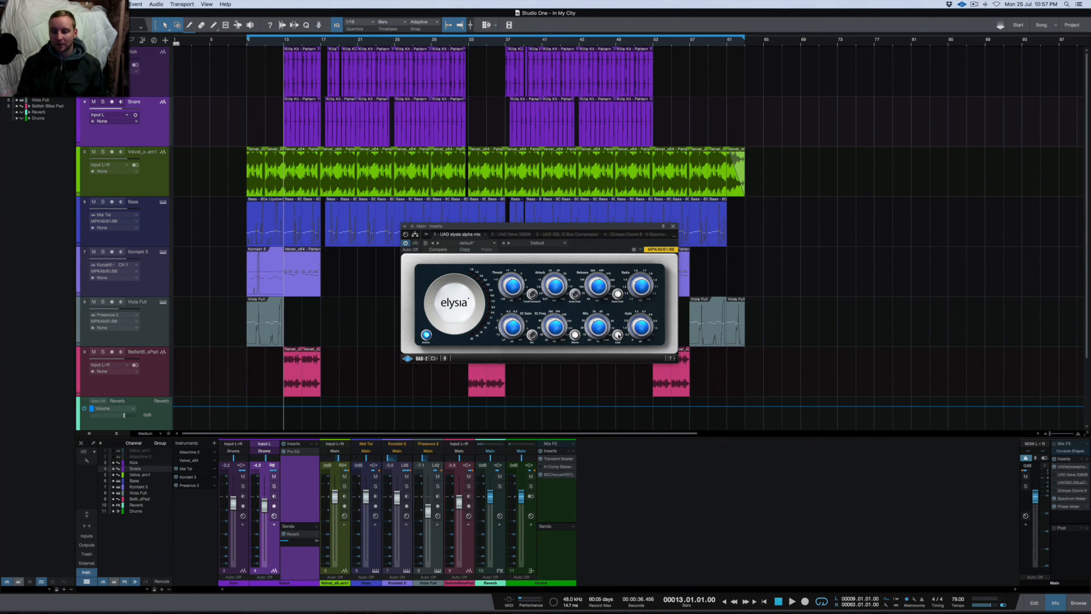
pyautogui.moveTo(556, 227); pyautogui.dragTo(648, 152)
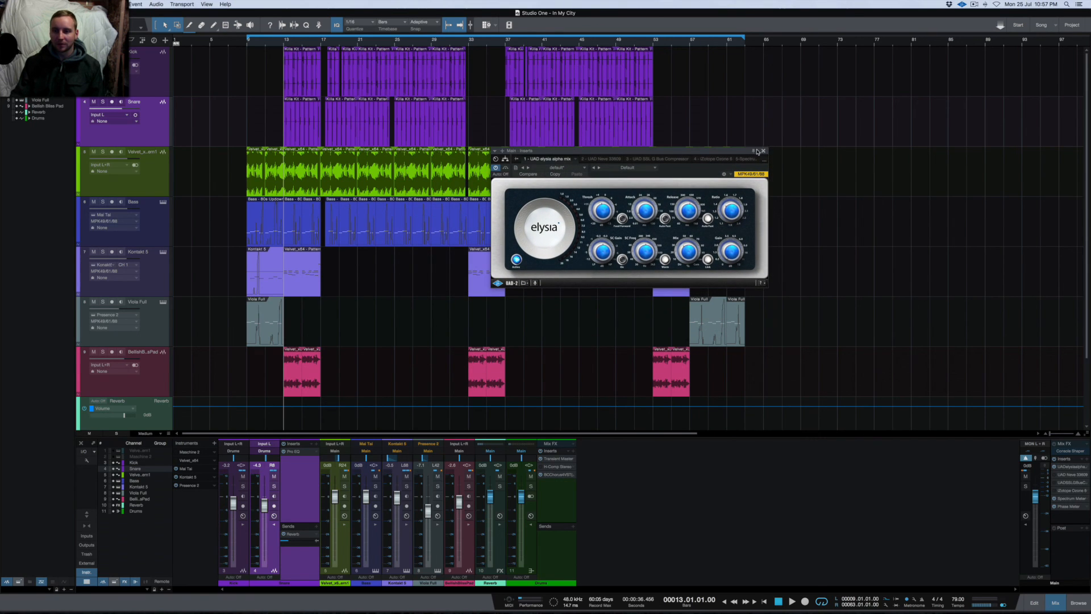
pyautogui.moveTo(725, 154); pyautogui.dragTo(997, 112)
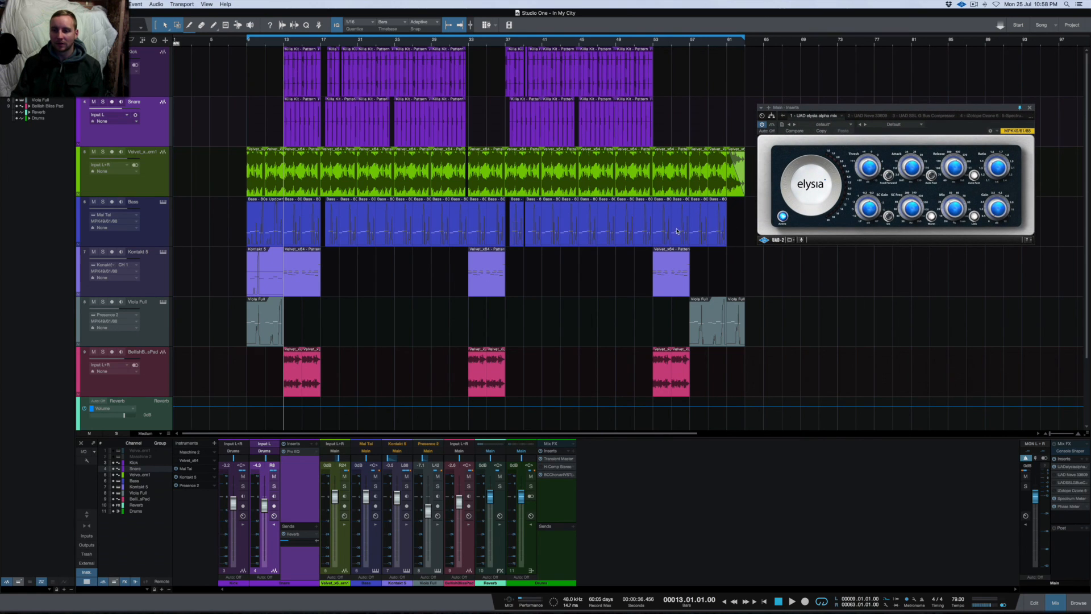
pyautogui.moveTo(929, 112); pyautogui.dragTo(579, 266)
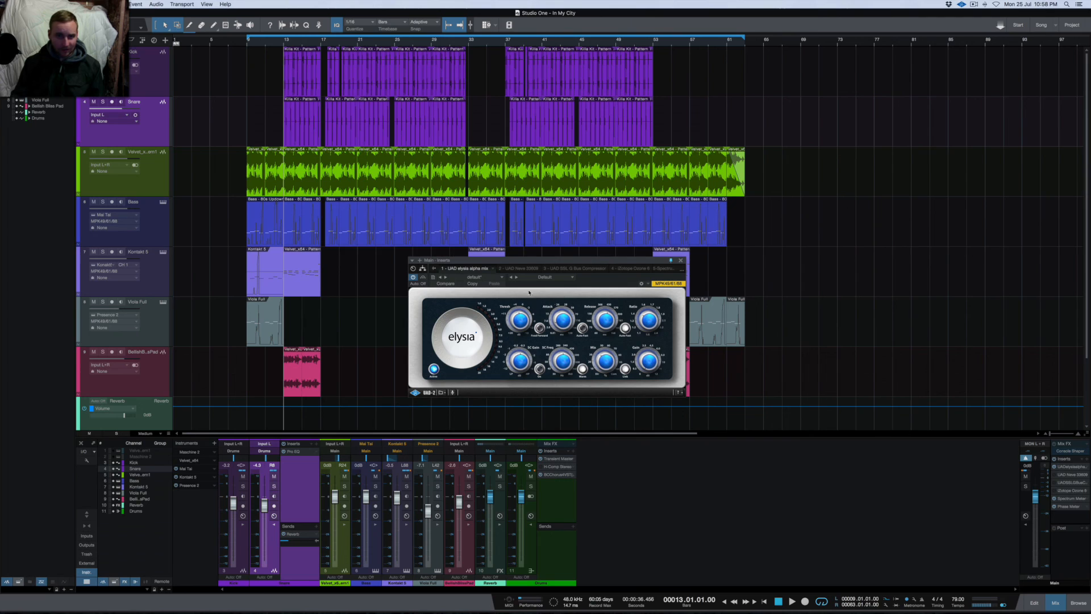
# Audition the mix through the elysia alpha mix compressor, toggling its activation to compare the processed and bypassed sound.
pyautogui.press('space')
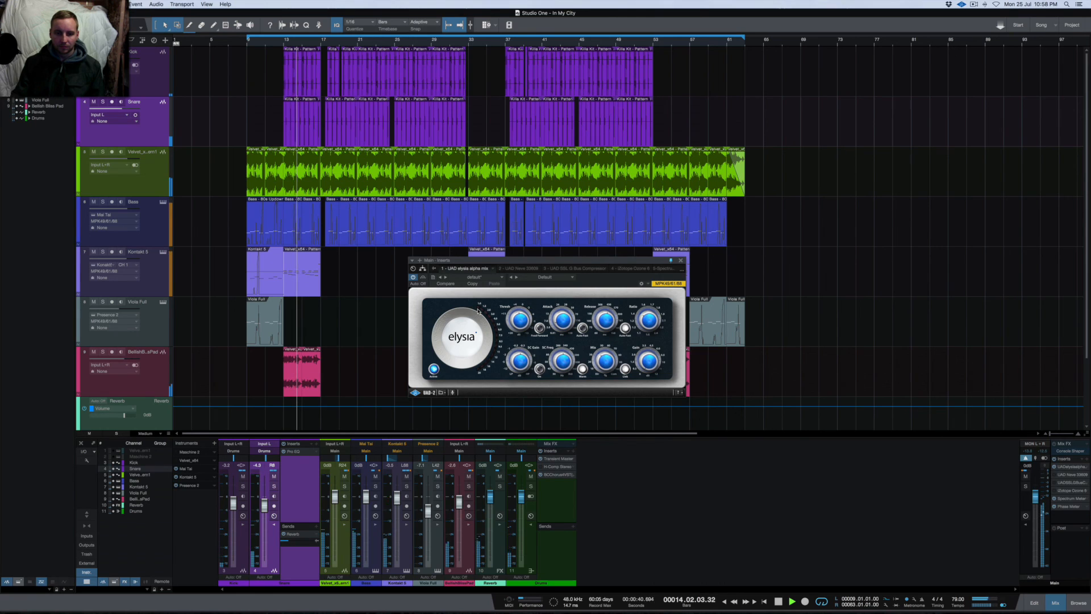
pyautogui.press('space')
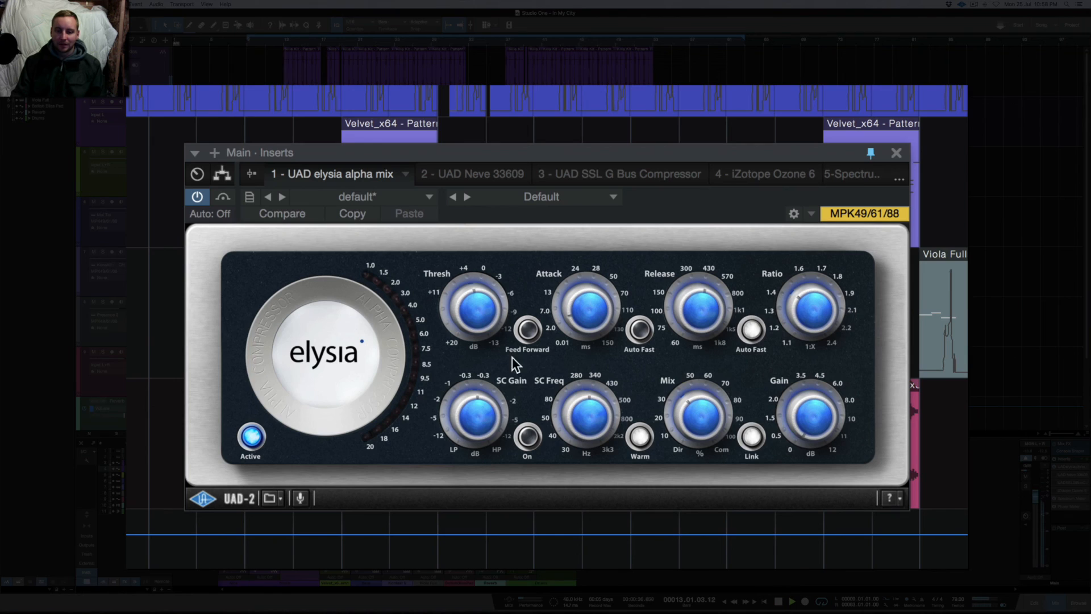
pyautogui.click(192, 195)
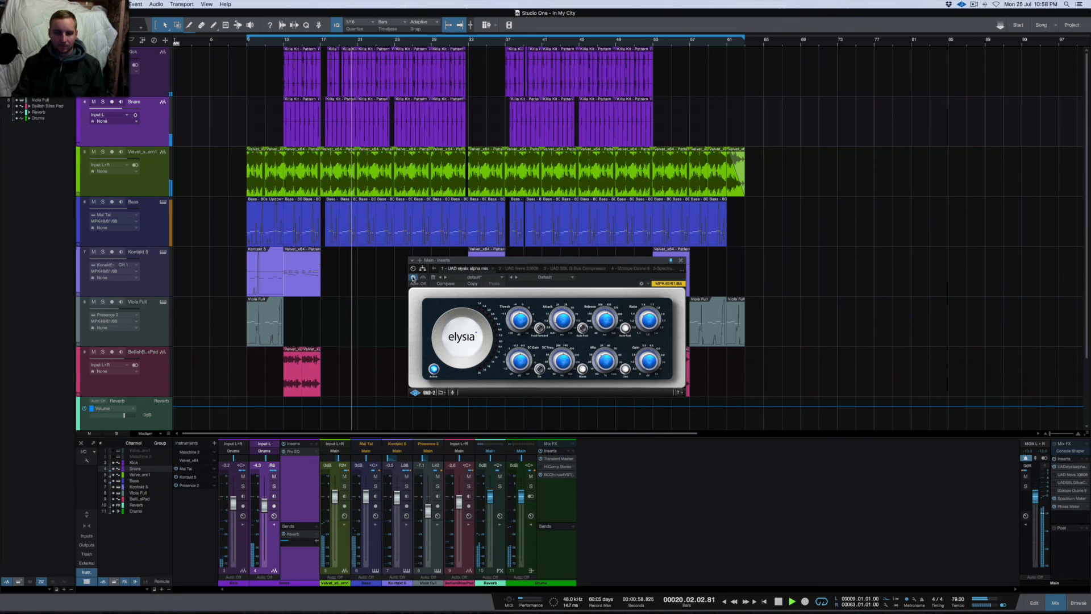
pyautogui.press('space')
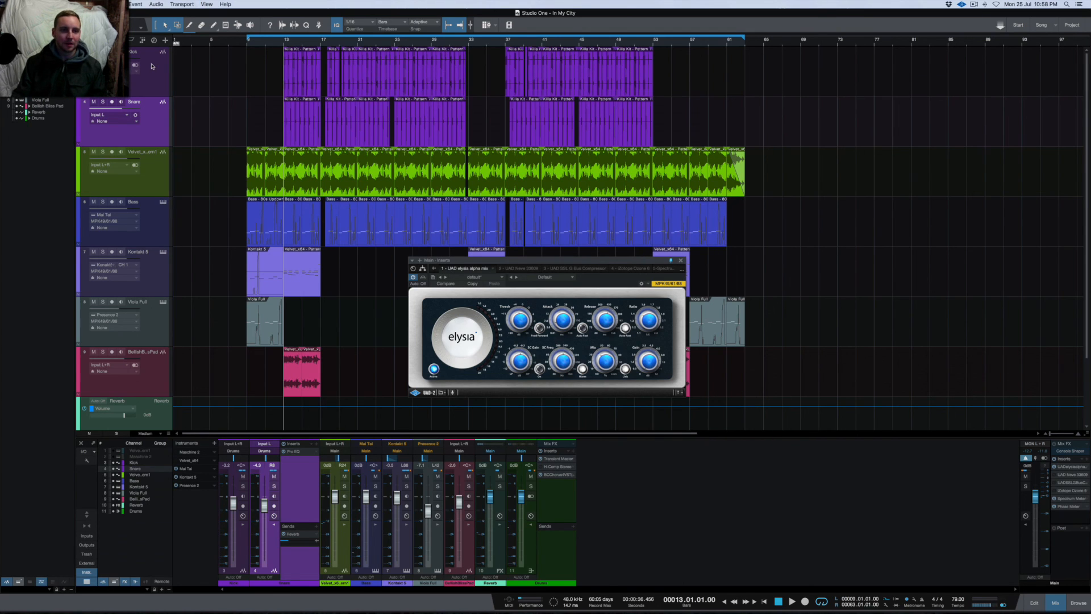
# Select the Kick, Snare and Bass tracks one after another, leaving the Bass track selected.
pyautogui.click(139, 78)
pyautogui.click(144, 115)
pyautogui.click(155, 219)
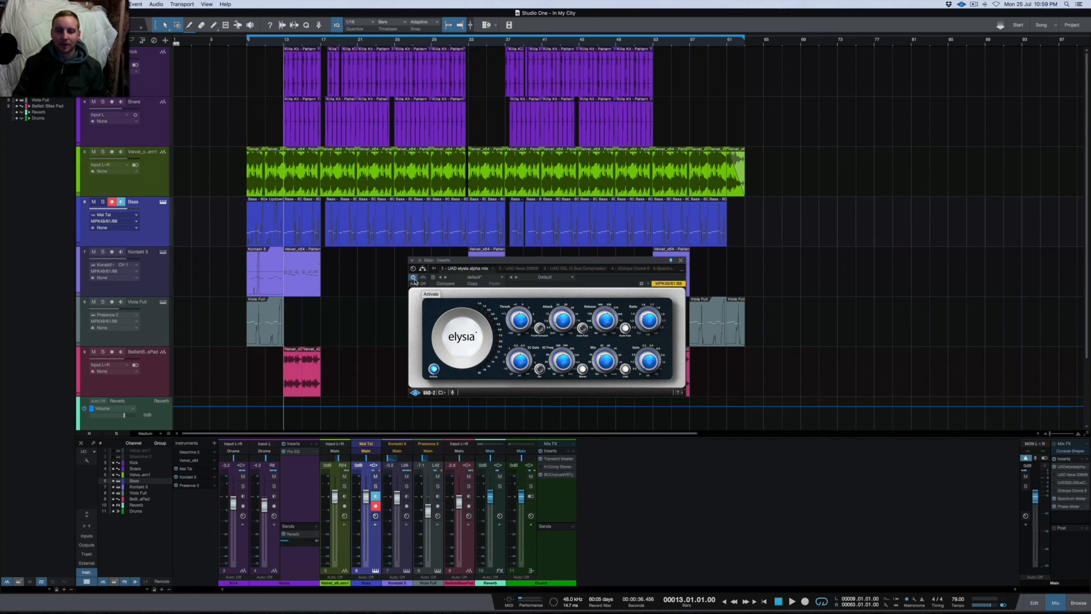
# Move the elysia alpha mix window higher in the arrangement and examine its attack, release, ratio and threshold settings.
pyautogui.moveTo(639, 260); pyautogui.dragTo(709, 166)
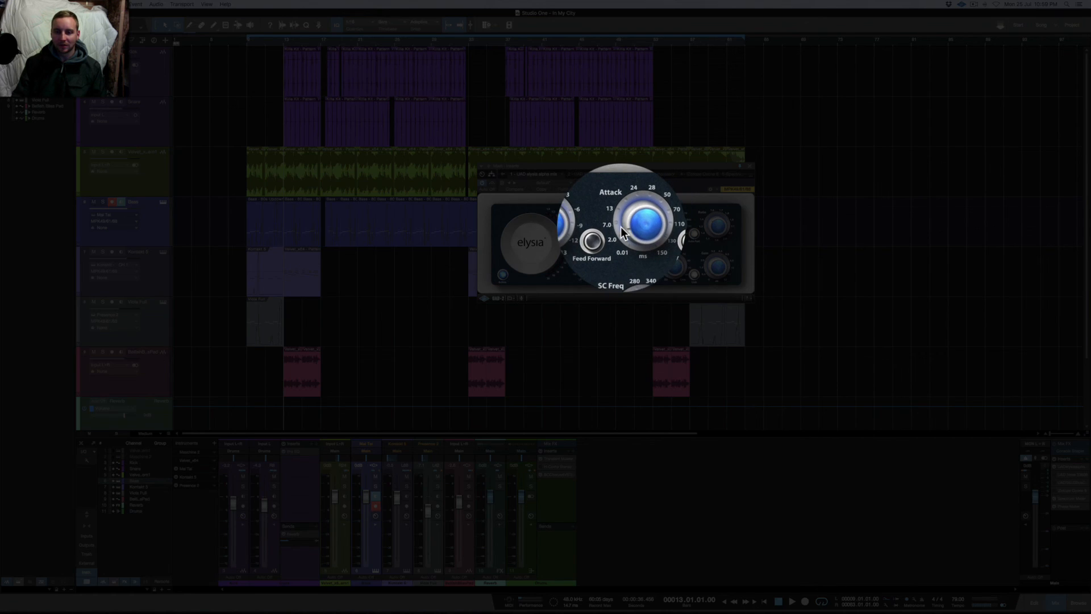
pyautogui.moveTo(624, 227)
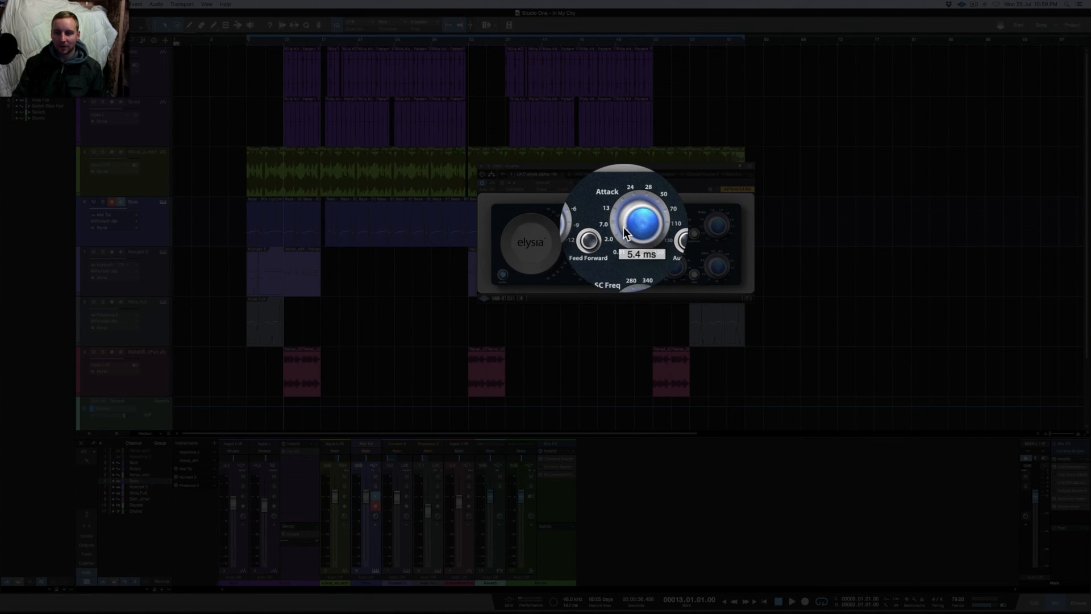
pyautogui.moveTo(675, 220)
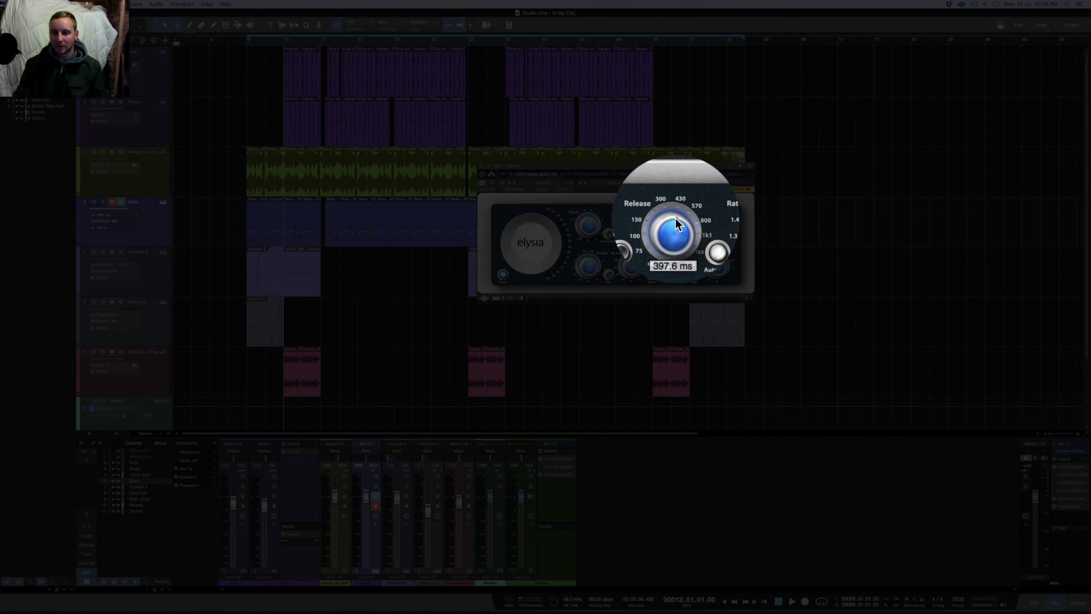
pyautogui.moveTo(711, 221)
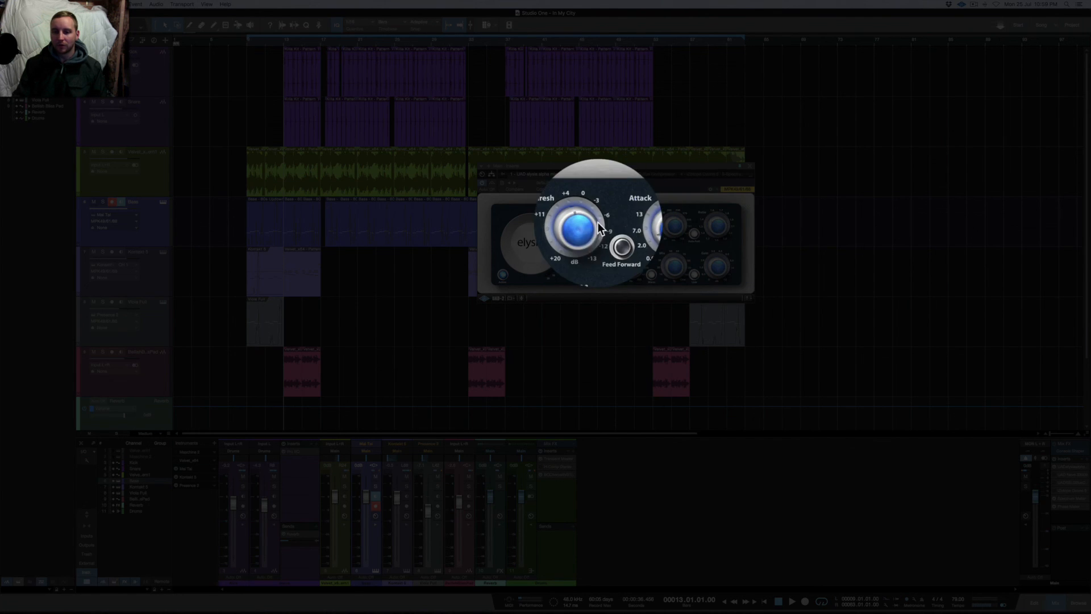
pyautogui.moveTo(588, 223)
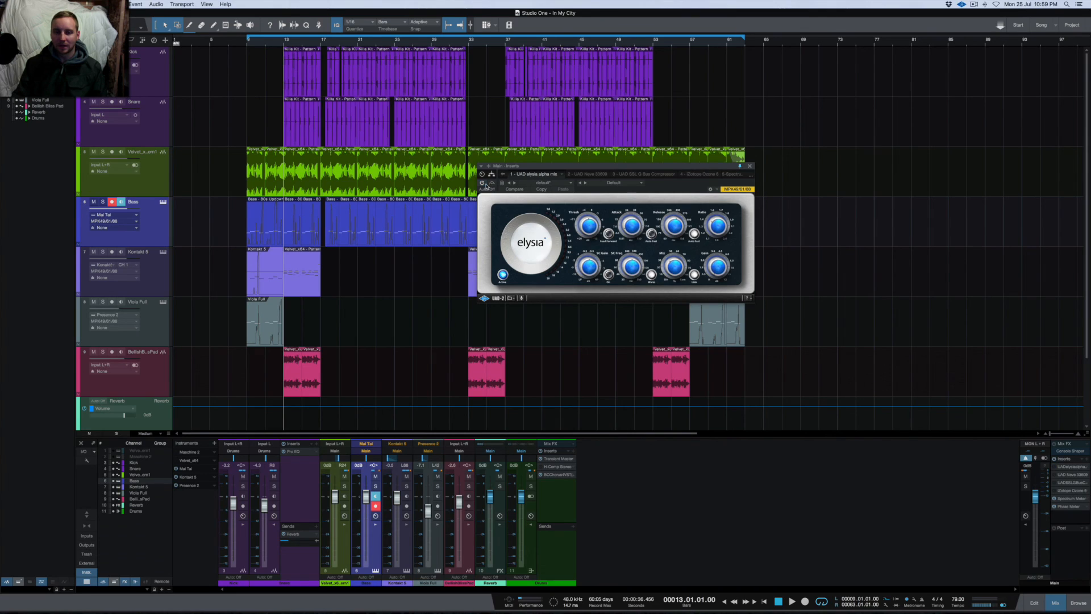
# Activate the elysia alpha mix compressor on the Main bus and play back the mix through it.
pyautogui.click(483, 183)
pyautogui.press('space')
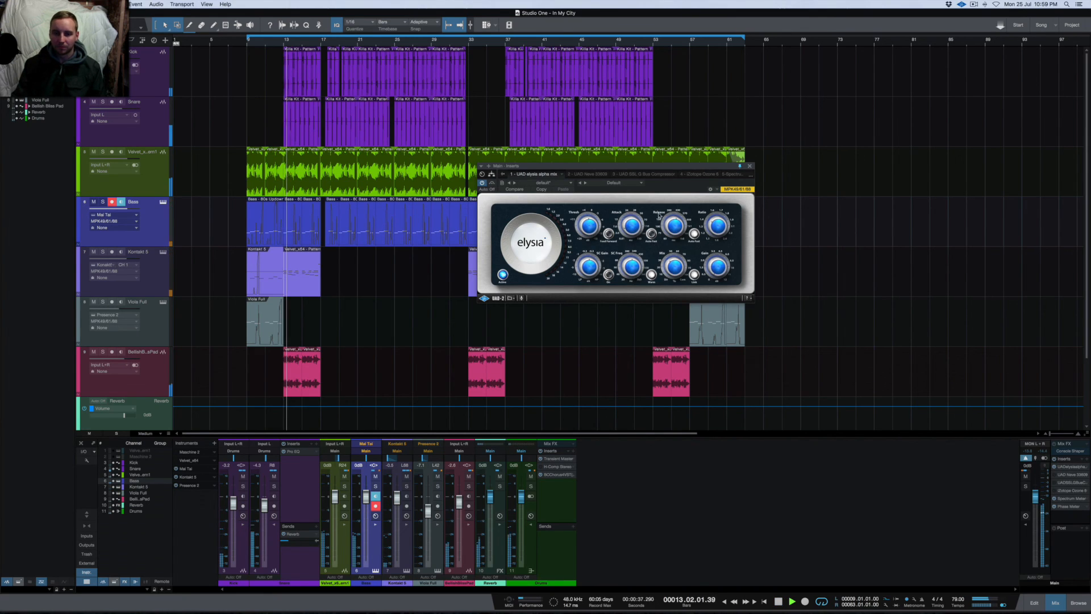
pyautogui.moveTo(678, 222); pyautogui.dragTo(677, 220)
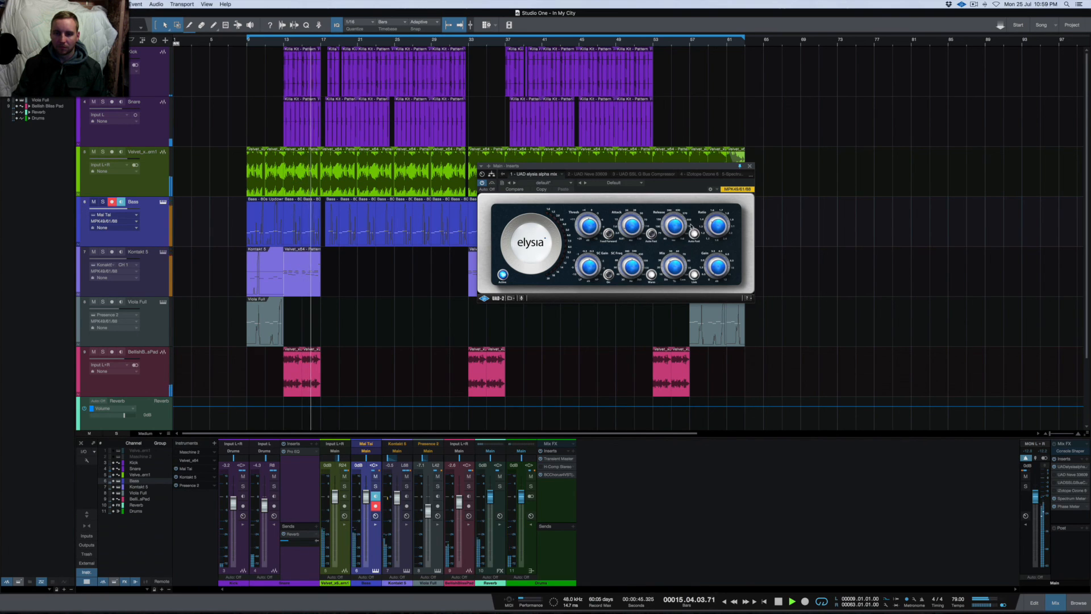
pyautogui.press('space')
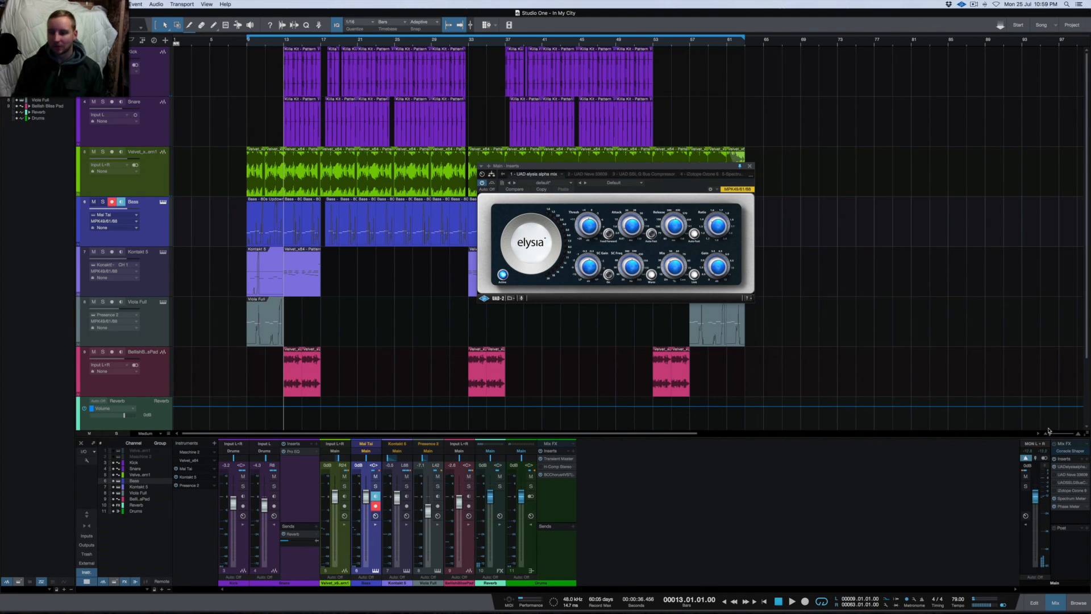
# Open the UAD Neve 33609 compressor below the elysia window to view its controls, and close both plug-in windows.
pyautogui.doubleClick(1071, 475)
pyautogui.moveTo(822, 167); pyautogui.dragTo(675, 300)
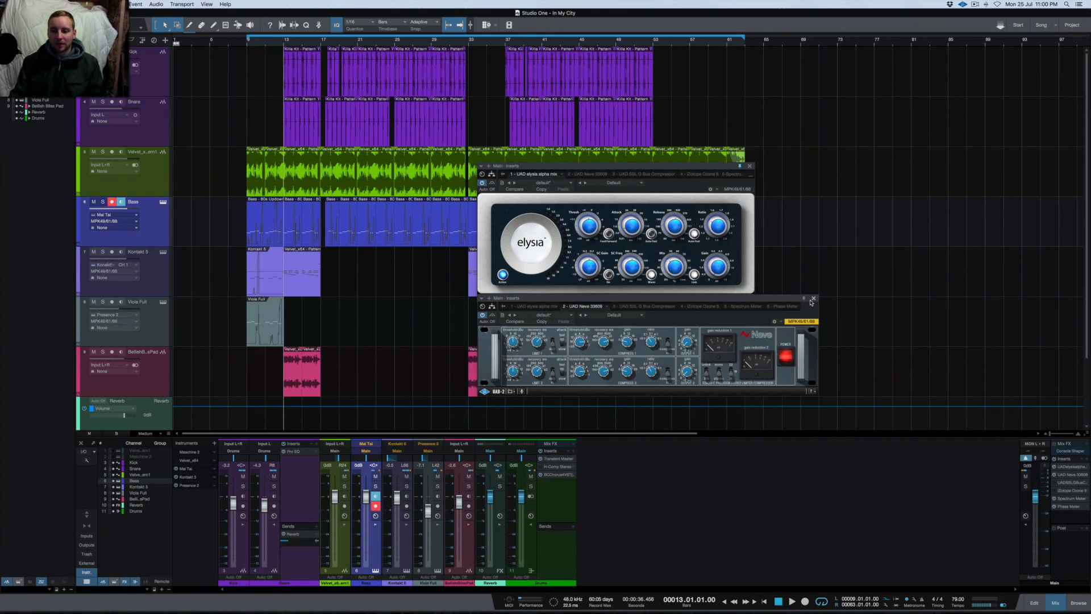
pyautogui.click(813, 299)
pyautogui.click(750, 168)
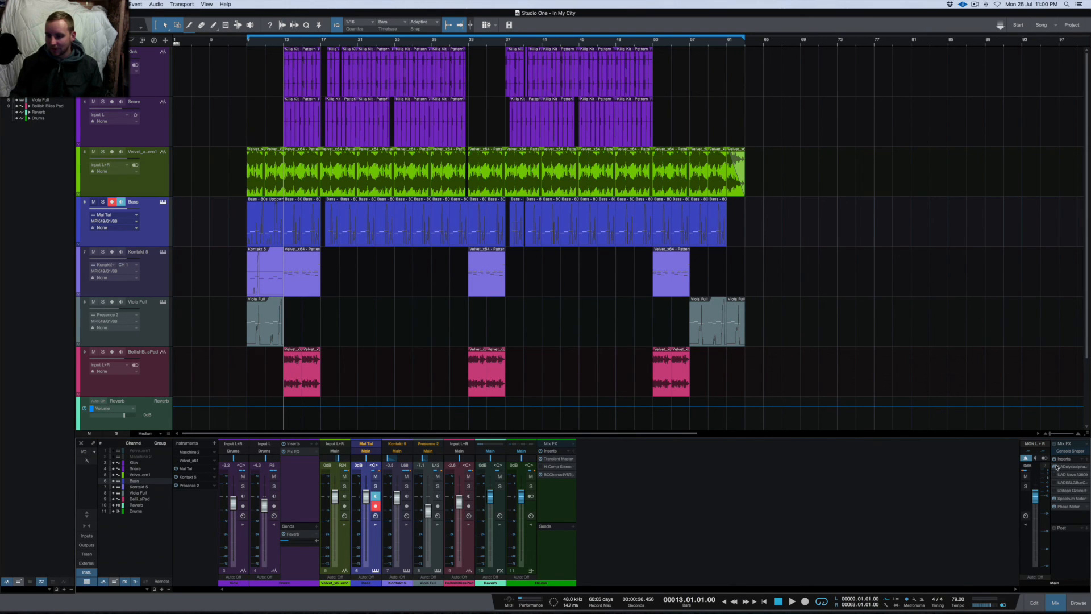
# Insert the PreSonus Compressor on the Main bus and move its window lower over the arrangement.
pyautogui.click(1087, 460)
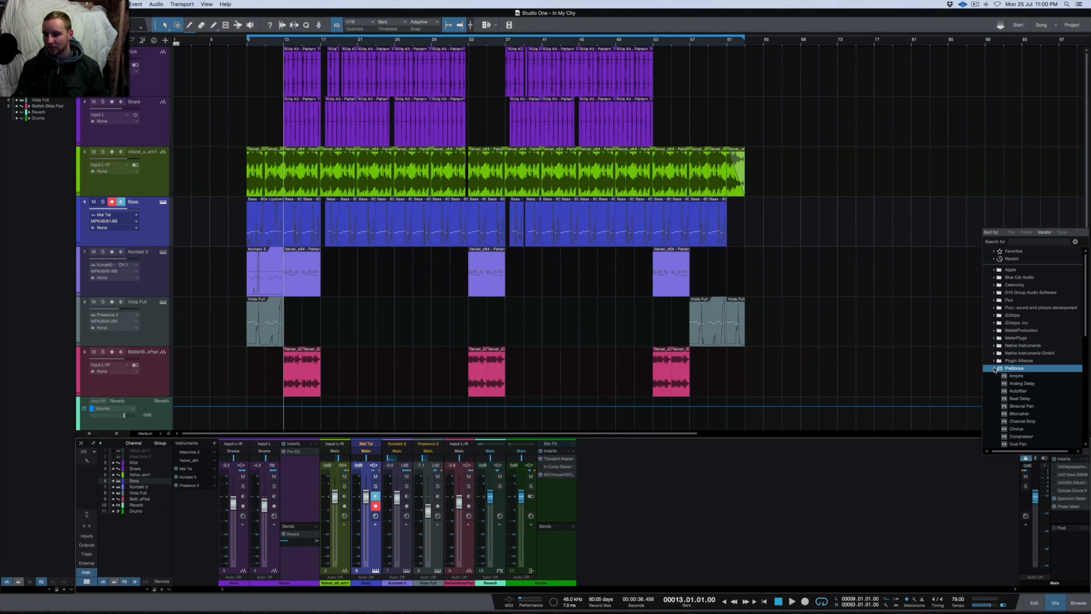
pyautogui.scroll(-5, 1016, 384)
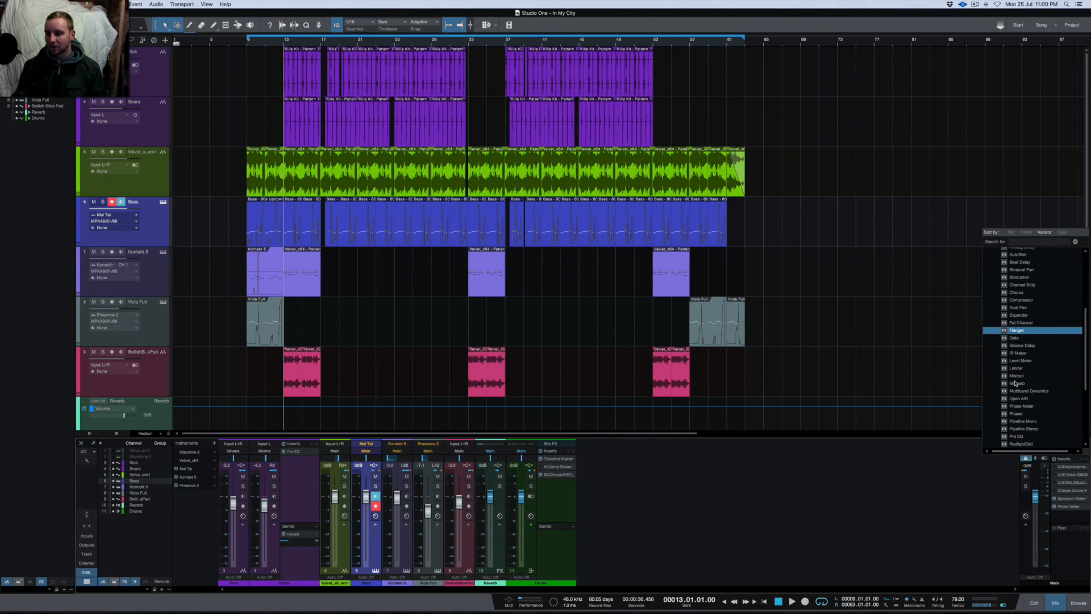
pyautogui.scroll(-3, 1016, 384)
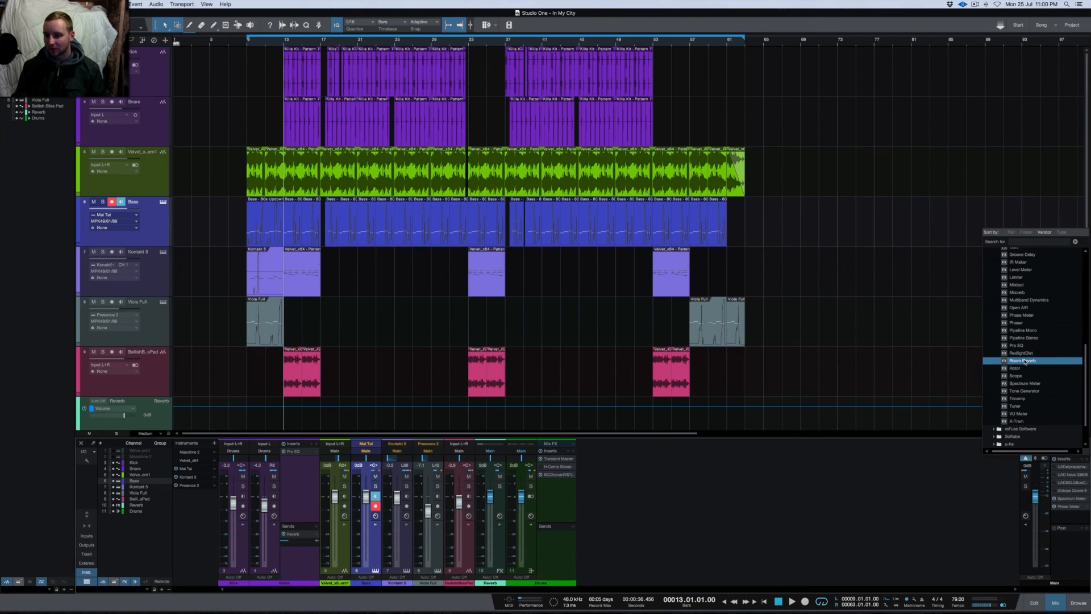
pyautogui.scroll(3, 1036, 301)
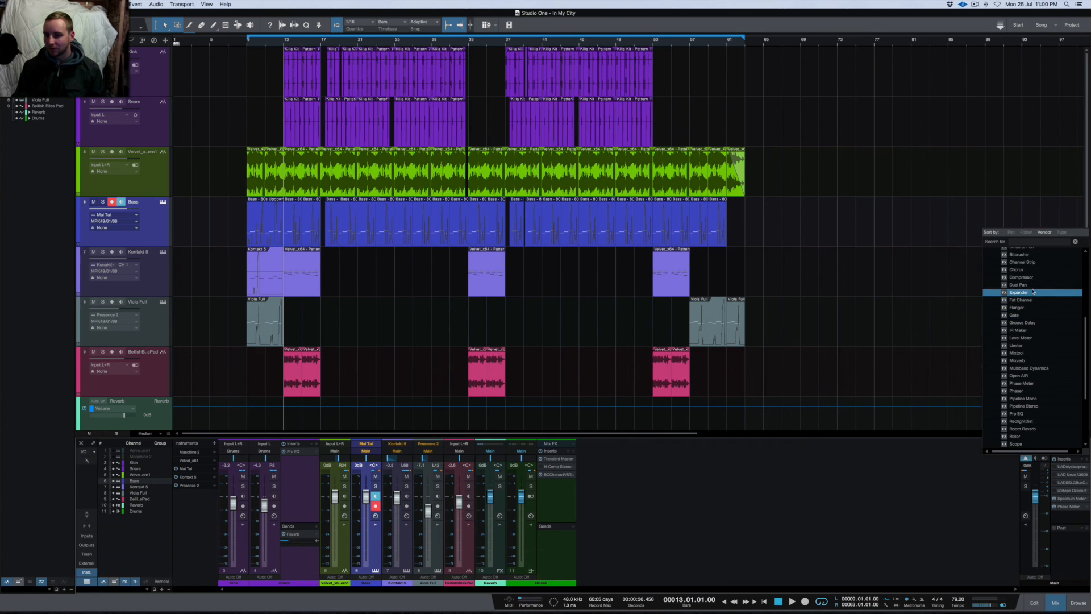
pyautogui.click(1026, 278)
pyautogui.moveTo(601, 168); pyautogui.dragTo(572, 197)
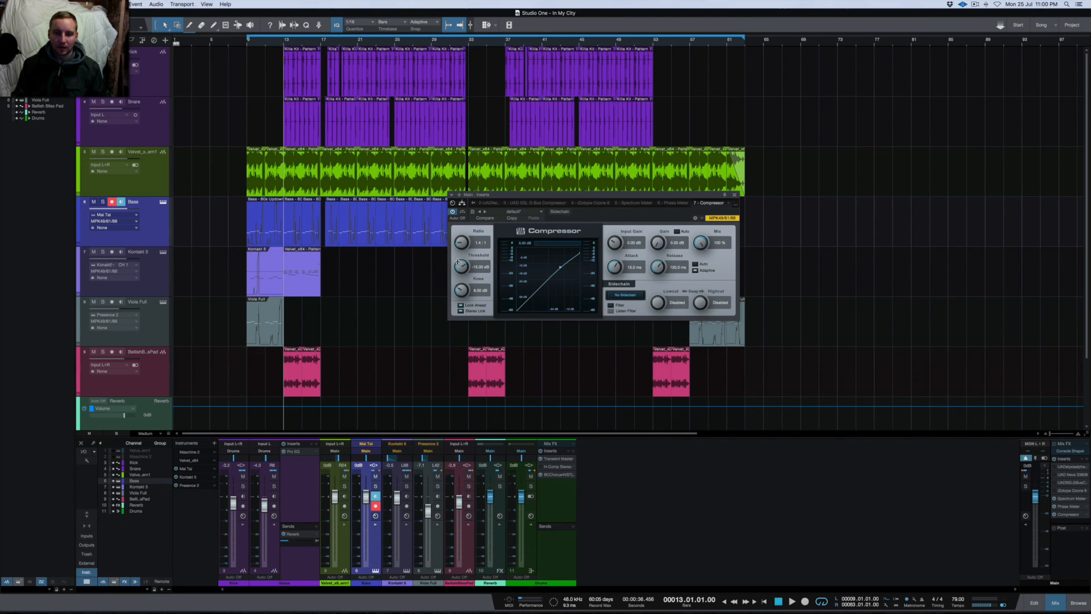
# Check the elysia alpha mix threshold for reference, close that plug-in, and set the PreSonus Compressor's threshold to -3.00 dB.
pyautogui.click(1071, 467)
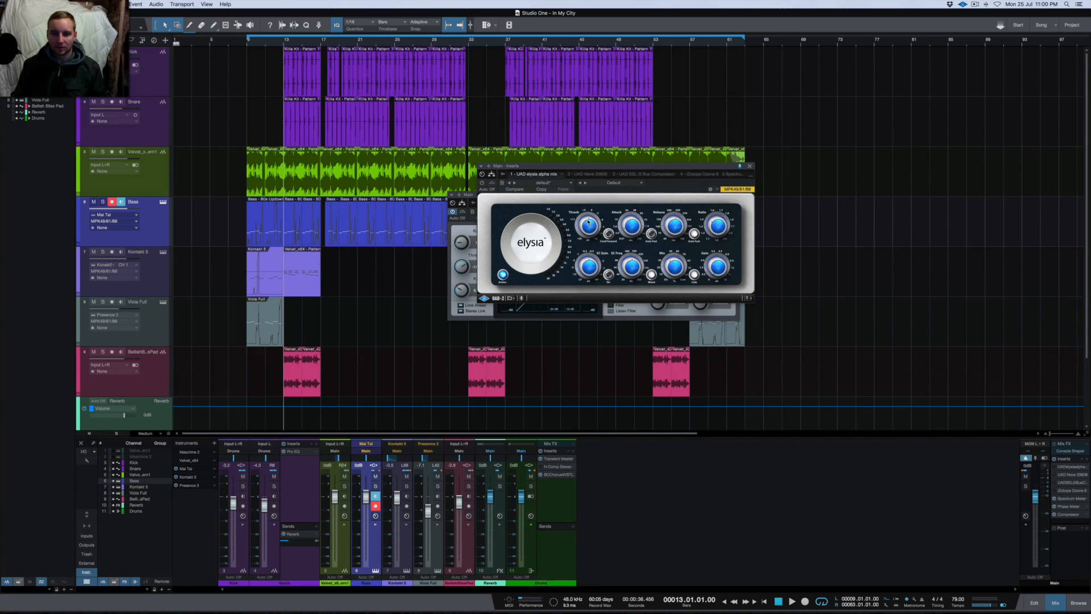
pyautogui.moveTo(589, 222)
pyautogui.click(749, 166)
pyautogui.moveTo(463, 267); pyautogui.dragTo(455, 238)
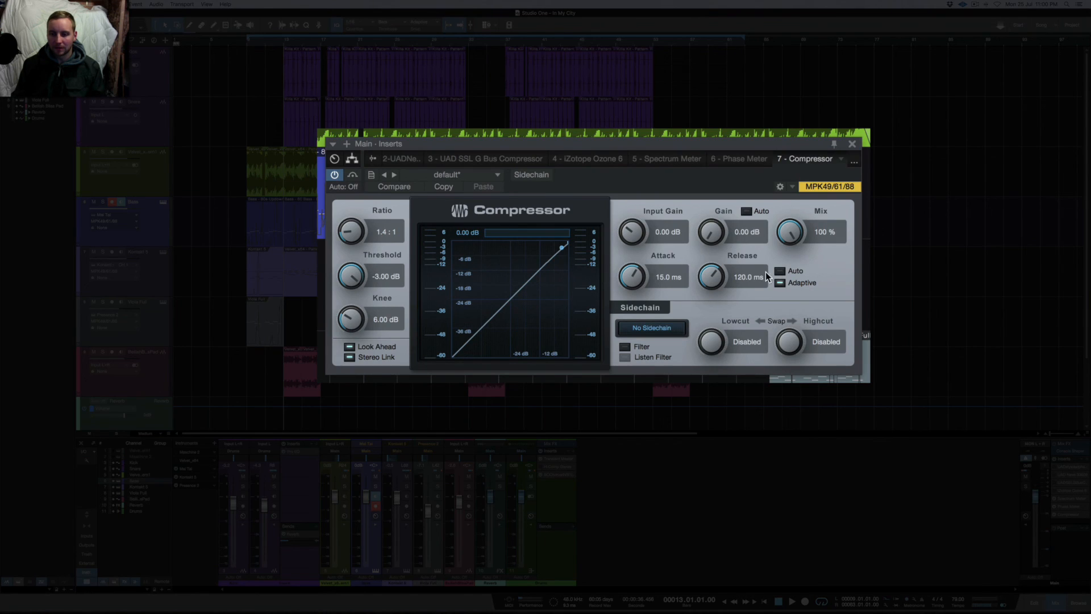
# Set the Compressor's release to about 322 ms and its attack to 3 ms.
pyautogui.moveTo(720, 278)
pyautogui.mouseDown()
pyautogui.moveTo(720, 254)
pyautogui.moveTo(719, 269)
pyautogui.mouseUp()
pyautogui.moveTo(631, 272); pyautogui.dragTo(622, 288)
pyautogui.click(665, 277)
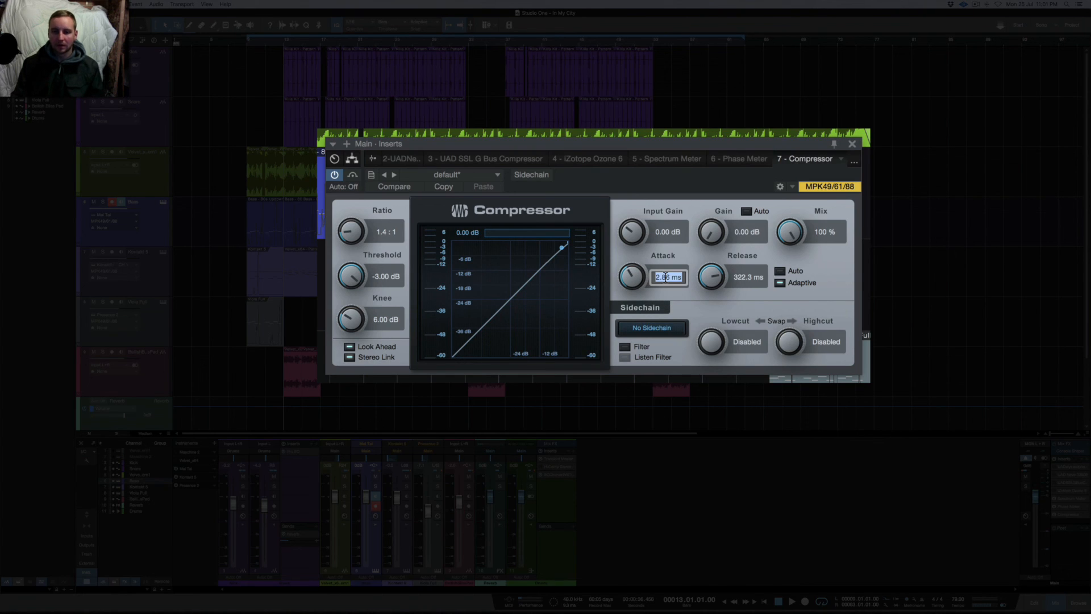
pyautogui.write('3')
pyautogui.press('Return')
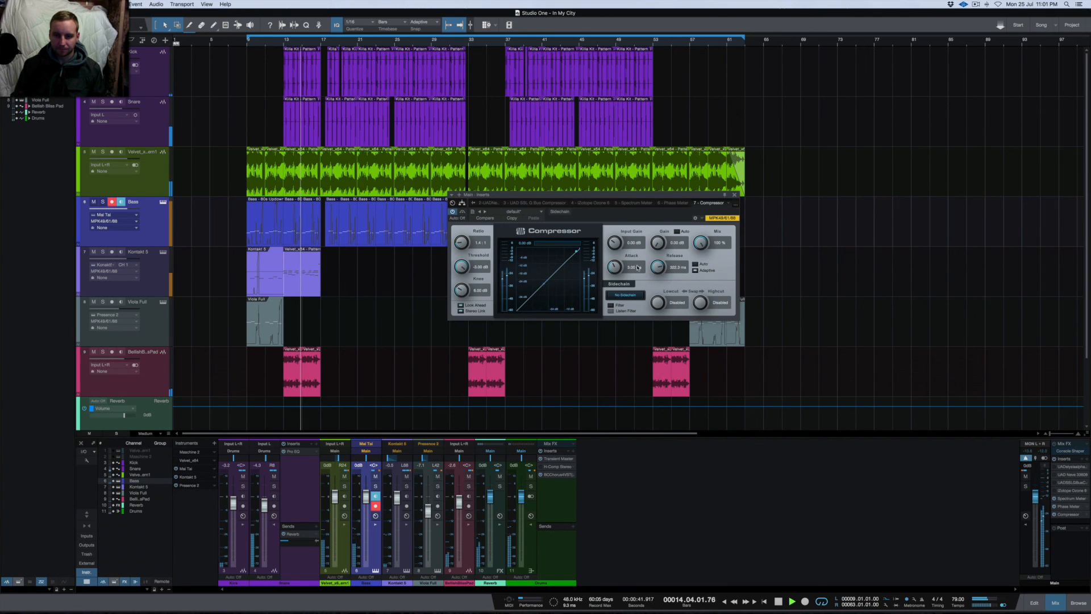
# Raise the Compressor's release slightly and lower its mix to just under 50 % while the song plays.
pyautogui.scroll(1, 657, 266)
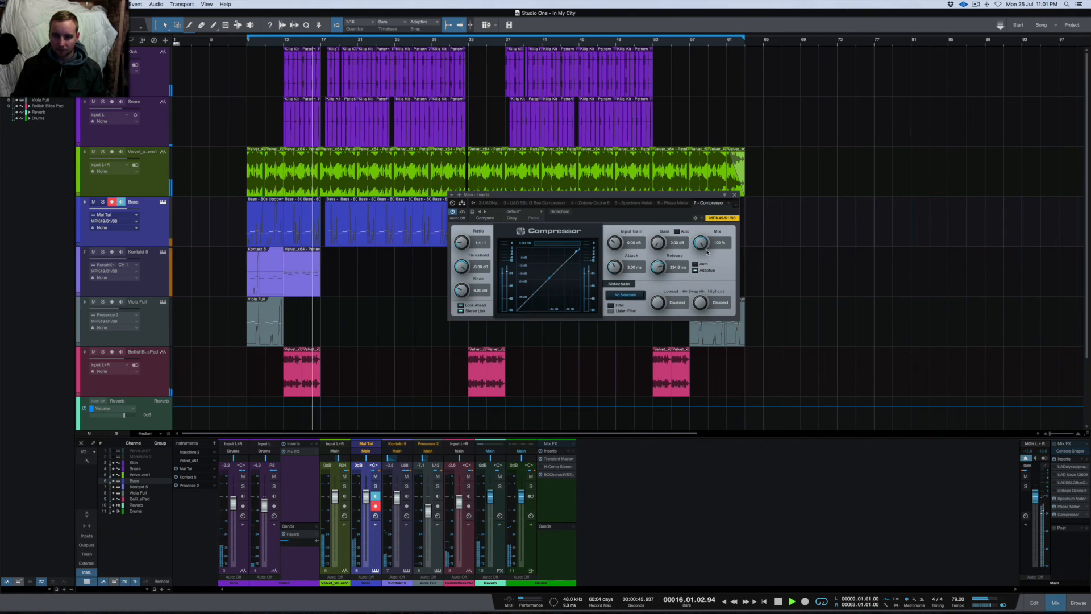
pyautogui.moveTo(701, 243); pyautogui.dragTo(700, 268)
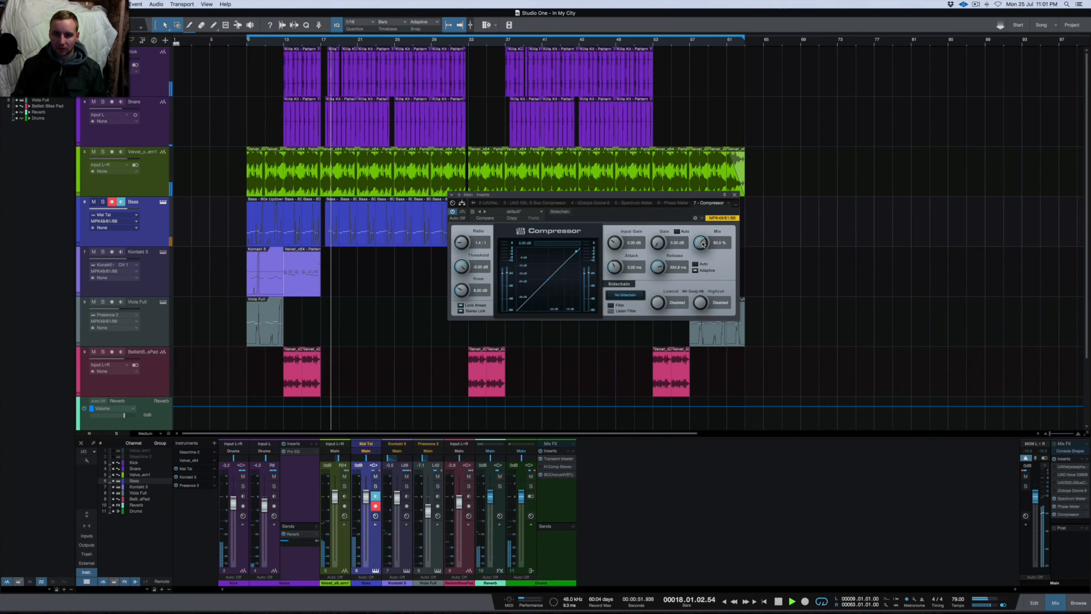
pyautogui.moveTo(701, 242); pyautogui.dragTo(701, 253)
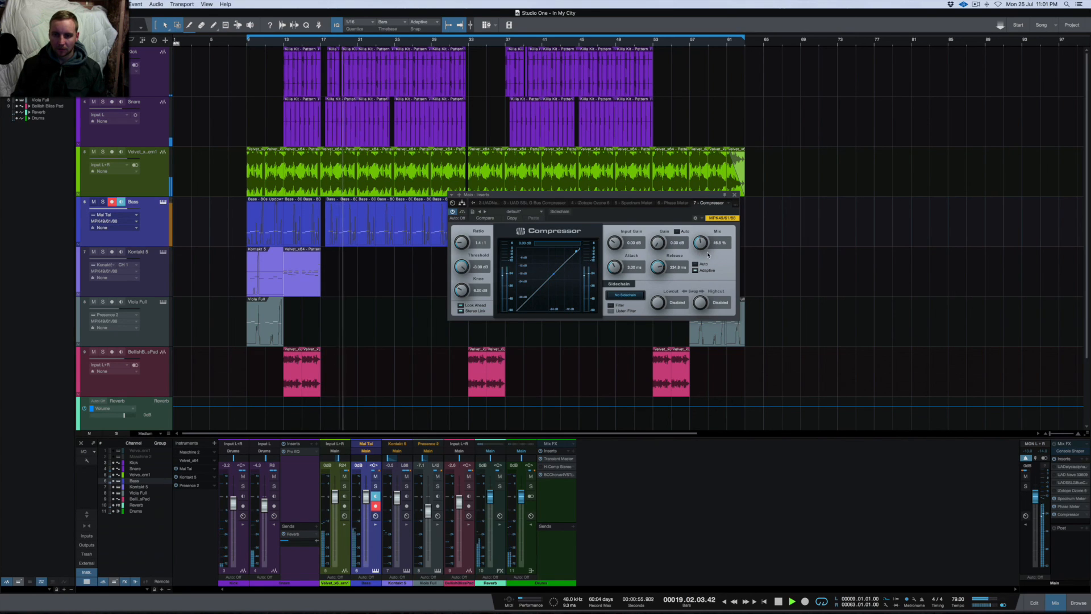
# Lower the Compressor's threshold to -6.84 dB while the song plays, and stop playback.
pyautogui.moveTo(462, 267); pyautogui.dragTo(461, 268)
pyautogui.moveTo(461, 267); pyautogui.dragTo(462, 272)
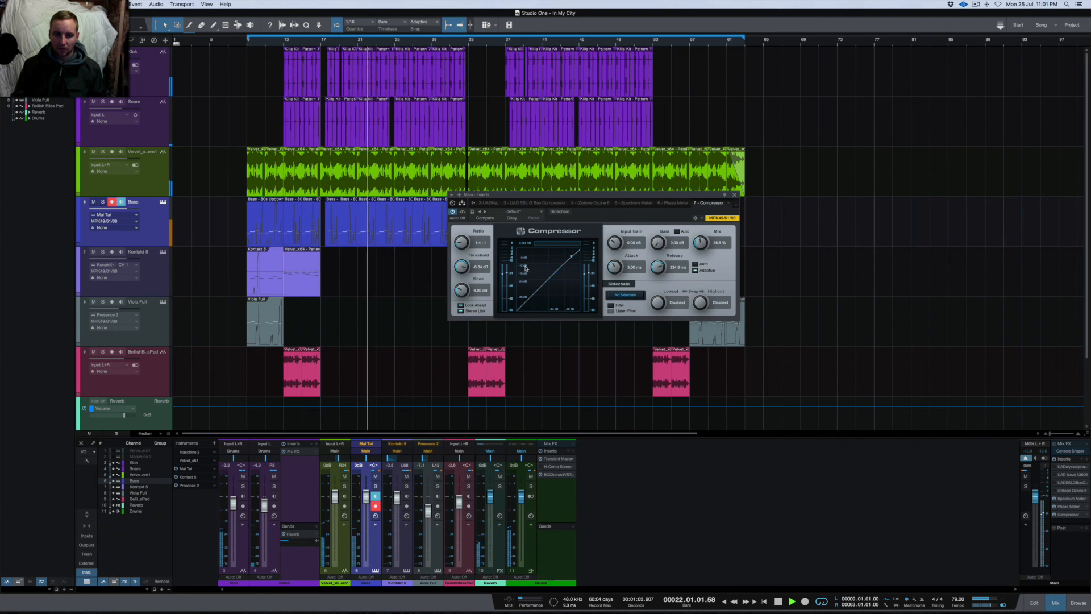
pyautogui.press('space')
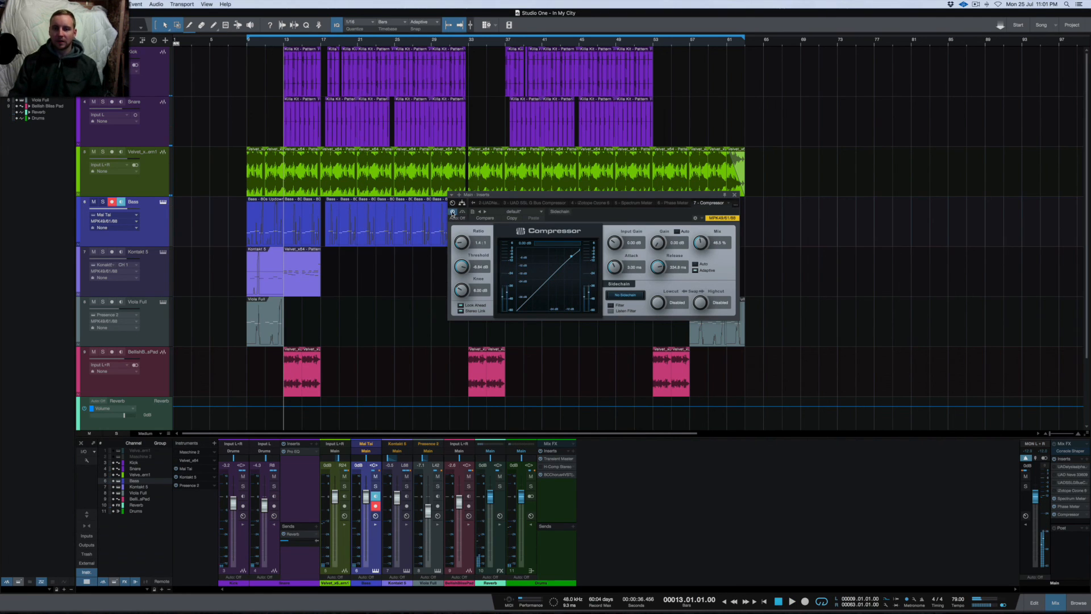
# Play the song from bar 13 while switching the Compressor off and on to compare, and stop with it bypassed.
pyautogui.press('space')
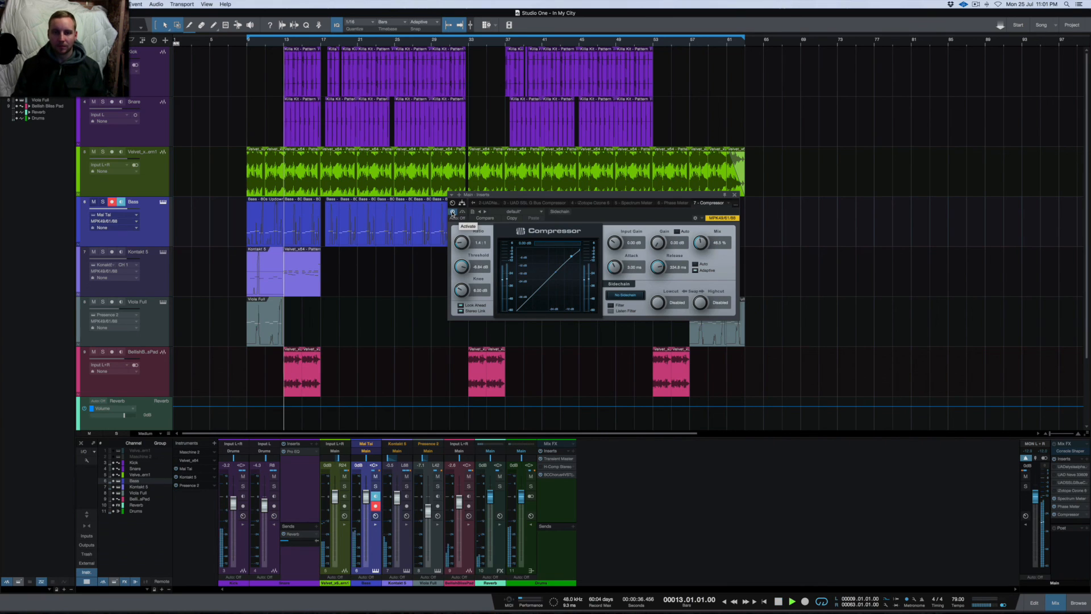
pyautogui.click(453, 213)
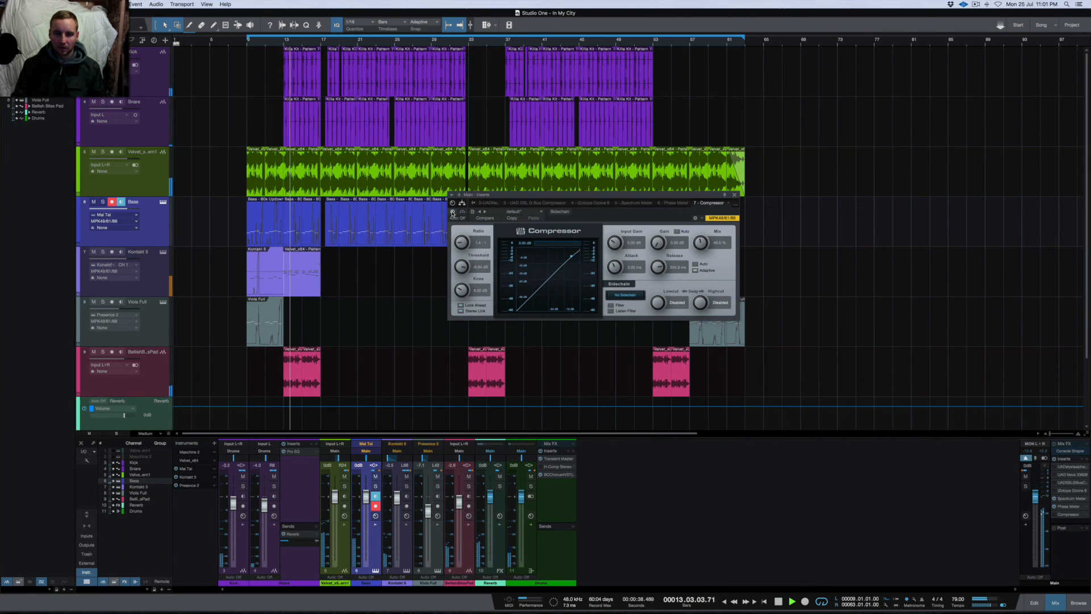
pyautogui.click(453, 213)
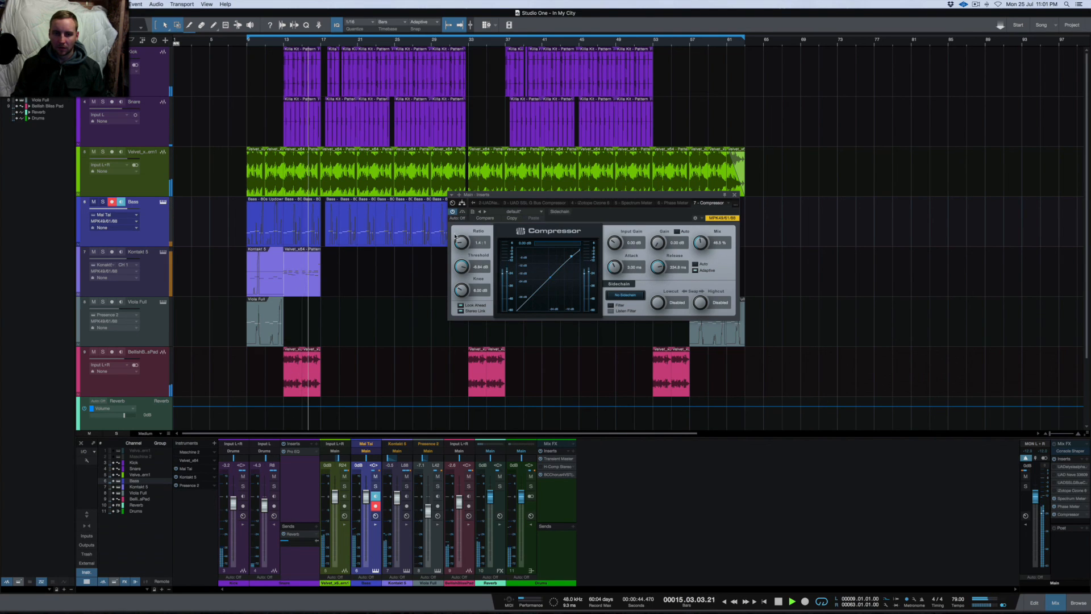
pyautogui.click(453, 213)
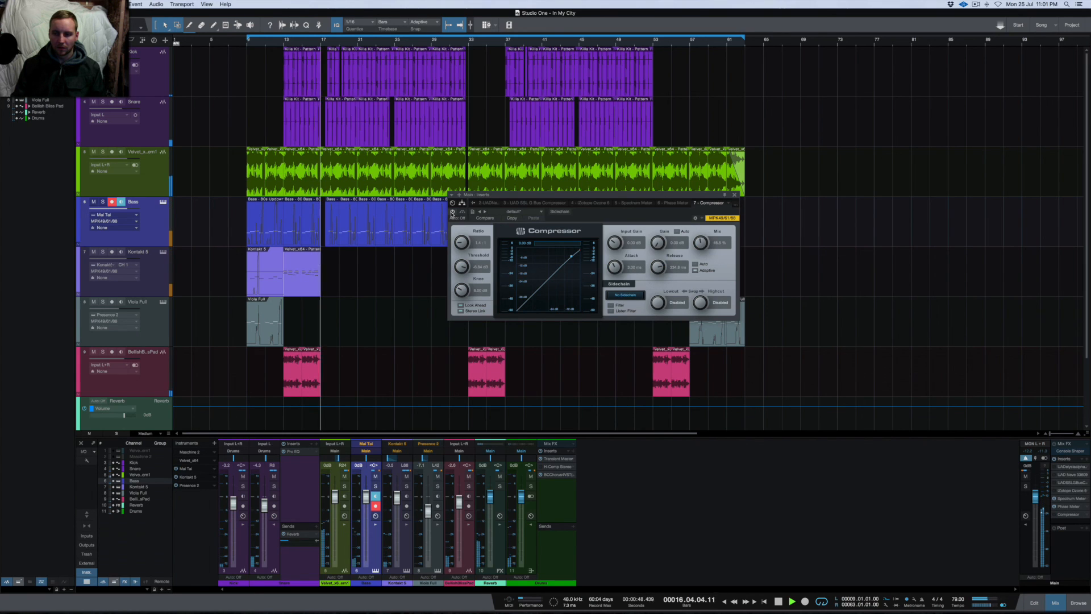
pyautogui.press('space')
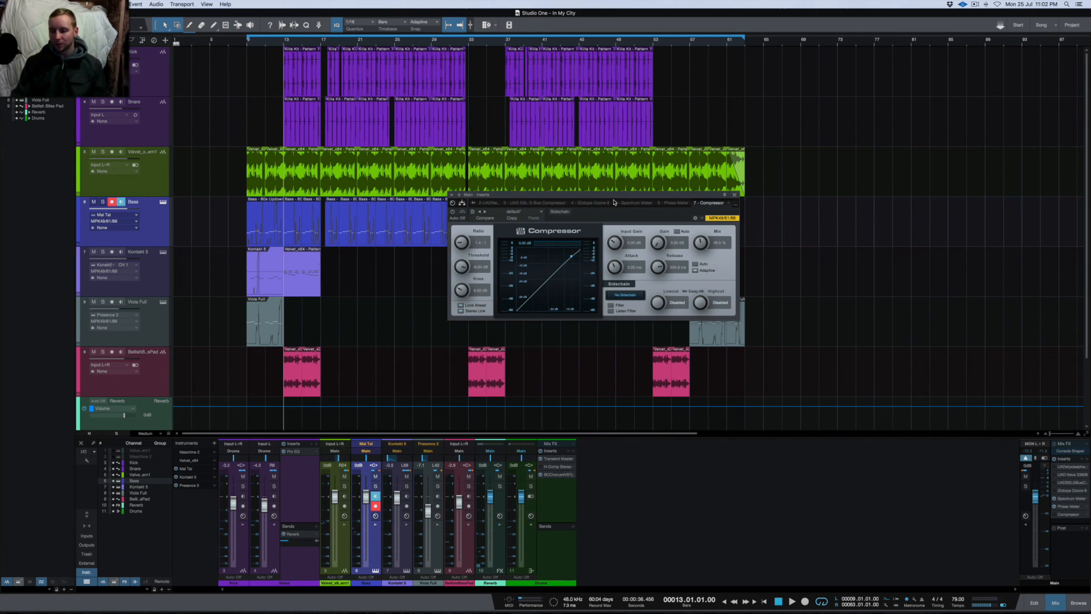
# Close and reopen the Main bus Compressor, switch it back on and enable its internal sidechain filter.
pyautogui.moveTo(614, 202); pyautogui.dragTo(578, 214)
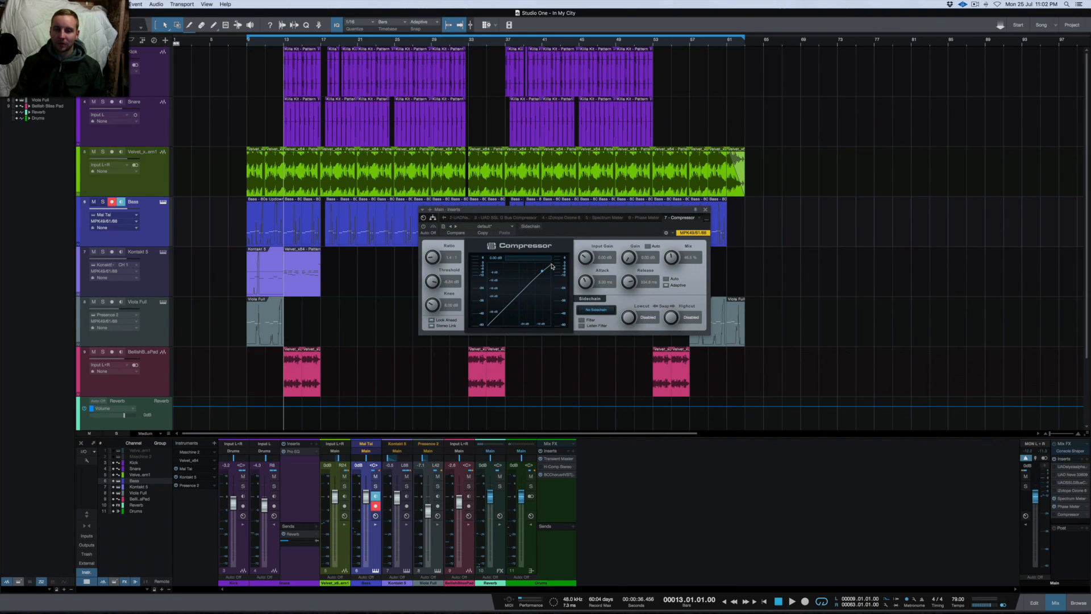
pyautogui.click(705, 210)
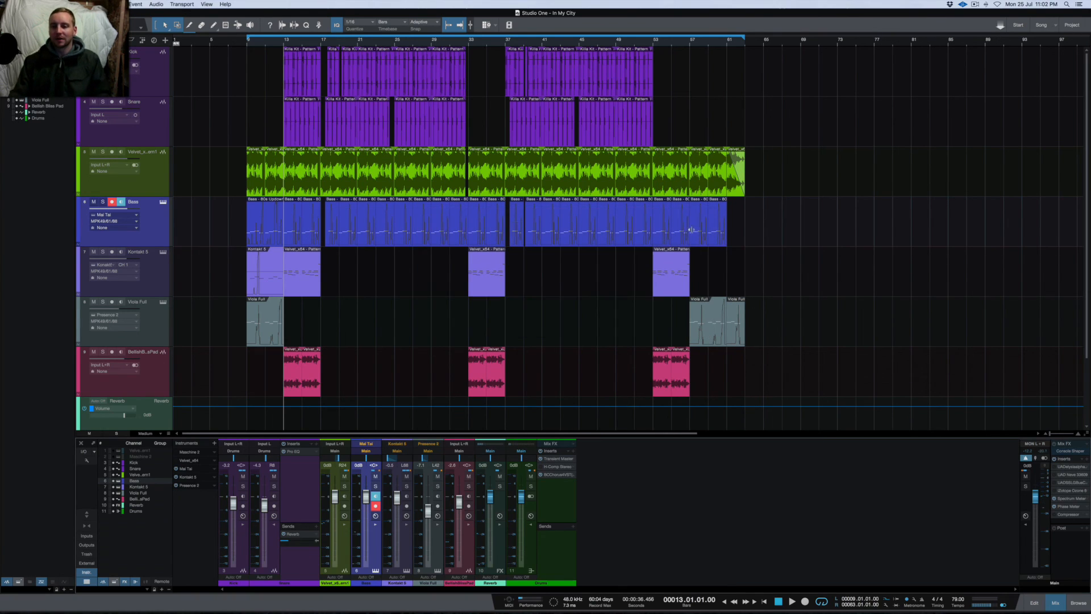
pyautogui.click(1069, 515)
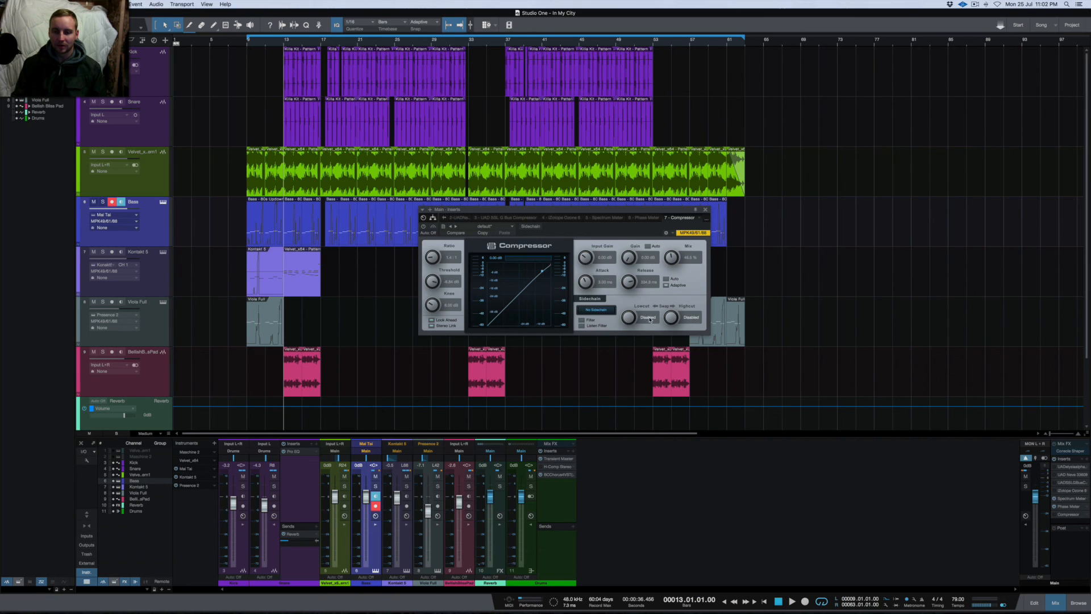
pyautogui.moveTo(589, 303); pyautogui.dragTo(600, 284)
pyautogui.click(436, 208)
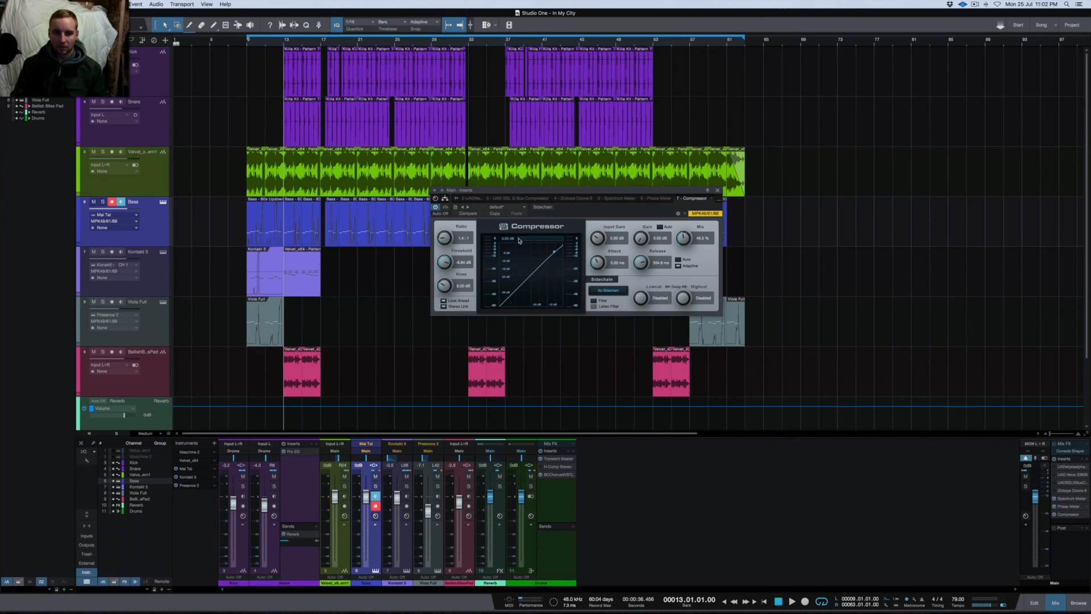
pyautogui.click(594, 301)
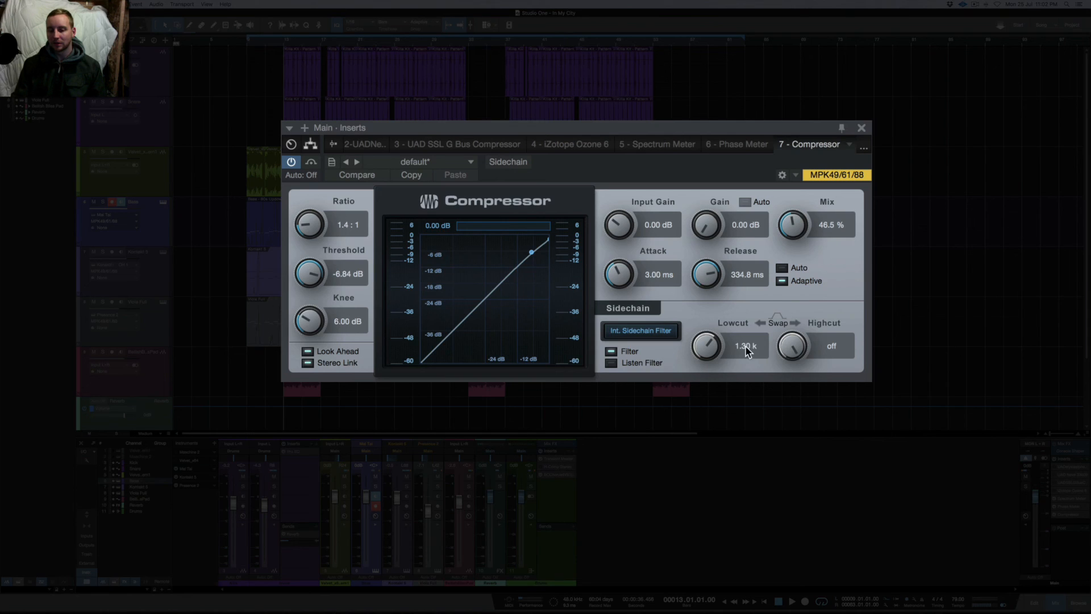
# Set the Compressor's sidechain lowcut to 1.76 kHz while playing the song.
pyautogui.moveTo(796, 351)
pyautogui.mouseDown()
pyautogui.moveTo(795, 382)
pyautogui.moveTo(799, 335)
pyautogui.mouseUp()
pyautogui.press('space')
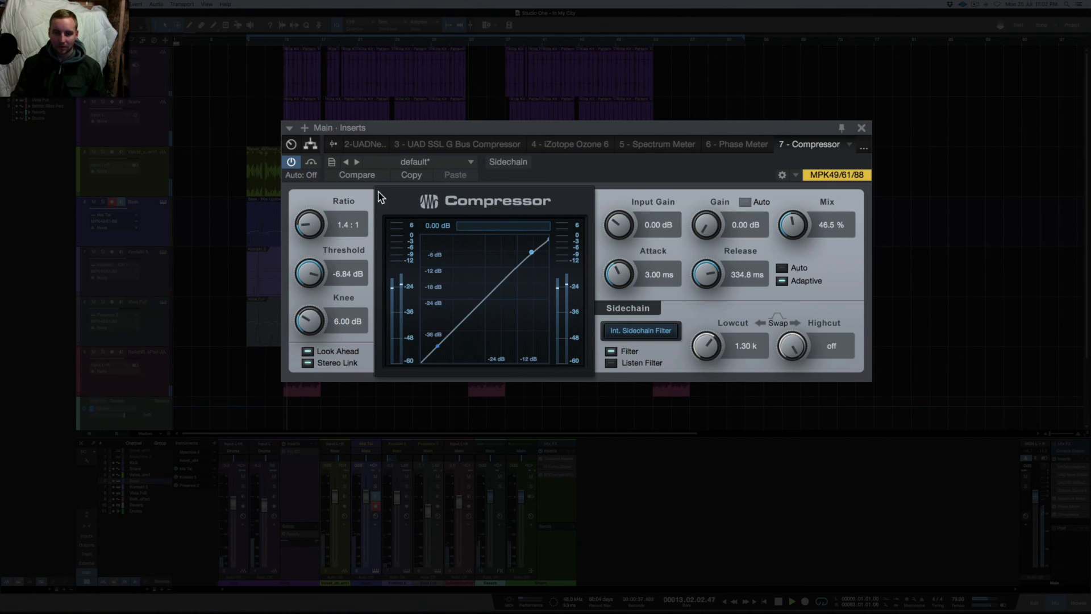
pyautogui.moveTo(723, 352); pyautogui.dragTo(714, 337)
pyautogui.press('space')
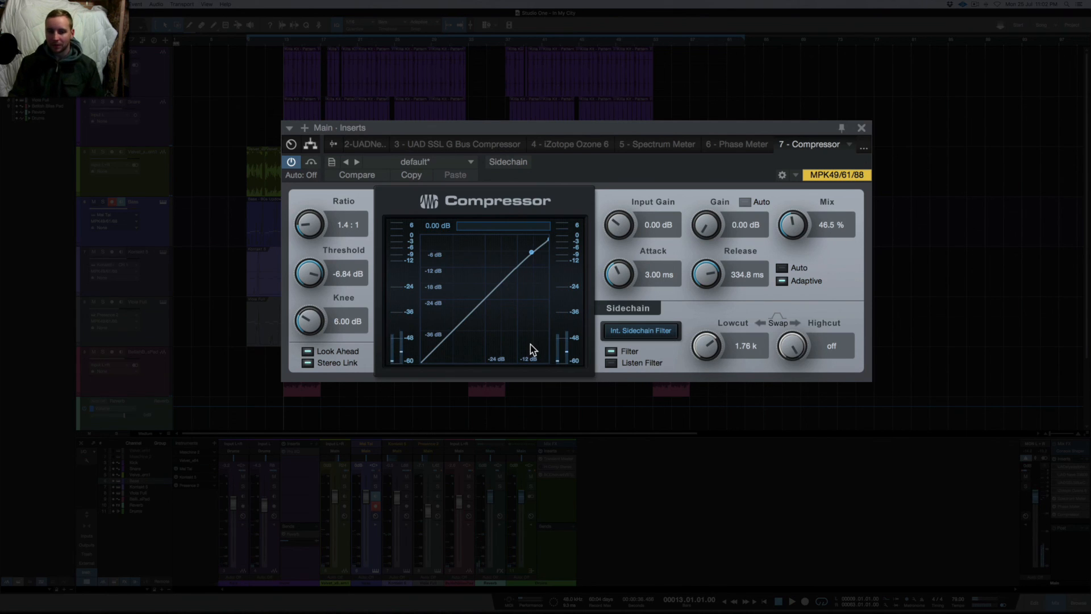
# Listen to the sidechain filter alone during playback and lower its lowcut to about 330 Hz.
pyautogui.click(613, 364)
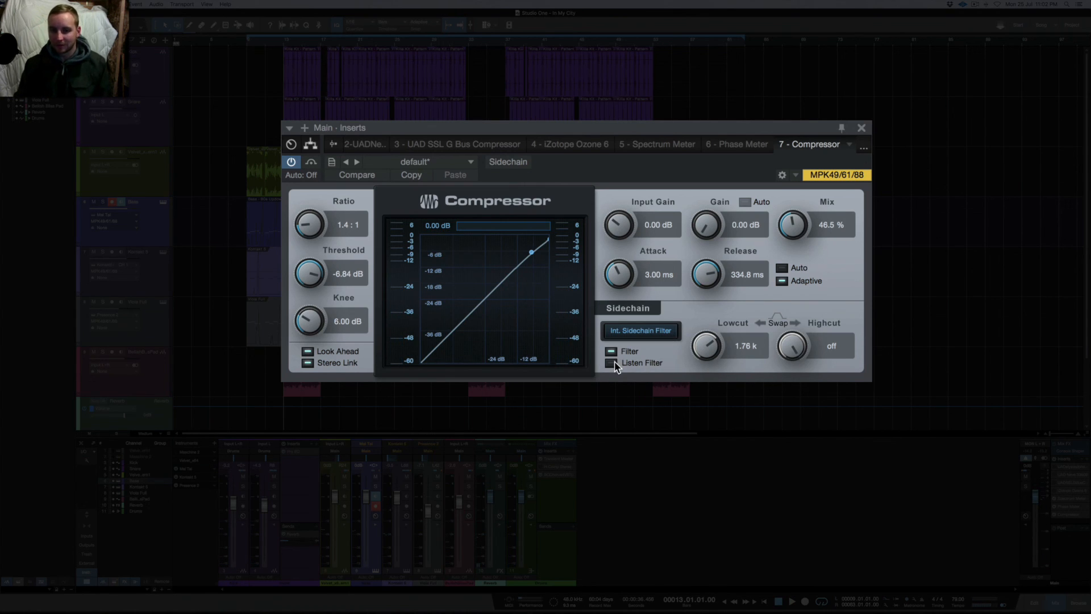
pyautogui.press('space')
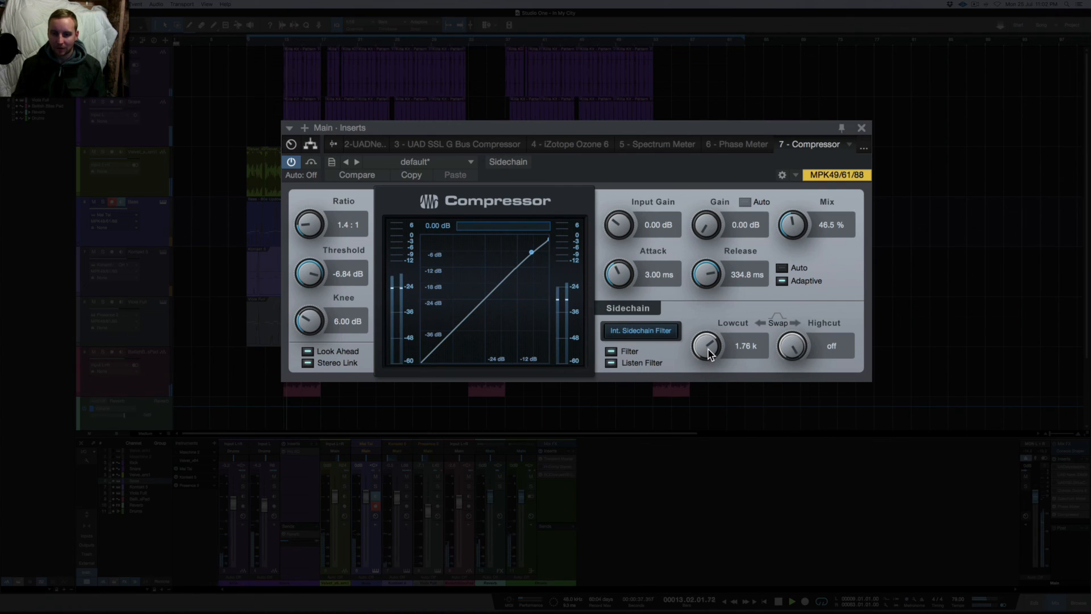
pyautogui.moveTo(708, 341); pyautogui.dragTo(702, 379)
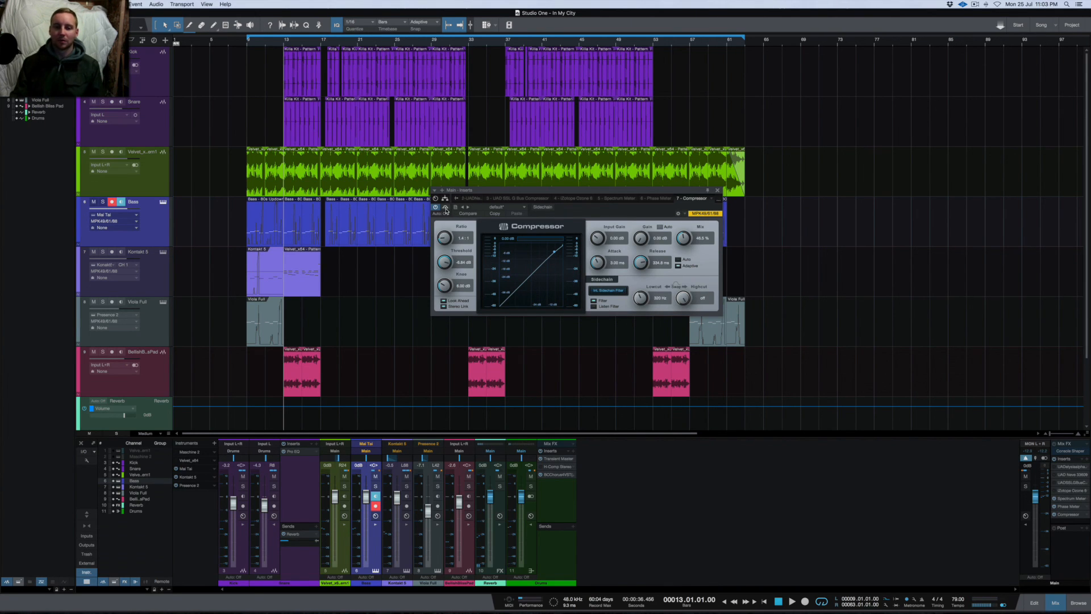
# Close the PreSonus Compressor and remove it from the Main bus inserts.
pyautogui.click(718, 190)
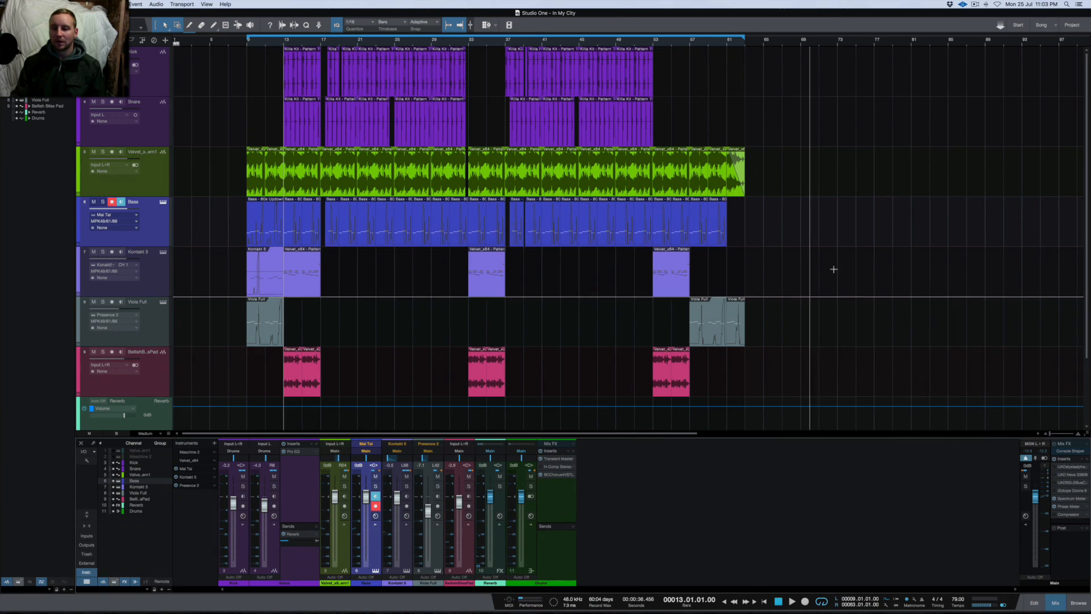
pyautogui.click(1087, 517)
pyautogui.click(1063, 591)
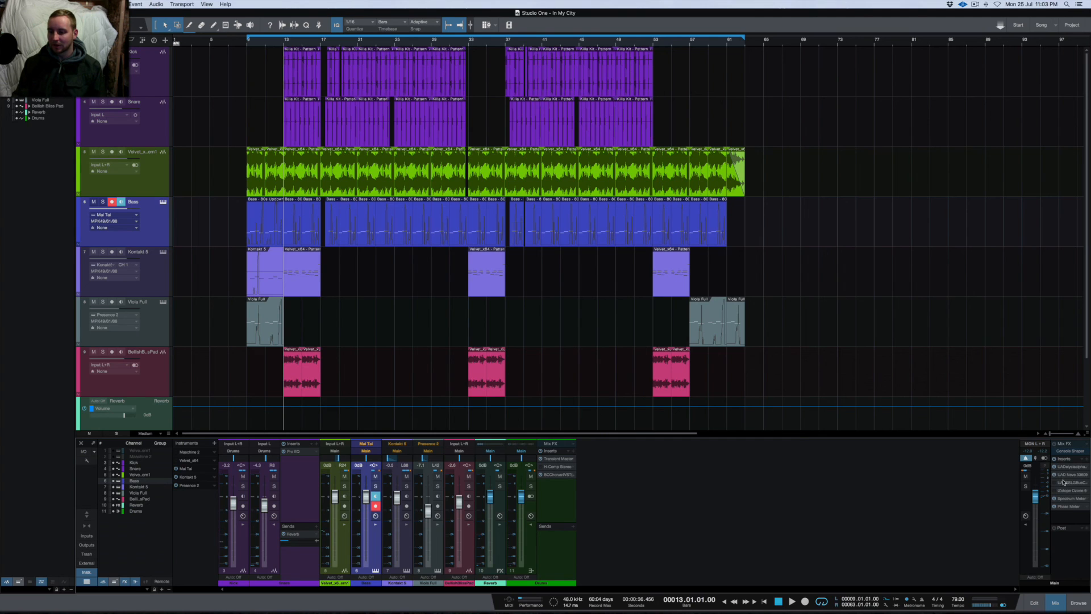
# Open the UAD Neve 33609 from the Main bus inserts and place its window over the arrangement's middle tracks.
pyautogui.click(1066, 476)
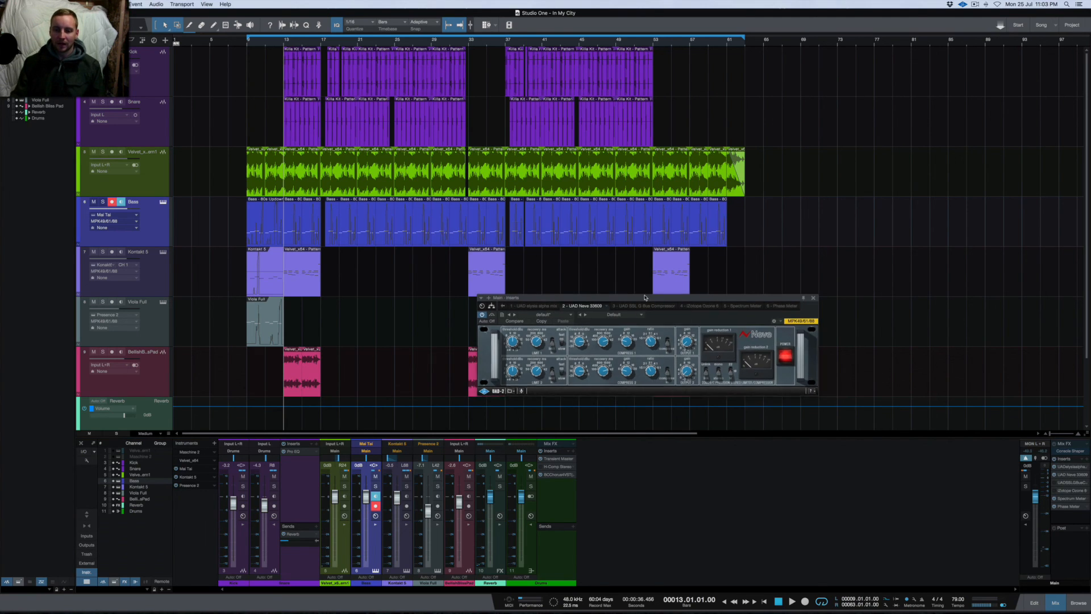
pyautogui.moveTo(649, 302); pyautogui.dragTo(600, 215)
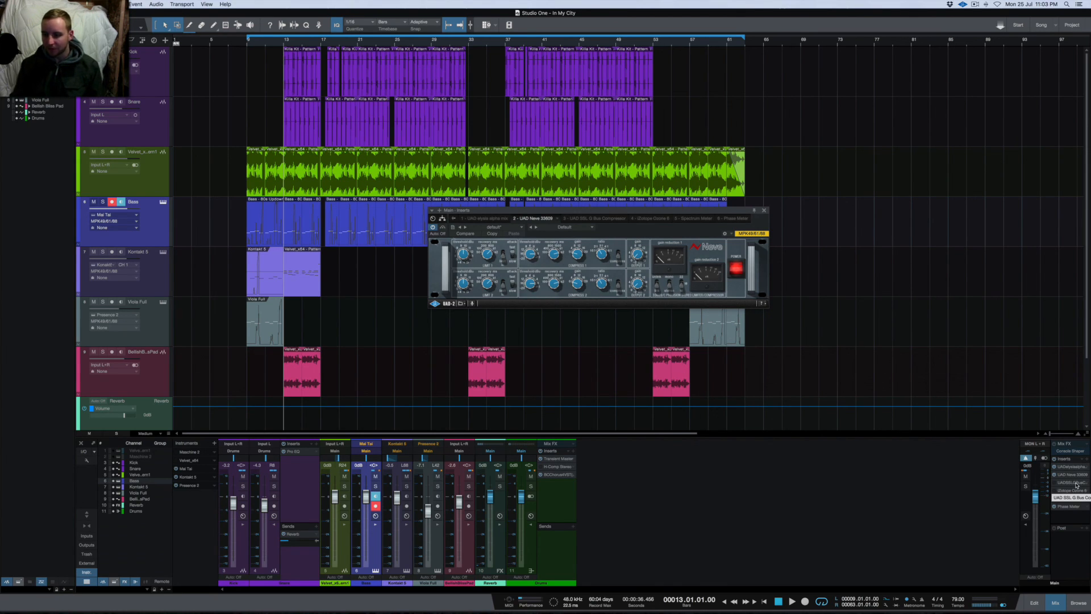
pyautogui.moveTo(534, 210); pyautogui.dragTo(519, 191)
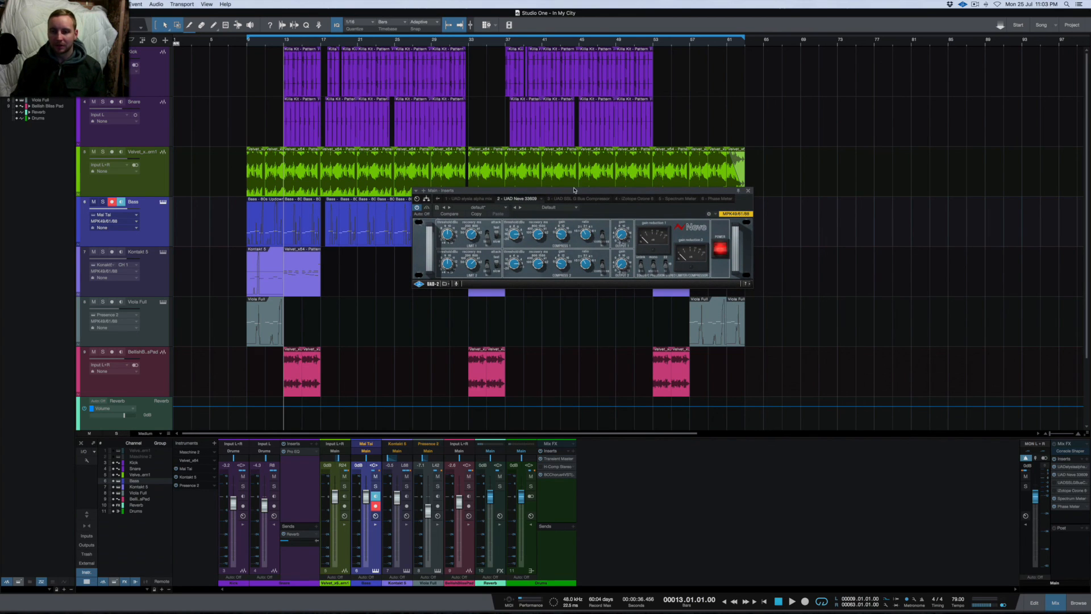
pyautogui.moveTo(575, 193); pyautogui.dragTo(574, 217)
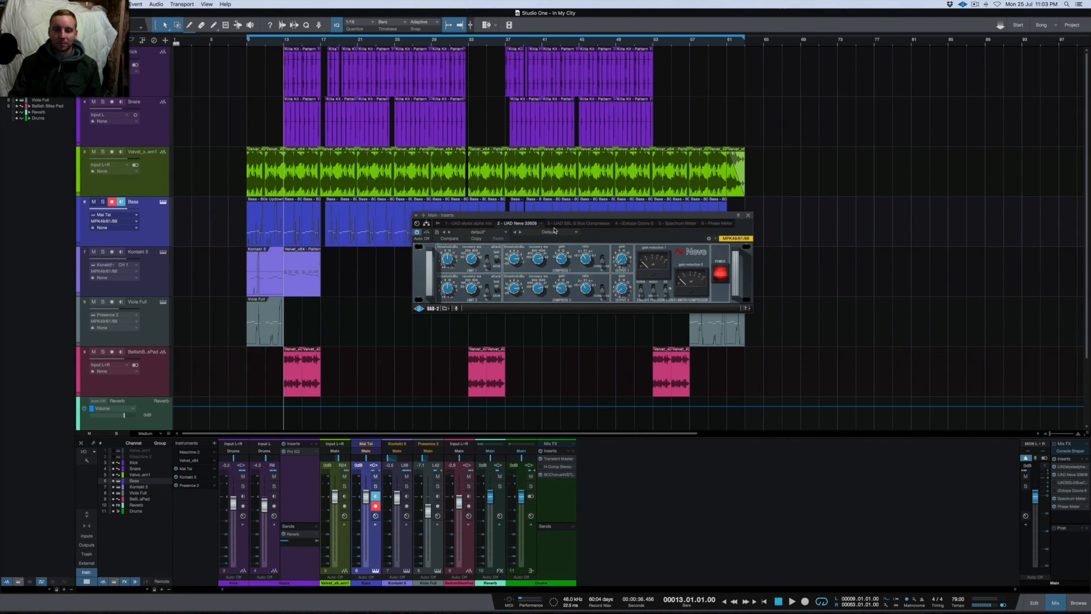
# Open the UAD elysia alpha mix as well, place it above the Neve 33609 and keep both plug-in windows pinned.
pyautogui.click(1071, 467)
pyautogui.moveTo(691, 162); pyautogui.dragTo(674, 59)
pyautogui.click(739, 216)
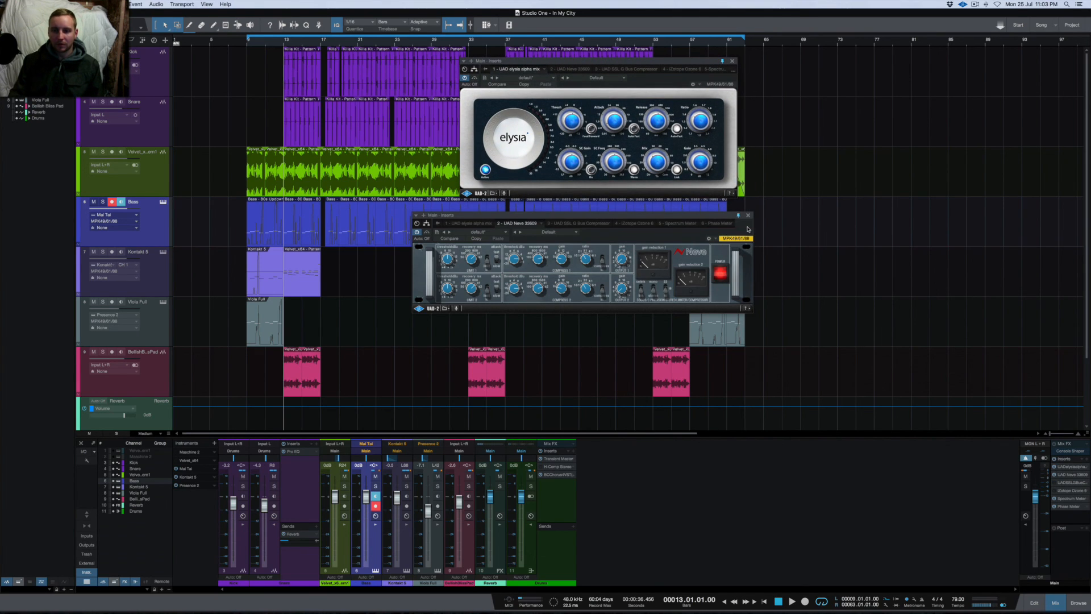
# Play the song from bar 13 twice to compare the mix with and without the Neve 33609.
pyautogui.press('space')
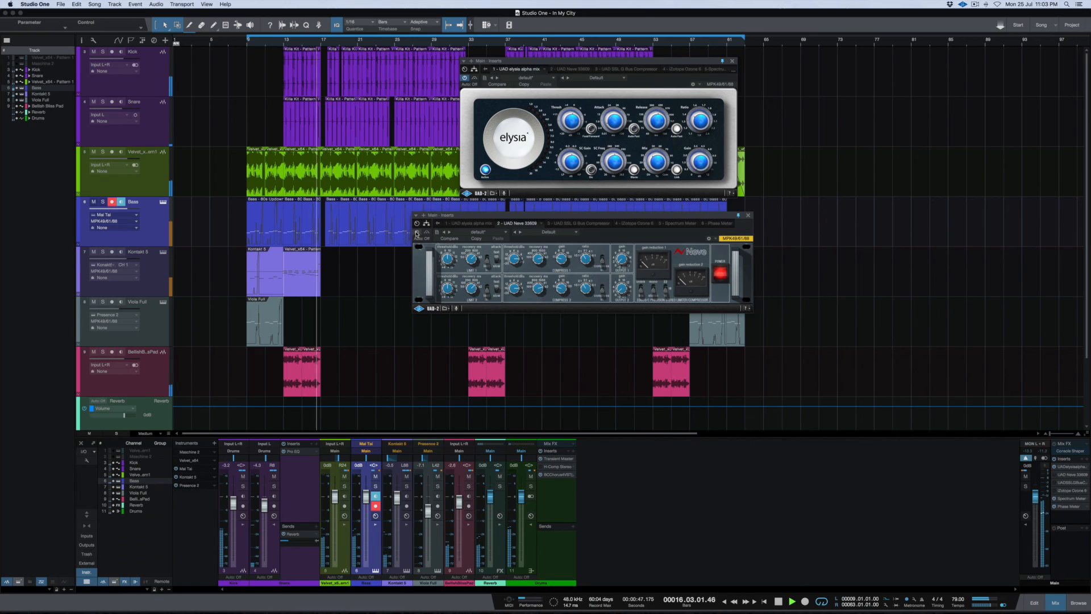
pyautogui.press('space')
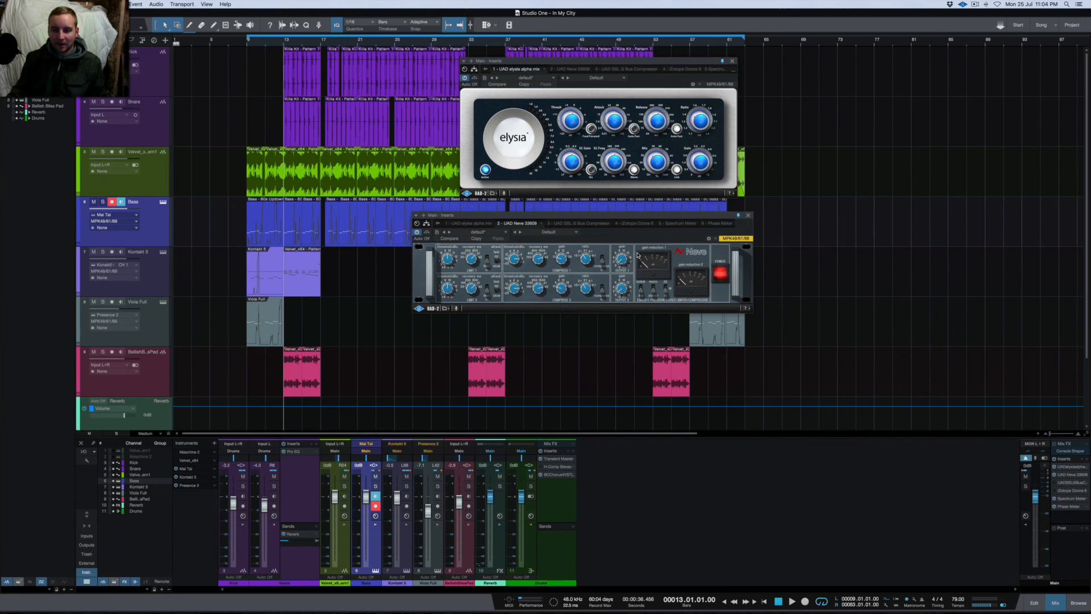
pyautogui.press('space')
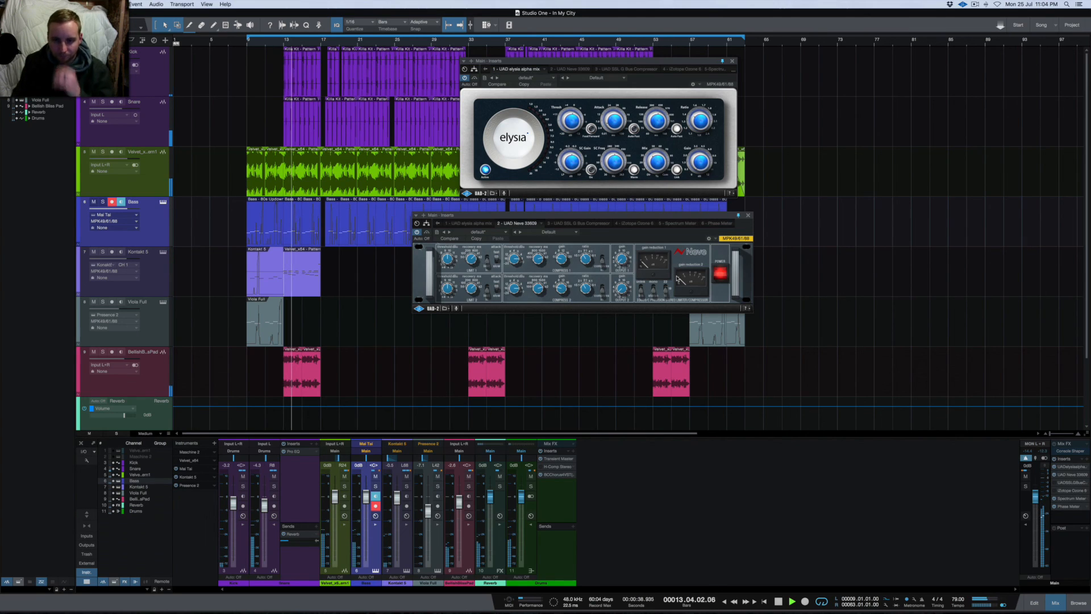
pyautogui.press('space')
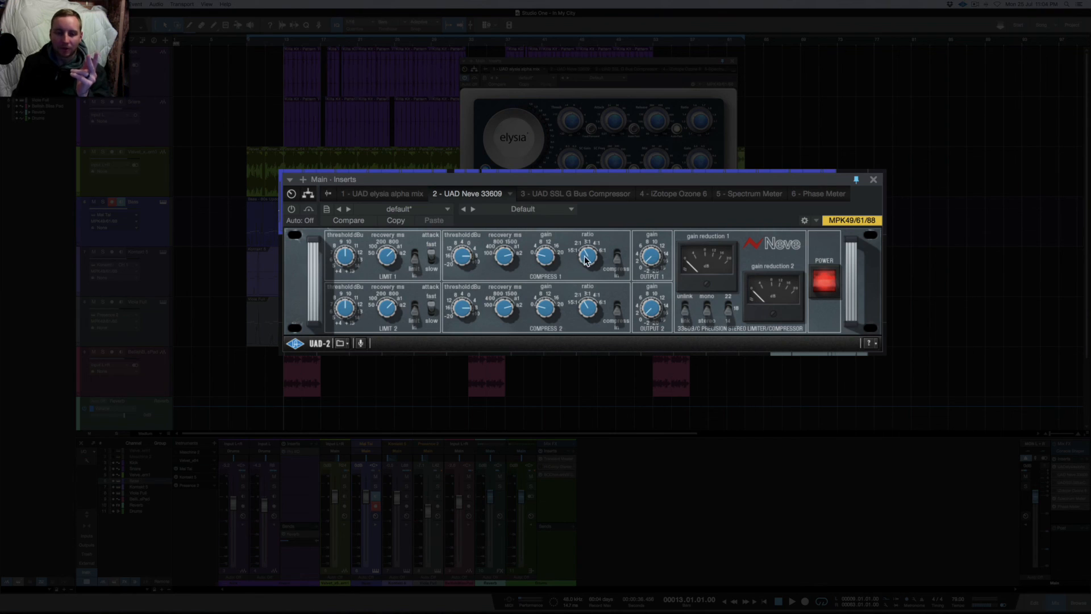
# Try the Neve 33609's compressor recovery control and switch its limiter in and back out.
pyautogui.moveTo(511, 253); pyautogui.dragTo(520, 252)
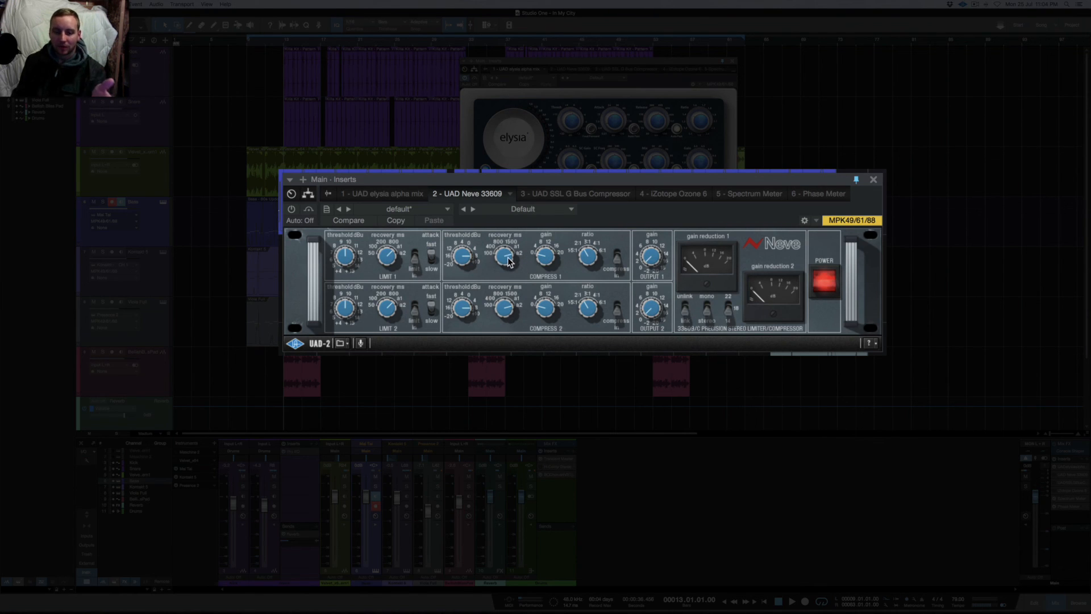
pyautogui.moveTo(509, 254); pyautogui.dragTo(509, 253)
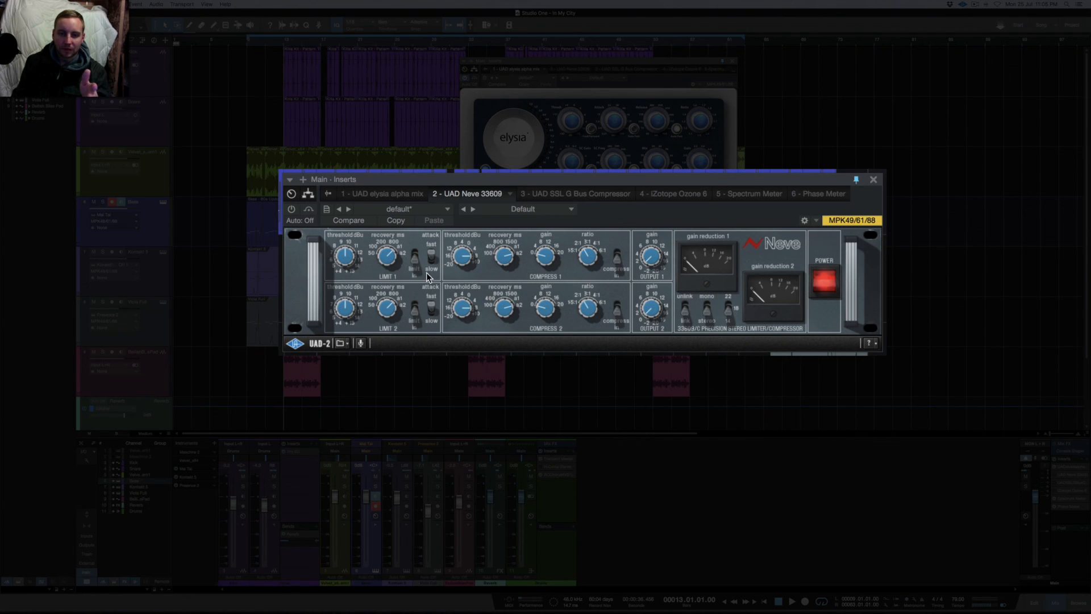
pyautogui.click(416, 258)
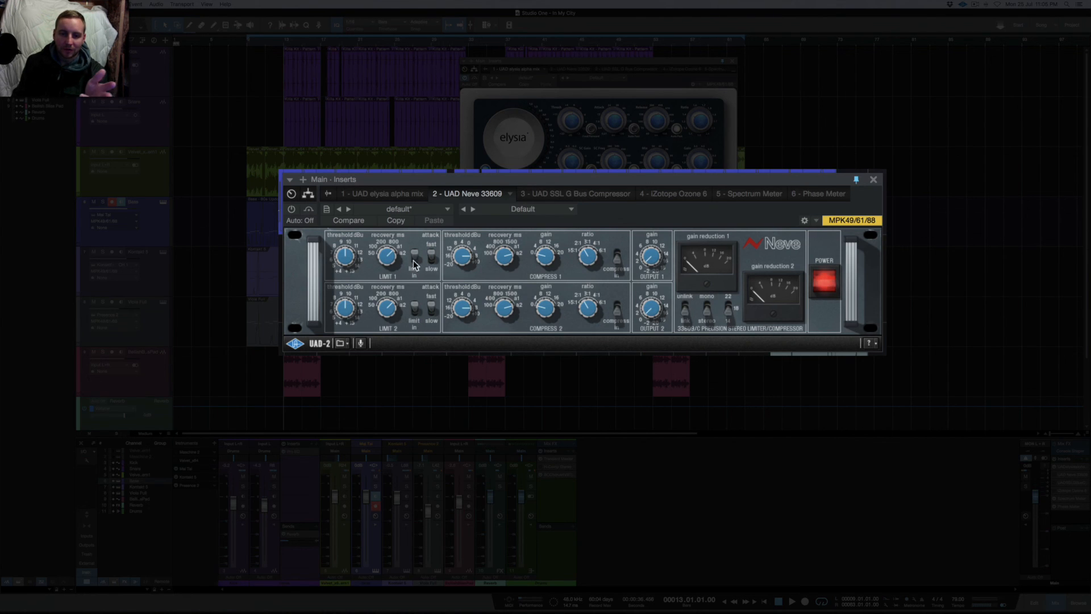
pyautogui.click(413, 261)
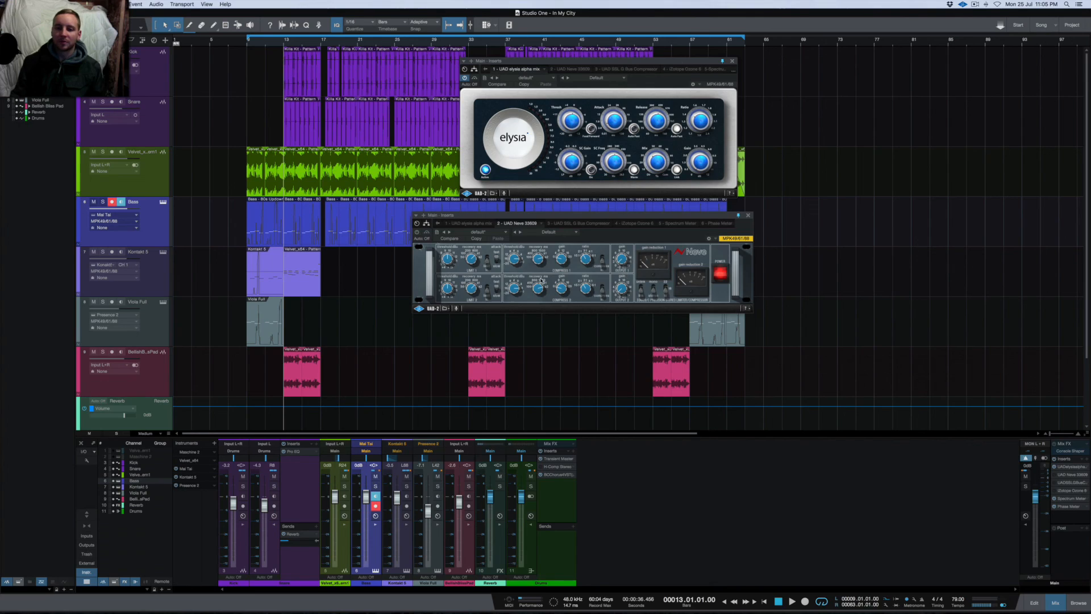
# Close the Neve 33609, open the UAD SSL G Bus Compressor and move its window beside the elysia alpha mix.
pyautogui.click(750, 216)
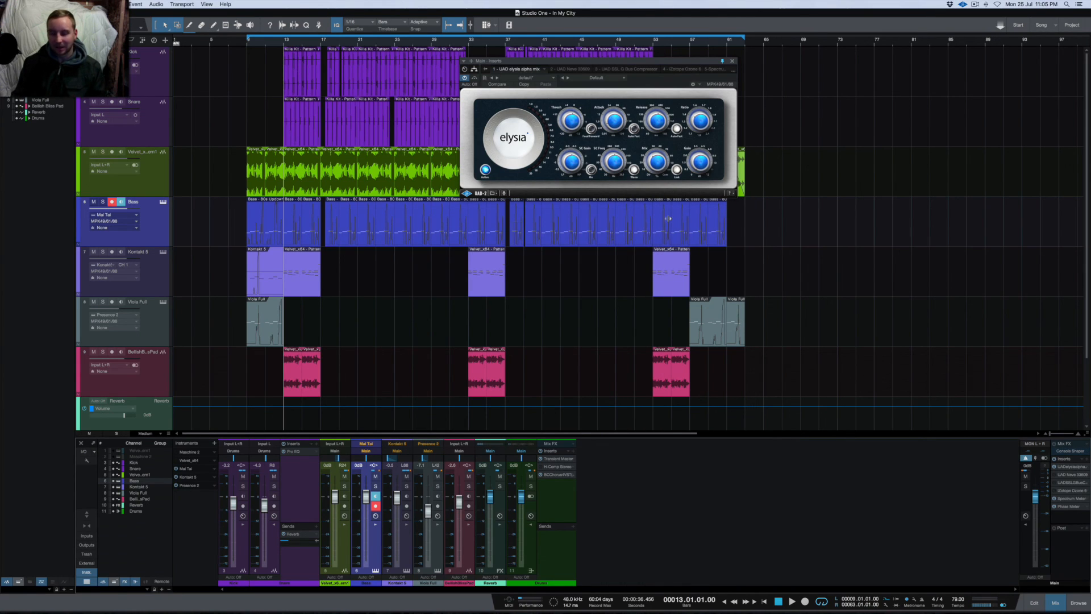
pyautogui.click(1065, 484)
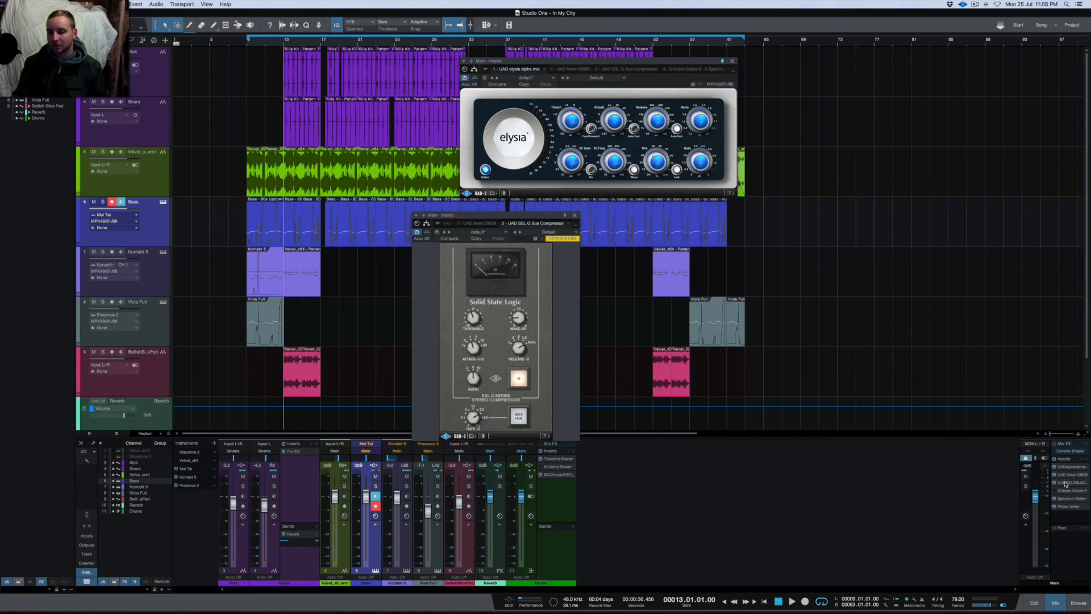
pyautogui.moveTo(531, 213); pyautogui.dragTo(868, 77)
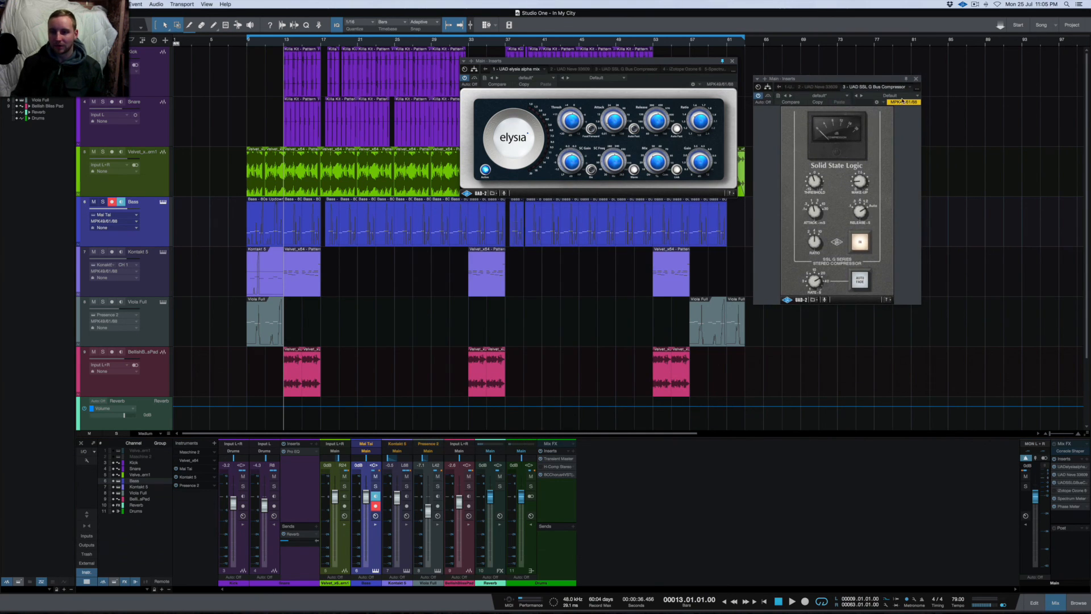
# Reopen the UAD Neve 33609 and arrange its window below the elysia alpha mix, with the SSL G Bus Compressor beside them.
pyautogui.click(1069, 476)
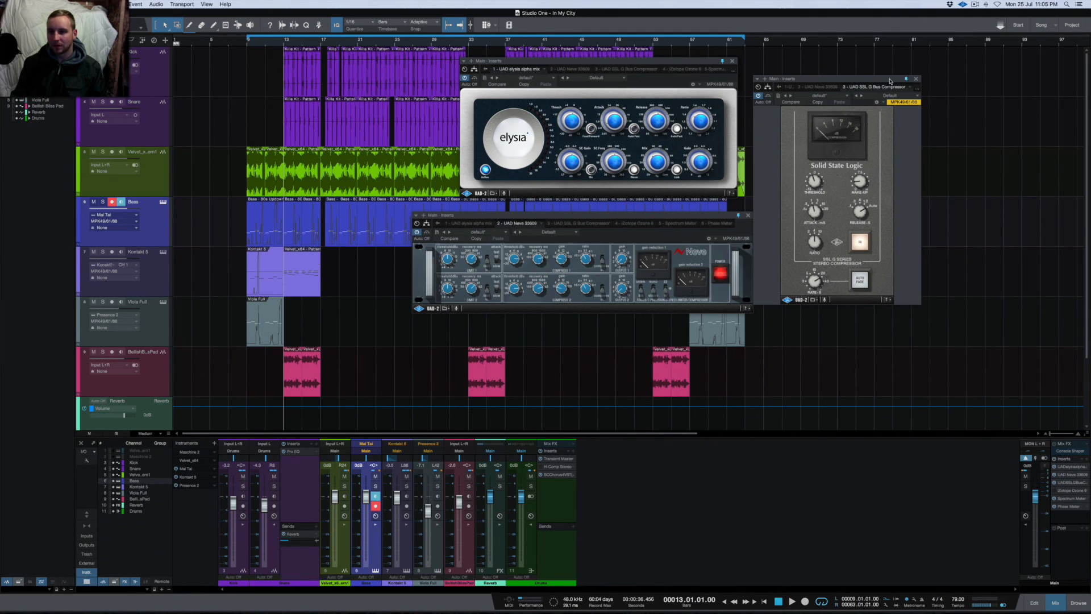
pyautogui.moveTo(717, 220); pyautogui.dragTo(487, 260)
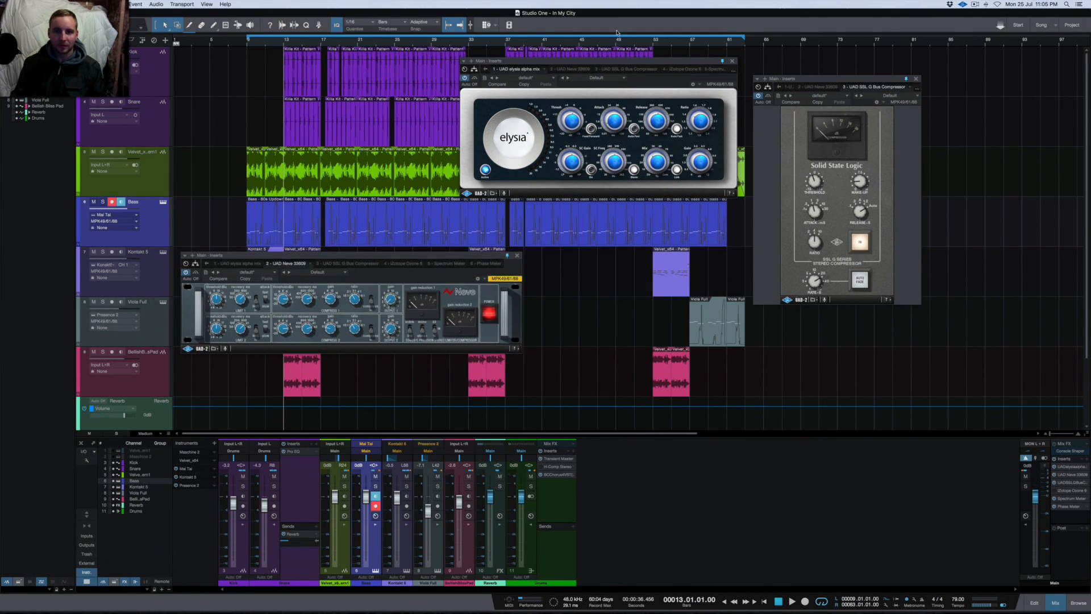
pyautogui.moveTo(603, 68); pyautogui.dragTo(336, 120)
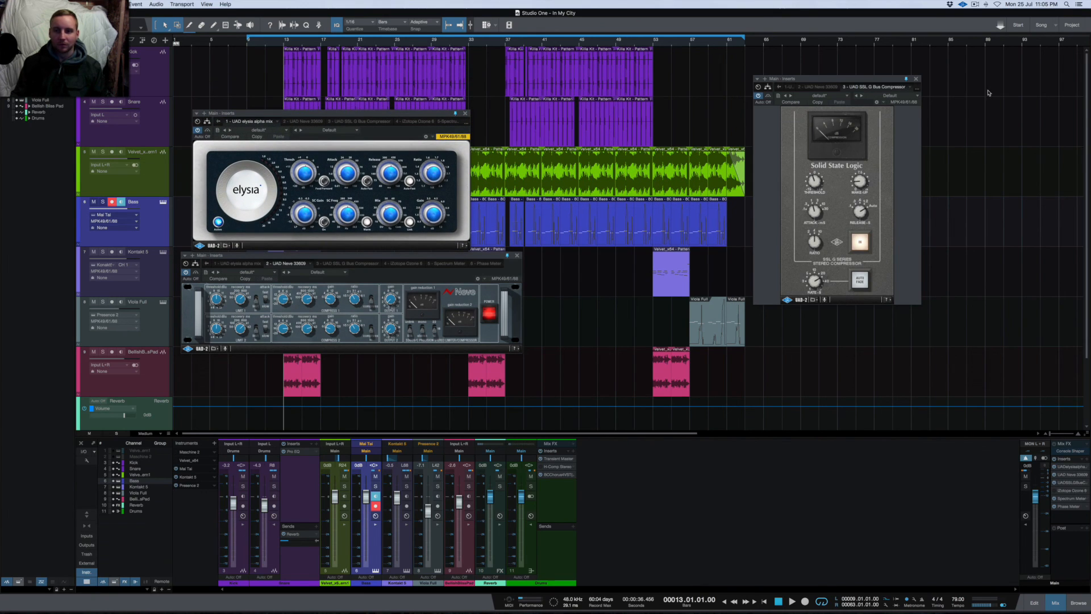
pyautogui.moveTo(867, 82); pyautogui.dragTo(648, 132)
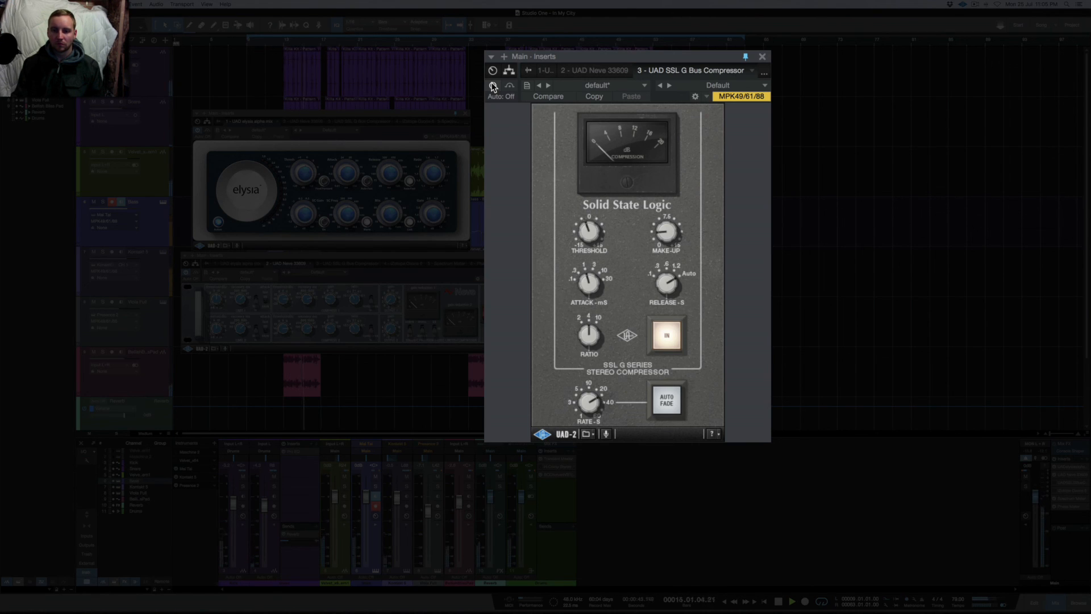
# Play the song from bar 13 while toggling the SSL G Bus Compressor's bypass and fine-tuning its threshold.
pyautogui.click(493, 87)
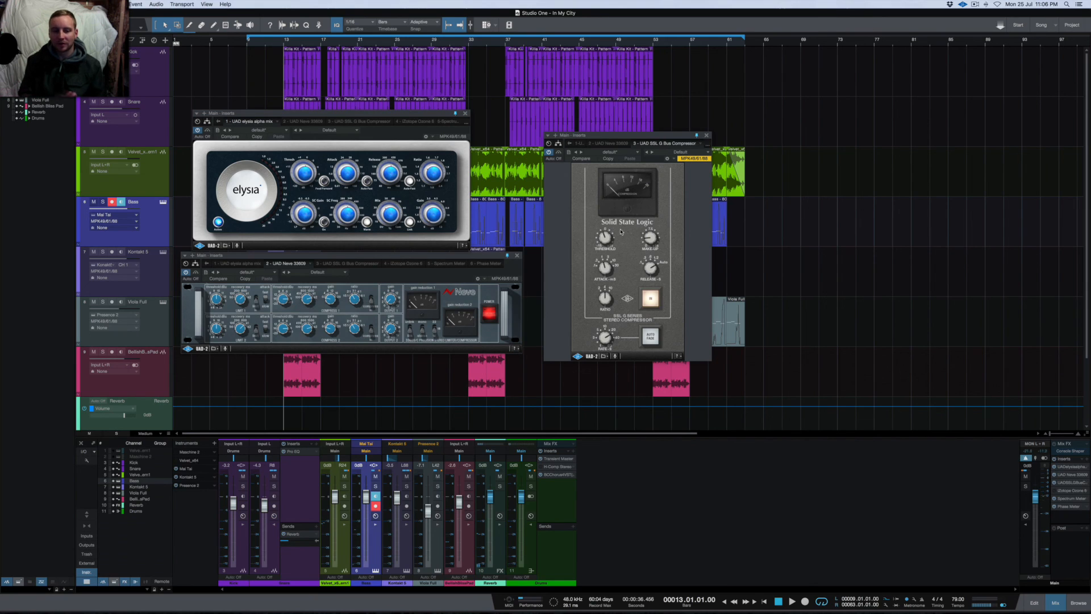
pyautogui.click(349, 116)
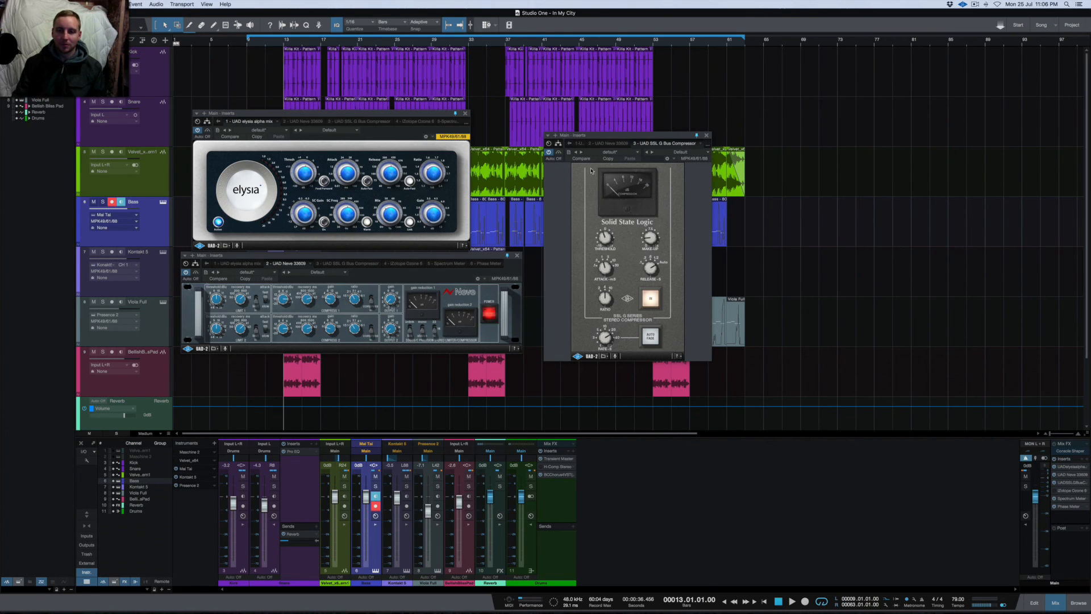
pyautogui.press('space')
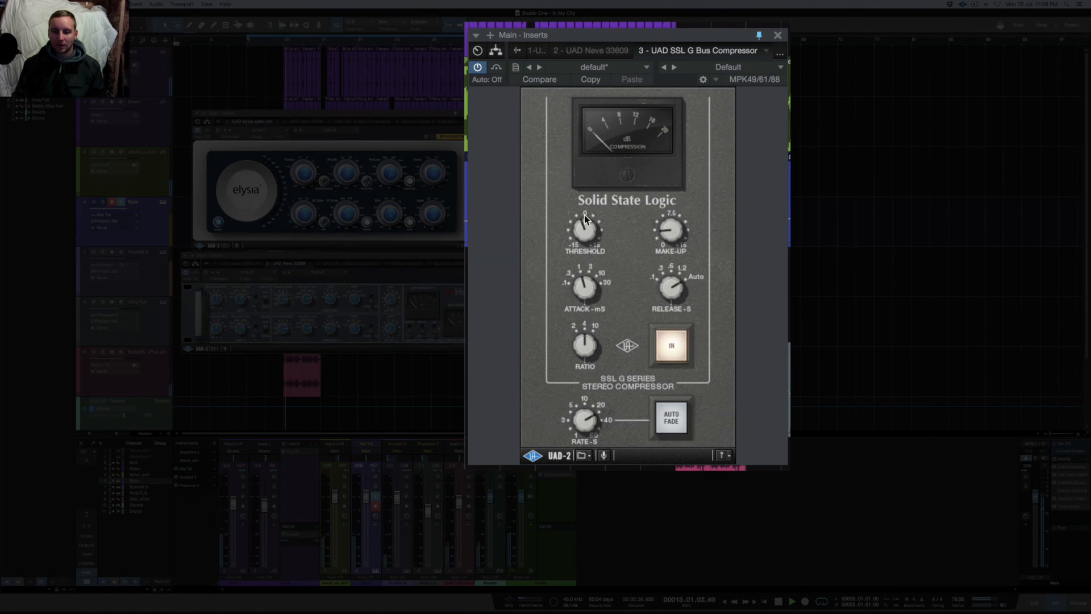
pyautogui.click(604, 235)
pyautogui.moveTo(582, 221)
pyautogui.mouseDown()
pyautogui.moveTo(578, 241)
pyautogui.moveTo(579, 228)
pyautogui.mouseUp()
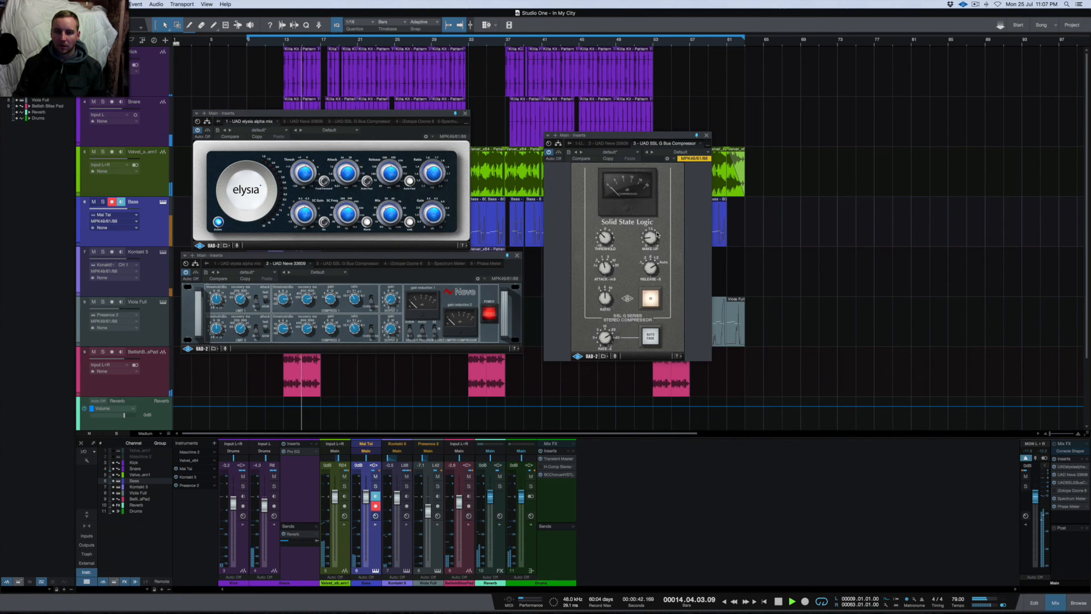
pyautogui.press('space')
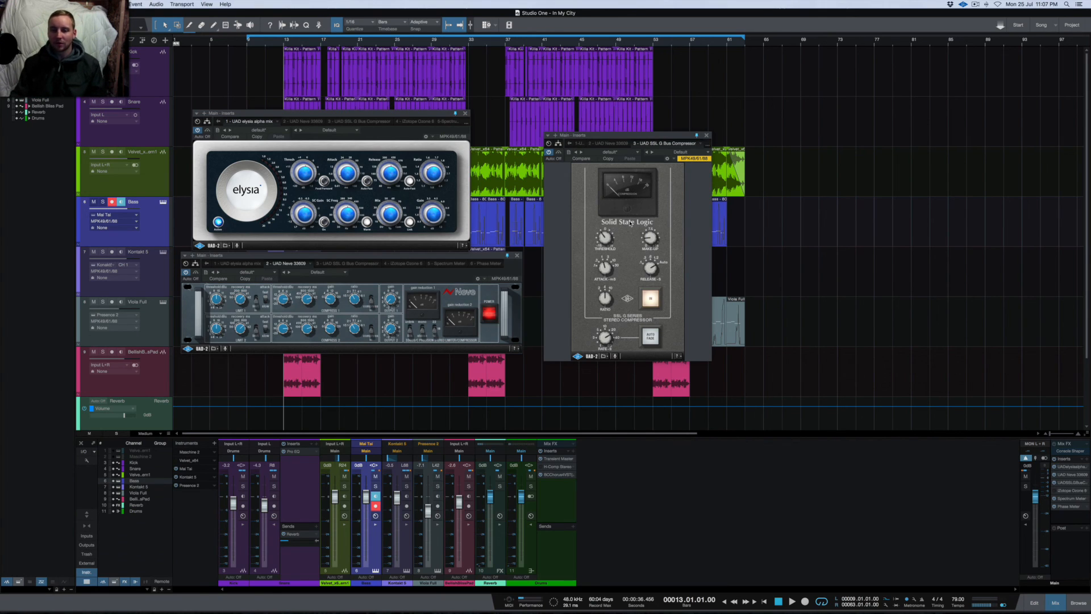
pyautogui.press('space')
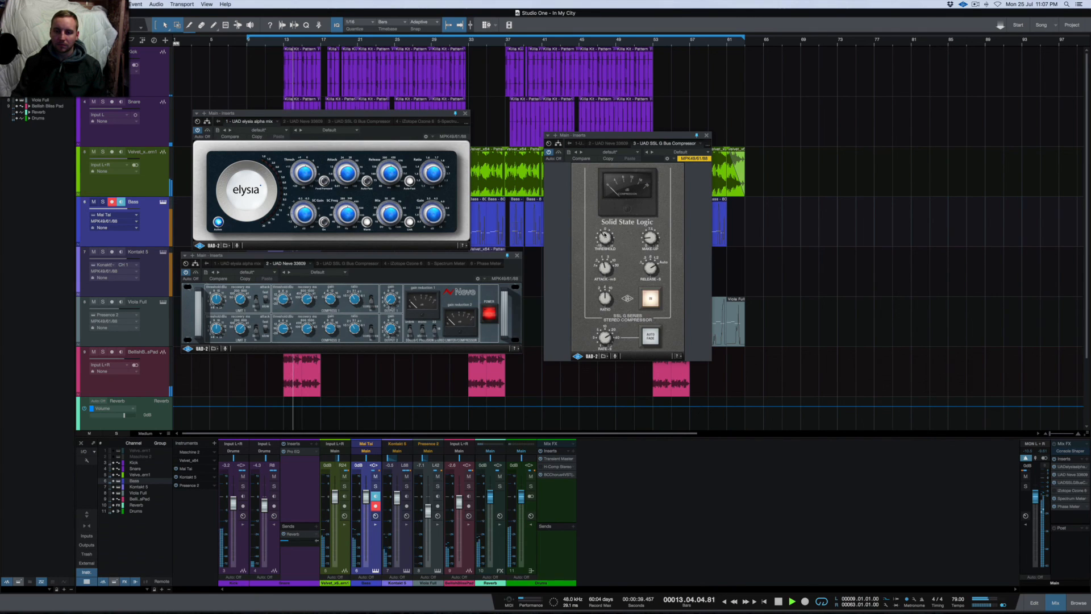
pyautogui.press('space')
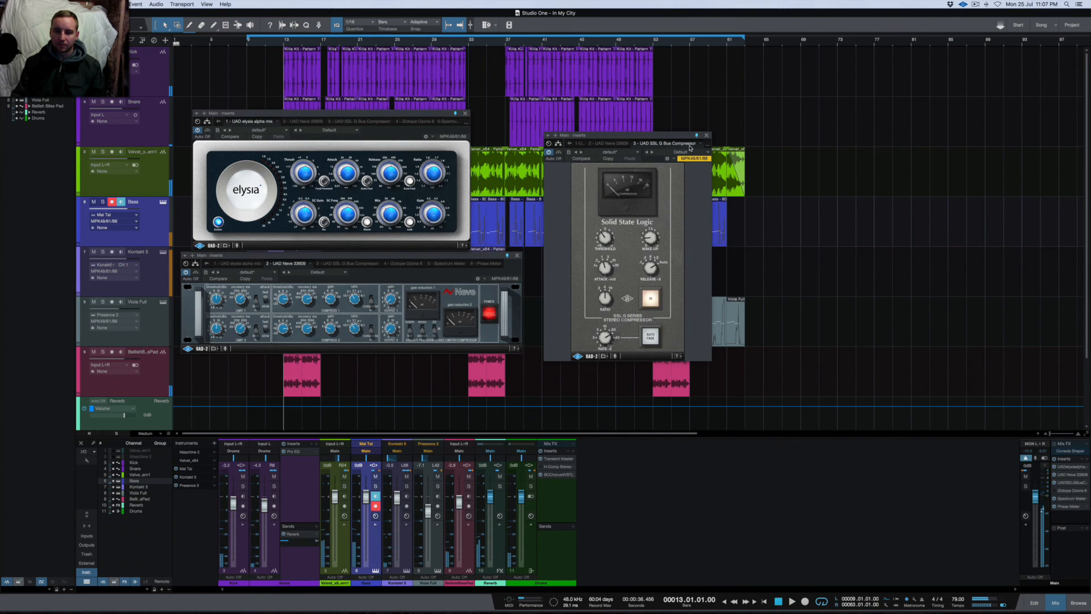
# Close the SSL G Bus Compressor, elysia alpha mix and Neve 33609 windows.
pyautogui.click(708, 136)
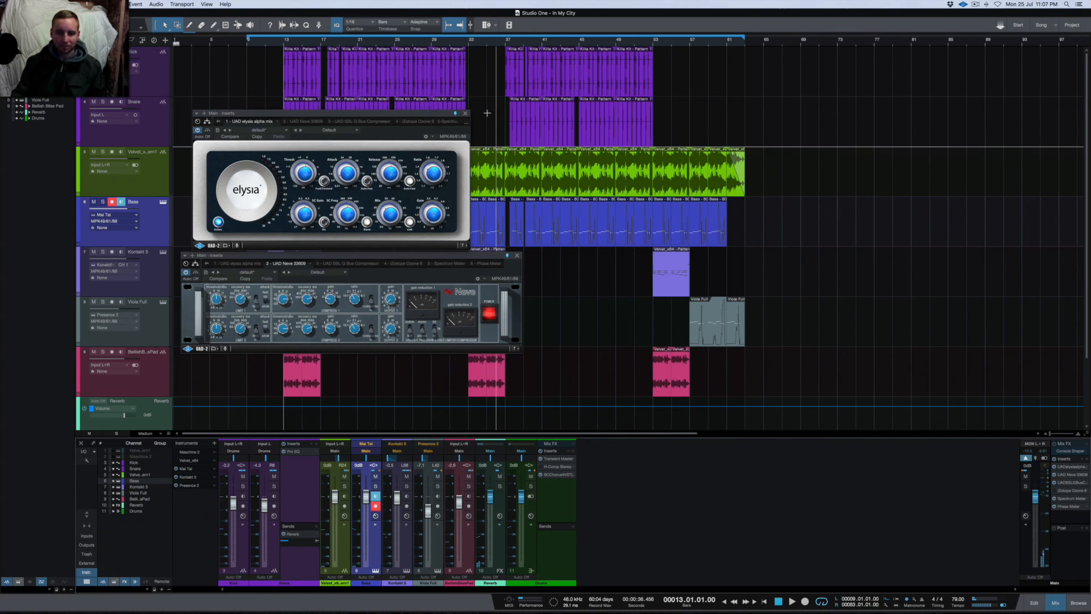
pyautogui.click(466, 113)
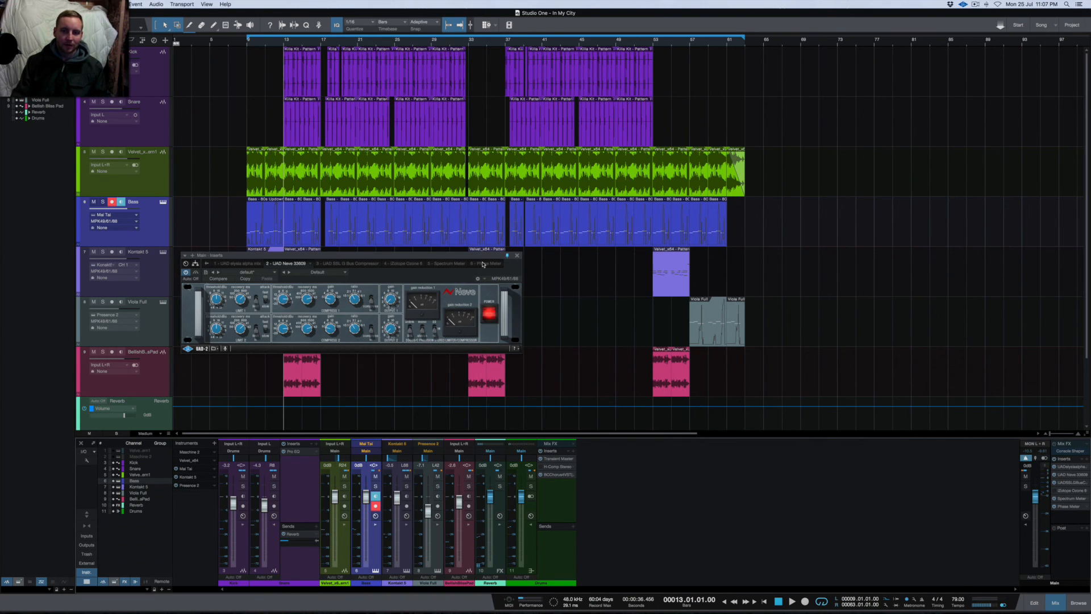
pyautogui.click(516, 256)
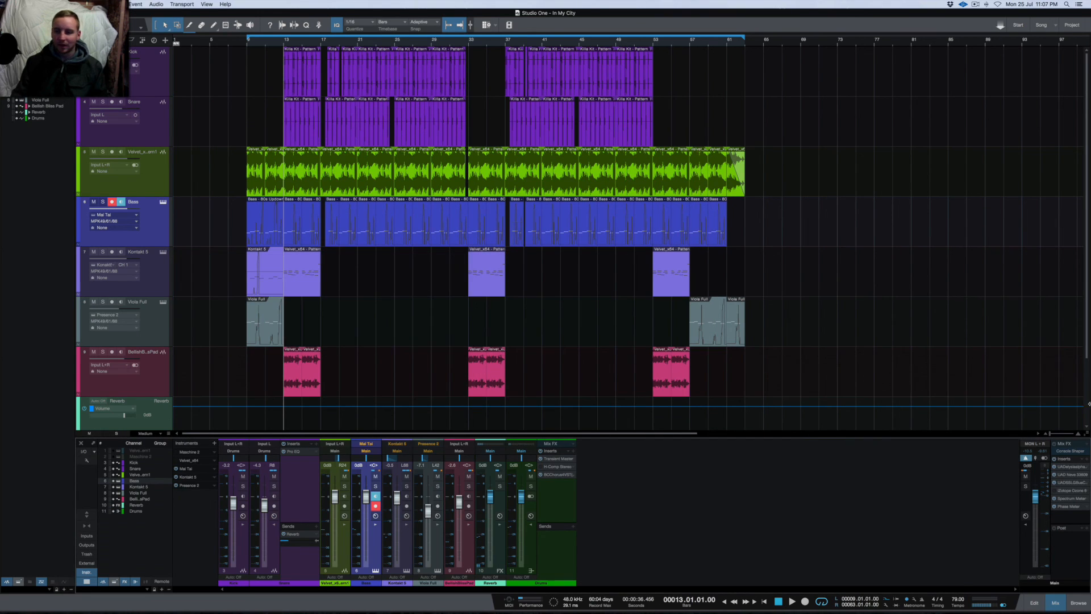
# Play the song from bar 13 with the Main bus Spectrum Meter open and its window moved clear of the arrangement.
pyautogui.click(1060, 501)
pyautogui.press('space')
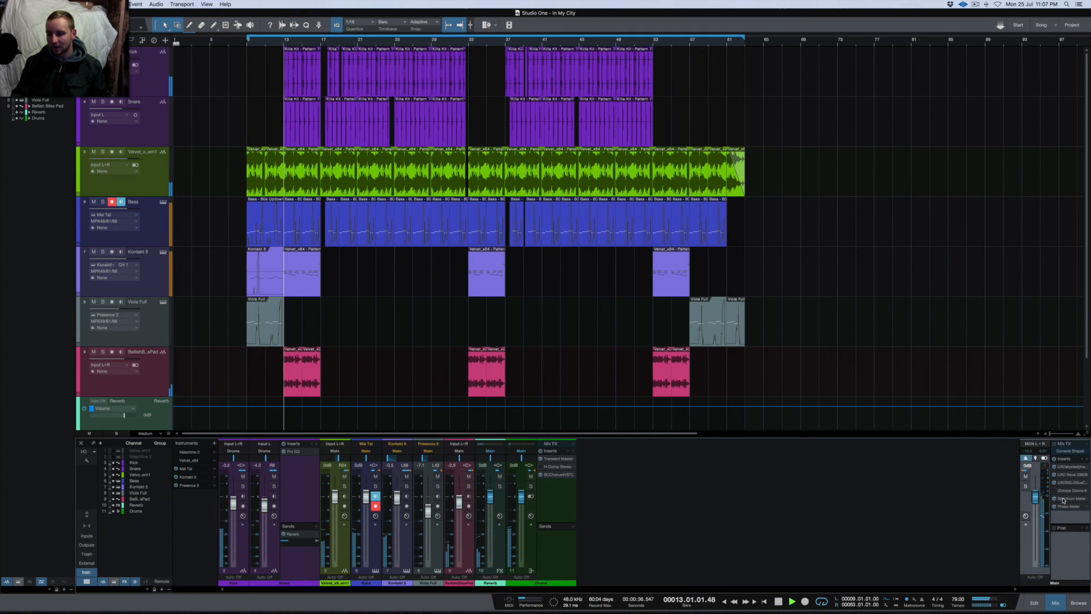
pyautogui.doubleClick(1063, 501)
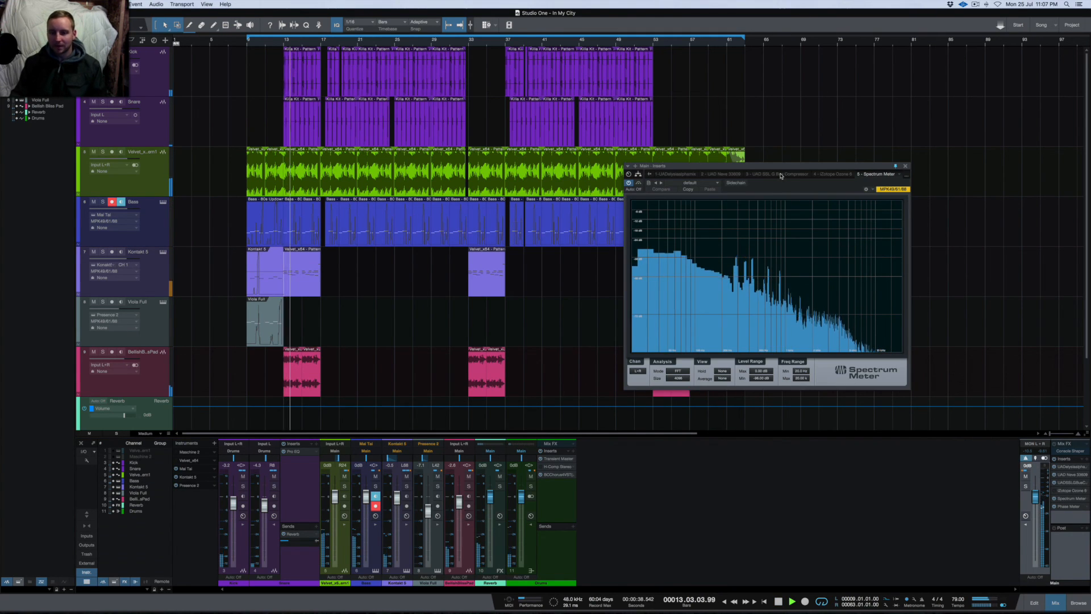
pyautogui.moveTo(692, 165); pyautogui.dragTo(774, 114)
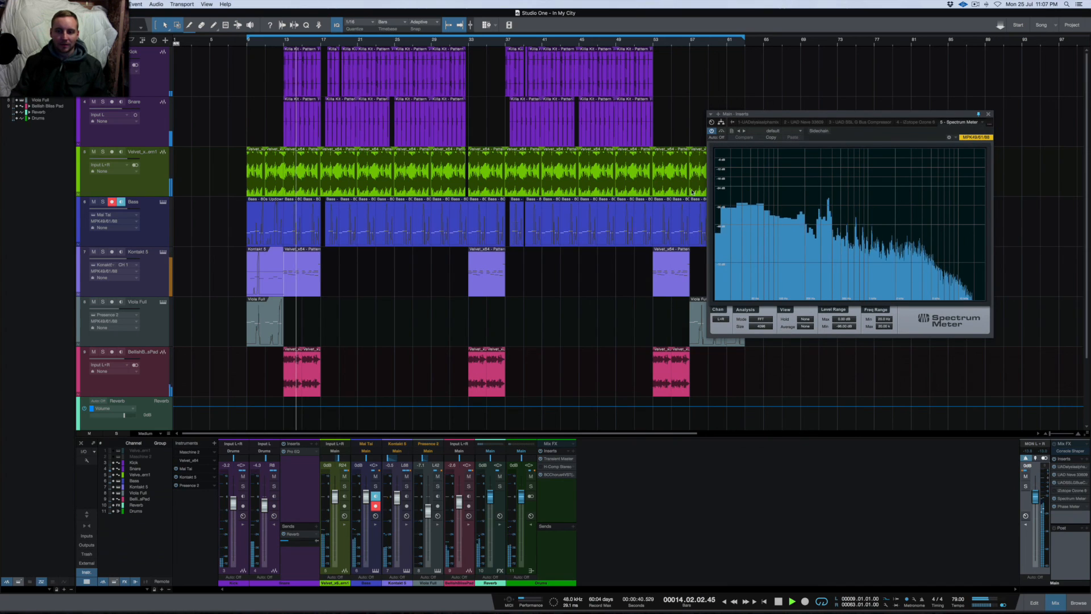
# Toggle the kick and bass mutes to examine their low end in the Spectrum Meter, and close the meter.
pyautogui.click(94, 52)
pyautogui.click(94, 202)
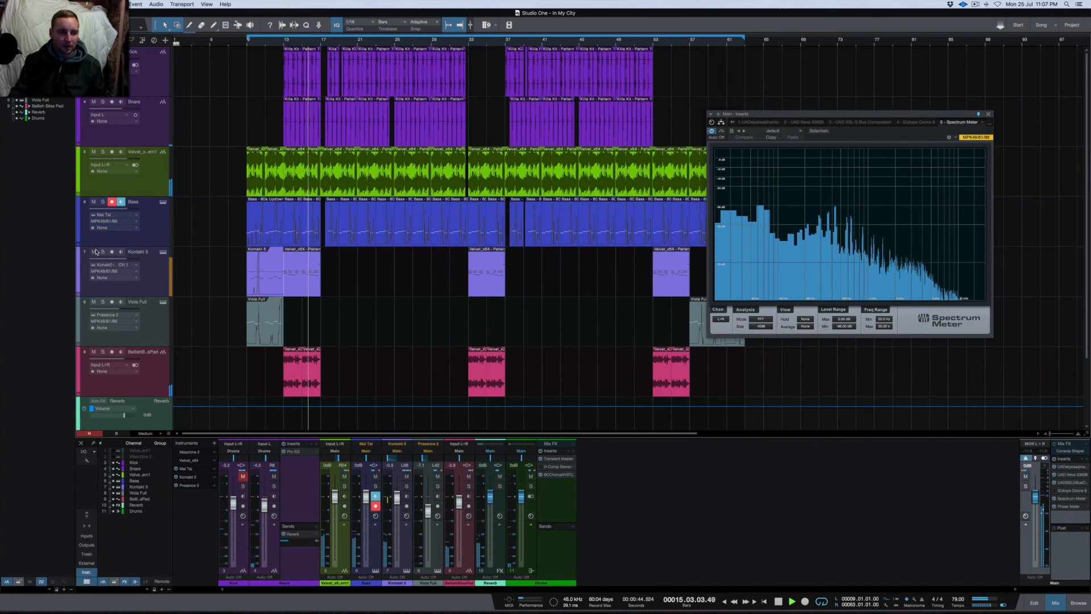
pyautogui.moveTo(886, 230)
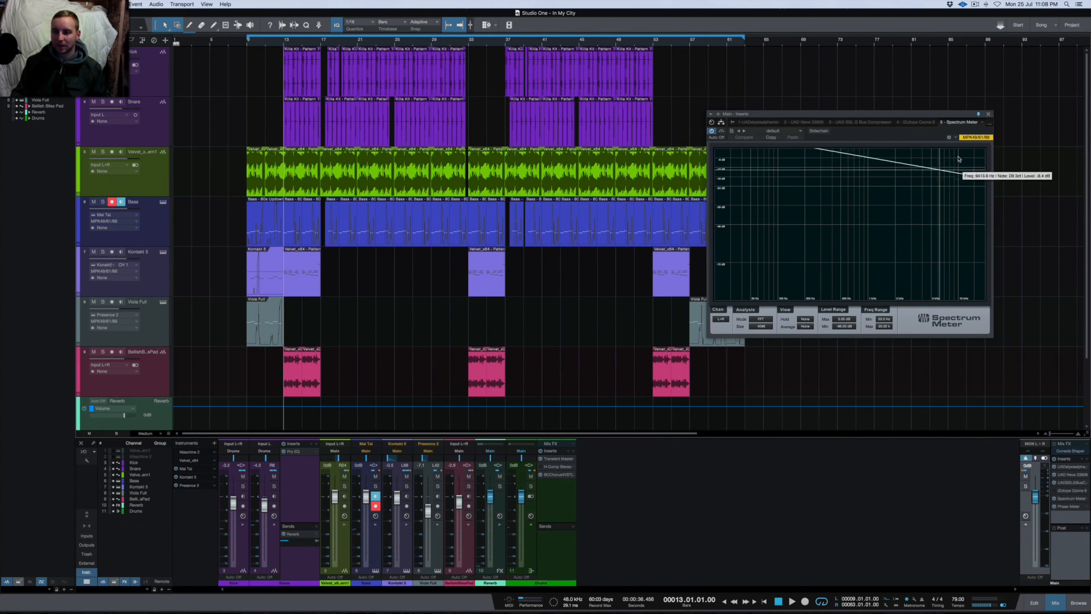
pyautogui.click(989, 115)
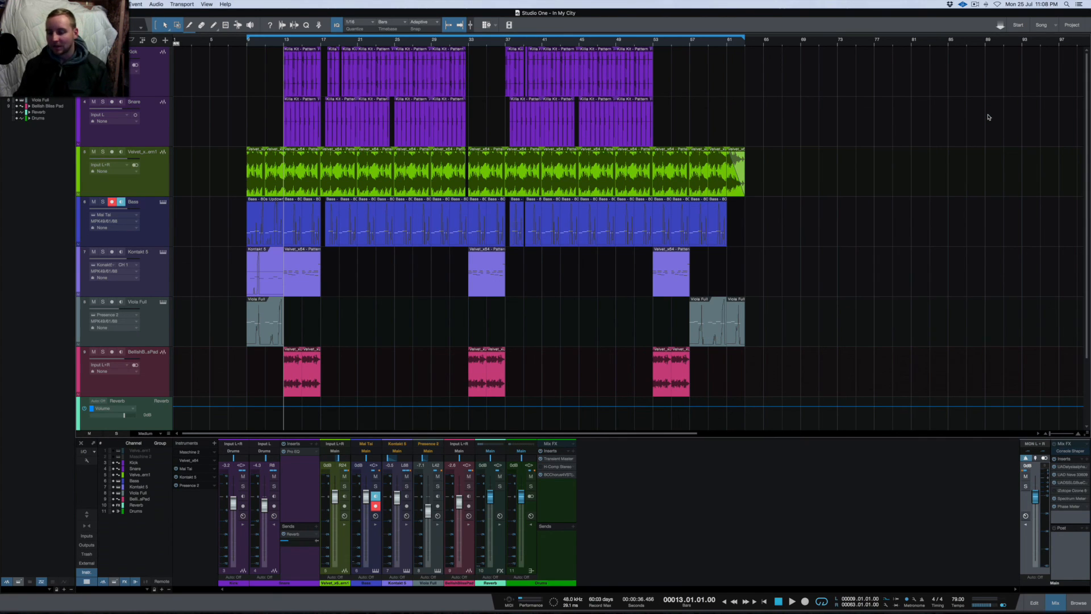
# Open and close the Phase Meter, and remove it and the Spectrum Meter from the Main bus inserts.
pyautogui.click(1061, 507)
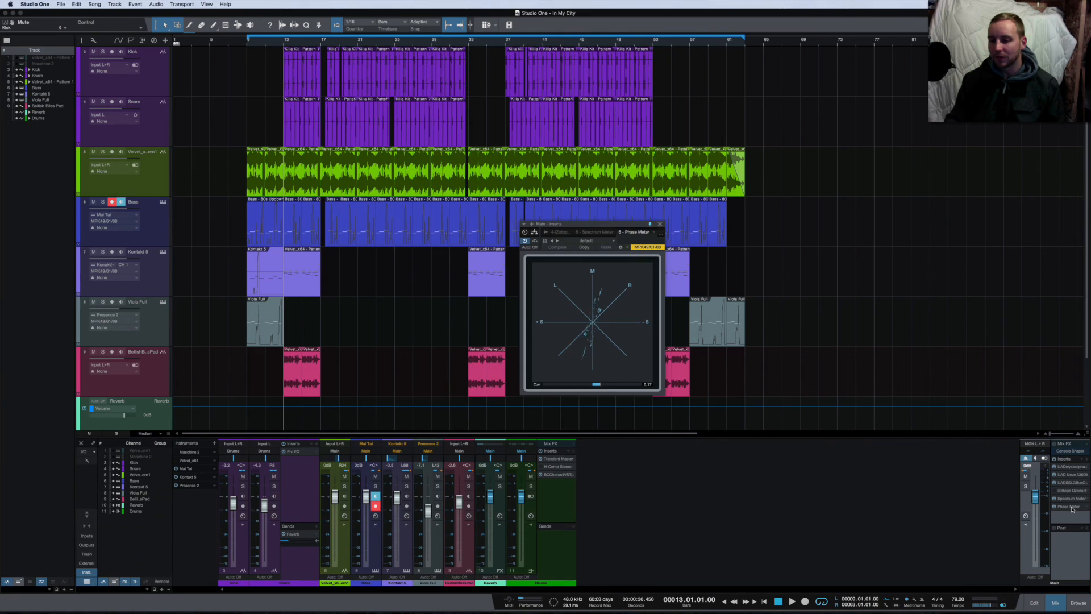
pyautogui.click(662, 227)
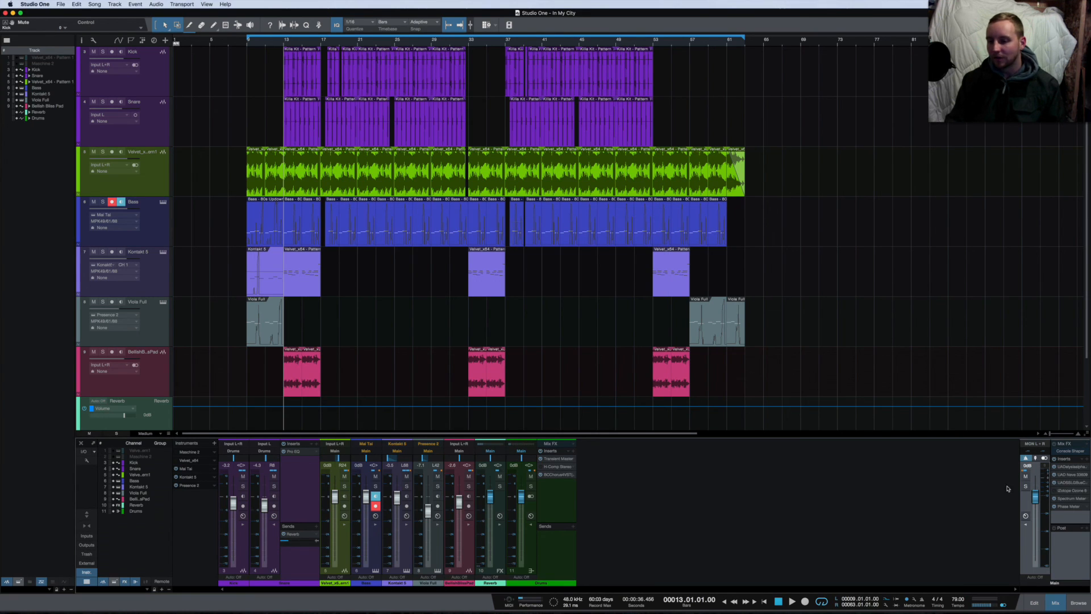
pyautogui.click(1085, 508)
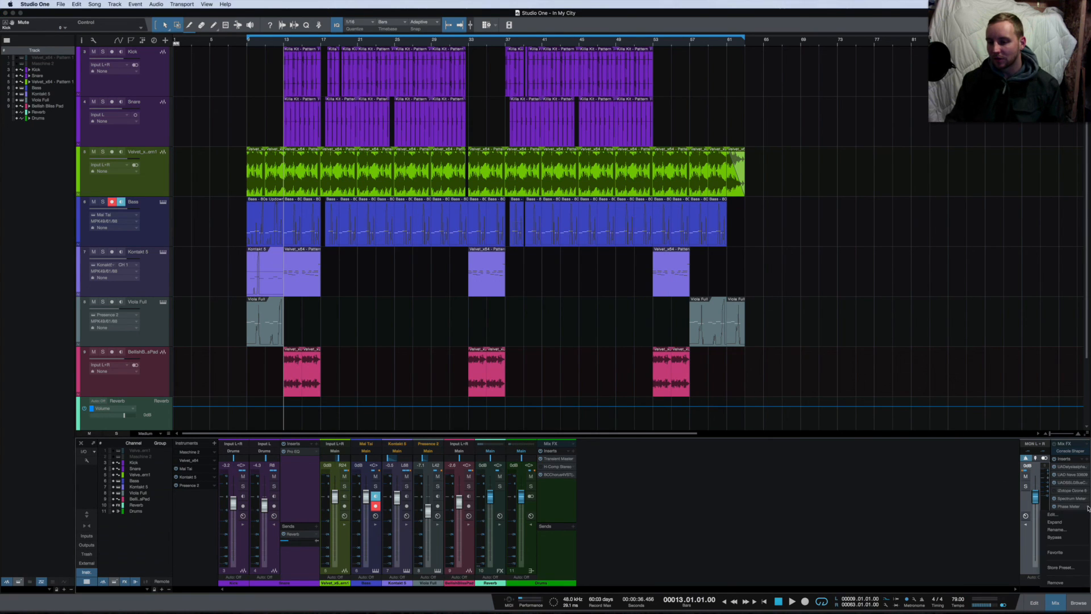
pyautogui.click(1057, 569)
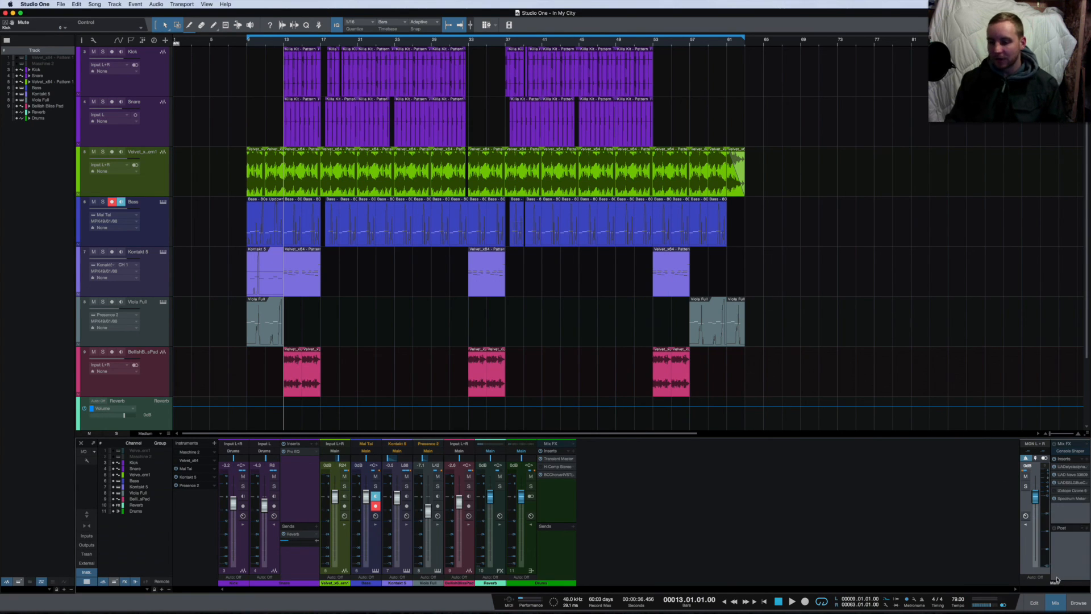
pyautogui.rightClick(1071, 501)
pyautogui.click(1023, 564)
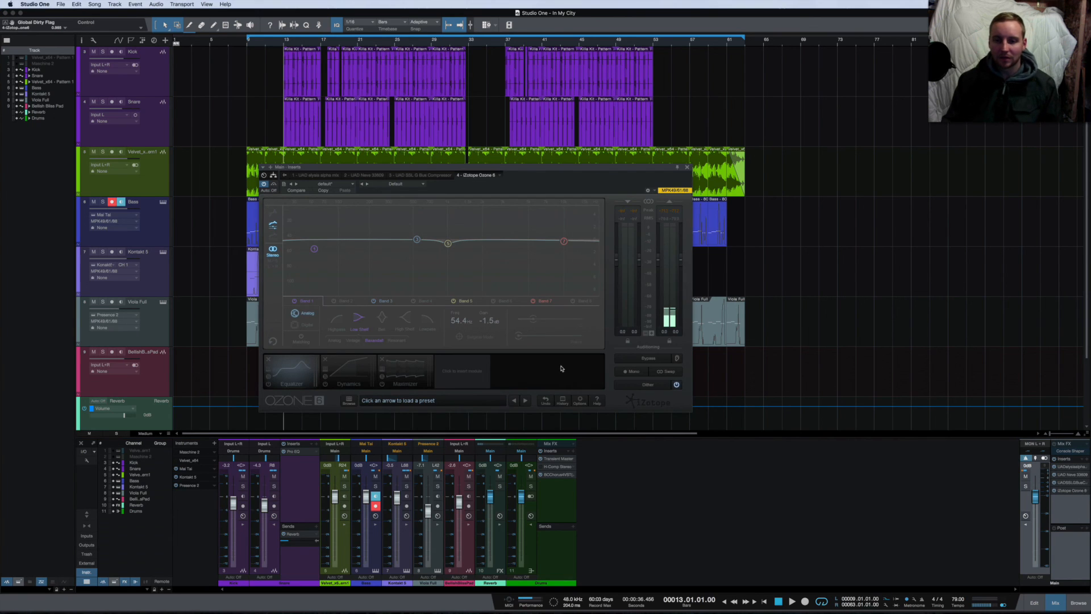
# Open iZotope Ozone 6 on the Main bus, view its Dynamics module and enable its Equalizer module.
pyautogui.moveTo(563, 137); pyautogui.dragTo(560, 126)
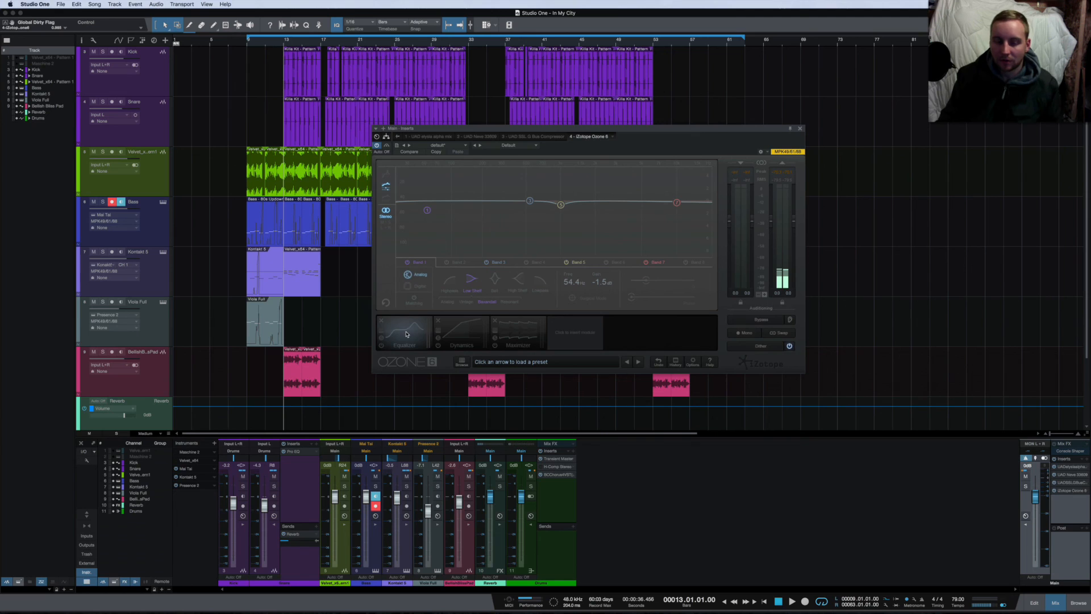
pyautogui.click(455, 336)
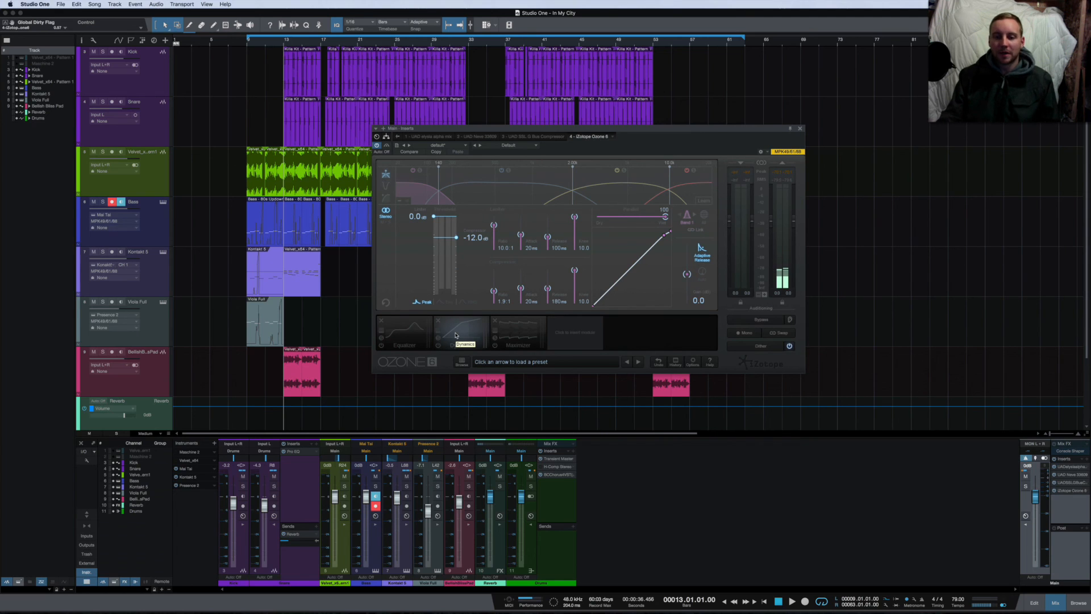
pyautogui.click(402, 337)
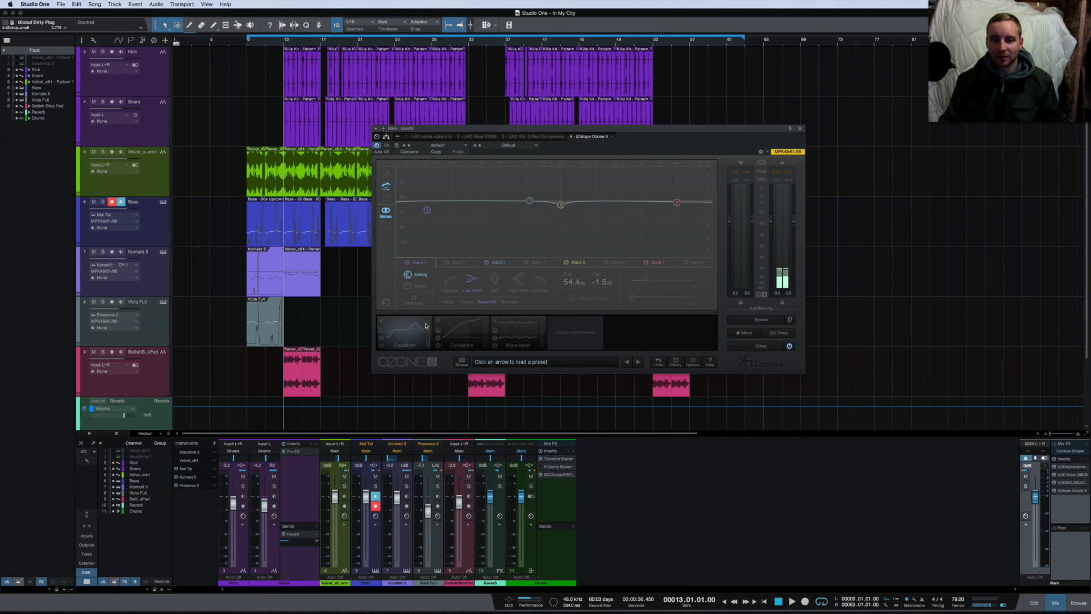
pyautogui.click(381, 346)
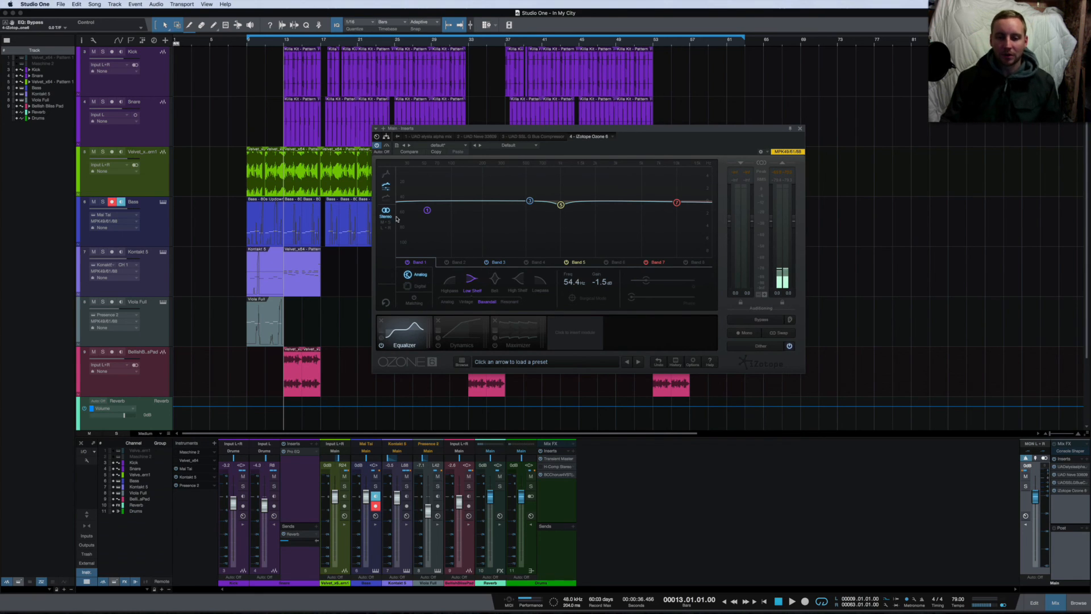
# Review Ozone Equalizer bands 5 and 7, switch off band 3 and select band 1.
pyautogui.click(561, 204)
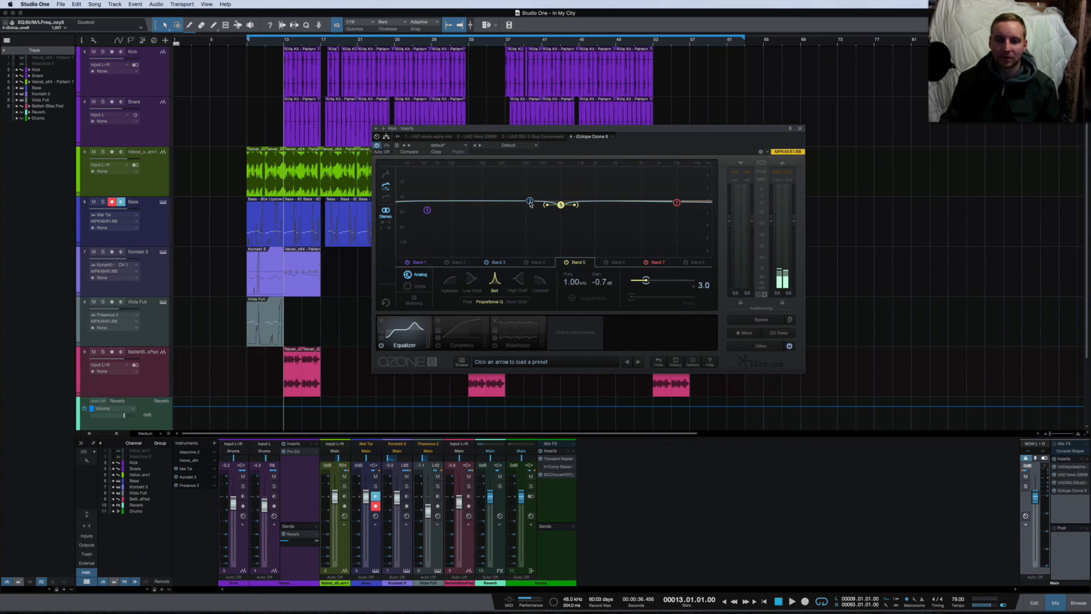
pyautogui.click(677, 204)
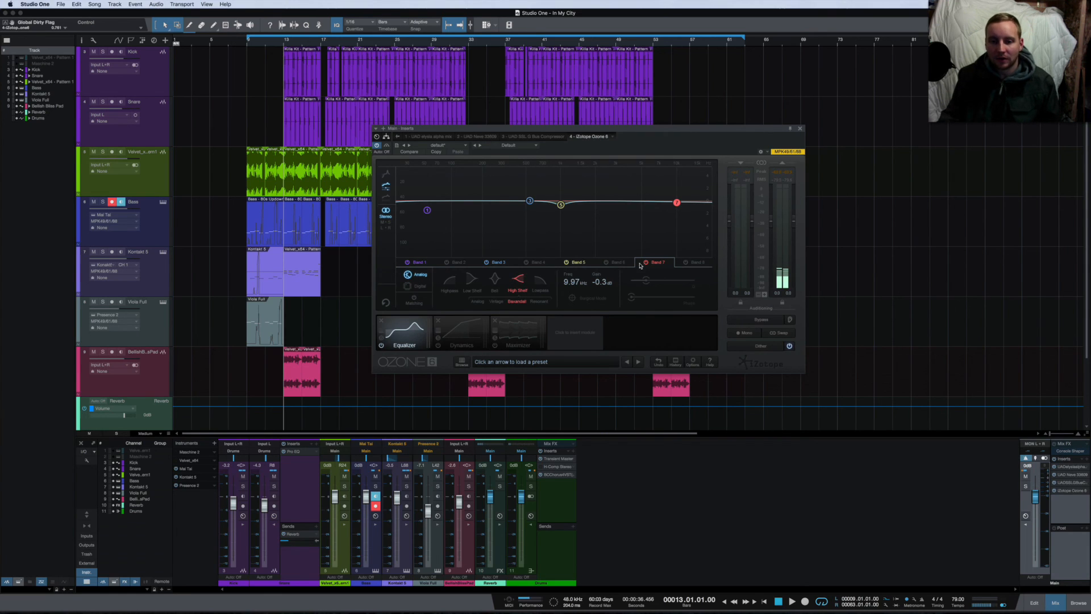
pyautogui.click(583, 264)
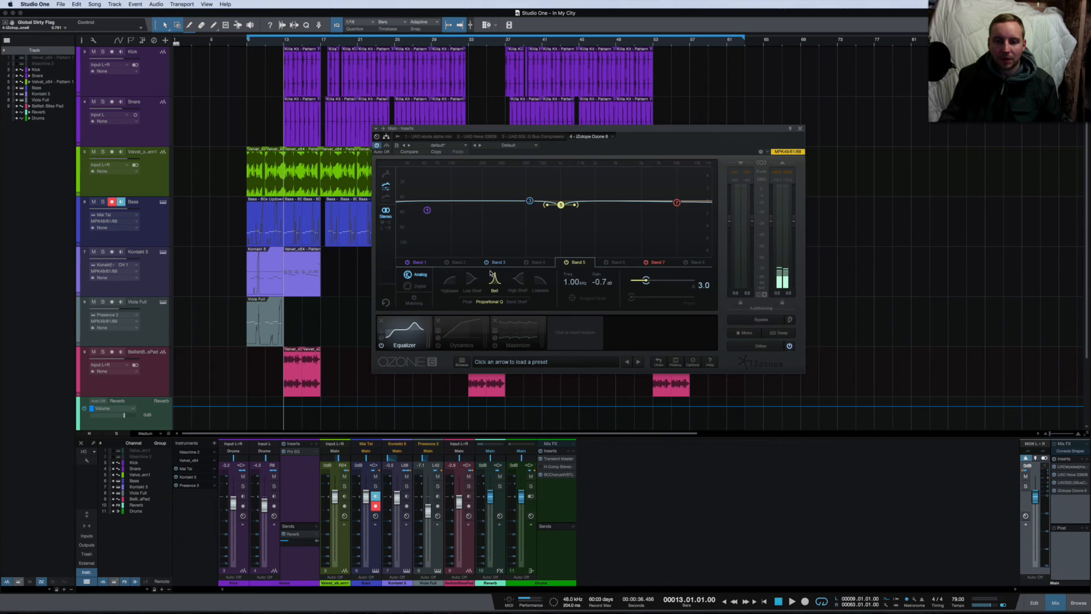
pyautogui.click(498, 263)
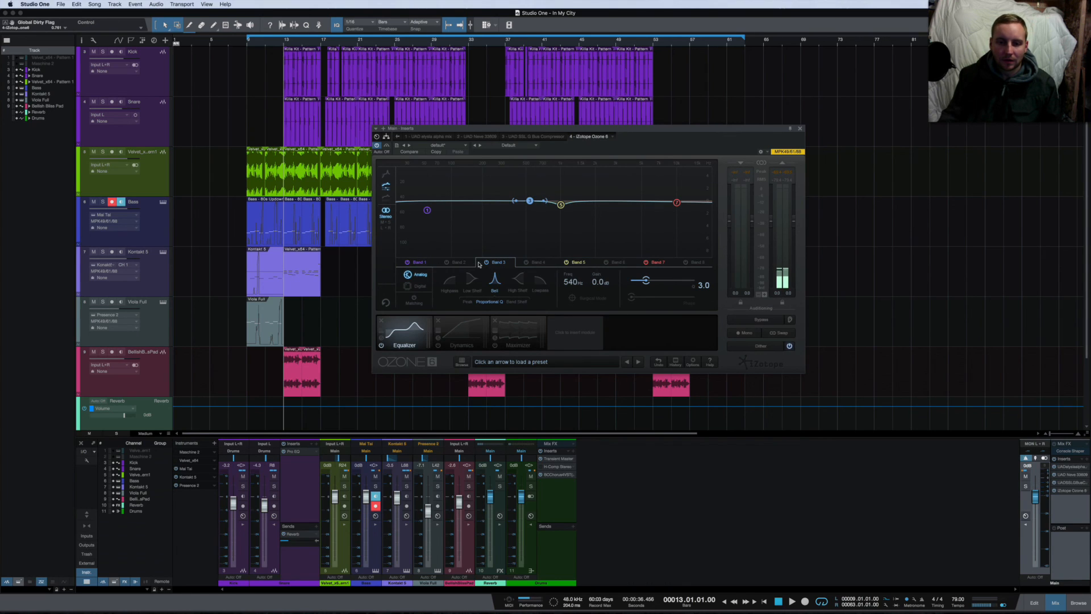
pyautogui.click(487, 263)
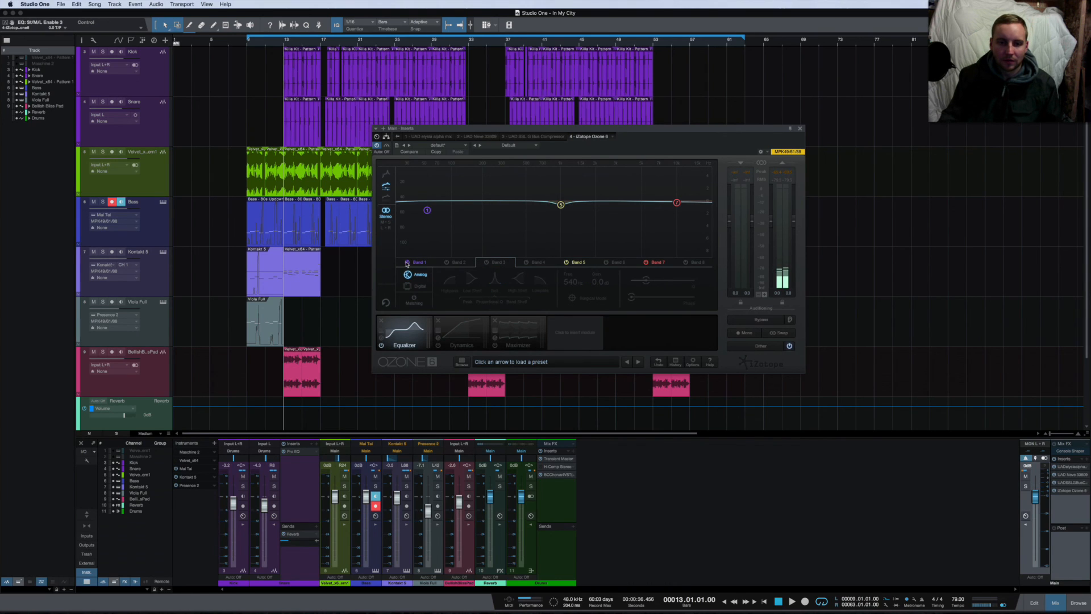
pyautogui.click(418, 263)
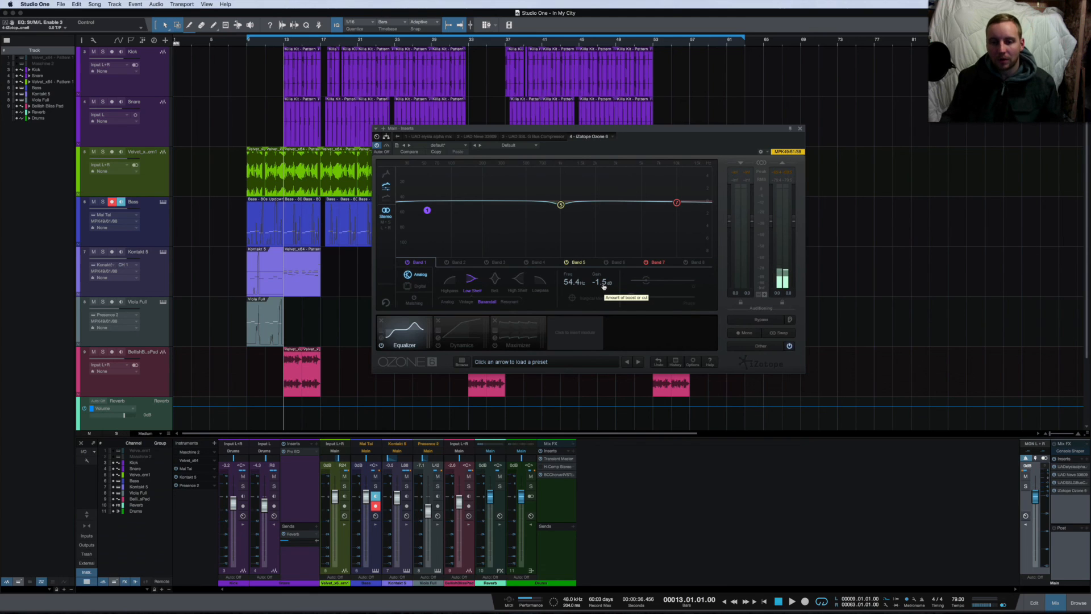
# Play the song from bar 13 and compare the mix with the Ozone Equalizer bypassed and enabled, leaving it enabled.
pyautogui.click(487, 302)
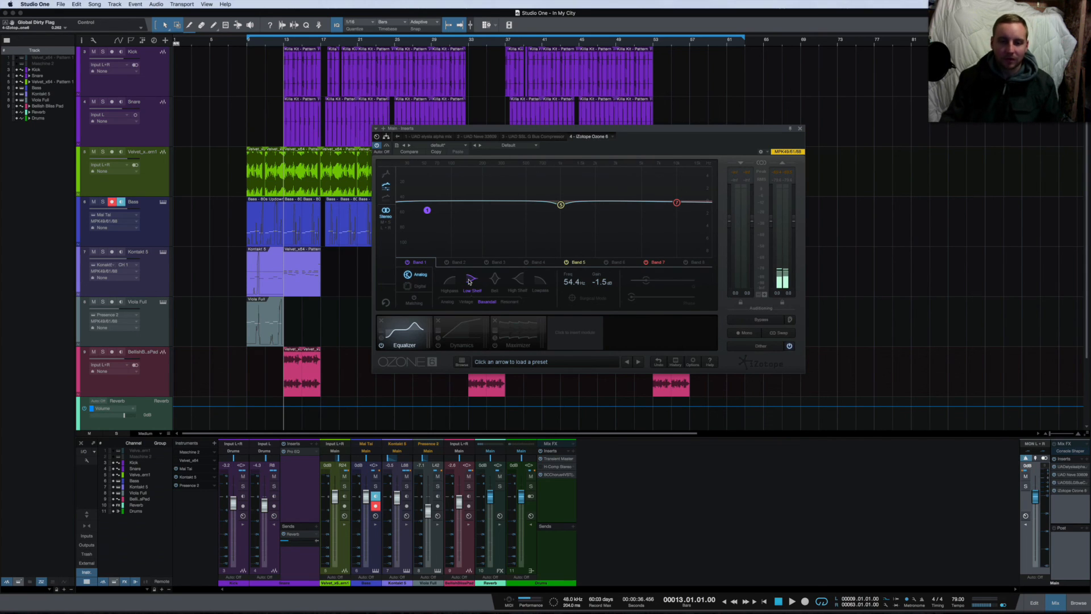
pyautogui.click(469, 330)
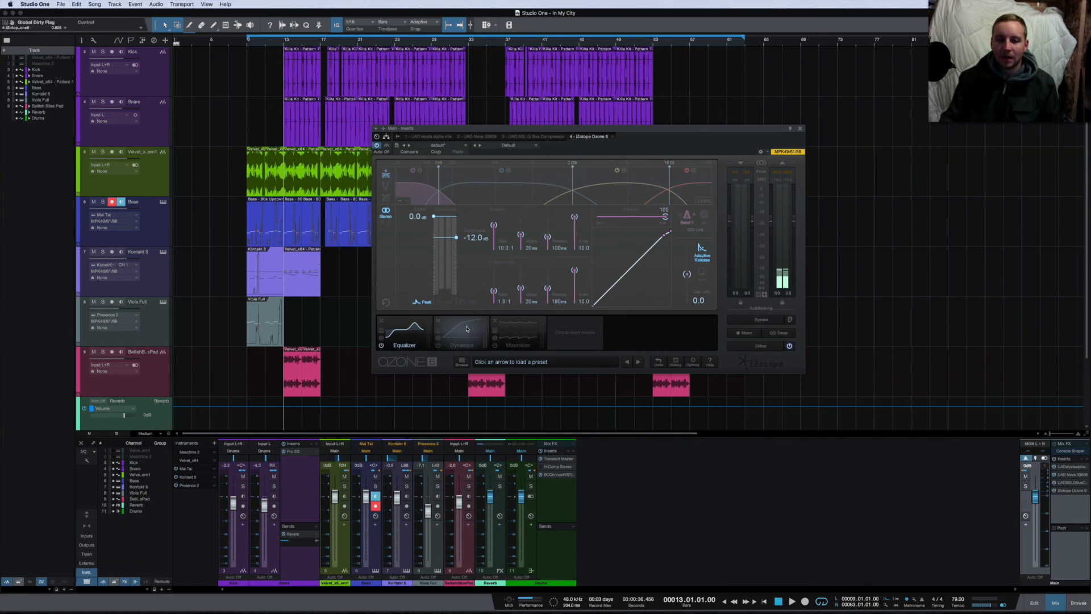
pyautogui.press('space')
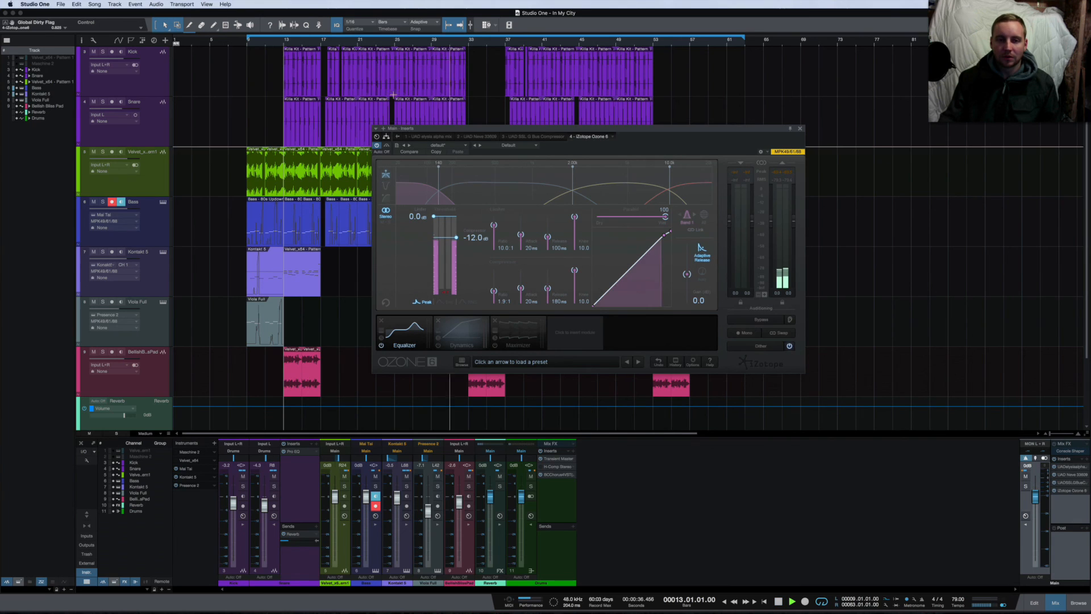
pyautogui.click(418, 340)
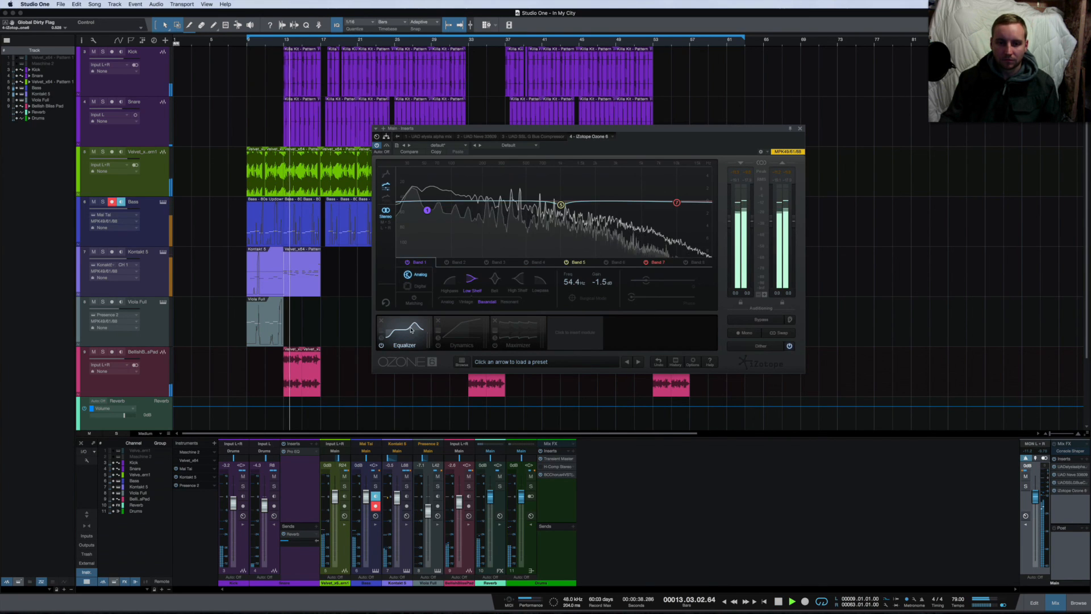
pyautogui.click(382, 345)
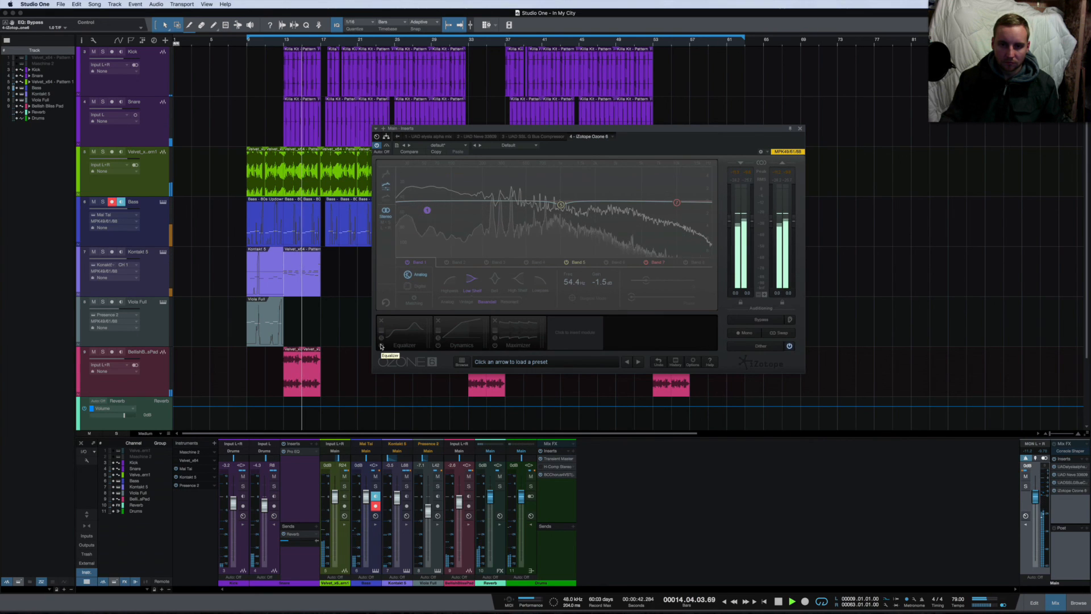
pyautogui.click(381, 345)
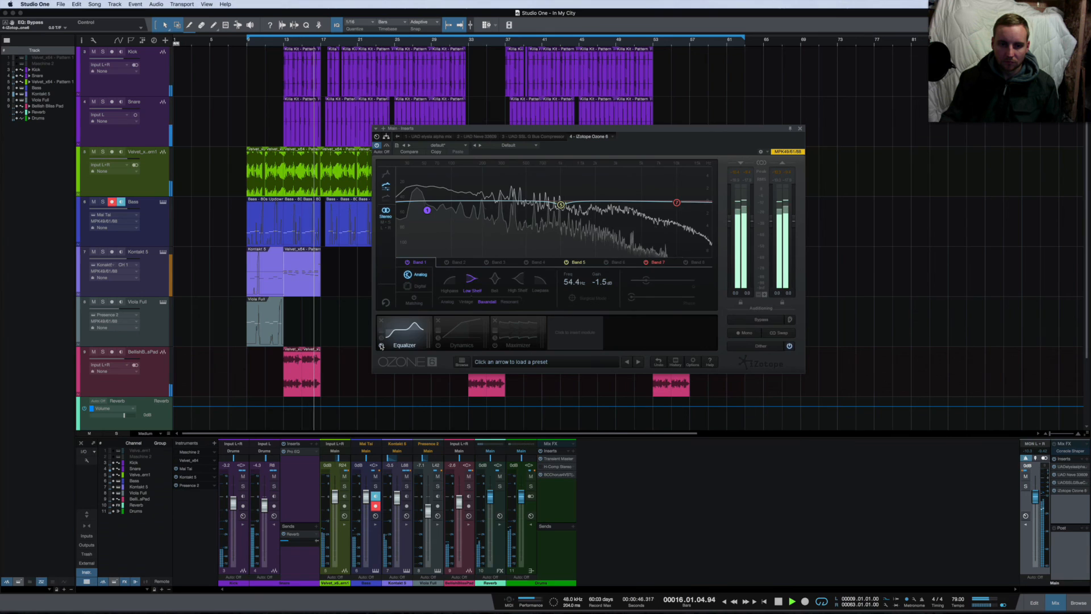
pyautogui.click(381, 345)
pyautogui.press('space')
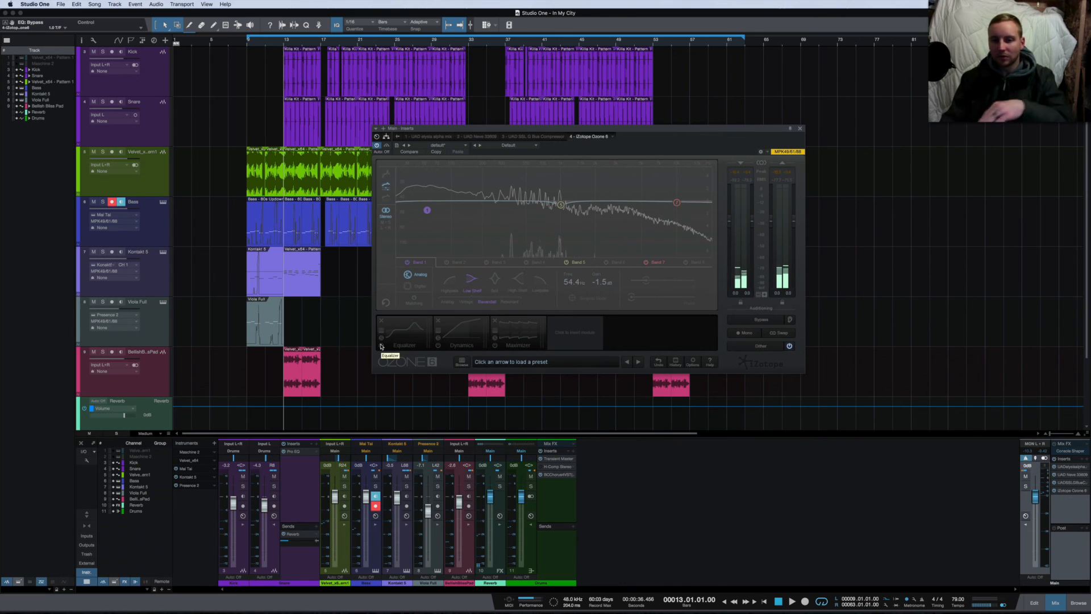
pyautogui.click(381, 346)
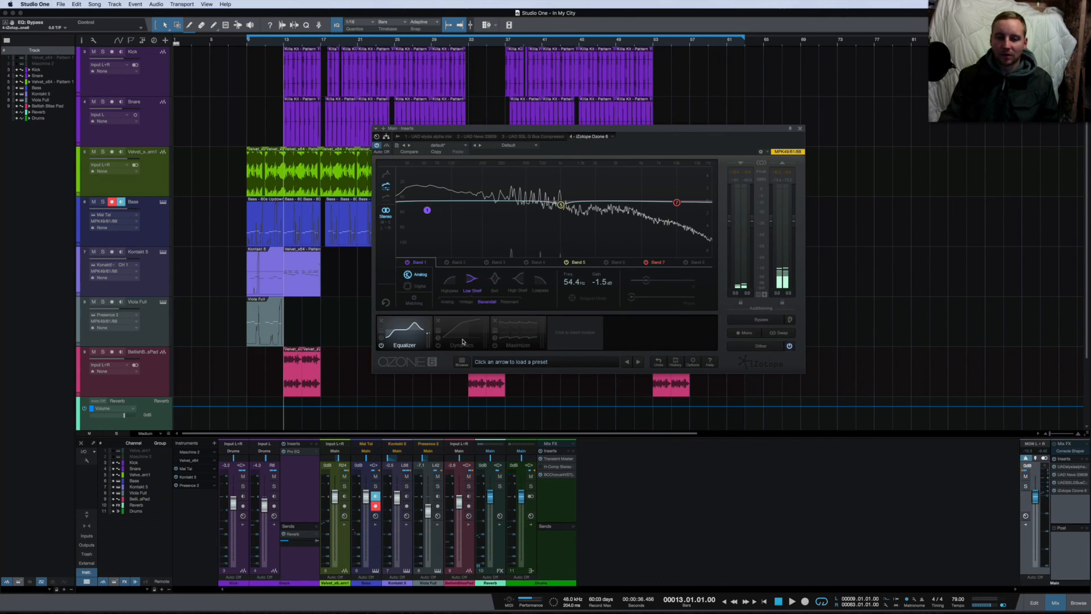
# Enable Ozone's Dynamics module and step through its four frequency bands.
pyautogui.click(462, 342)
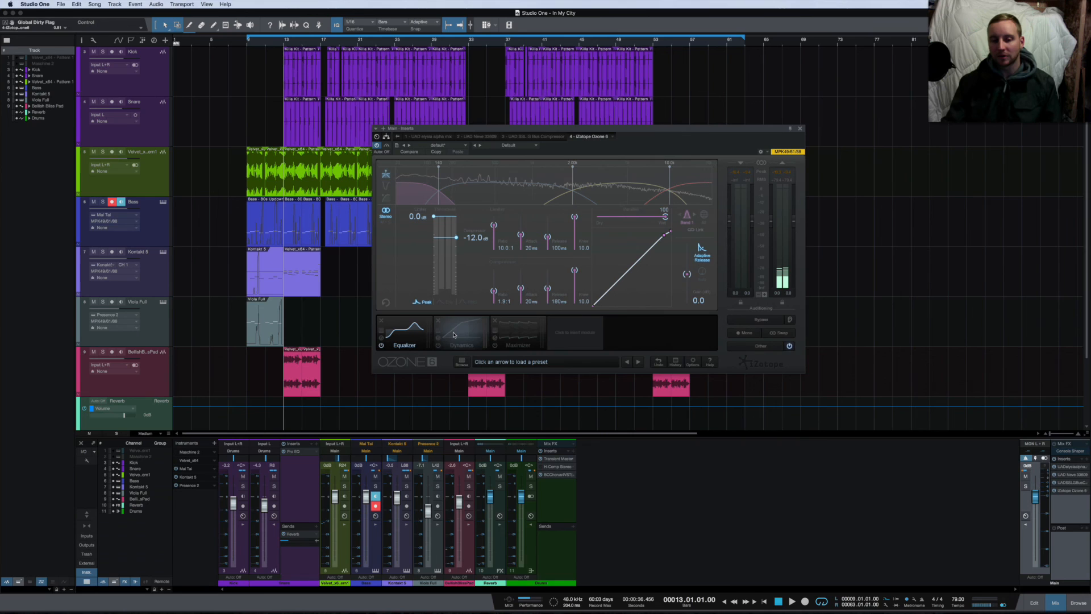
pyautogui.click(438, 345)
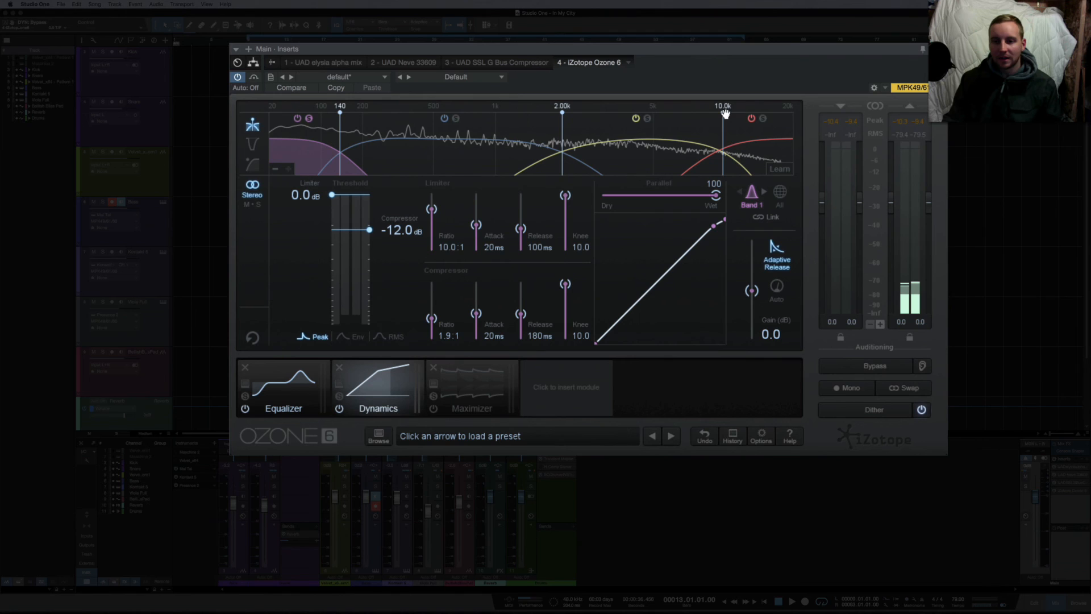
pyautogui.click(448, 145)
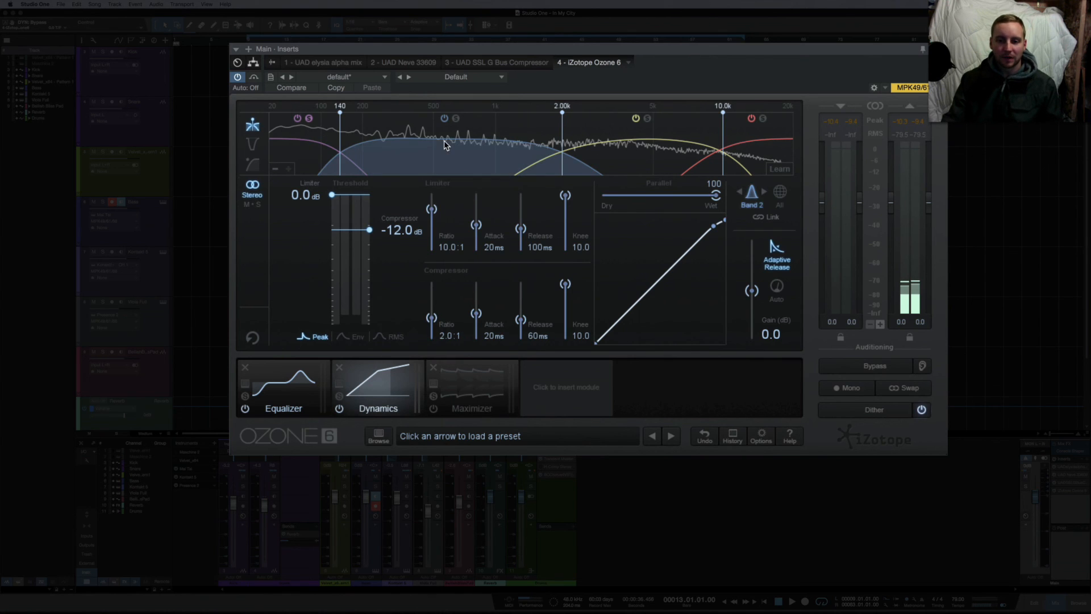
pyautogui.click(323, 149)
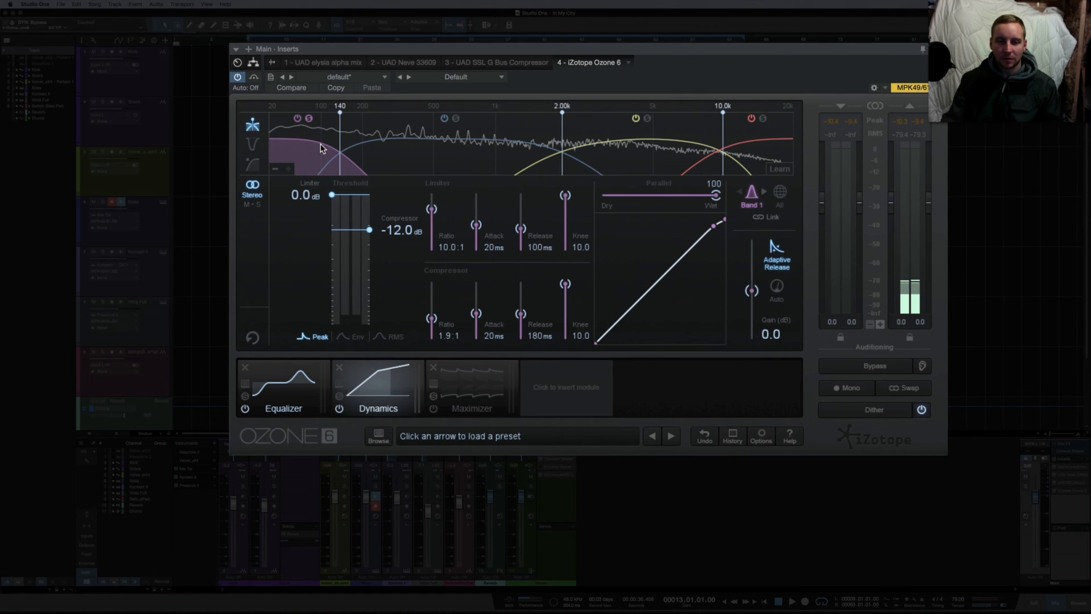
pyautogui.click(636, 146)
pyautogui.click(773, 142)
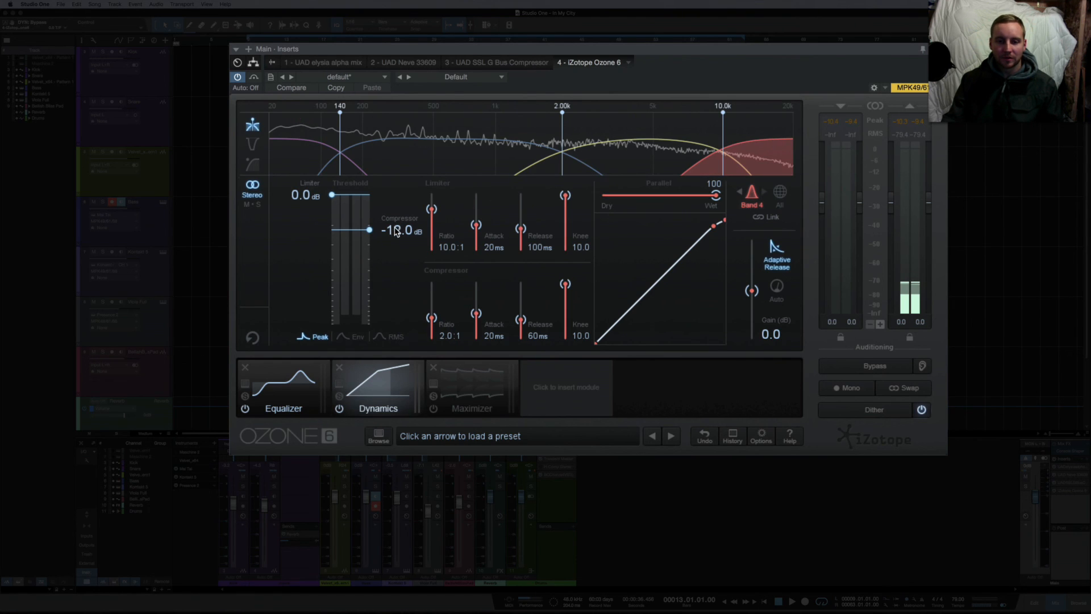
# Compare the compressor ratio, attack and release settings across the four Dynamics bands.
pyautogui.click(629, 149)
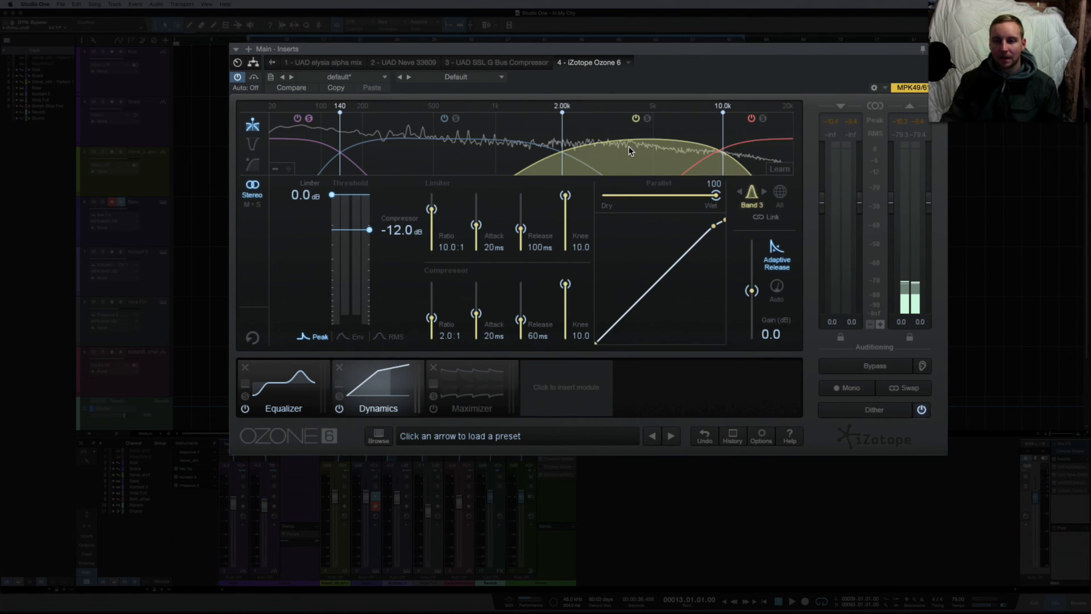
pyautogui.click(432, 152)
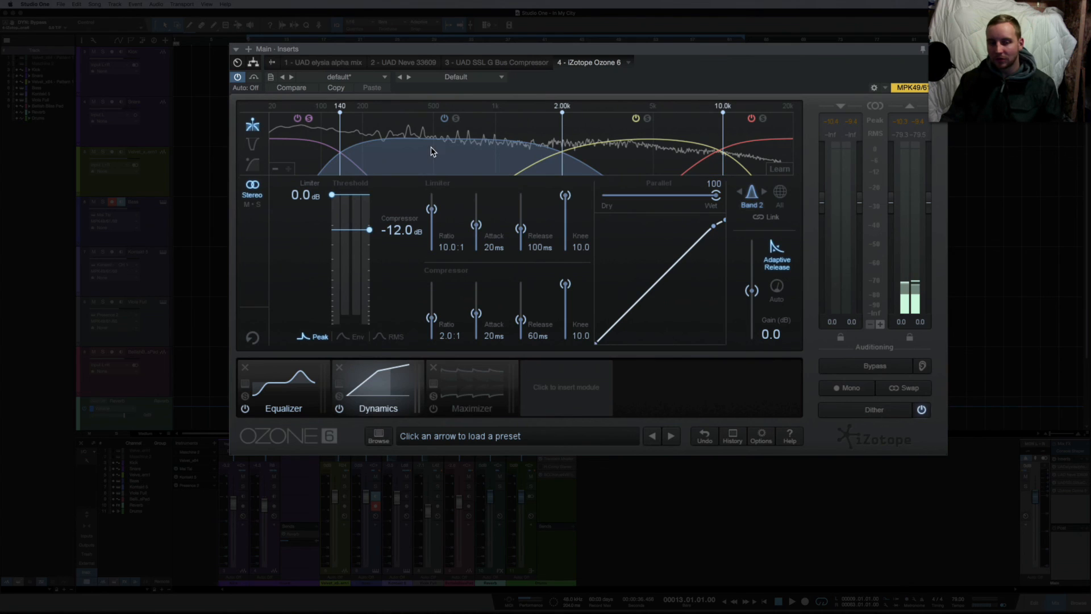
pyautogui.click(313, 149)
pyautogui.click(459, 161)
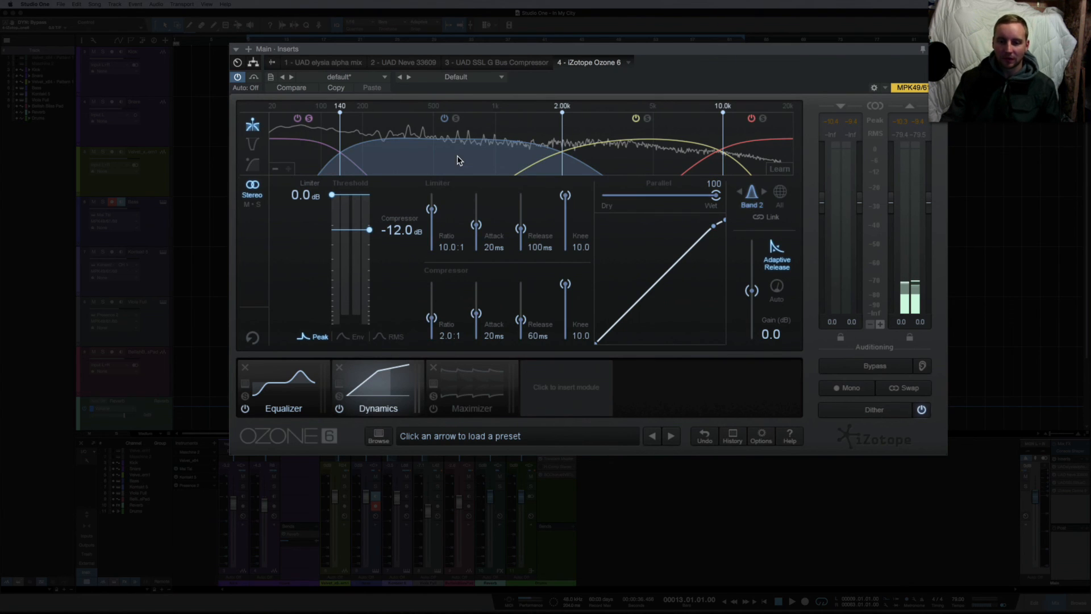
pyautogui.click(301, 136)
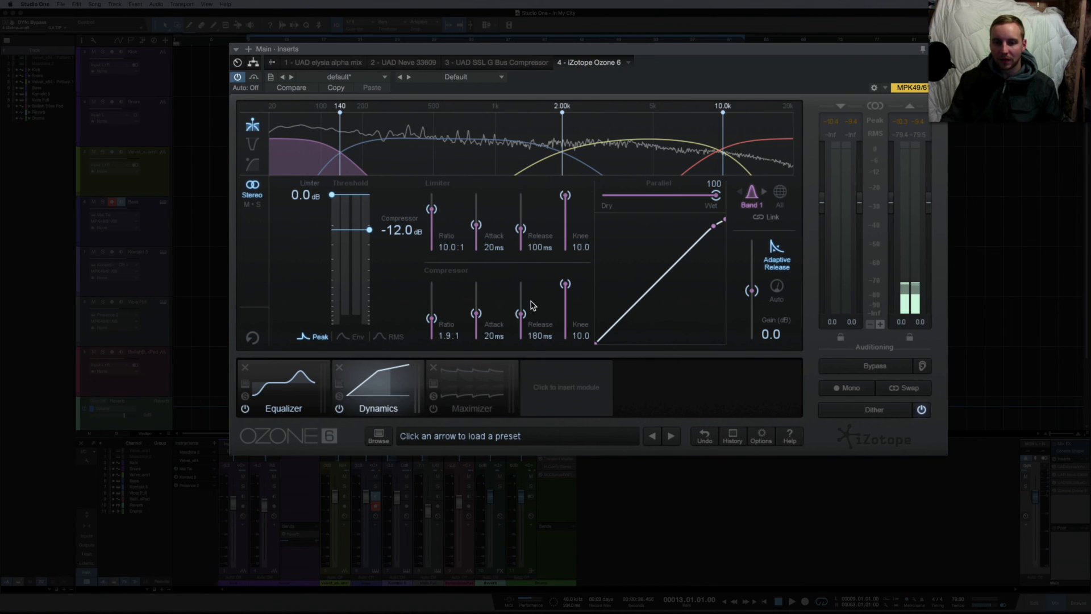
pyautogui.click(432, 143)
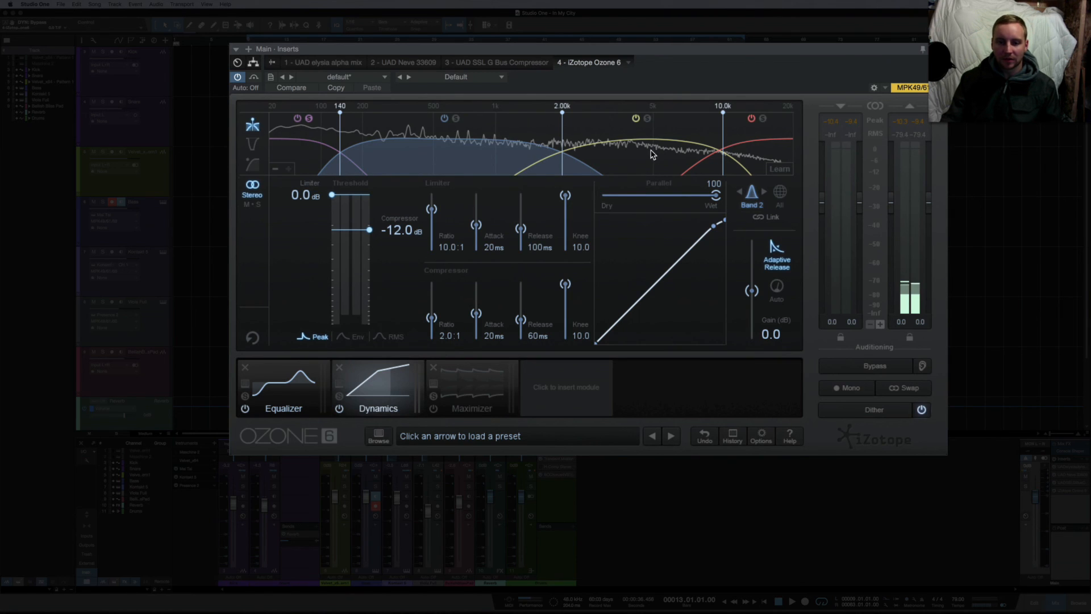
pyautogui.click(628, 154)
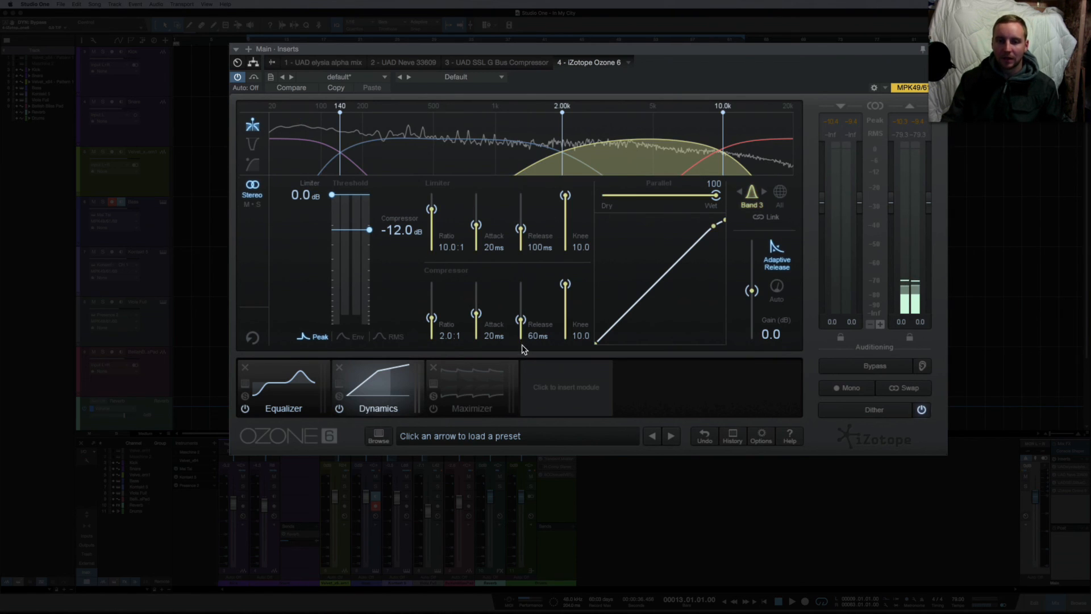
pyautogui.click(771, 154)
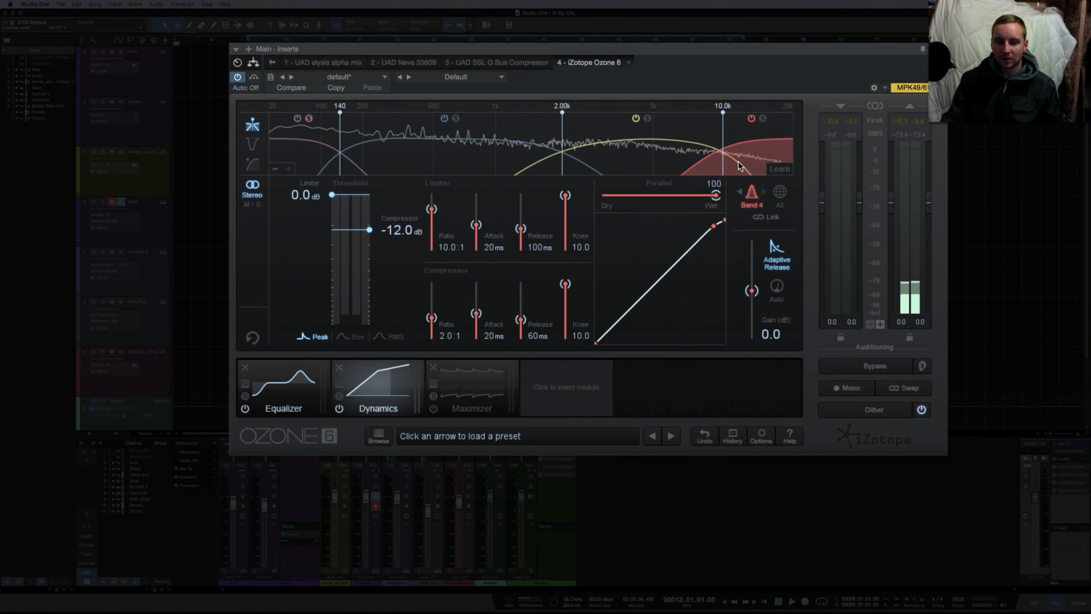
pyautogui.click(312, 168)
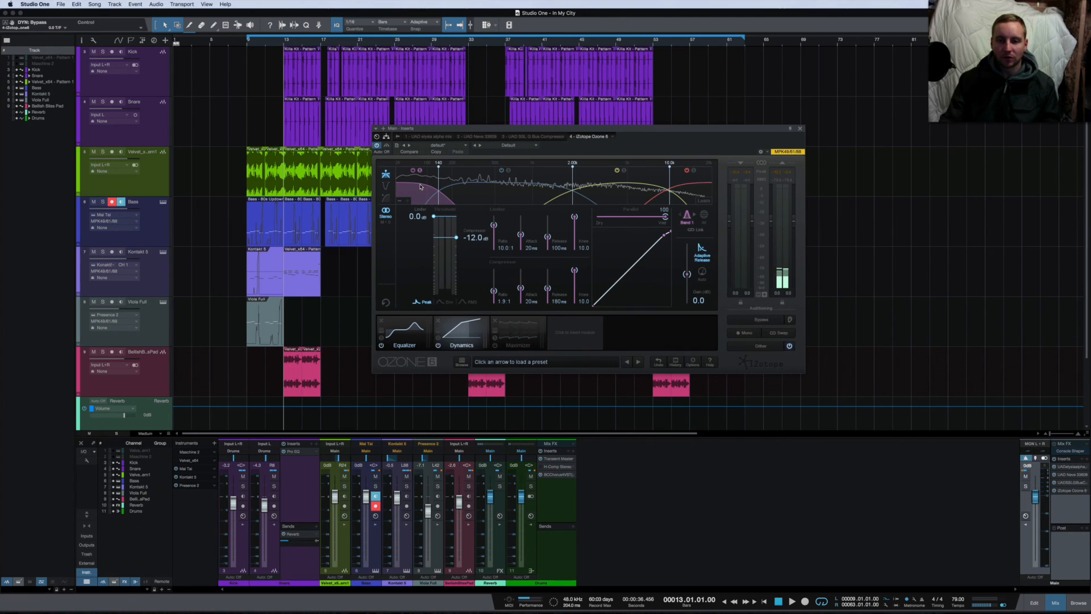
pyautogui.click(494, 192)
# Repeatedly play from bar 13 to compare the mix with the Dynamics module bypassed and enabled, leaving it enabled.
pyautogui.click(438, 346)
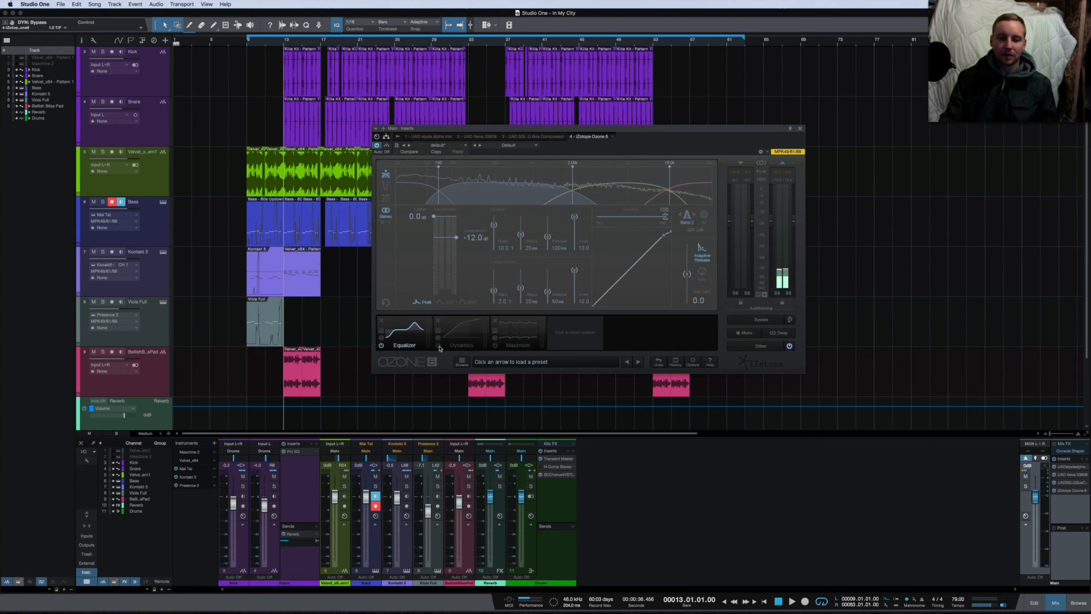
pyautogui.press('space')
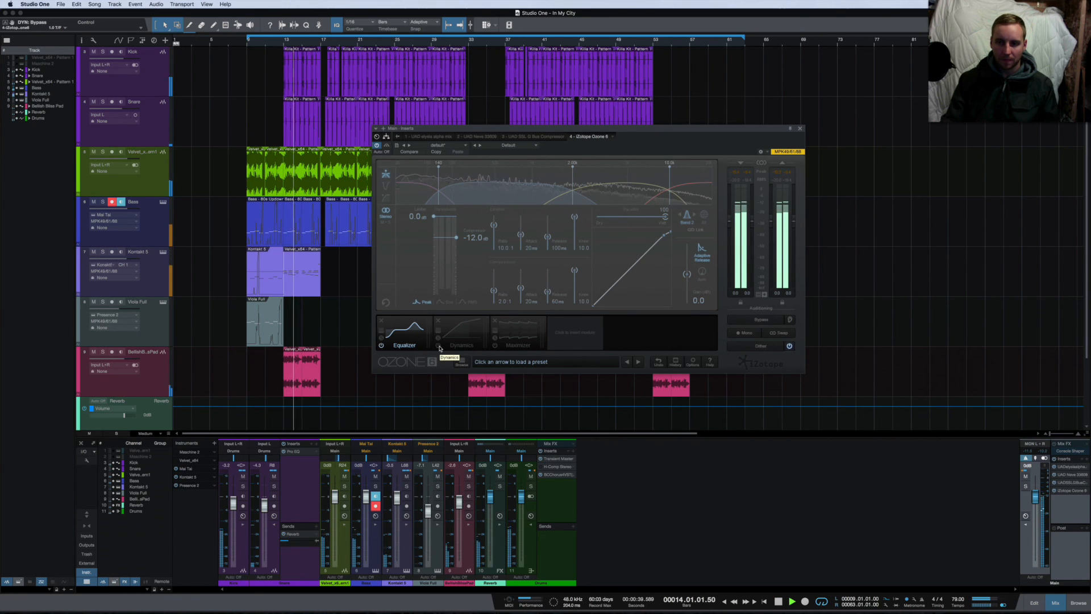
pyautogui.click(438, 345)
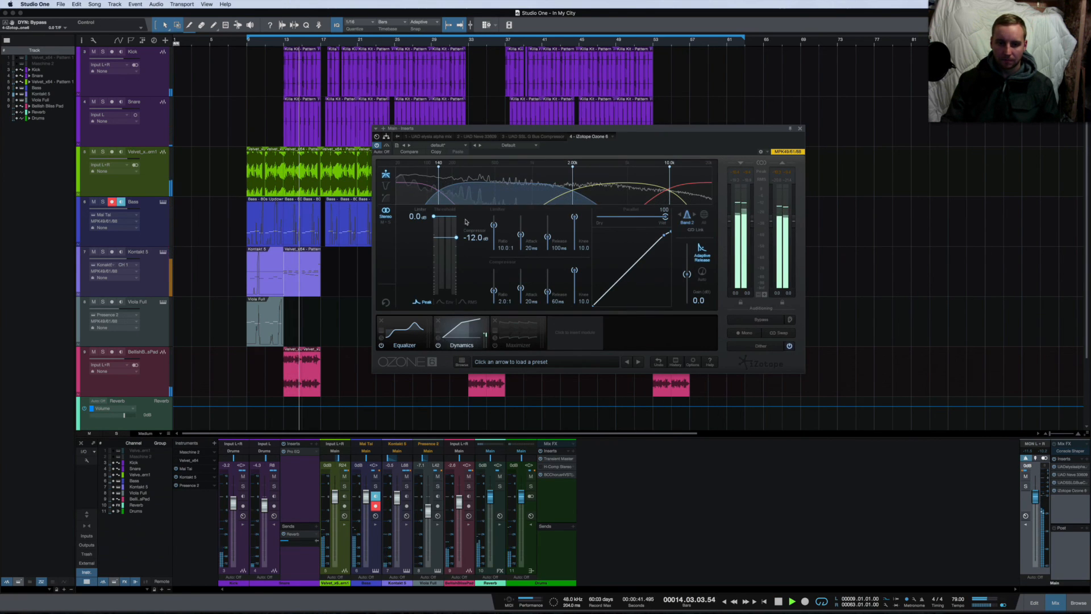
pyautogui.press('space')
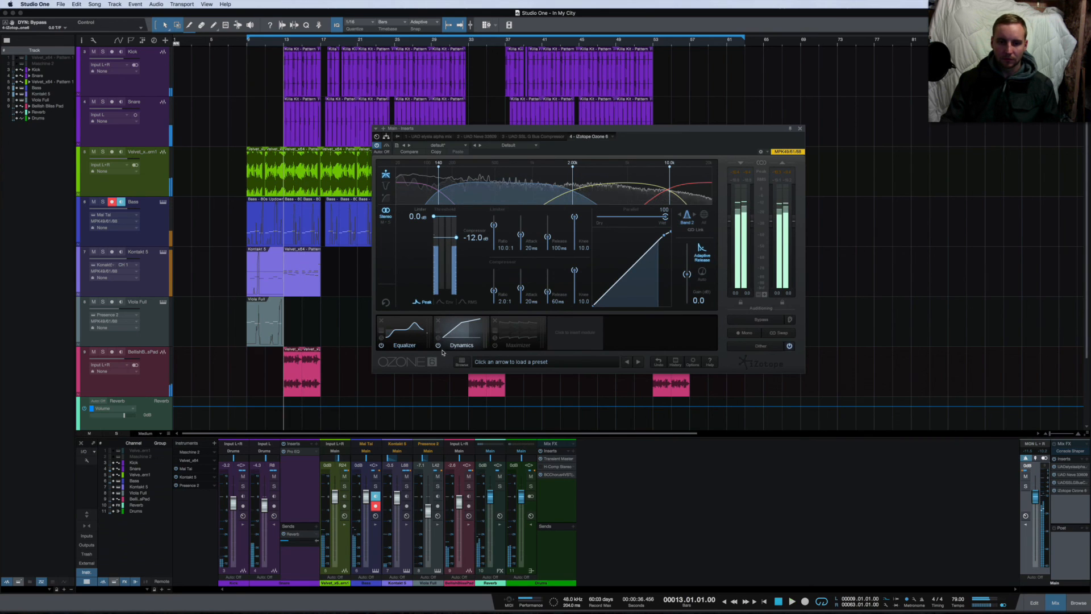
pyautogui.click(438, 345)
pyautogui.press('space')
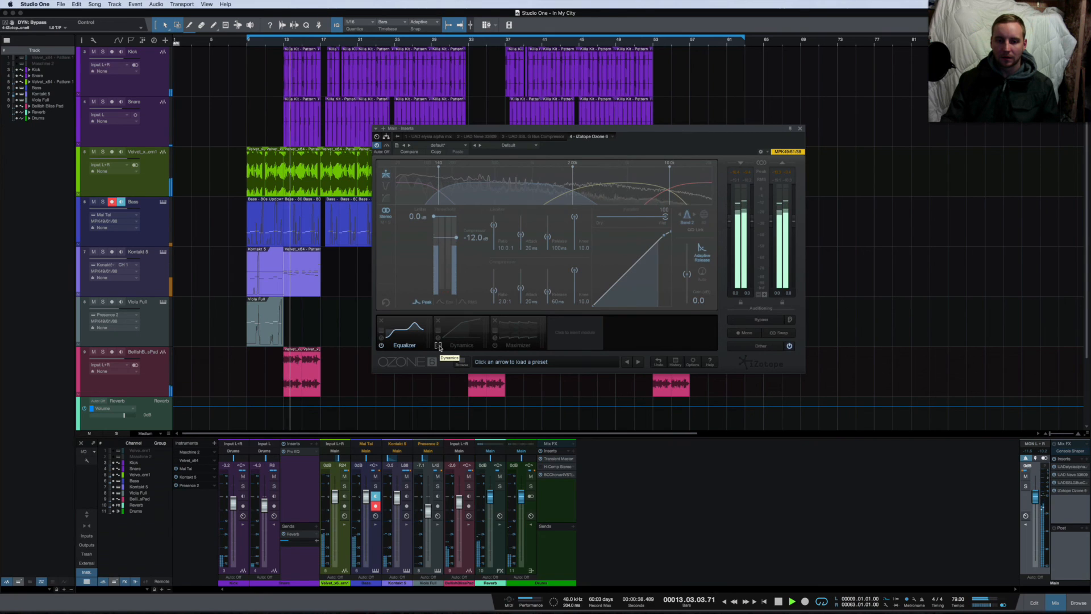
pyautogui.click(439, 346)
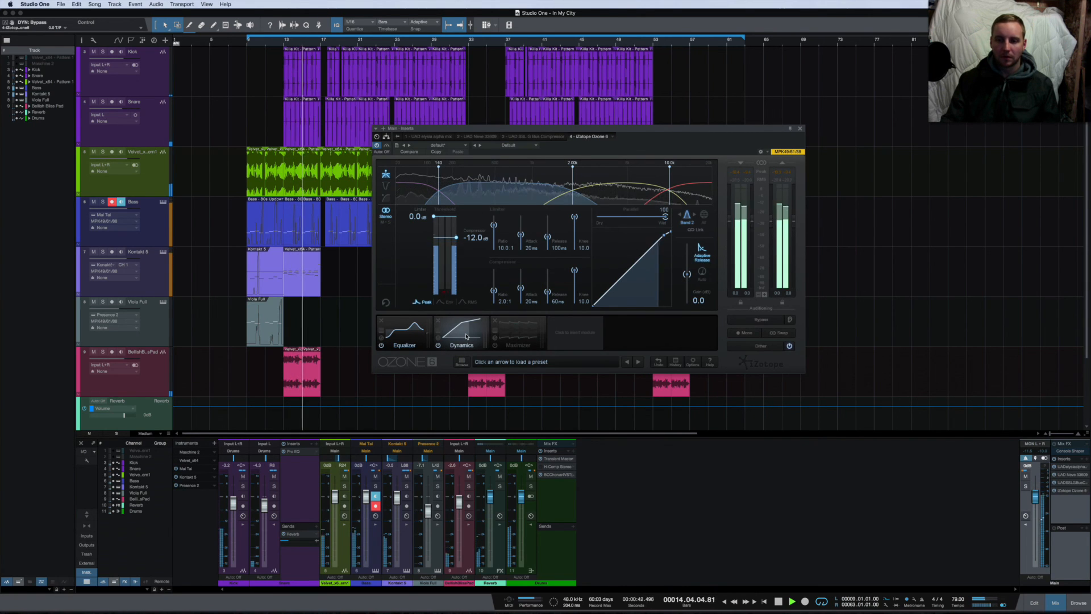
pyautogui.click(439, 346)
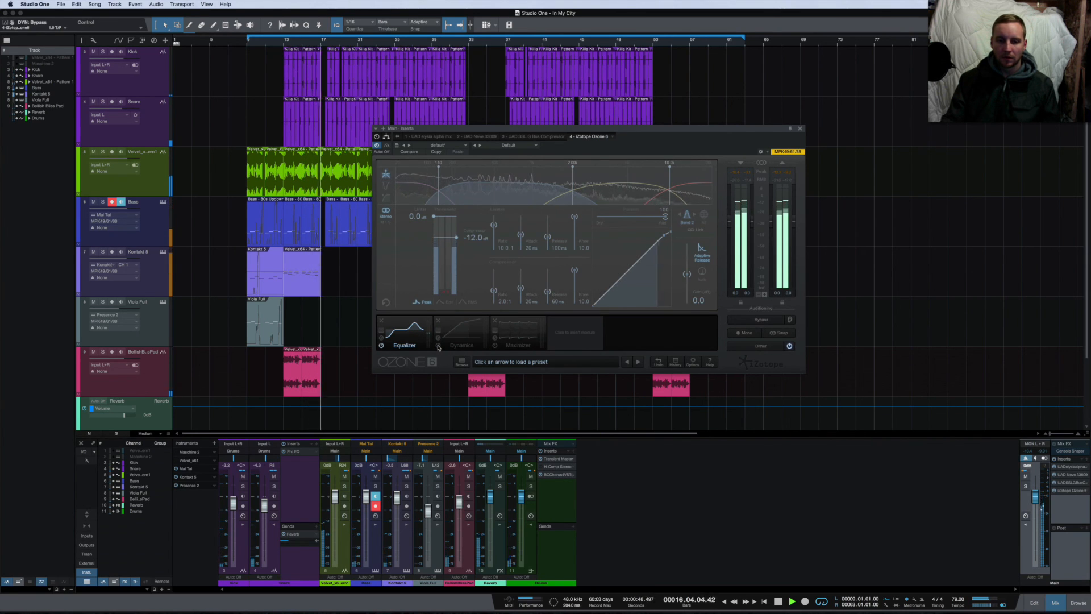
pyautogui.press('space')
pyautogui.press('space')
pyautogui.click(438, 346)
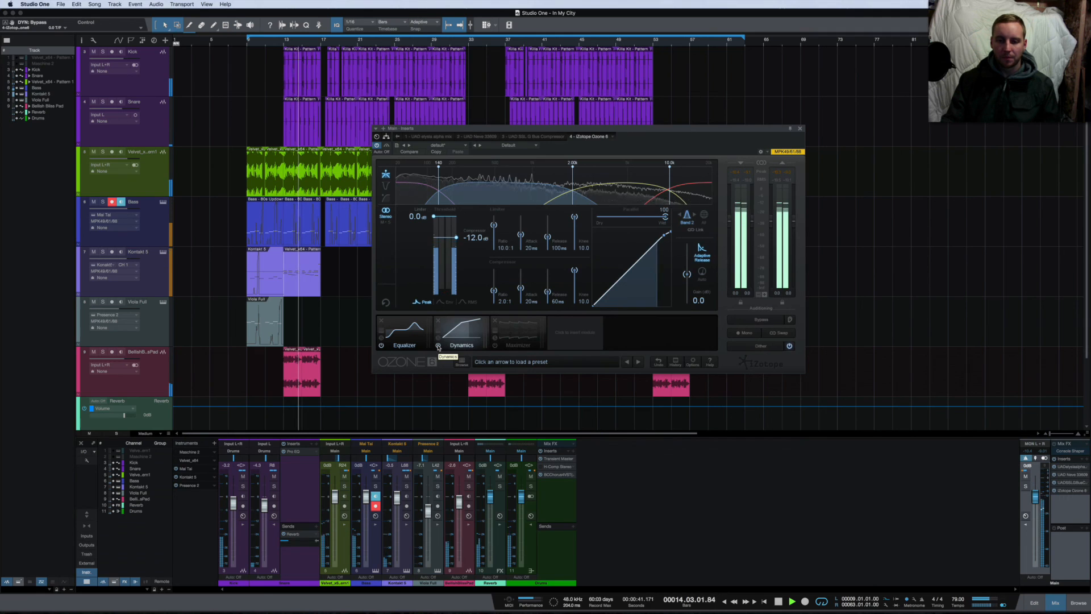
pyautogui.click(438, 346)
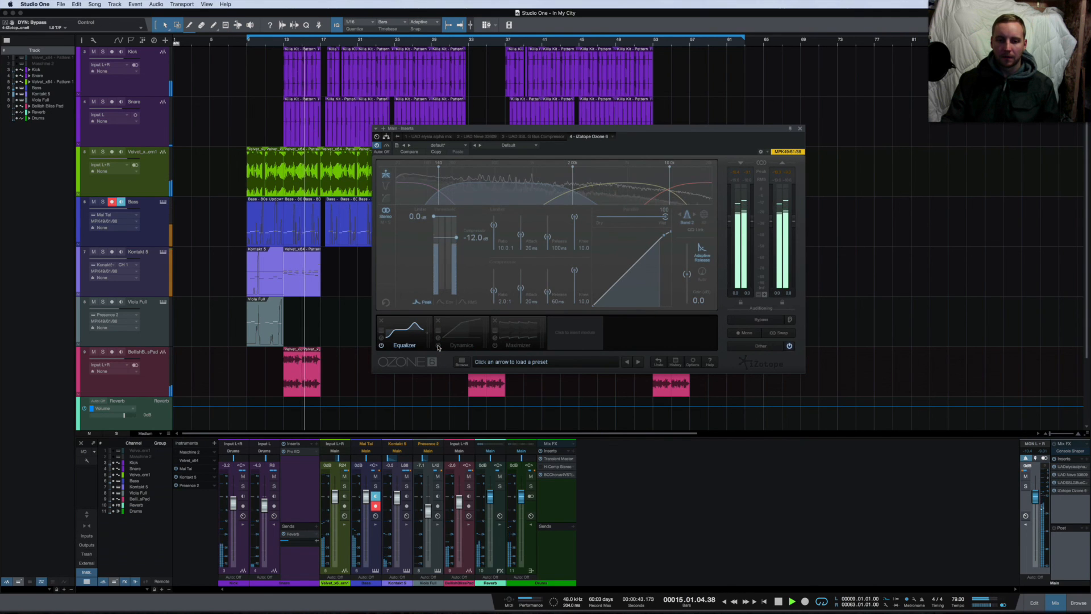
pyautogui.click(438, 346)
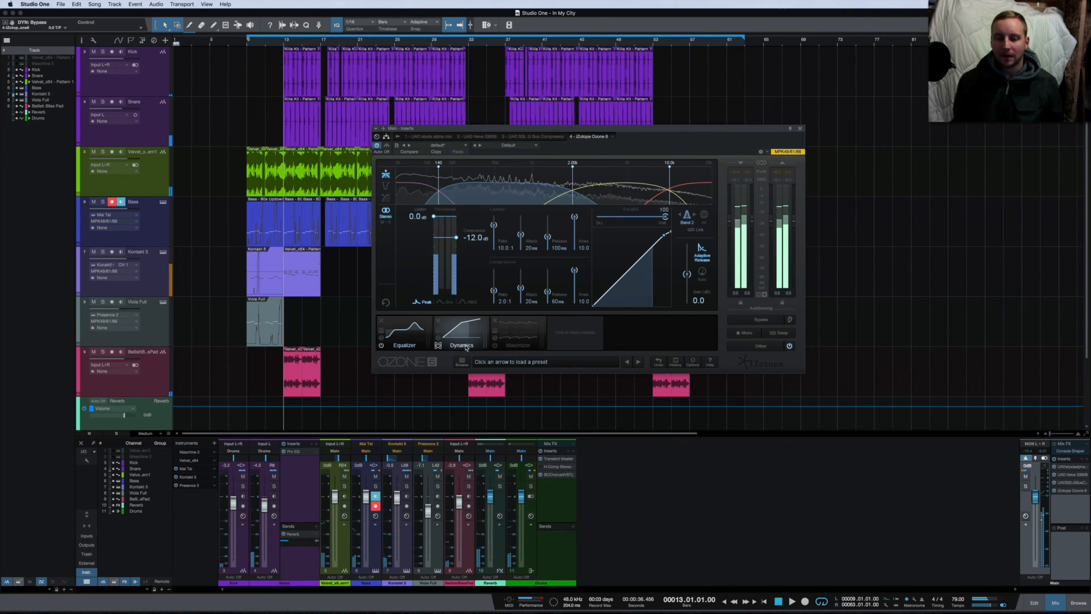
pyautogui.press('space')
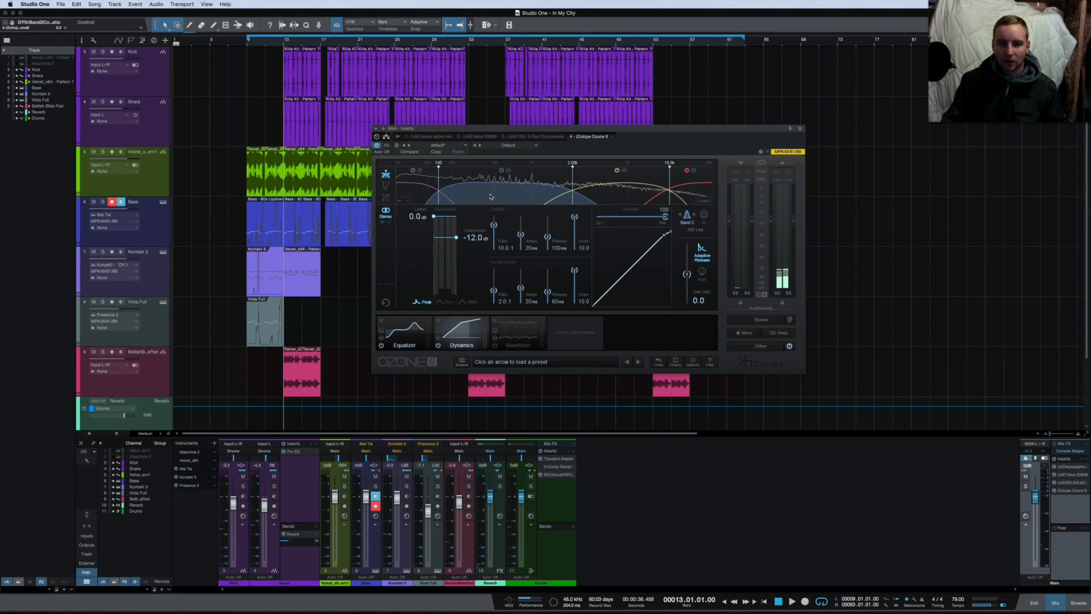
# Review Dynamics bands 4 and 1 again and open the Maximizer module's settings.
pyautogui.click(692, 186)
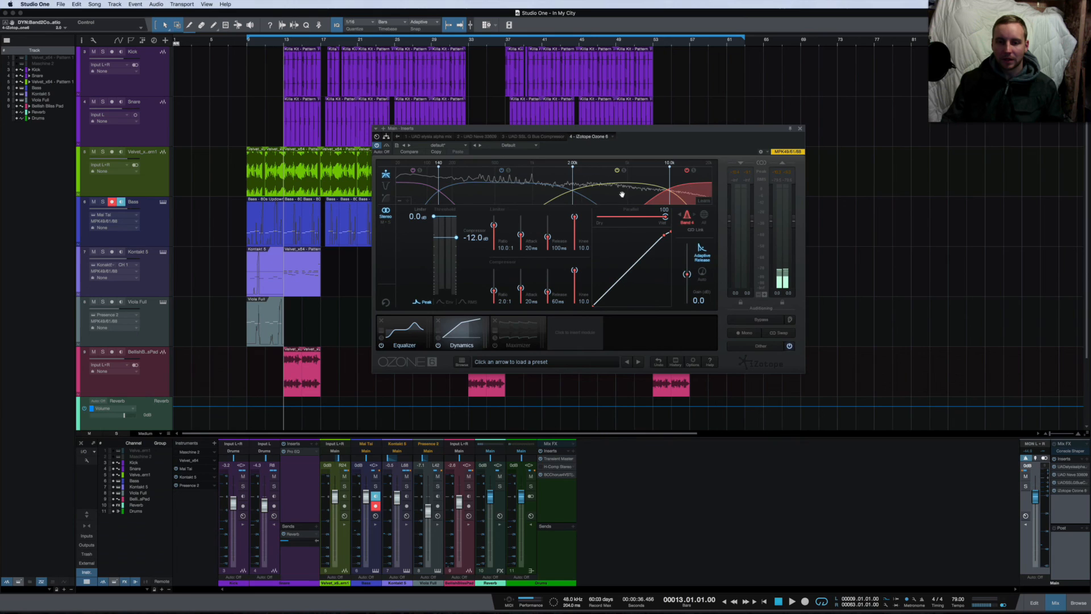
pyautogui.click(419, 190)
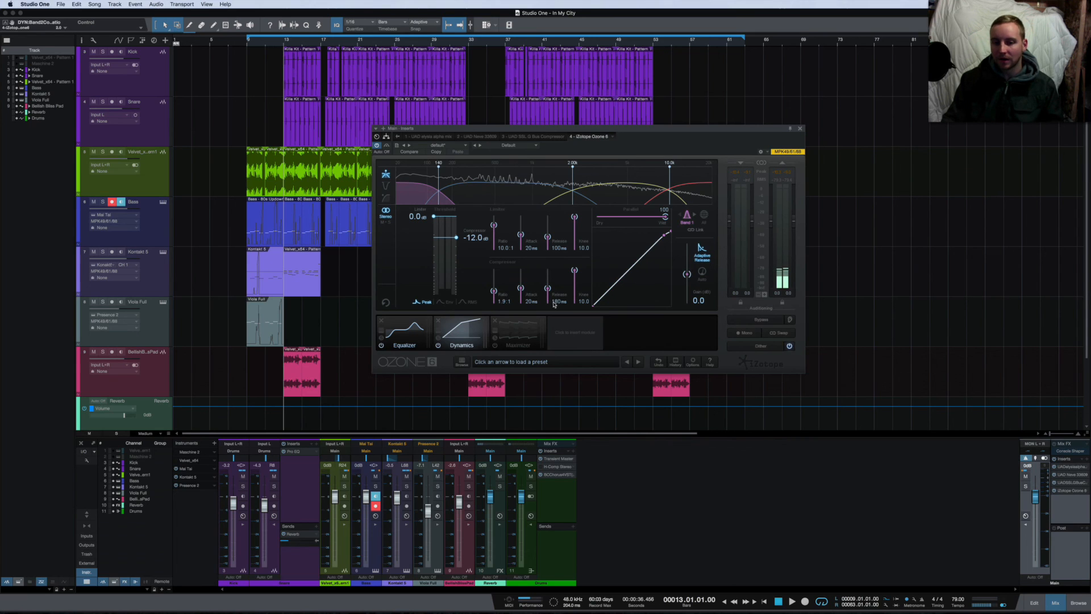
pyautogui.click(513, 333)
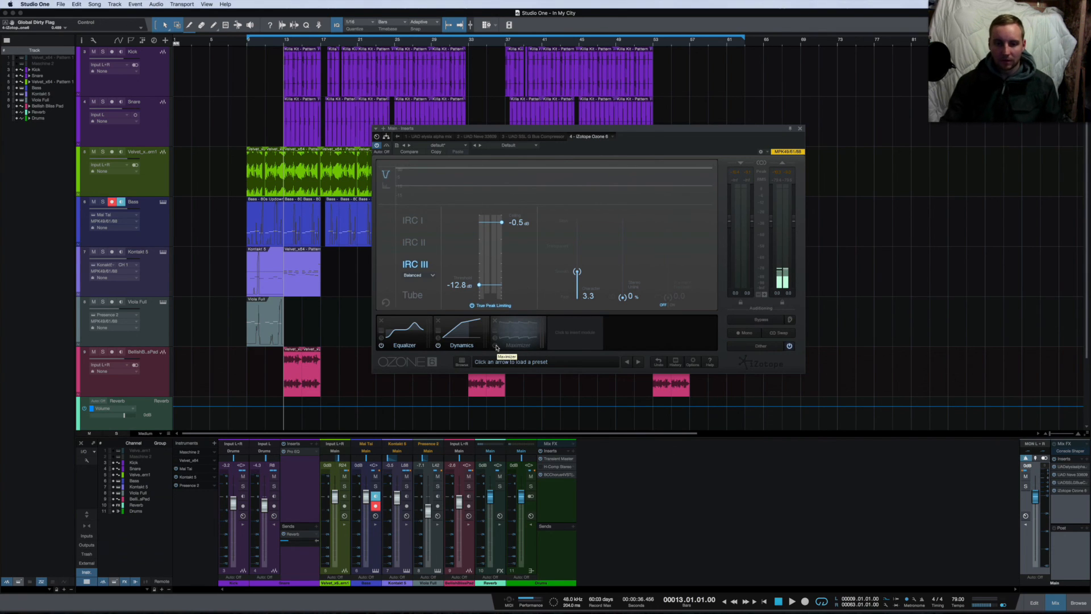
# Enable Ozone's Maximizer, lower its ceiling to -12.6 dB and play the mix from bar 13.
pyautogui.click(497, 347)
pyautogui.moveTo(515, 222); pyautogui.dragTo(518, 285)
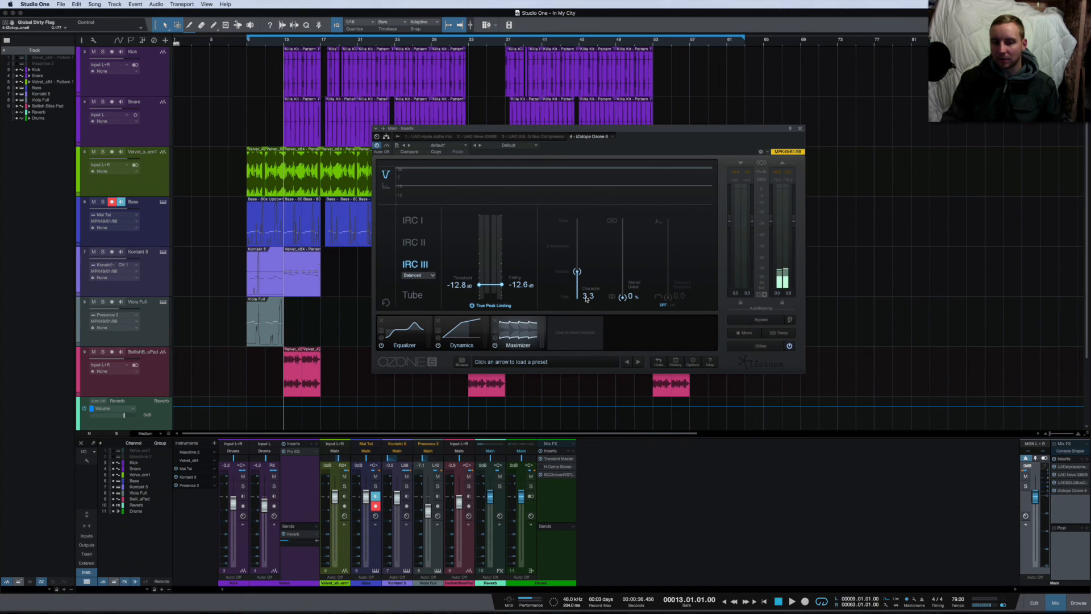
pyautogui.moveTo(562, 125); pyautogui.dragTo(555, 117)
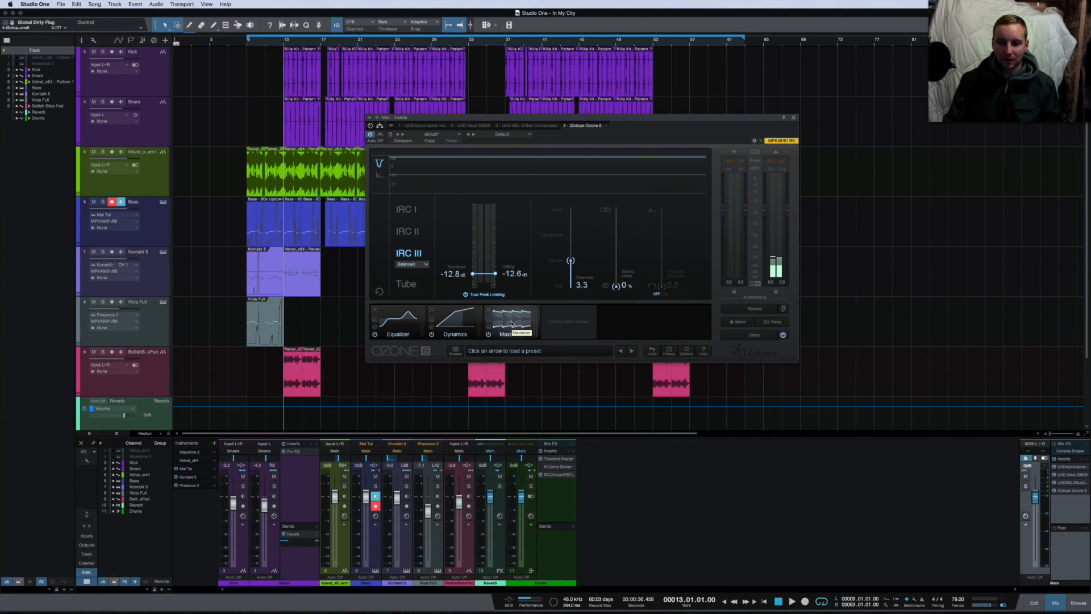
pyautogui.press('space')
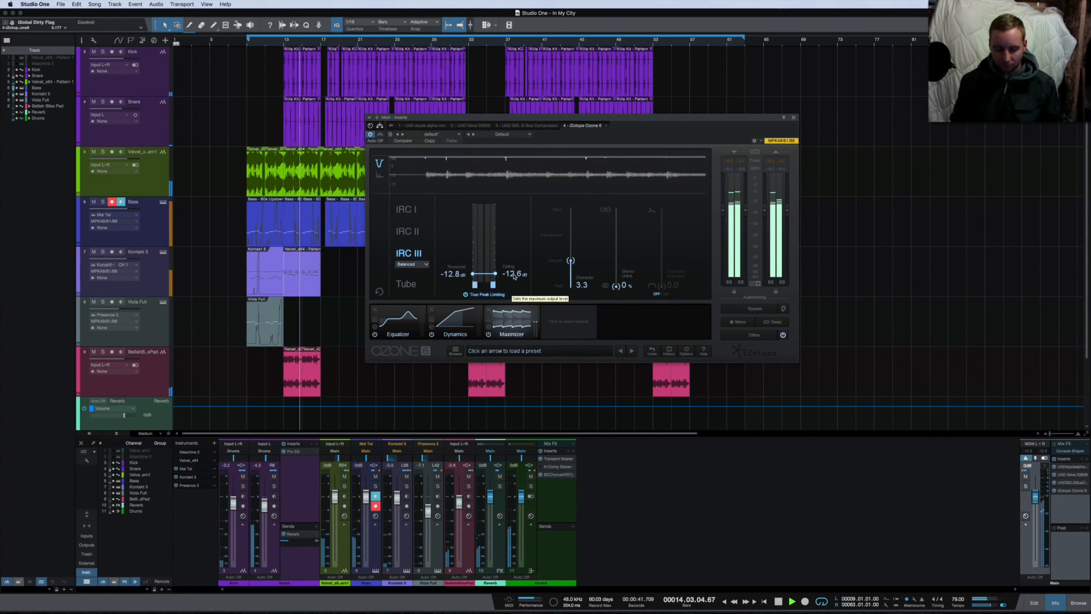
pyautogui.press('space')
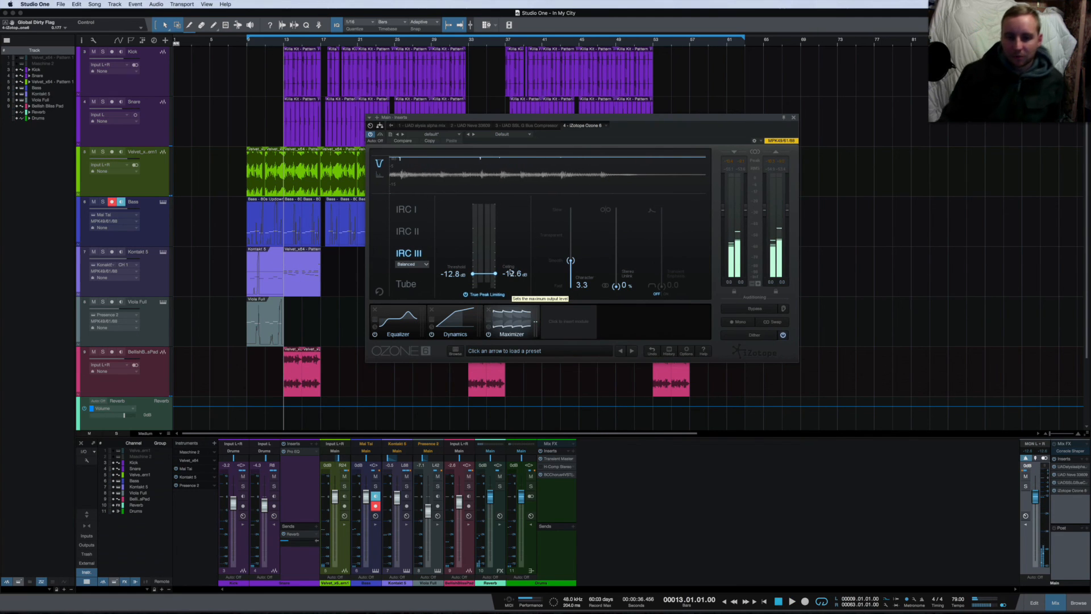
# Match the Maximizer's ceiling and threshold at -12.7 dB and play the mix from bar 13.
pyautogui.moveTo(517, 270)
pyautogui.mouseDown()
pyautogui.moveTo(510, 218)
pyautogui.moveTo(514, 275)
pyautogui.mouseUp()
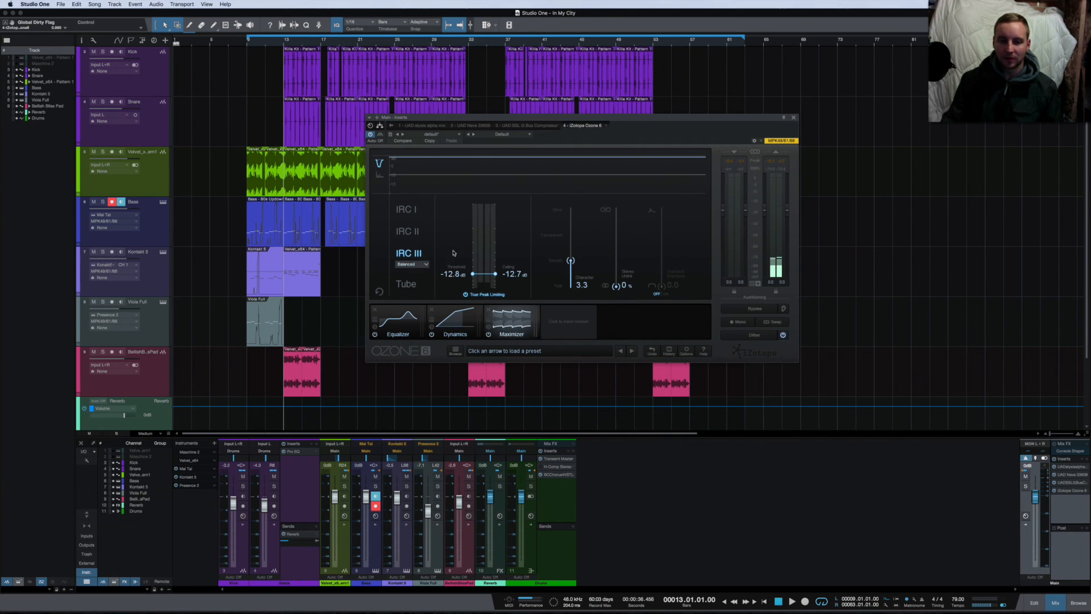
pyautogui.moveTo(451, 274)
pyautogui.mouseDown()
pyautogui.moveTo(450, 230)
pyautogui.moveTo(449, 275)
pyautogui.moveTo(463, 276)
pyautogui.mouseUp()
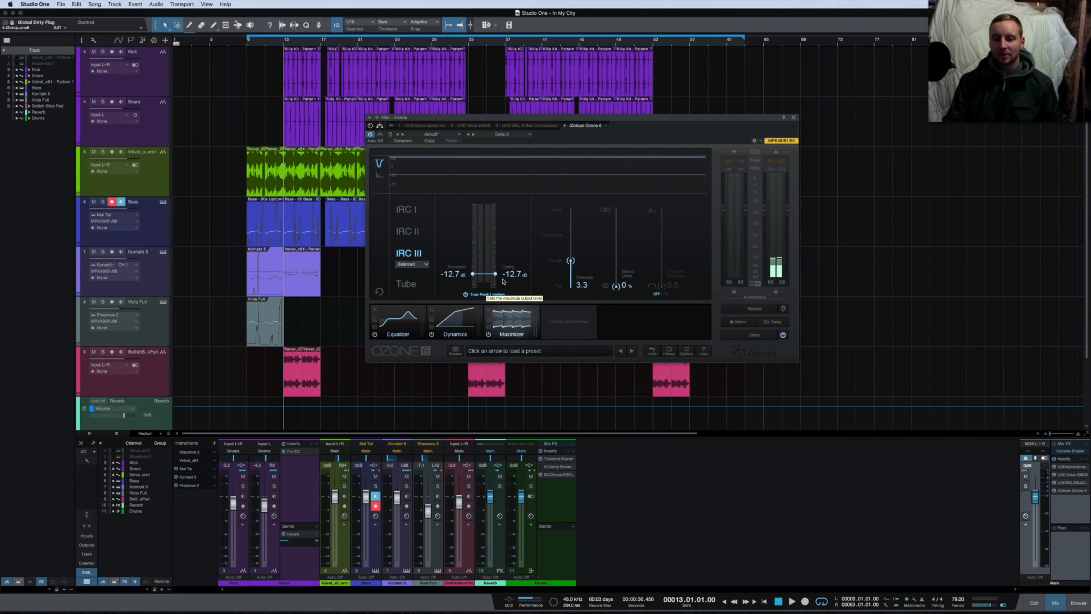
pyautogui.press('space')
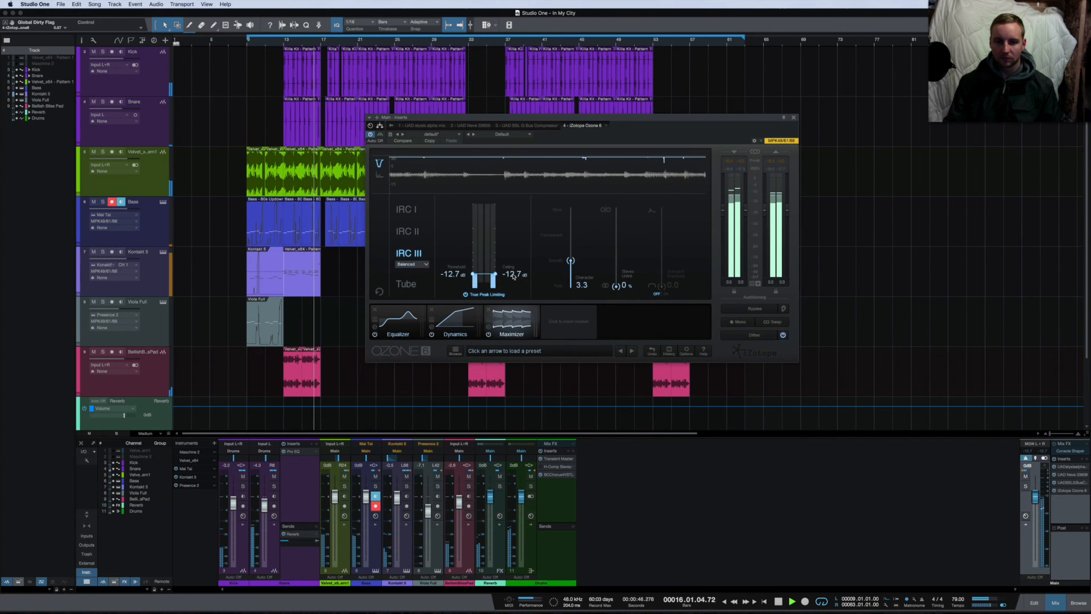
pyautogui.press('space')
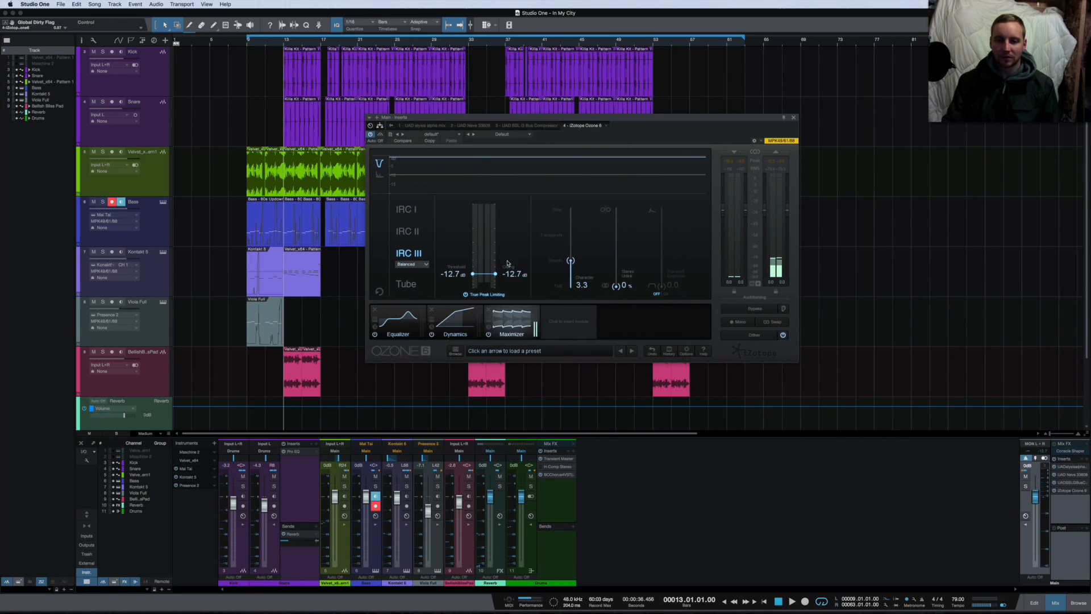
# Raise the Maximizer ceiling to -0.7 dB while playing from bar 13, and stop playback.
pyautogui.press('space')
pyautogui.moveTo(512, 275); pyautogui.dragTo(510, 218)
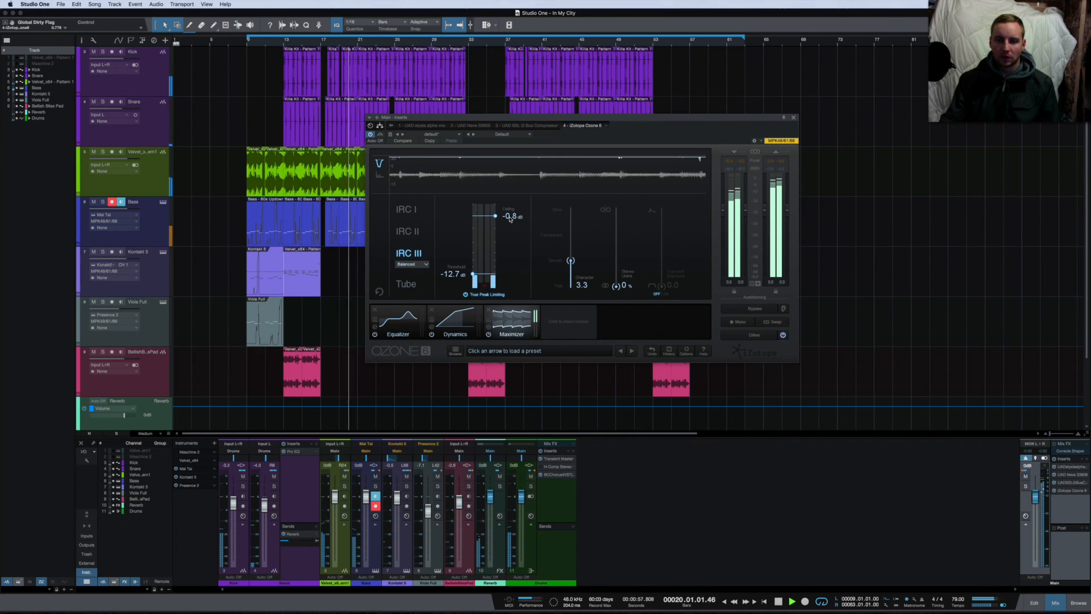
pyautogui.moveTo(509, 219); pyautogui.dragTo(510, 217)
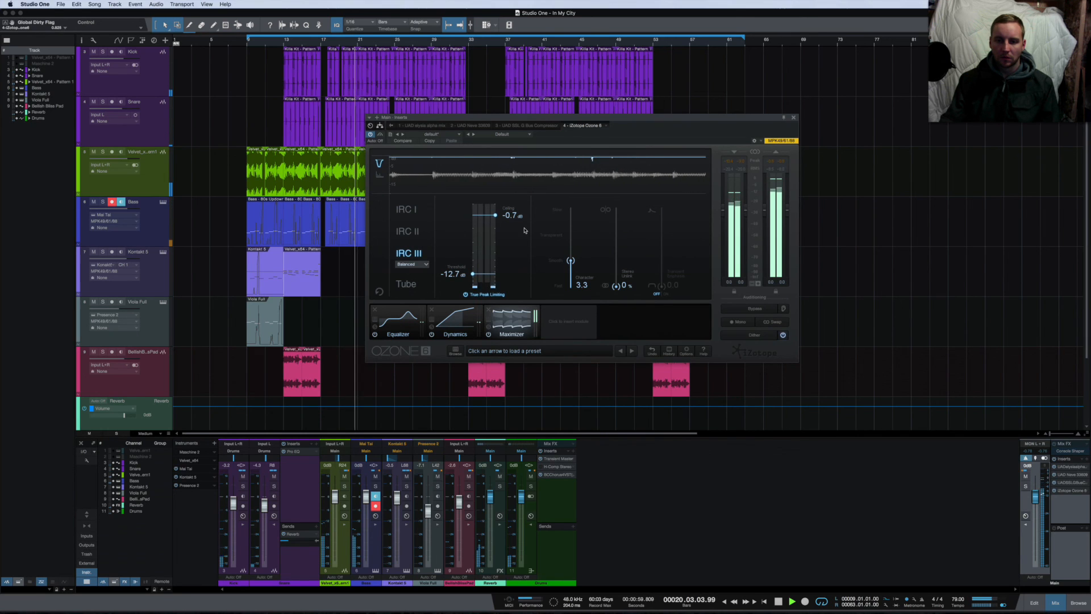
pyautogui.press('space')
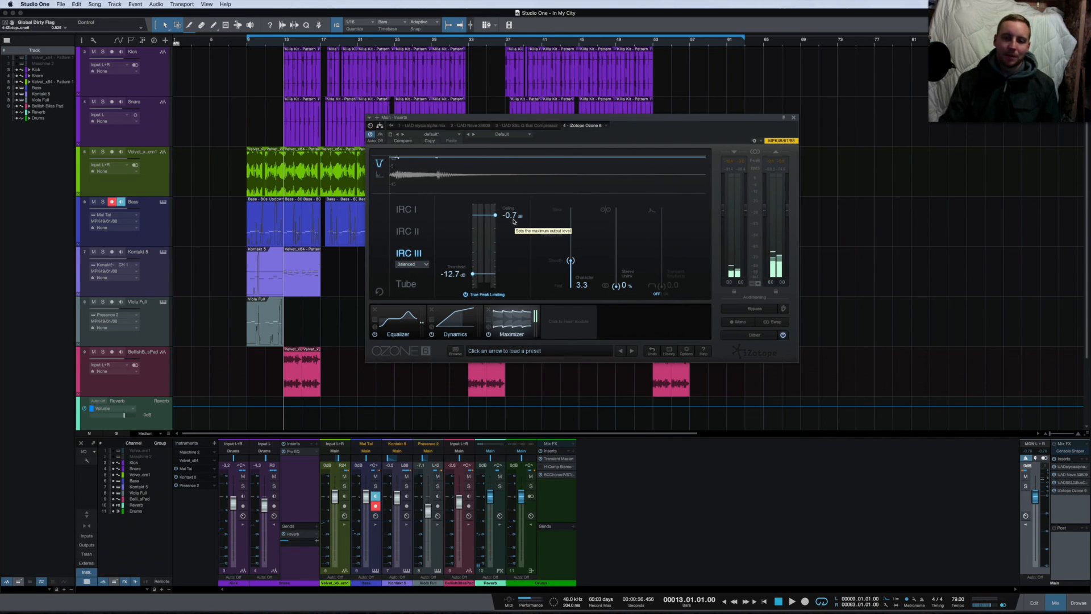
# Try the Maximizer ceiling at -0.2 dB and return it to -0.7 dB.
pyautogui.moveTo(512, 217); pyautogui.dragTo(510, 210)
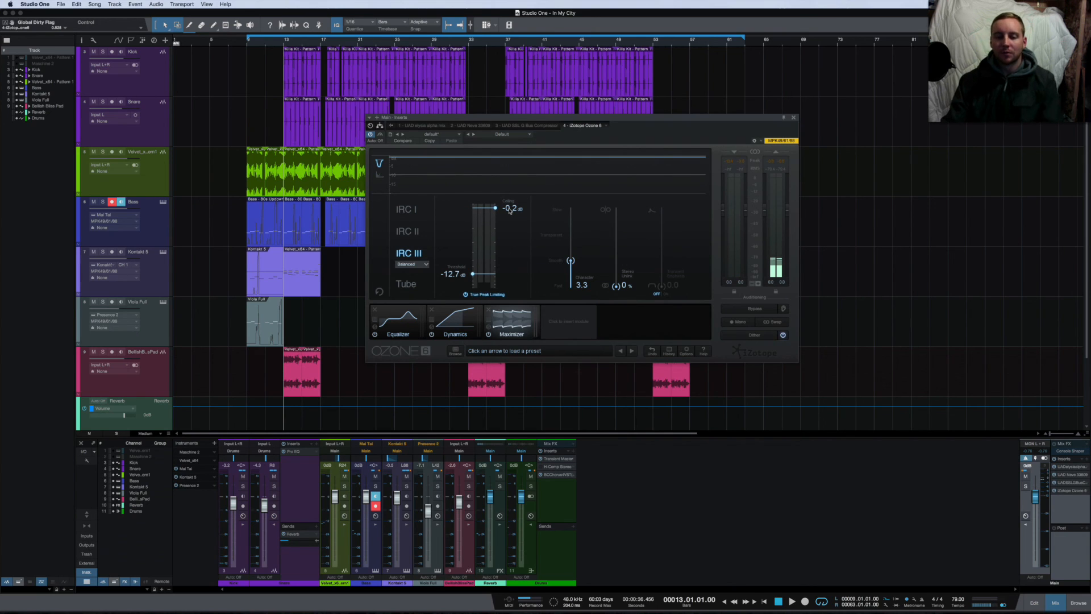
pyautogui.moveTo(510, 211); pyautogui.dragTo(510, 218)
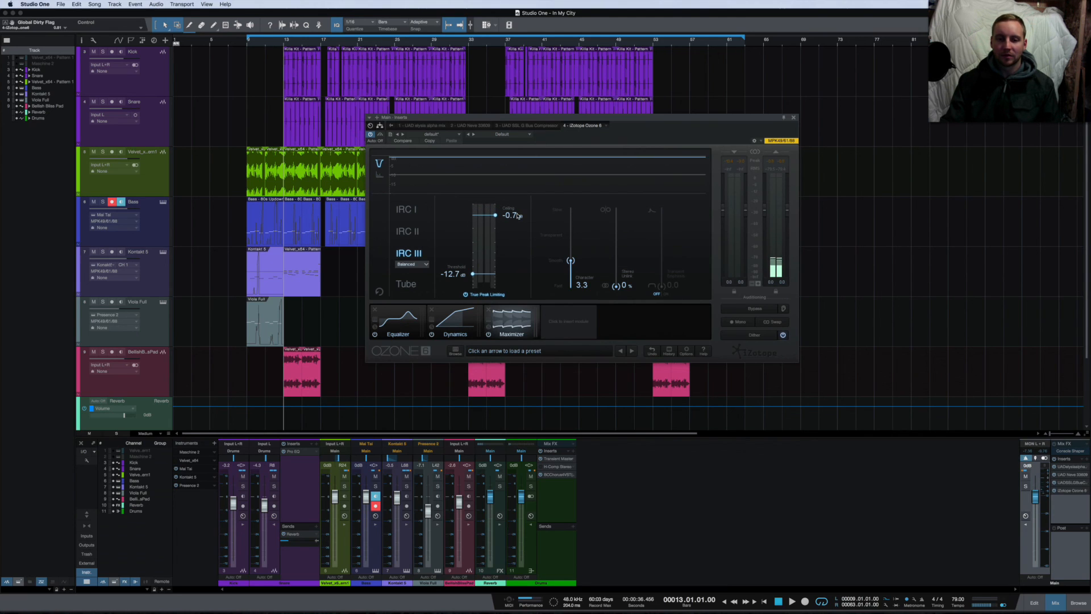
pyautogui.moveTo(511, 219); pyautogui.dragTo(520, 217)
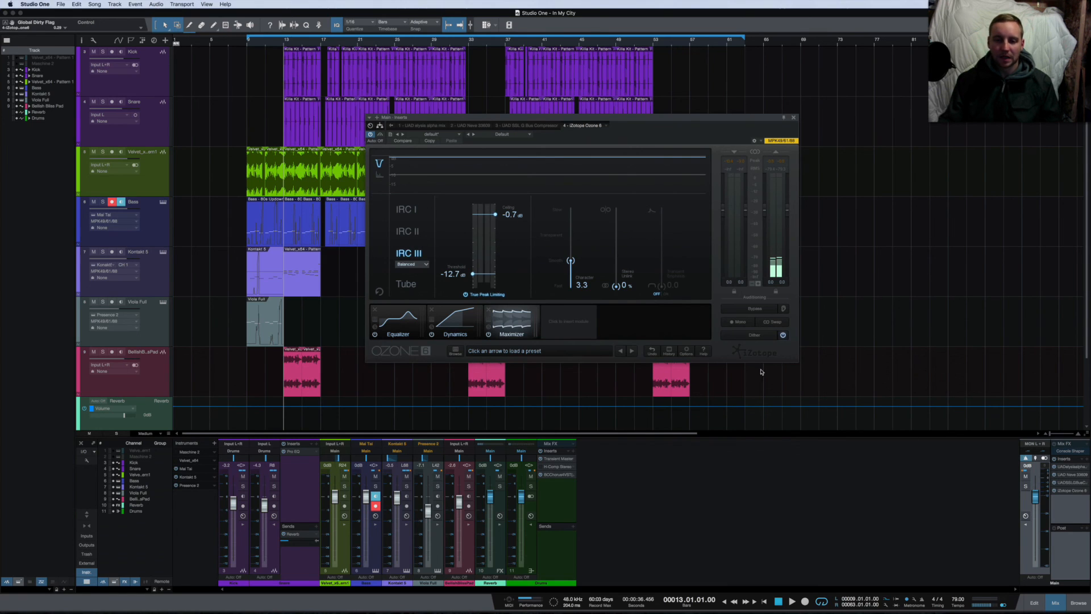
# Open Ozone's dither settings and switch the DC offset filter and the dither off and back on.
pyautogui.click(743, 335)
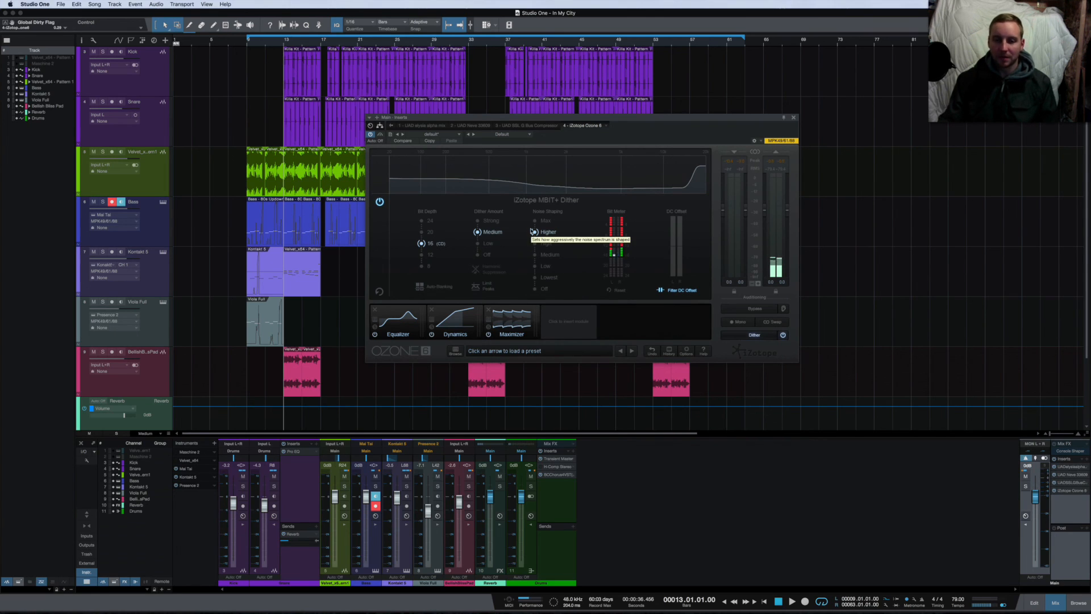
pyautogui.click(675, 292)
pyautogui.click(675, 292)
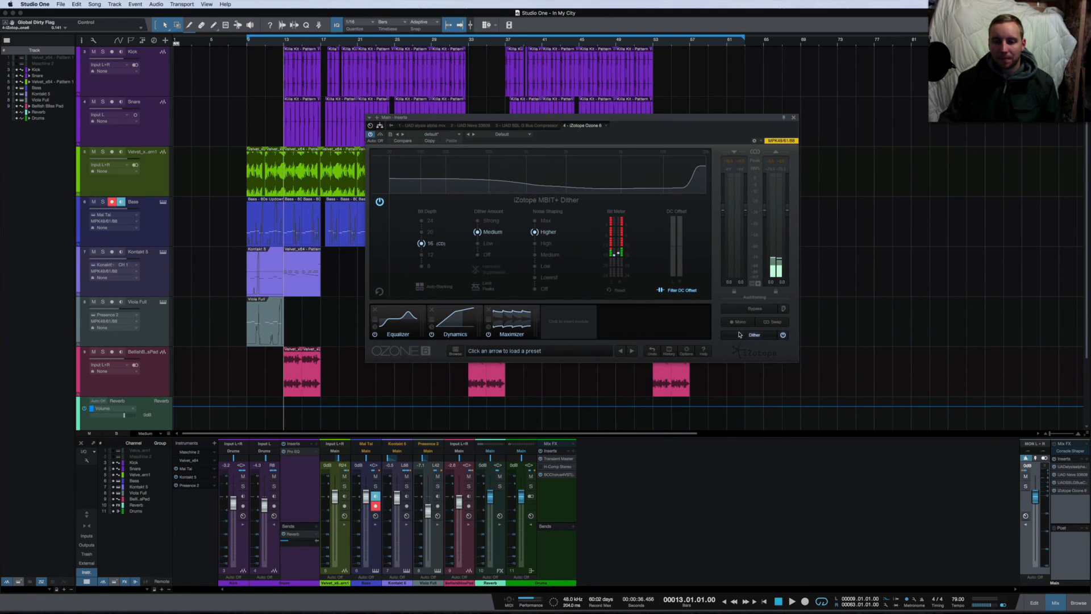
pyautogui.click(784, 335)
pyautogui.click(784, 336)
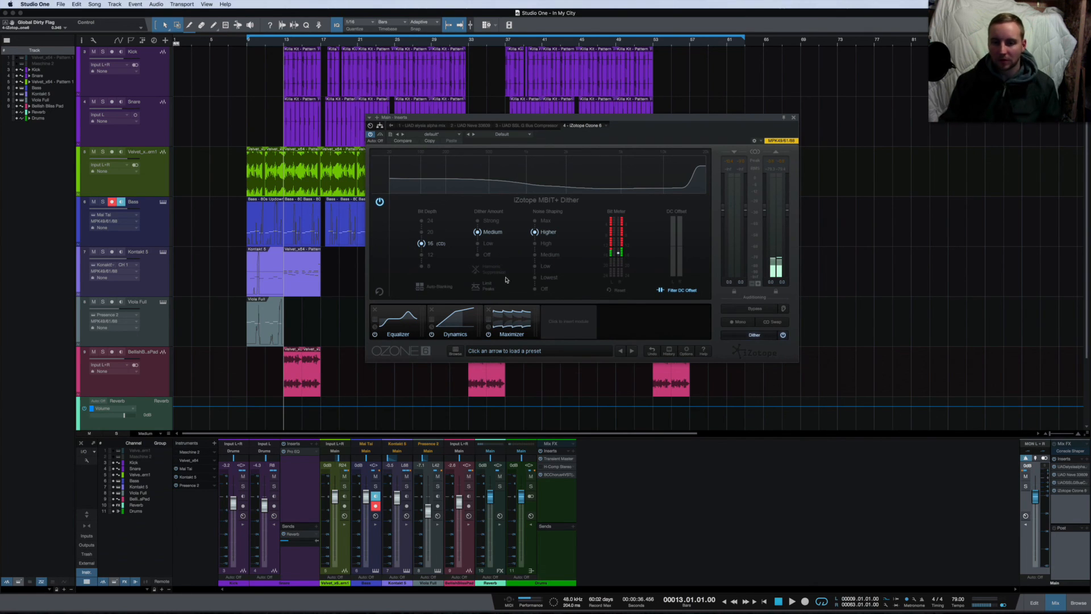
# Play from bar 13 through Ozone's mono monitoring to check the mix, and switch mono back off.
pyautogui.click(740, 323)
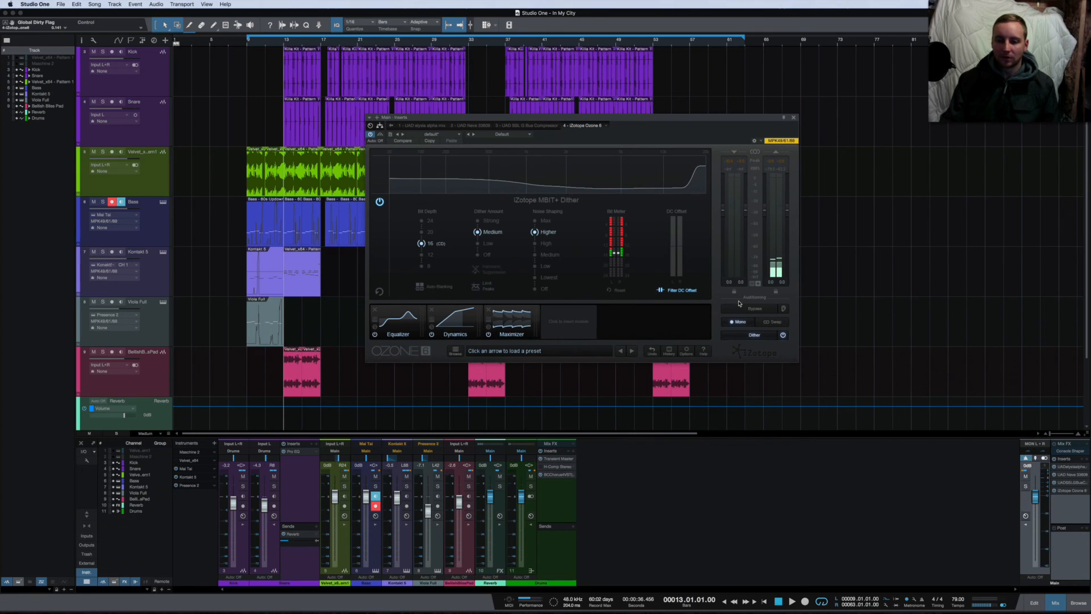
pyautogui.press('space')
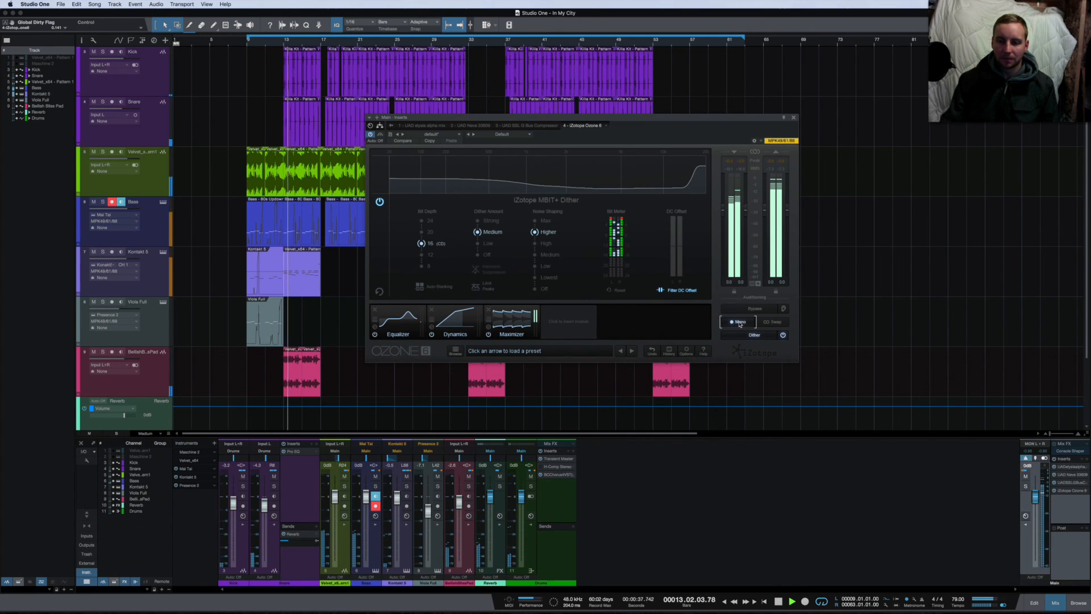
pyautogui.click(740, 323)
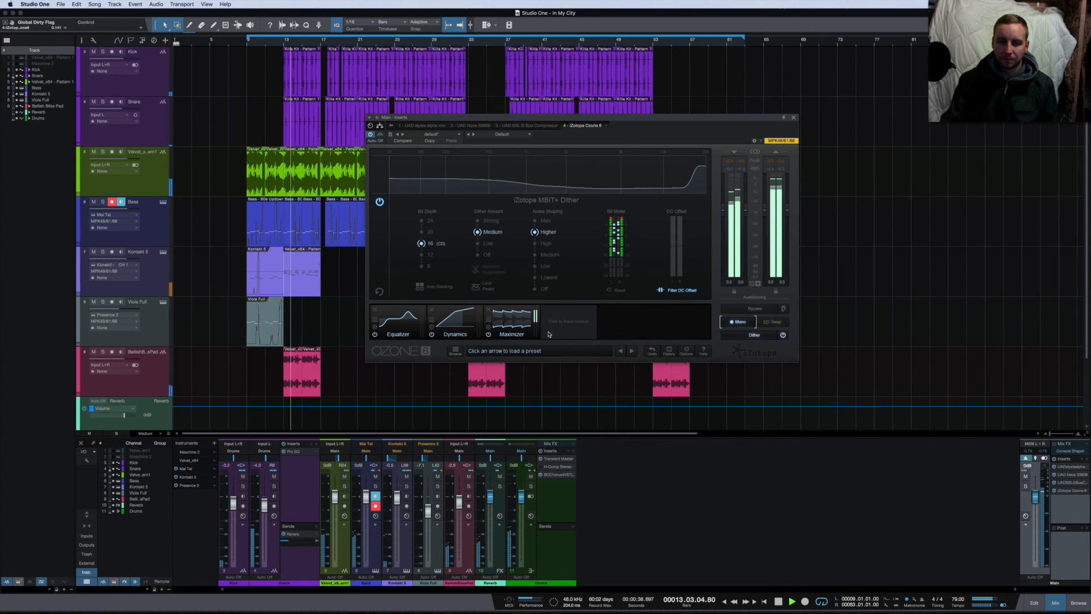
pyautogui.click(738, 323)
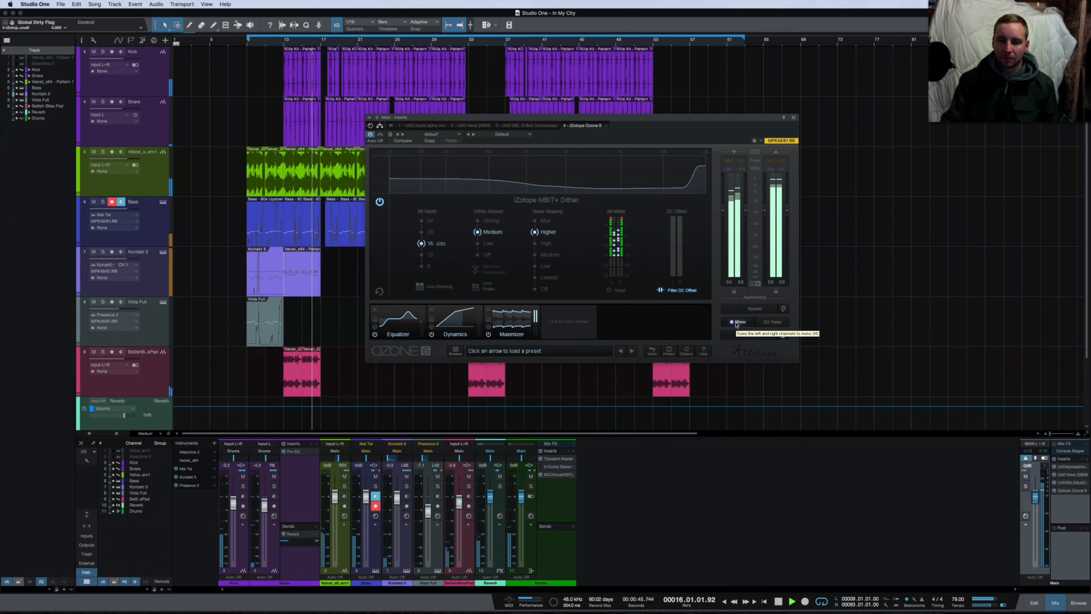
pyautogui.press('space')
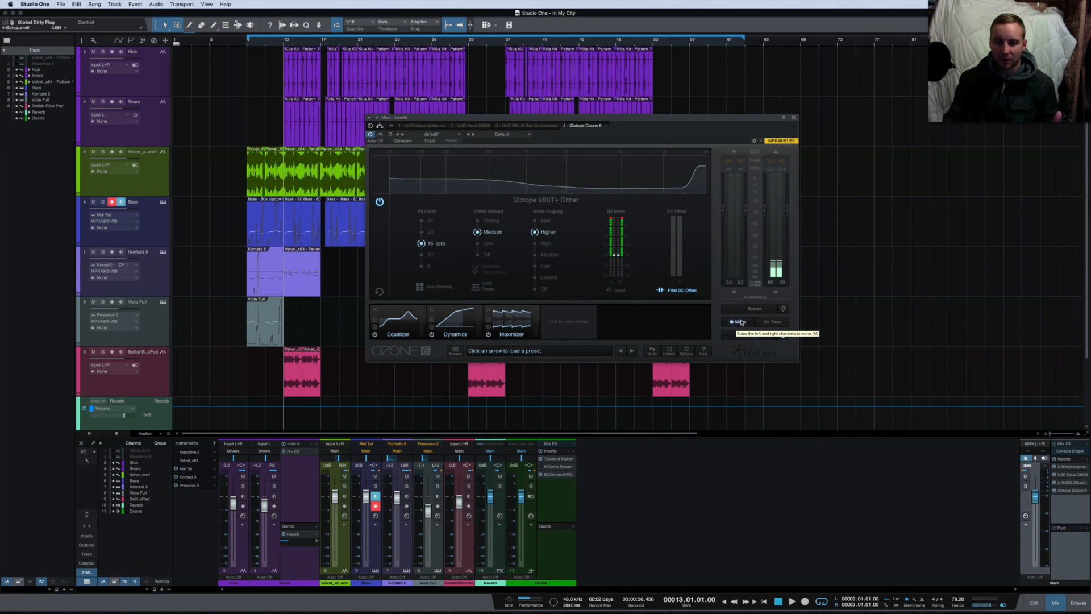
pyautogui.click(741, 322)
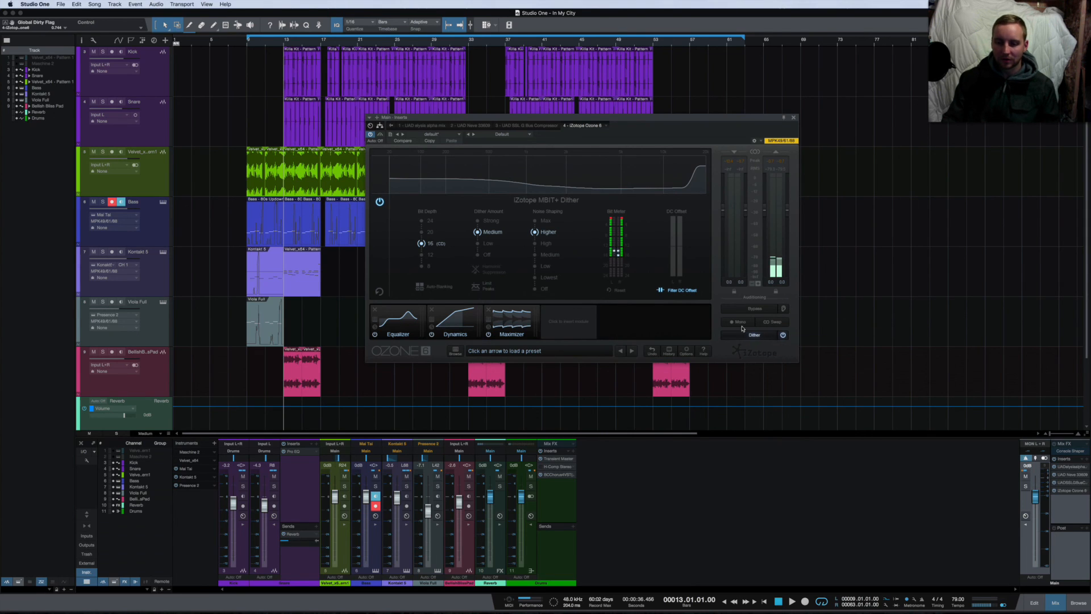
# Close Ozone and review Console Shaper on the Main bus and H-Comp on the Drums bus.
pyautogui.click(793, 119)
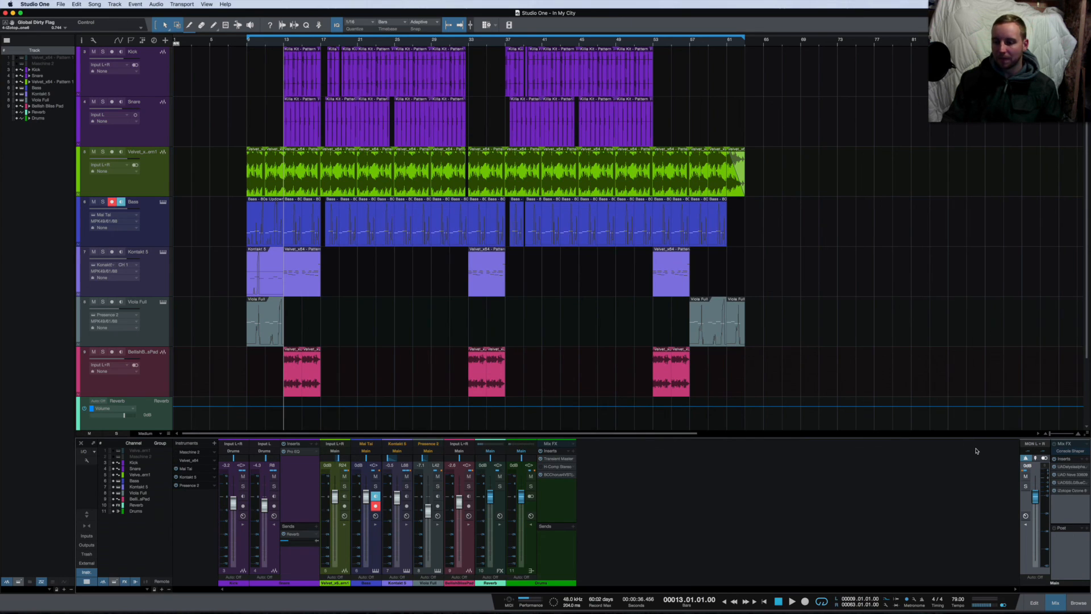
pyautogui.click(1071, 451)
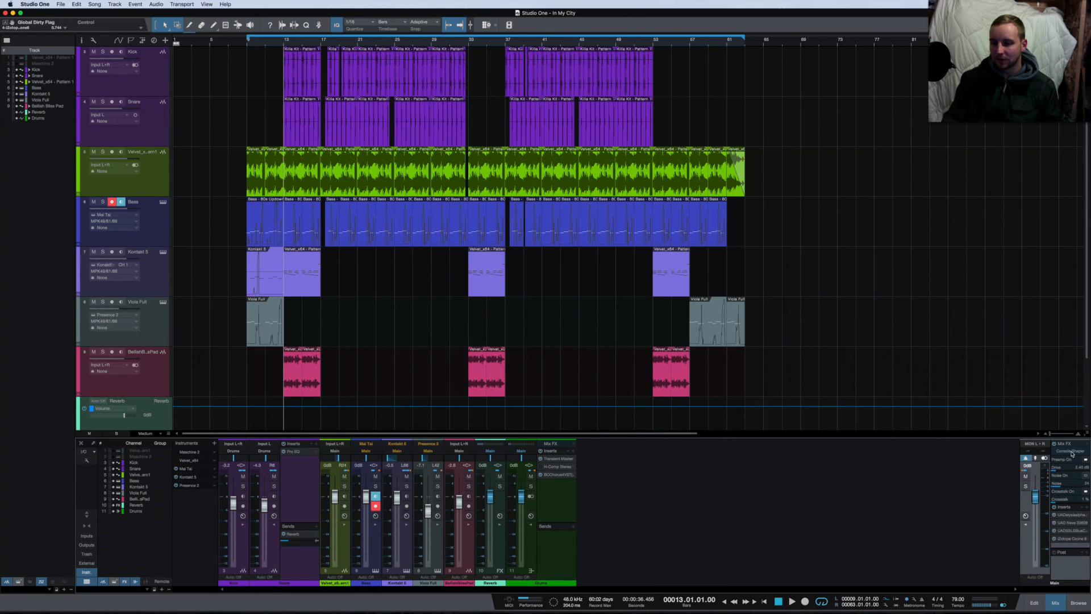
pyautogui.doubleClick(1071, 452)
pyautogui.moveTo(636, 165); pyautogui.dragTo(890, 174)
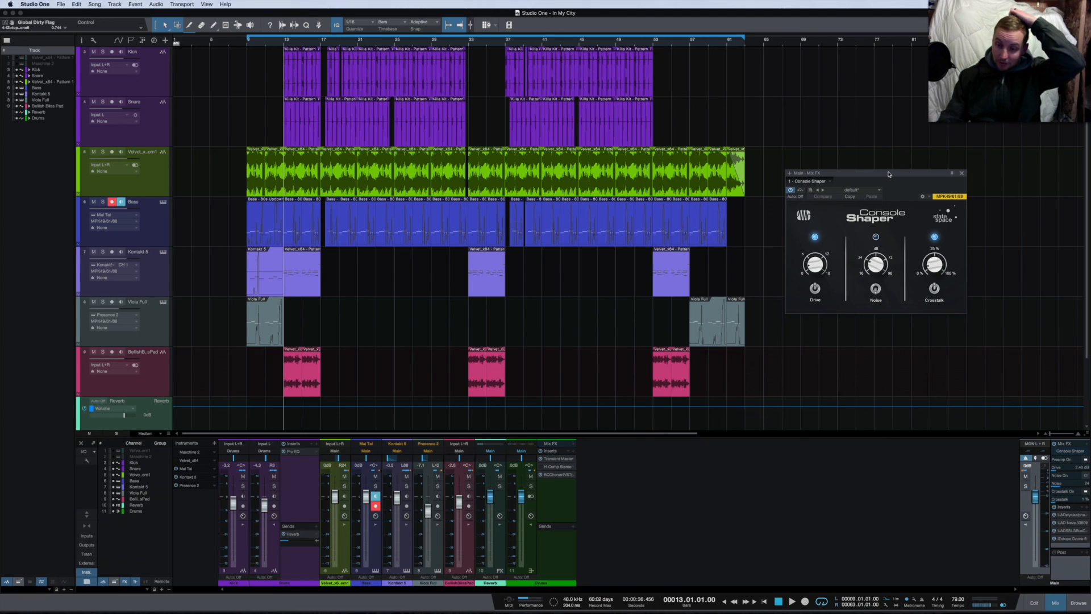
pyautogui.click(557, 467)
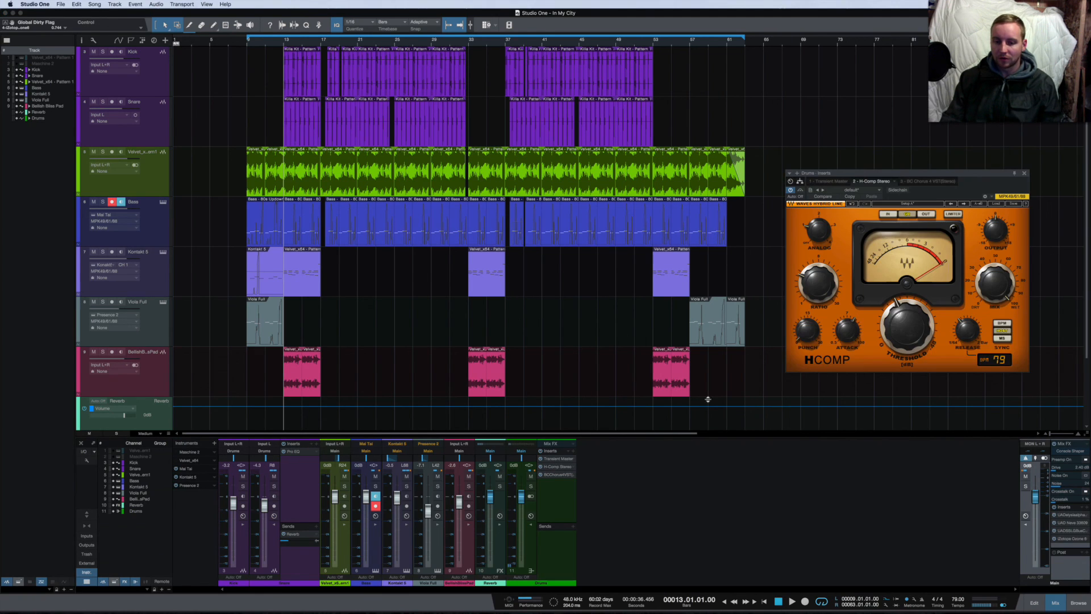
pyautogui.click(1023, 174)
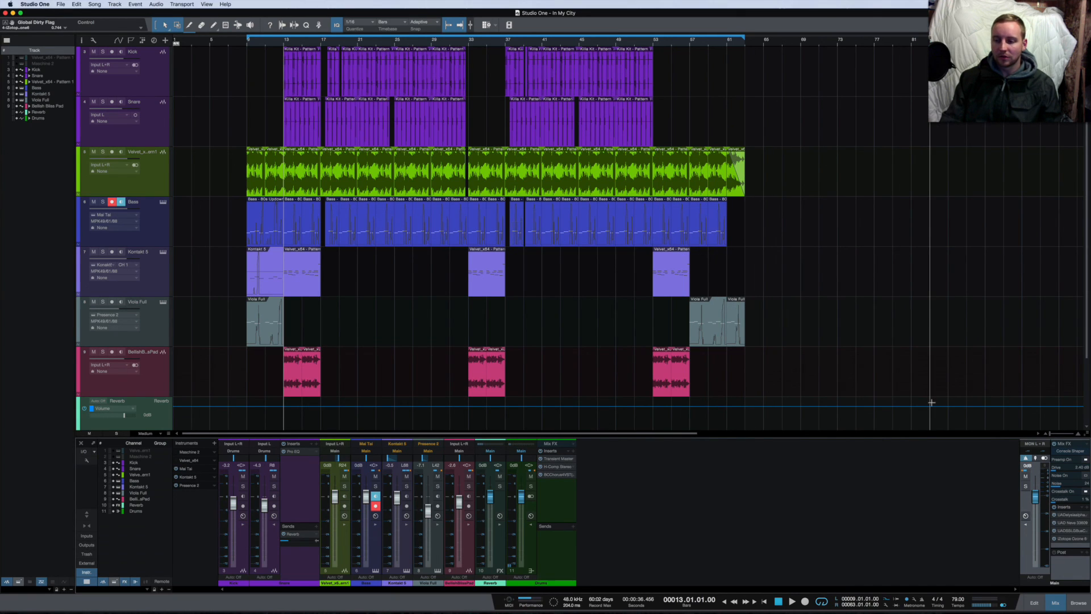
# Switch Console Shaper's preamp off and back on in the Main channel and collapse its controls.
pyautogui.click(1085, 460)
pyautogui.click(1085, 460)
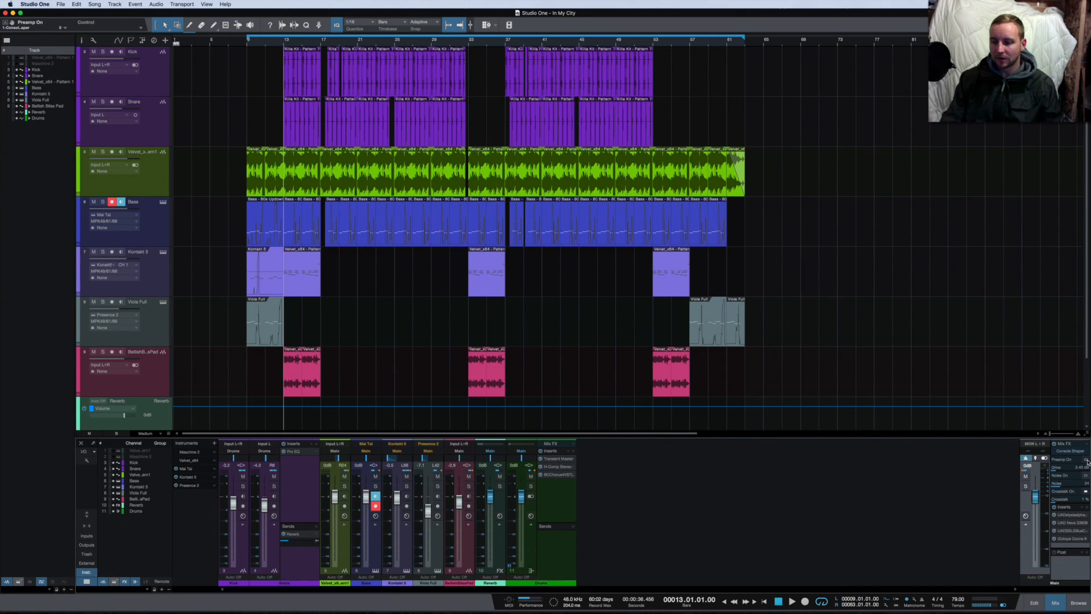
pyautogui.click(1067, 452)
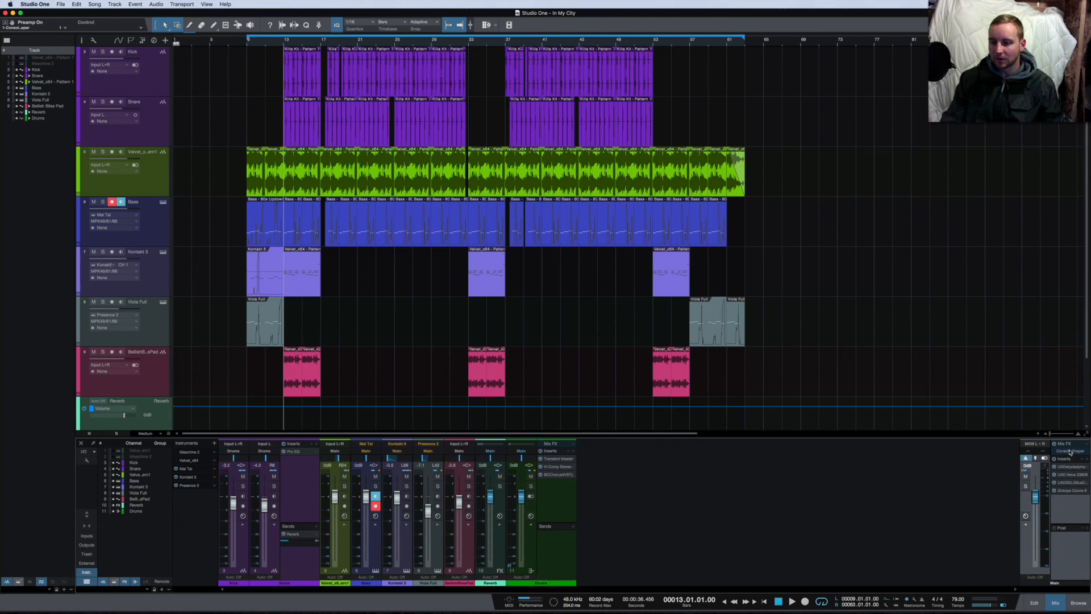
# Play from bar 13, view the Drums bus H-Comp during playback, and reopen the Main bus Console Shaper.
pyautogui.press('space')
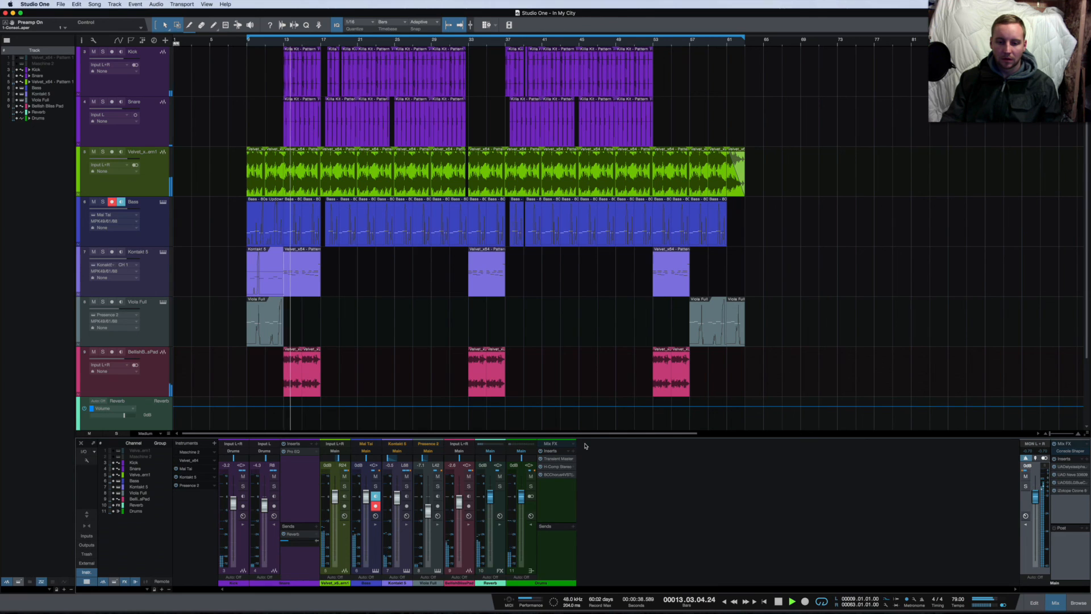
pyautogui.click(556, 466)
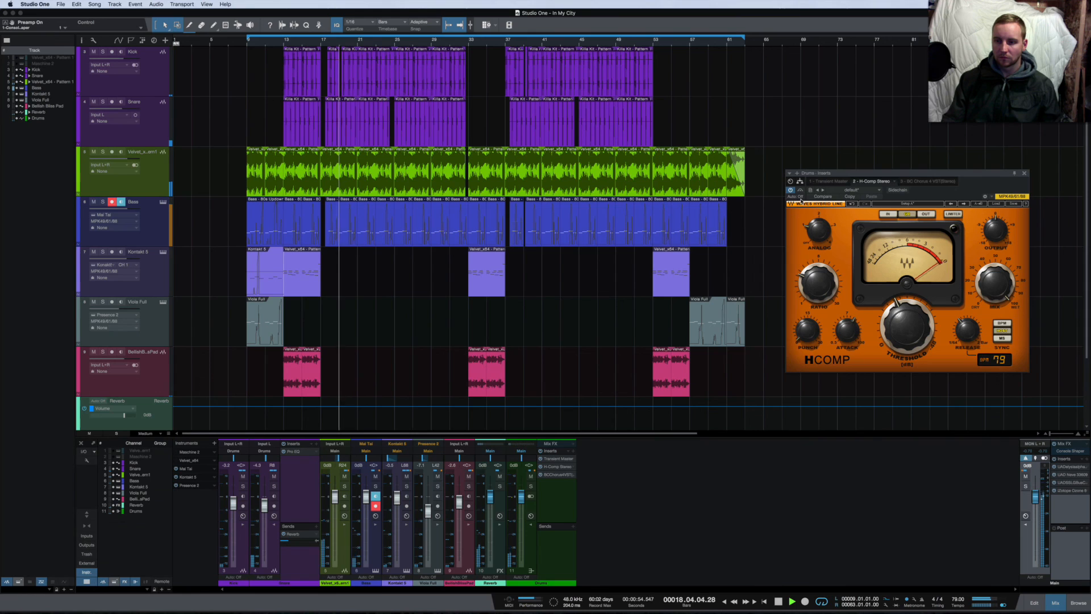
pyautogui.click(1025, 173)
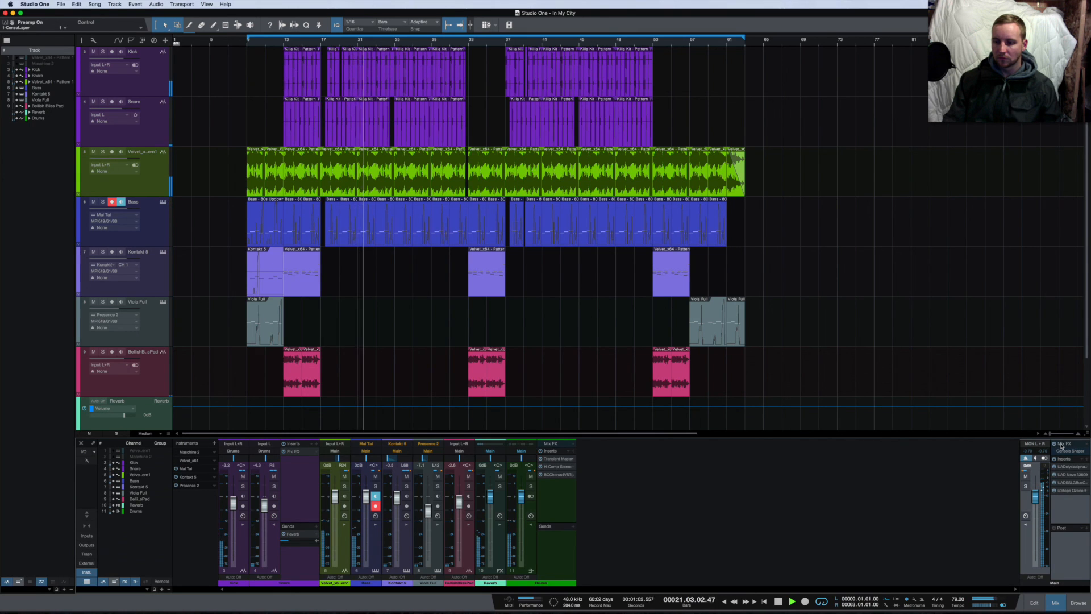
pyautogui.press('space')
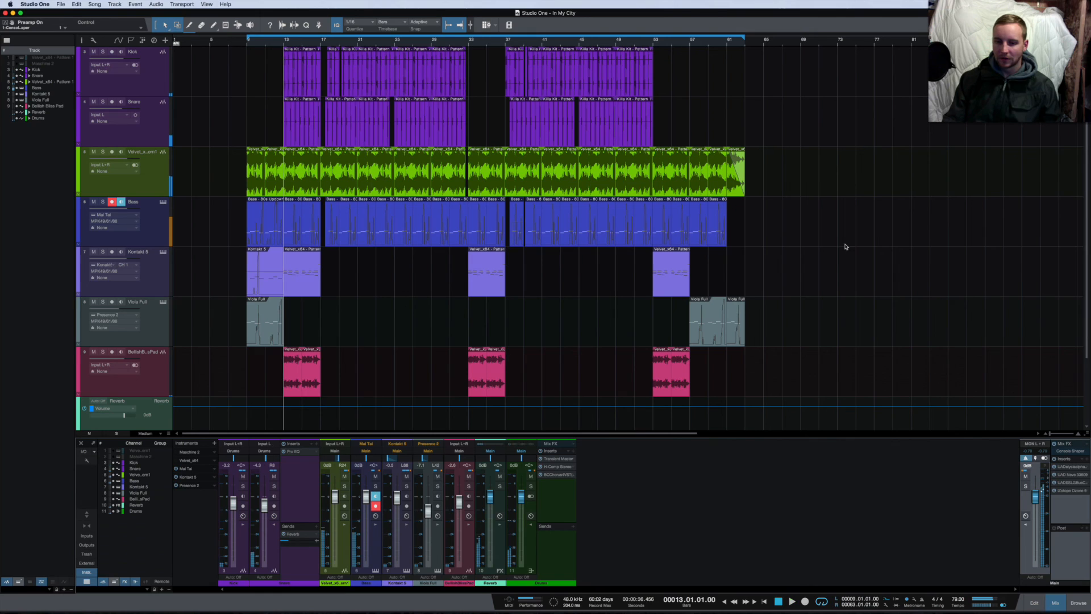
pyautogui.doubleClick(1074, 451)
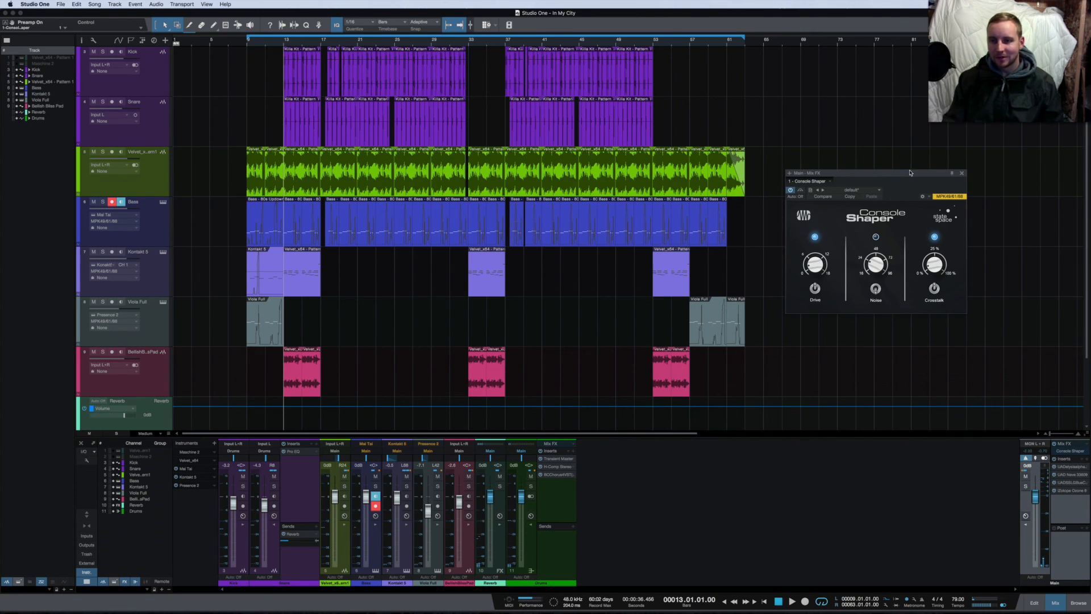
# Review the Crosstalk and Drive settings of Console Shaper on the Main bus, and close the plug-in.
pyautogui.moveTo(897, 173); pyautogui.dragTo(862, 149)
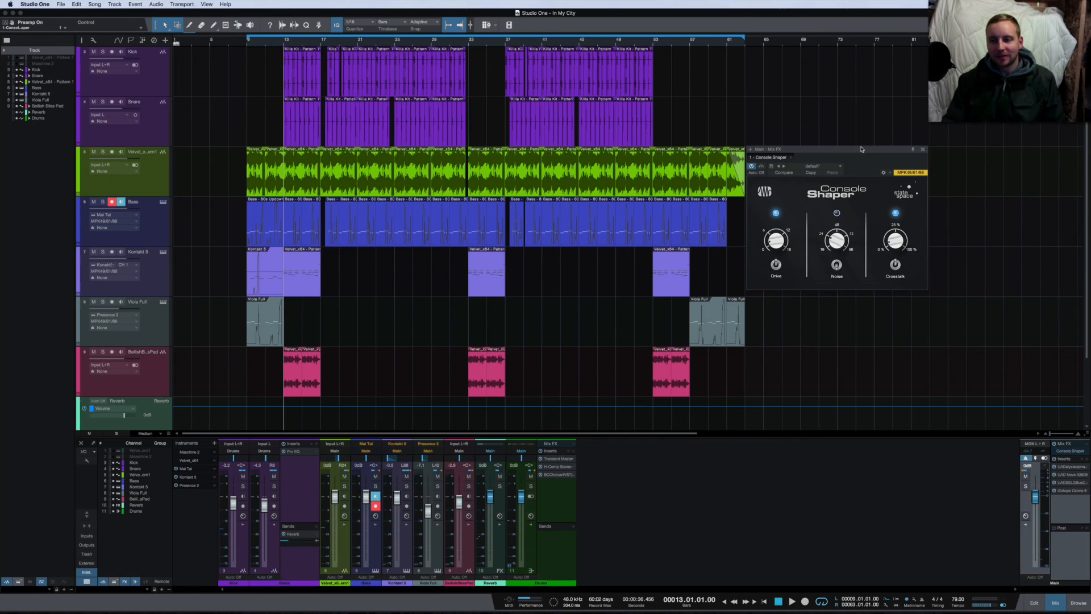
pyautogui.moveTo(860, 150); pyautogui.dragTo(859, 150)
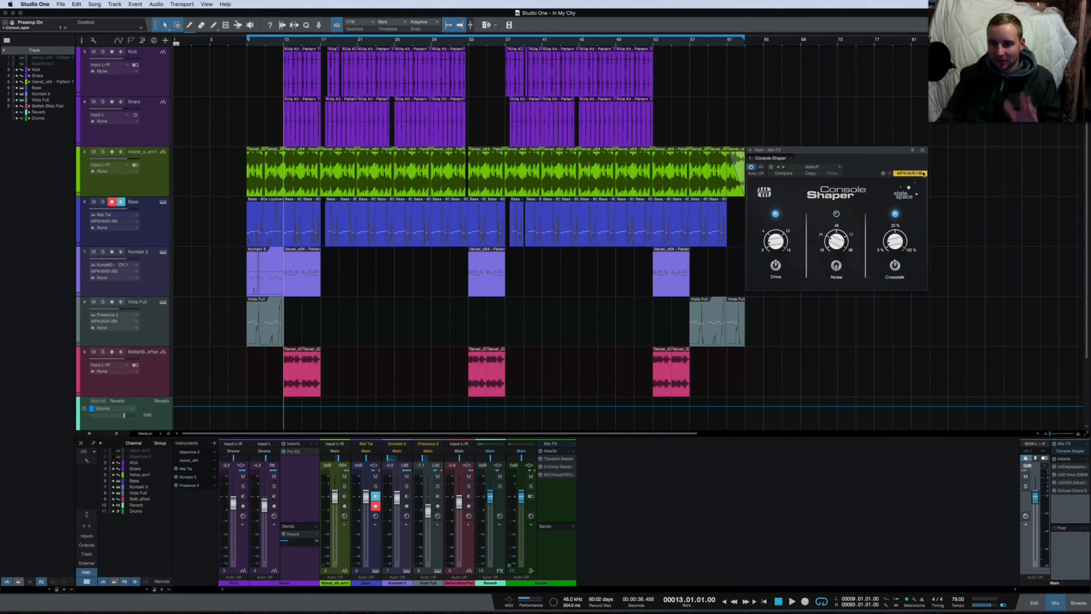
pyautogui.moveTo(860, 151)
pyautogui.mouseDown()
pyautogui.moveTo(873, 153)
pyautogui.moveTo(861, 151)
pyautogui.mouseUp()
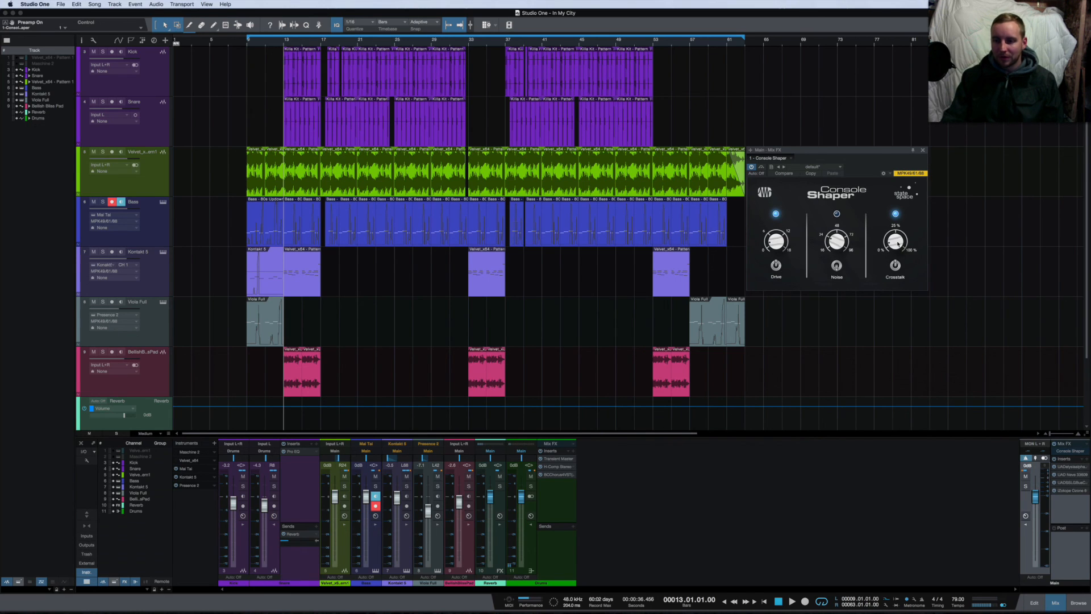
pyautogui.moveTo(890, 242)
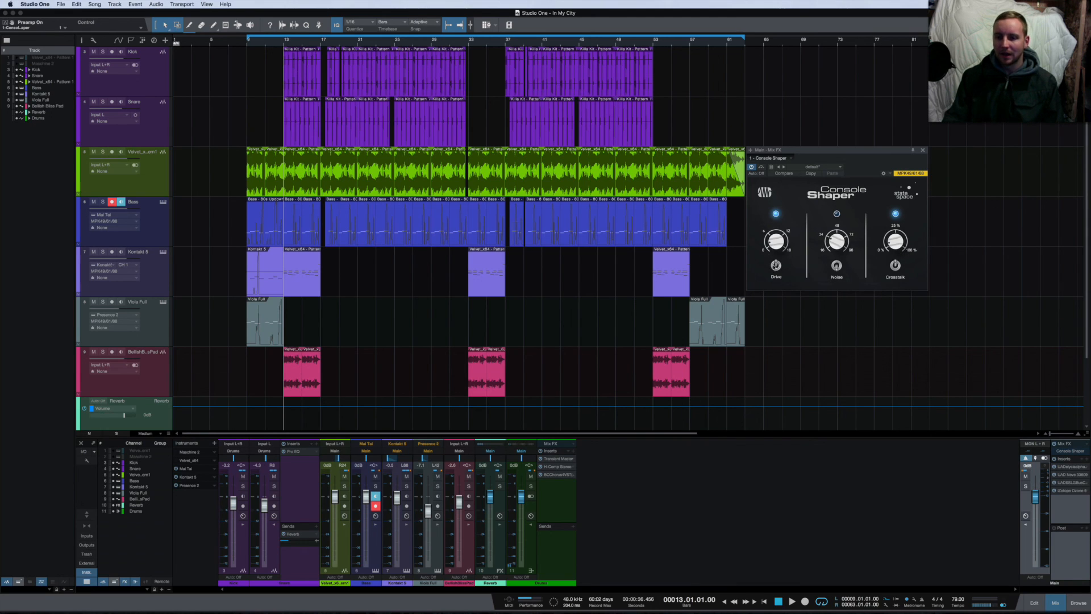
pyautogui.moveTo(772, 242)
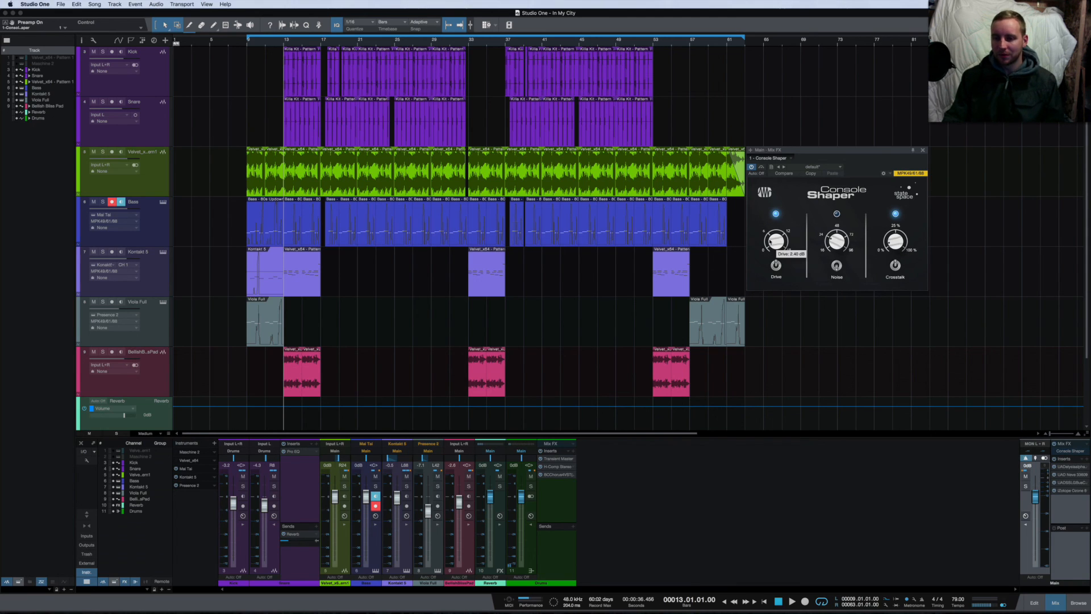
pyautogui.click(923, 151)
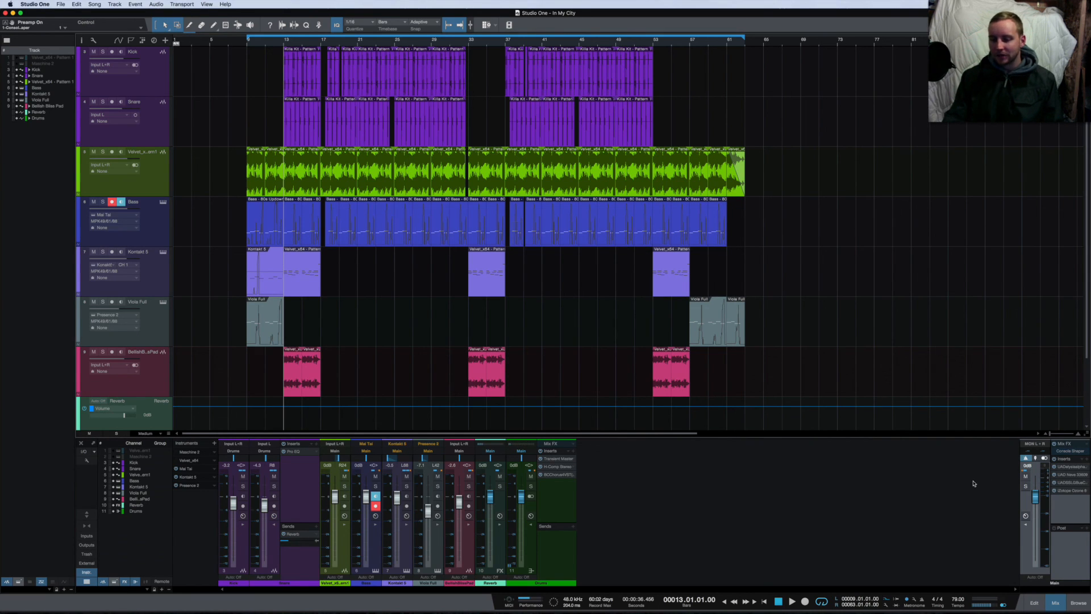
# Set the playback position to bar 9 and collapse the insert and send sections of the Snare and Drums channels.
pyautogui.click(248, 44)
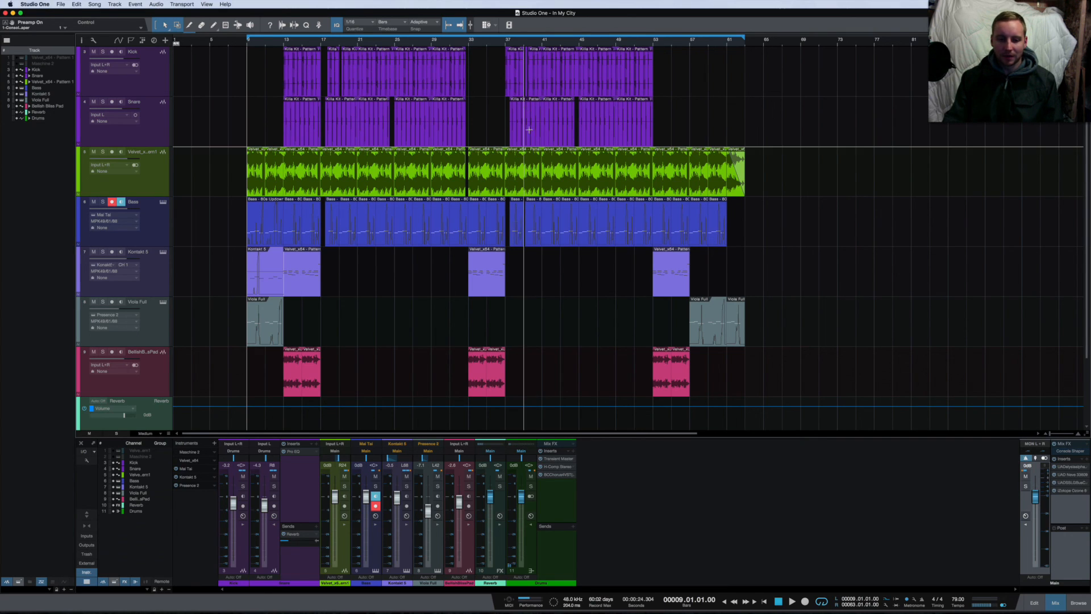
pyautogui.click(275, 525)
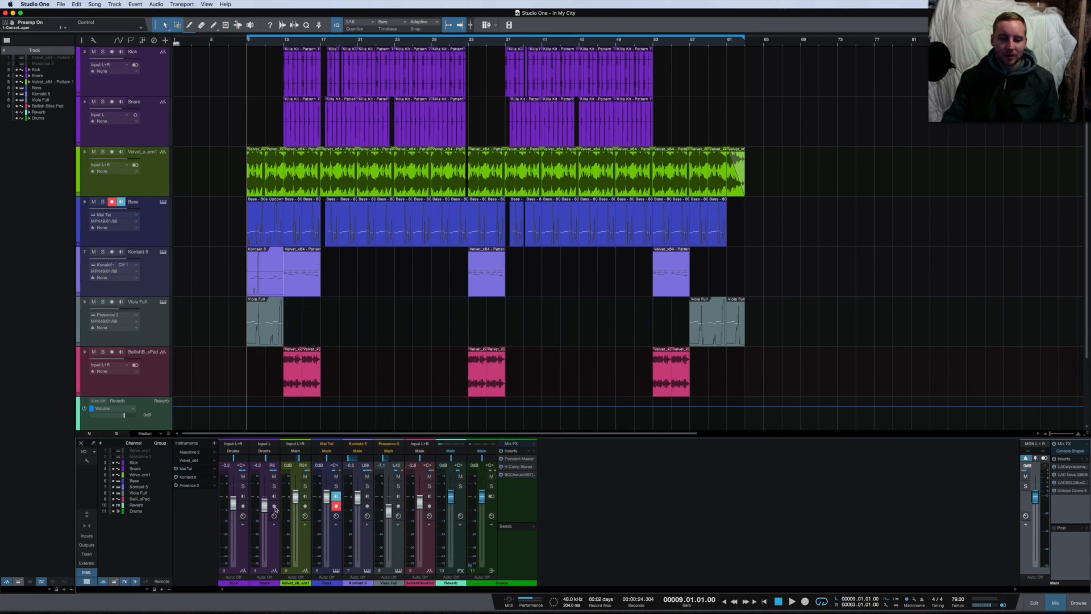
pyautogui.click(493, 527)
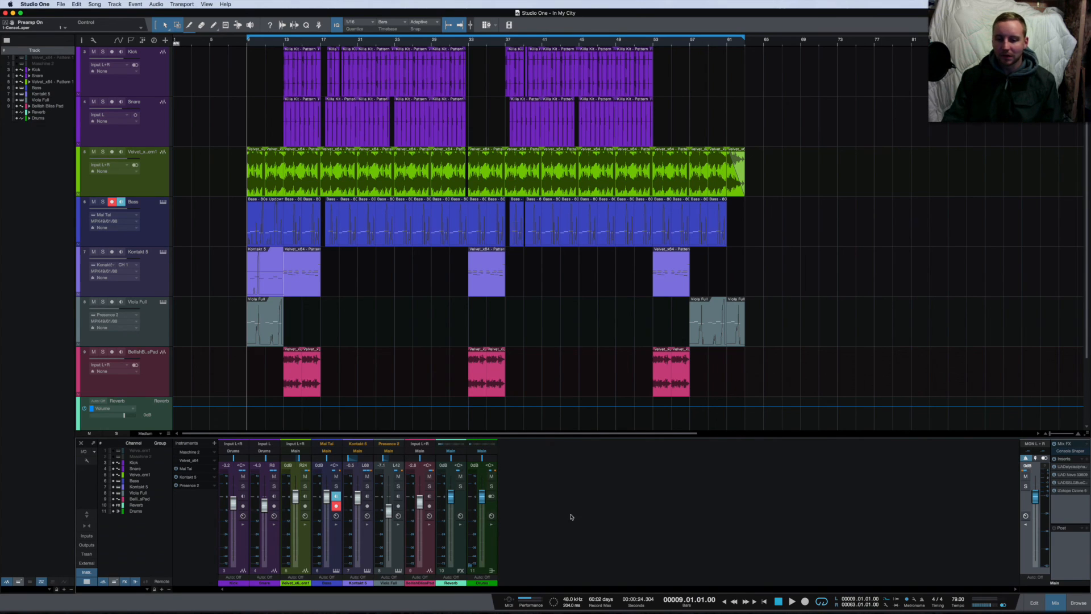